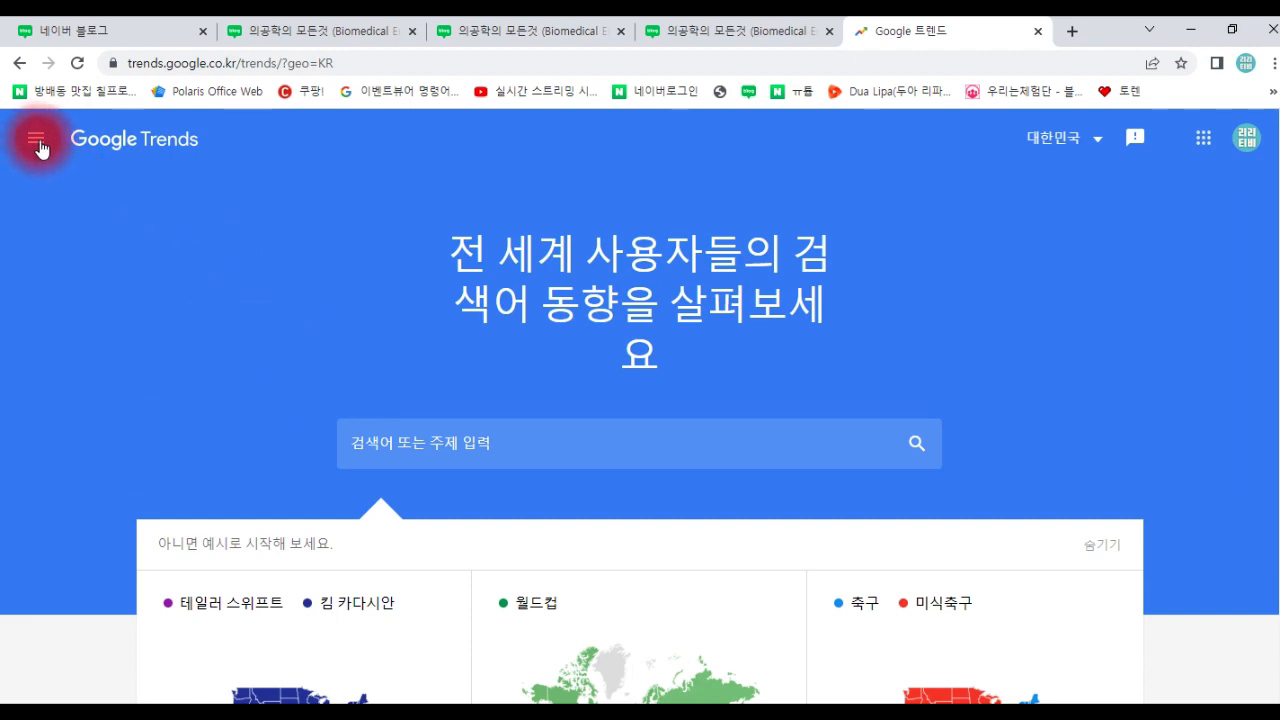
# Step: Open the daily trending searches for South Korea and look through the ranked lists for 21 and 20 June 2022
pyautogui.click(37, 143)
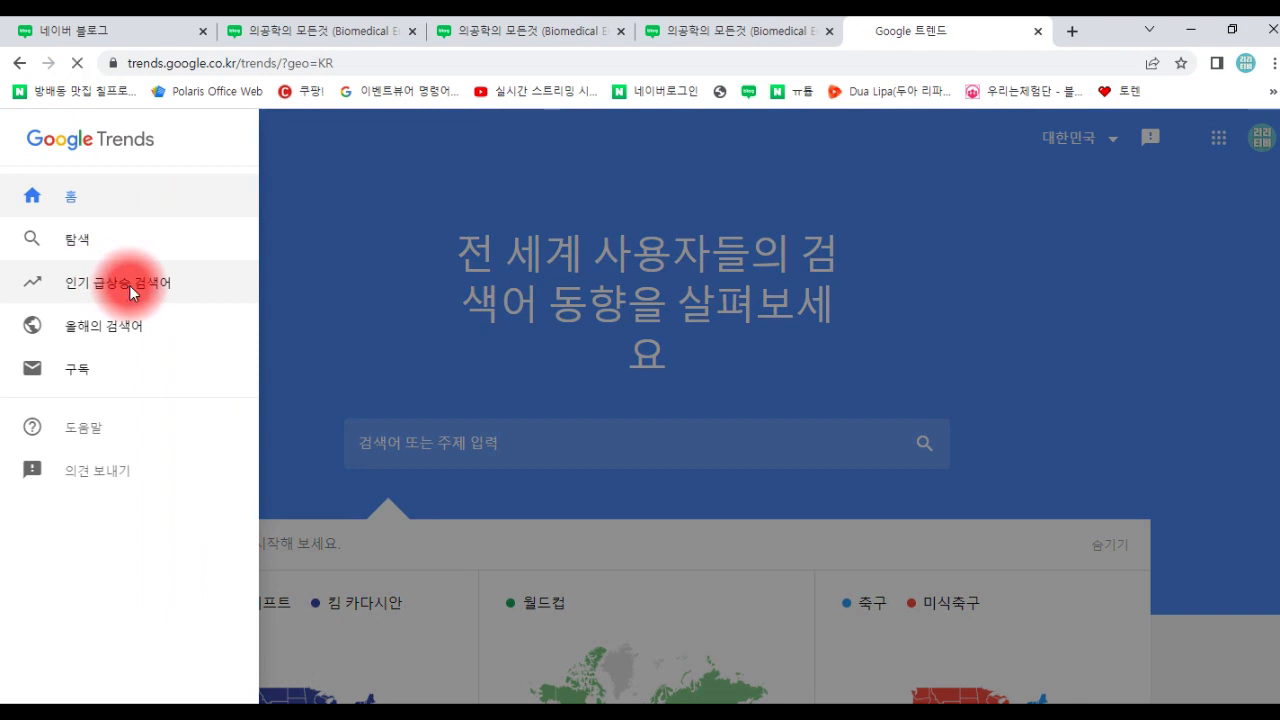
pyautogui.click(129, 285)
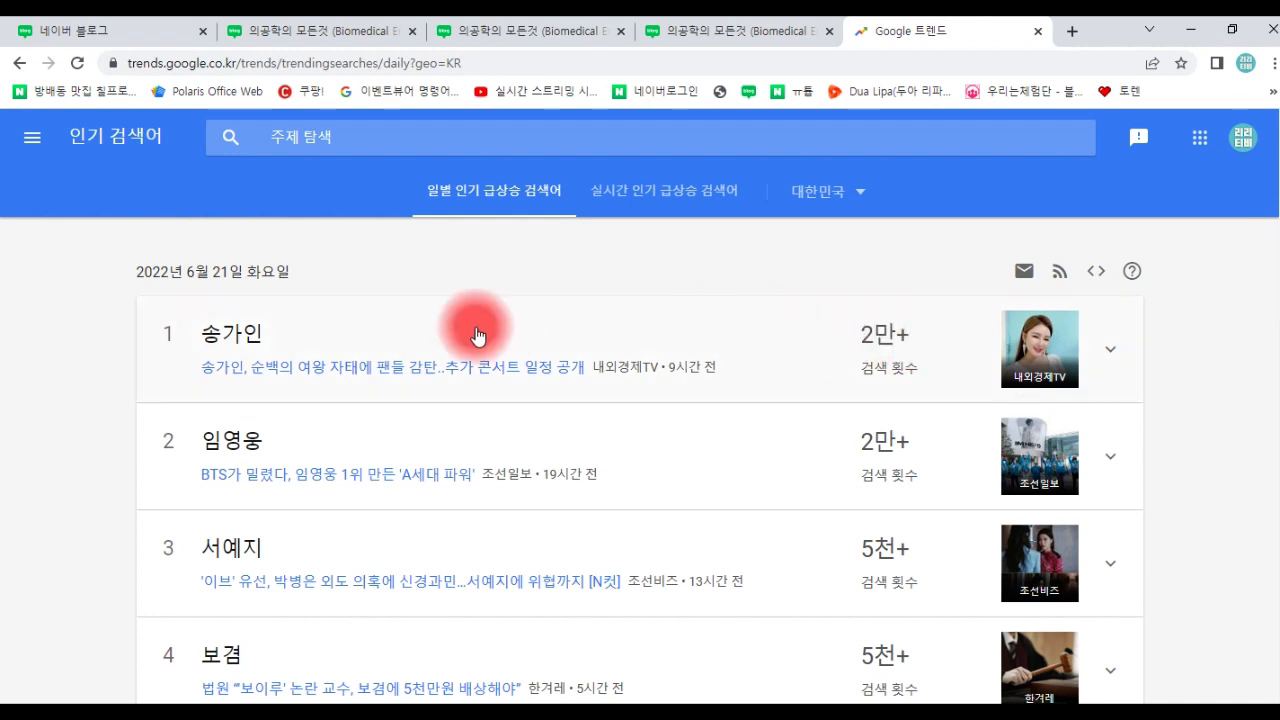
pyautogui.scroll(-1, 1272, 228)
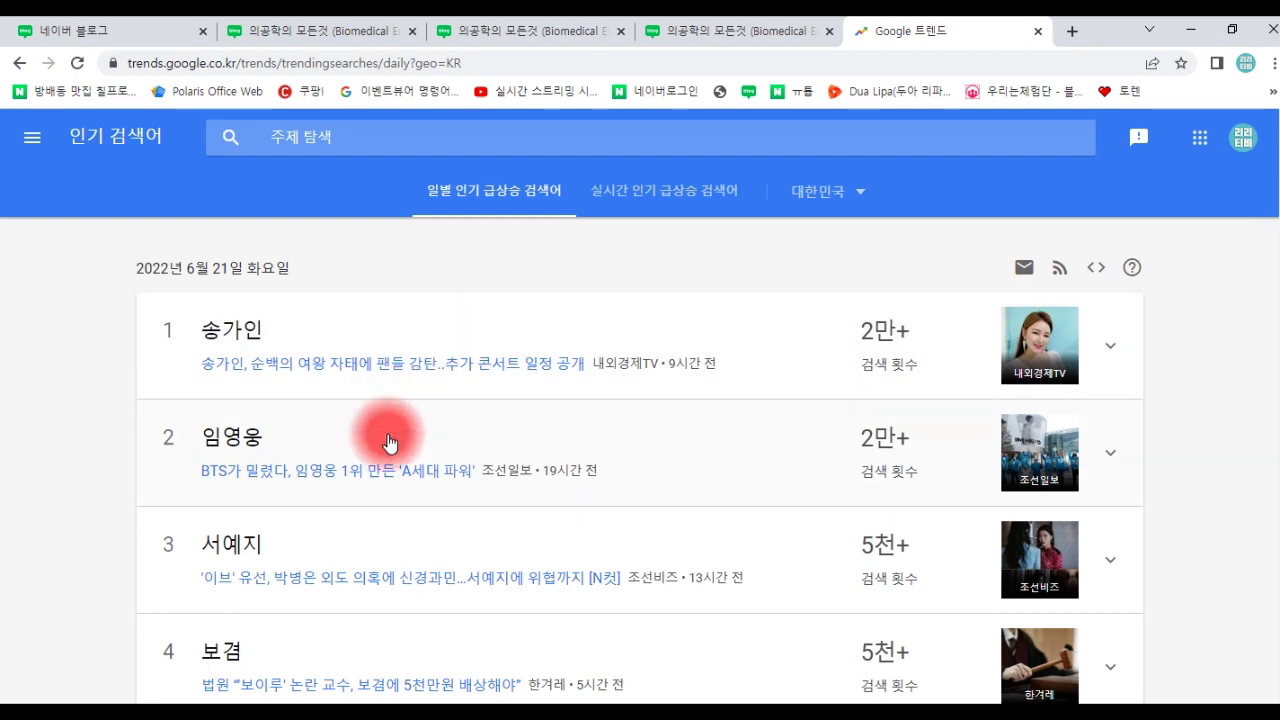
pyautogui.scroll(-4, 390, 450)
pyautogui.scroll(-5, 285, 410)
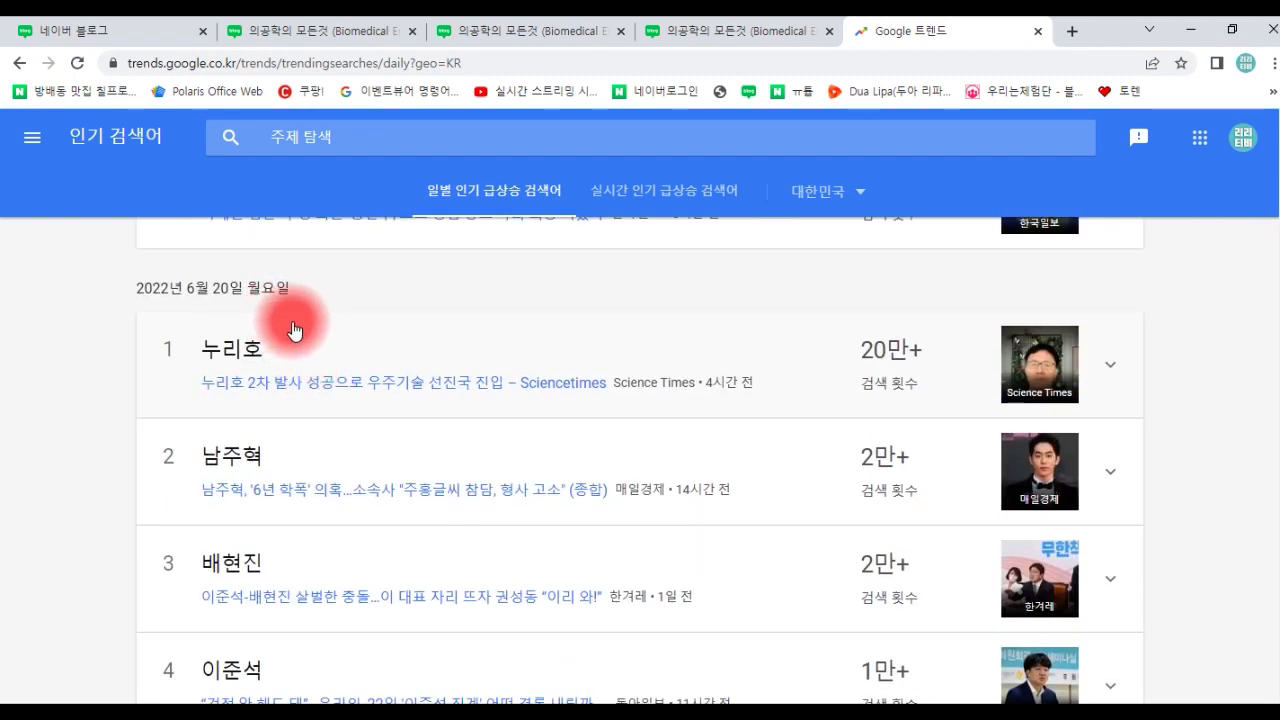
pyautogui.scroll(-2, 312, 495)
pyautogui.scroll(-2, 320, 500)
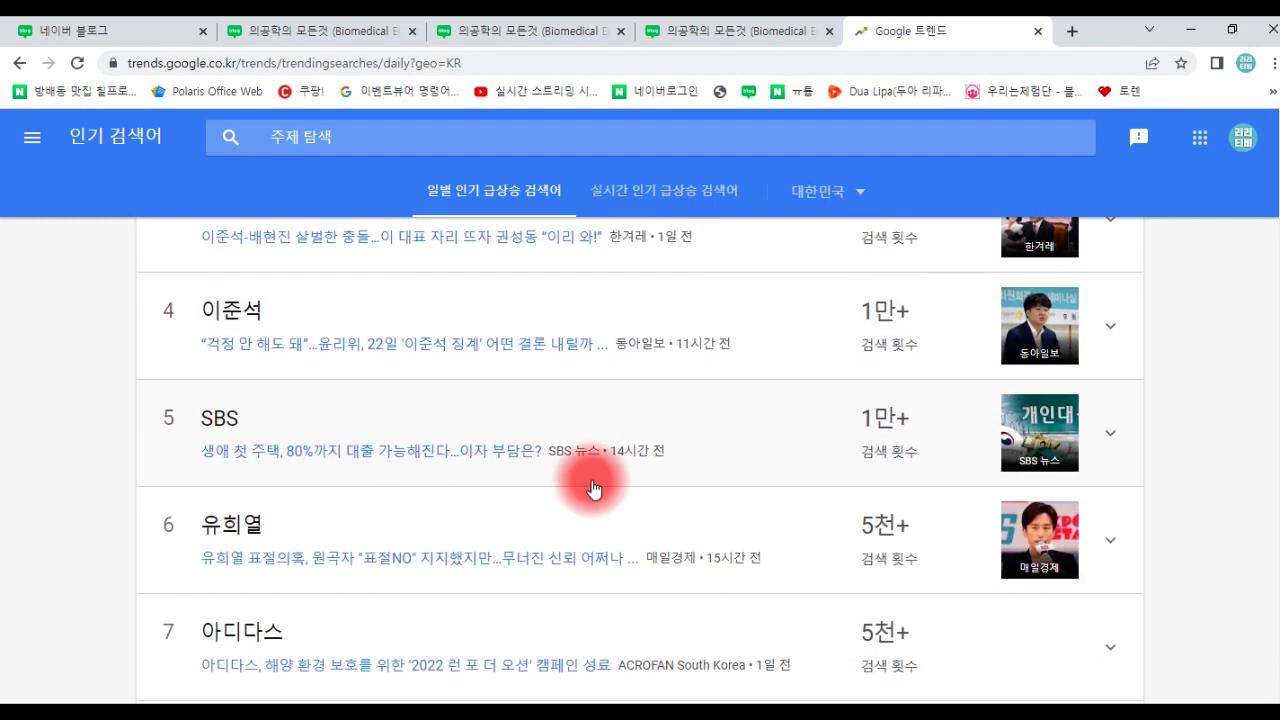
pyautogui.moveTo(1275, 488); pyautogui.dragTo(1258, 128)
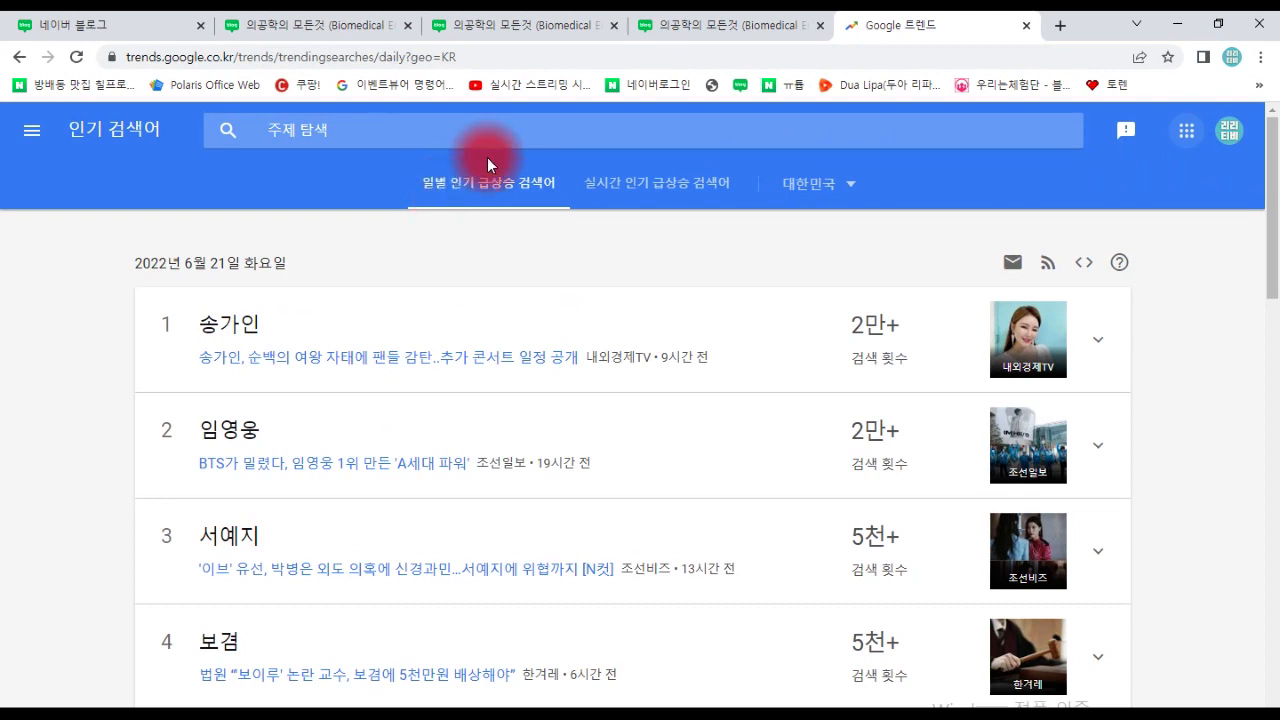
# Step: Enter the keyword list "부동산 / 주식 / 아파트 / MBTI / 연애 / 결혼" in the topic search and copy it
pyautogui.click(498, 130)
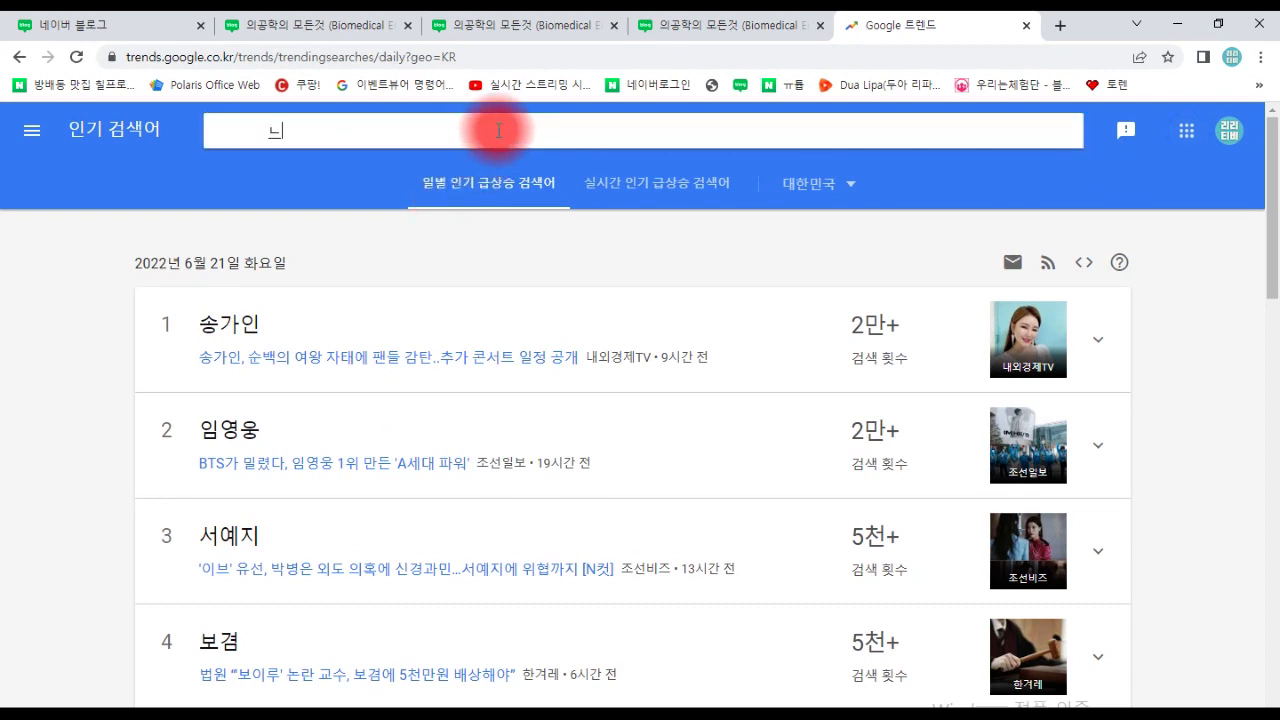
pyautogui.write('부동산')
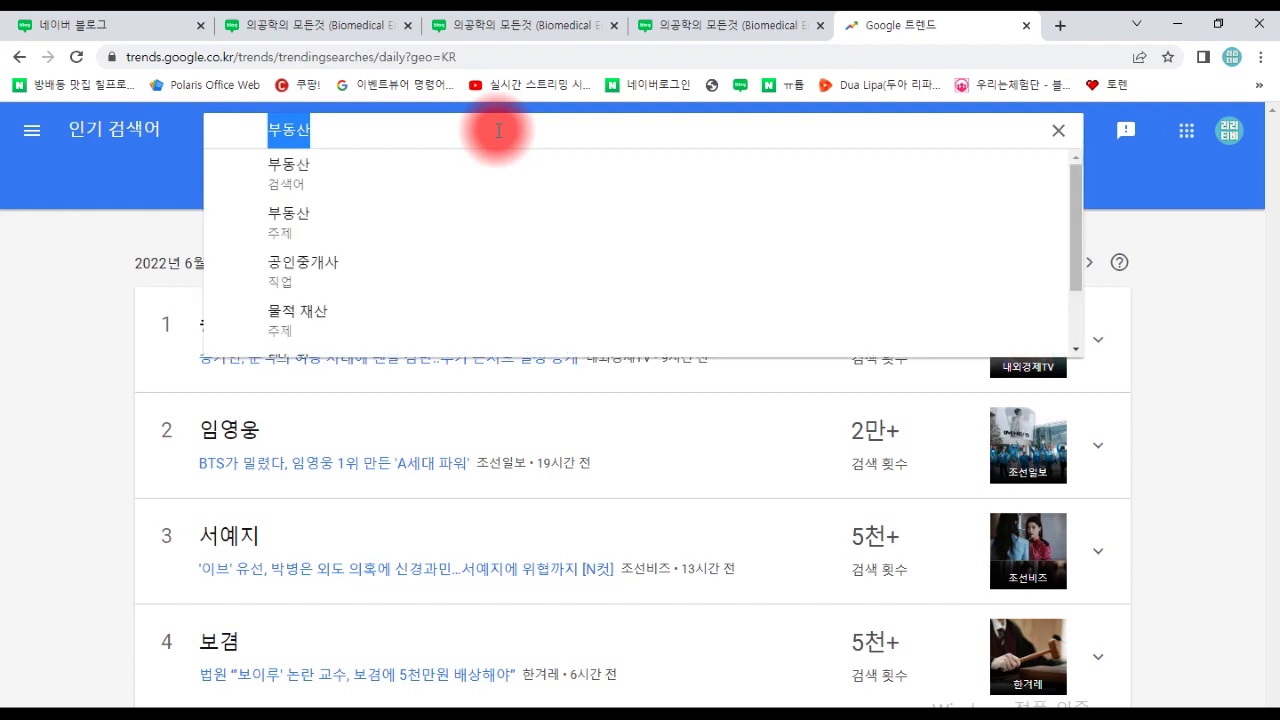
pyautogui.write(' / 줏')
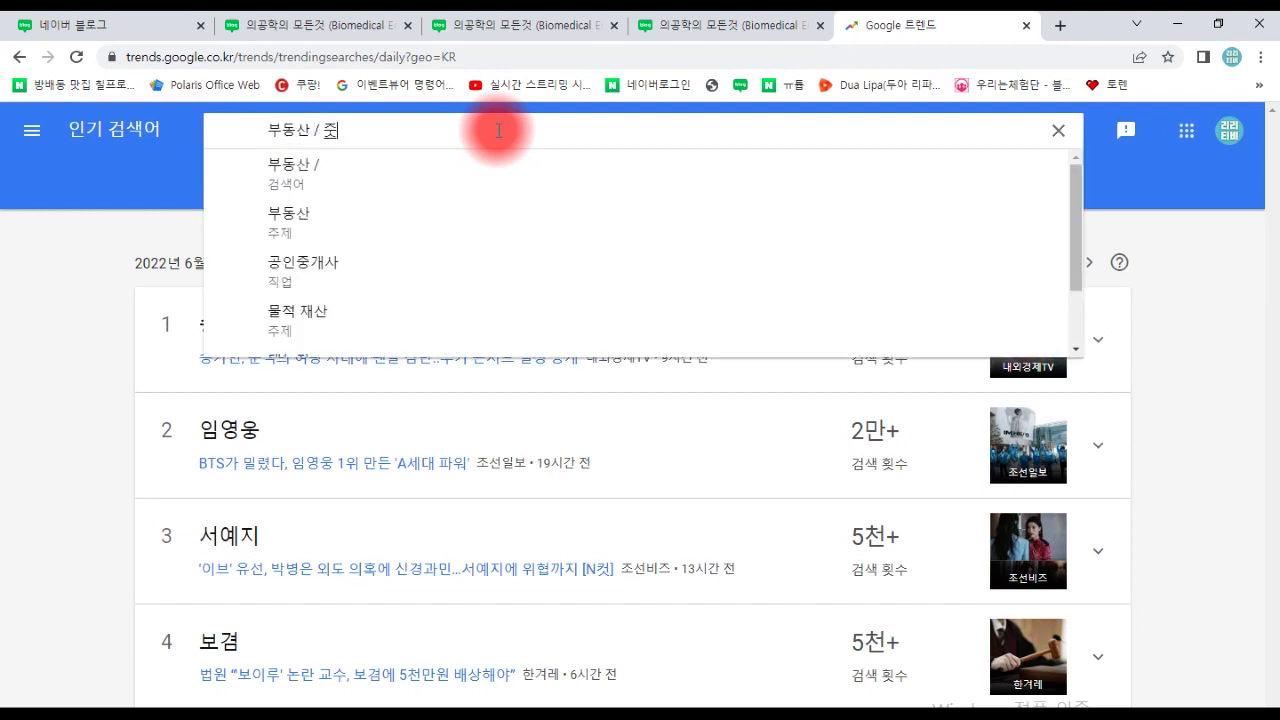
pyautogui.write('식 / 아패트 / MBTI / 연애 / 결혼')
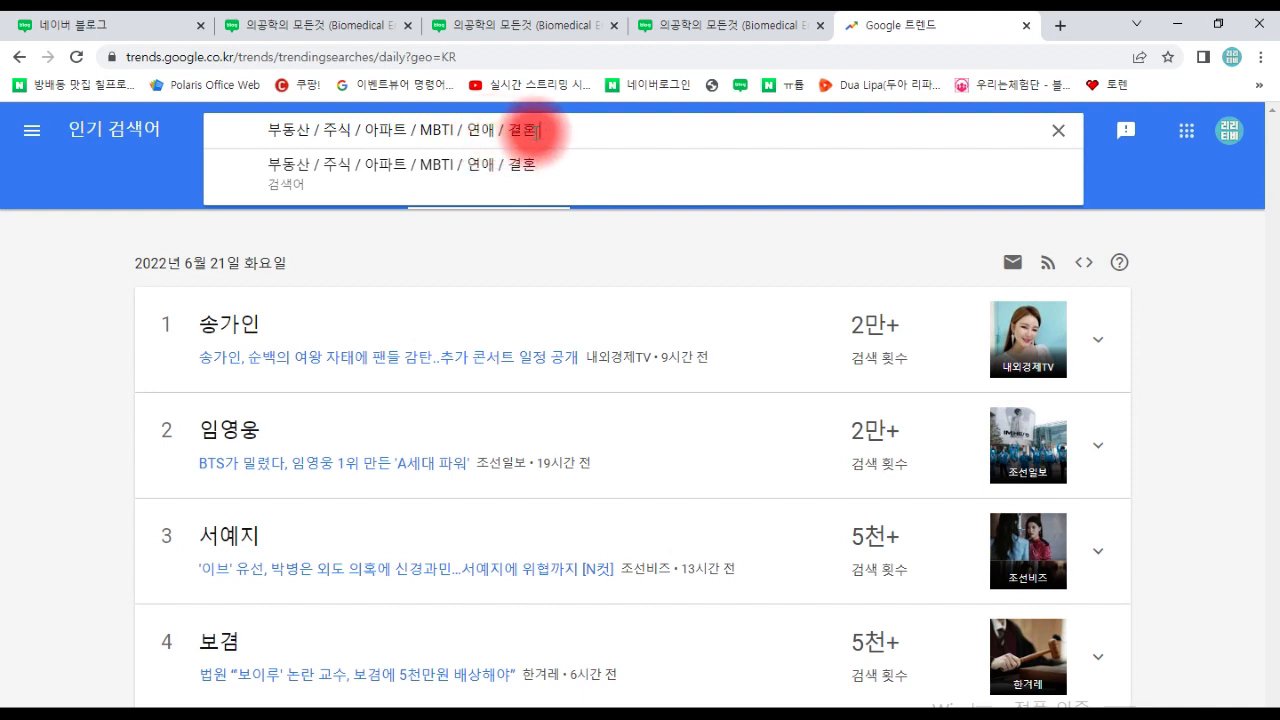
pyautogui.tripleClick(536, 130)
pyautogui.hotkey('ctrl', 'c')
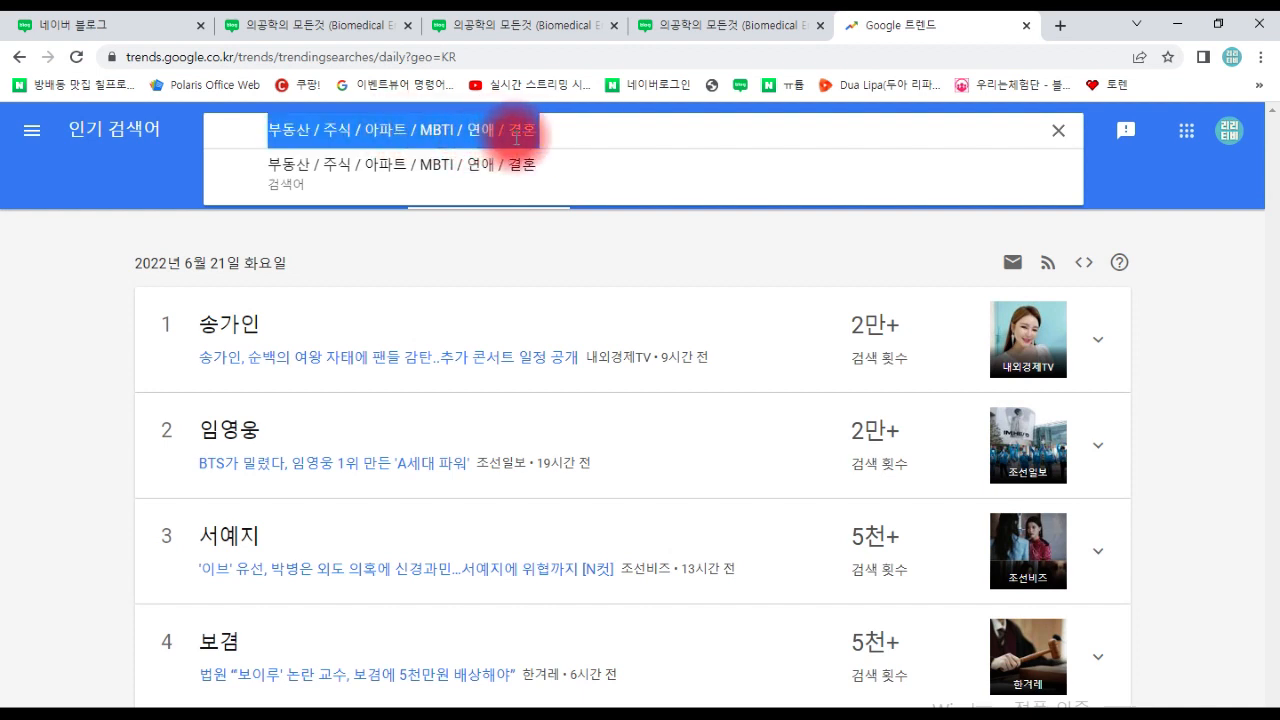
# Step: Explore the search term 부동산 and add 주식 as a comparison term, keeping the copied keyword list in the address bar for reference
pyautogui.write('부동산')
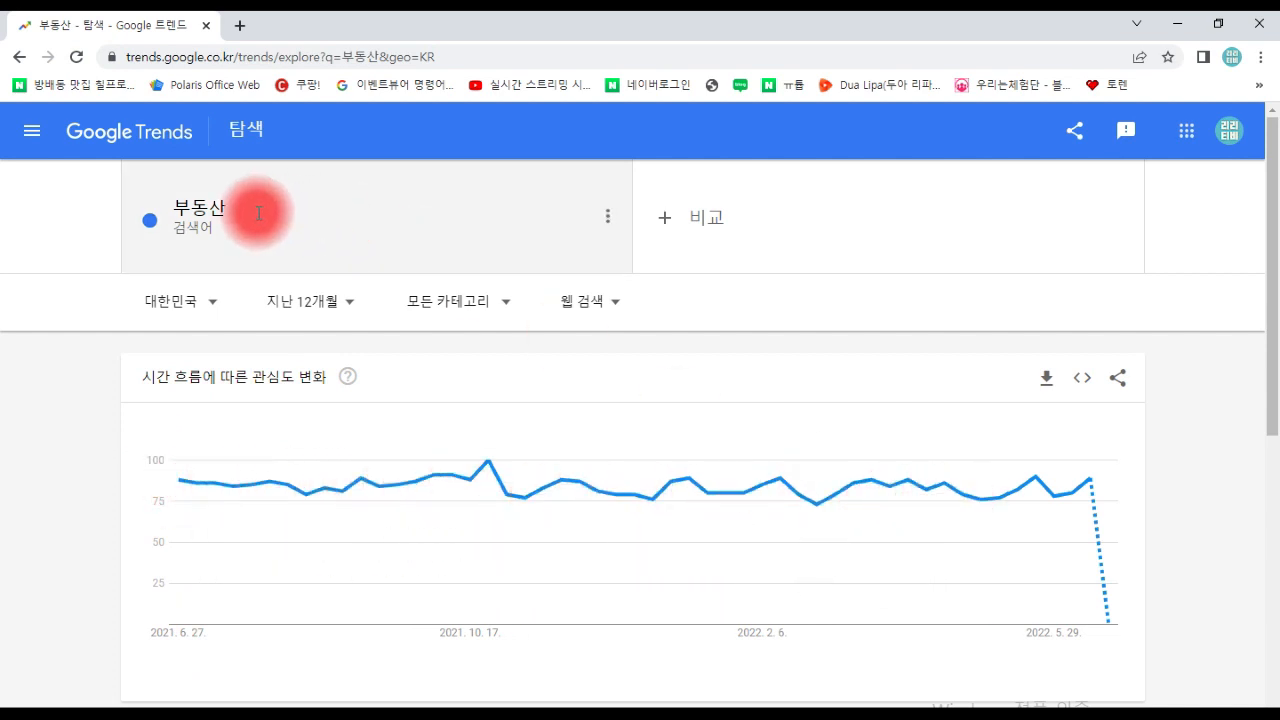
pyautogui.click(670, 229)
pyautogui.click(437, 49)
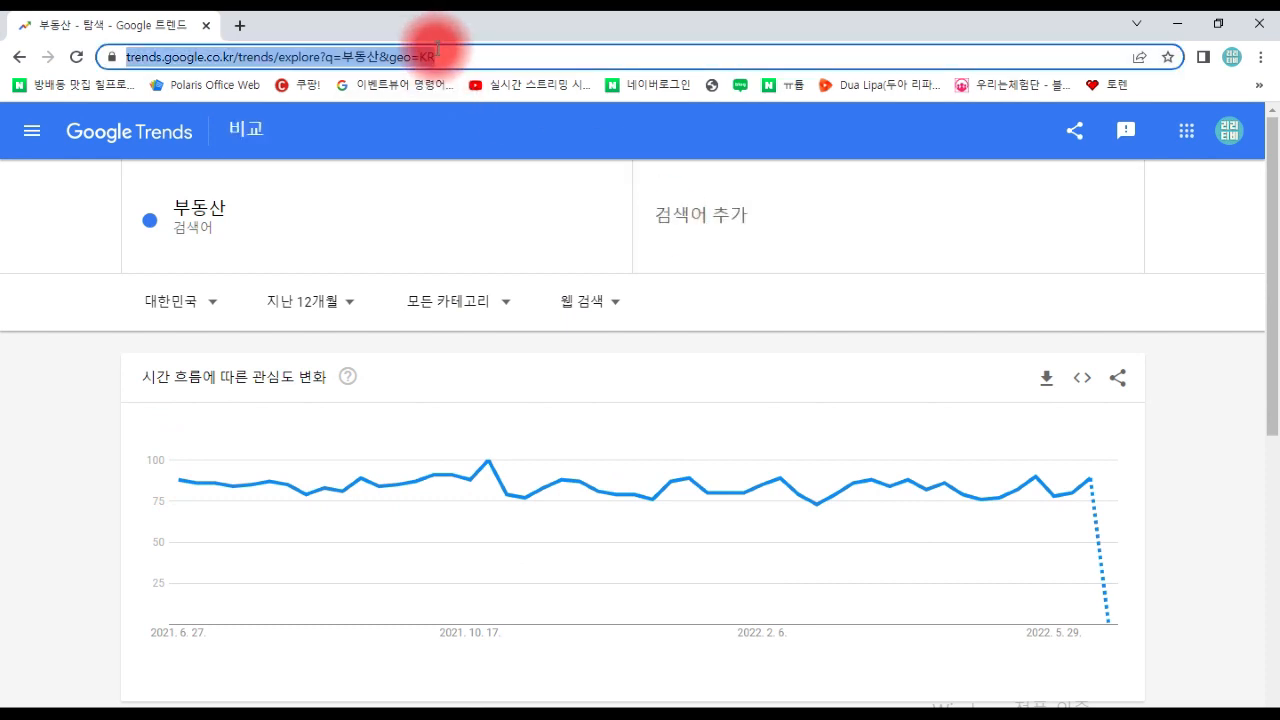
pyautogui.hotkey('ctrl', 'v')
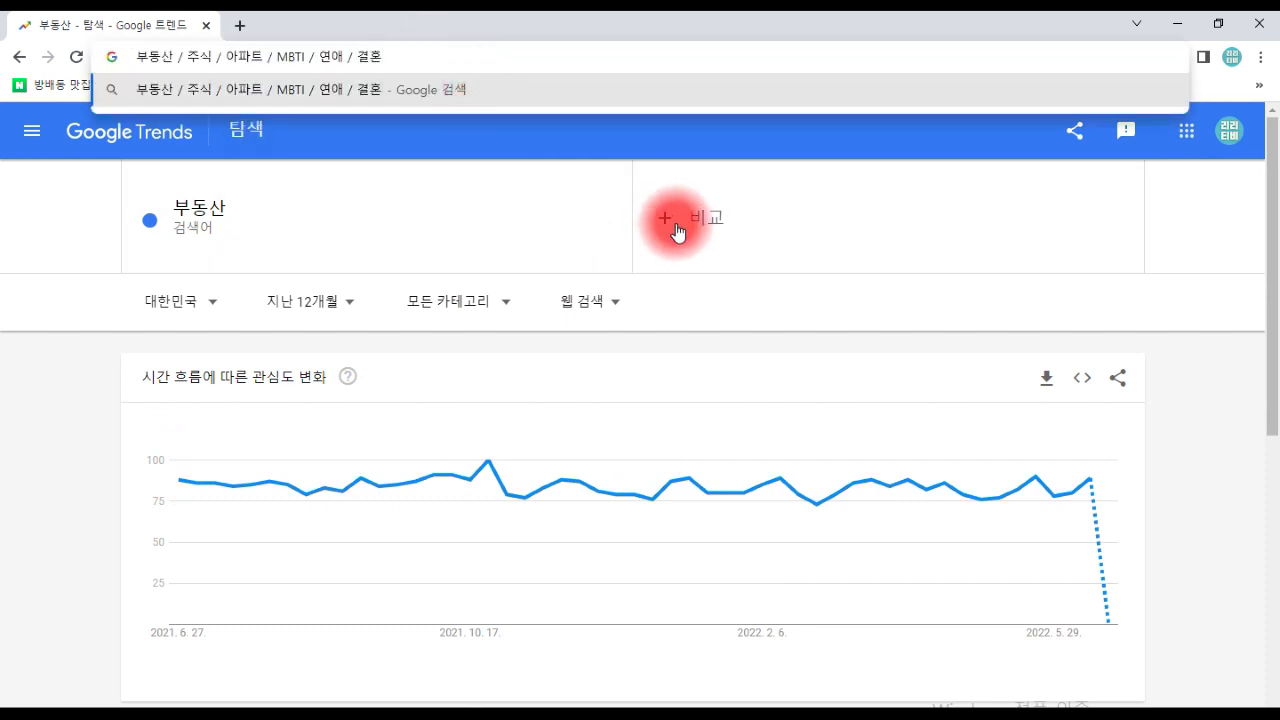
pyautogui.click(676, 229)
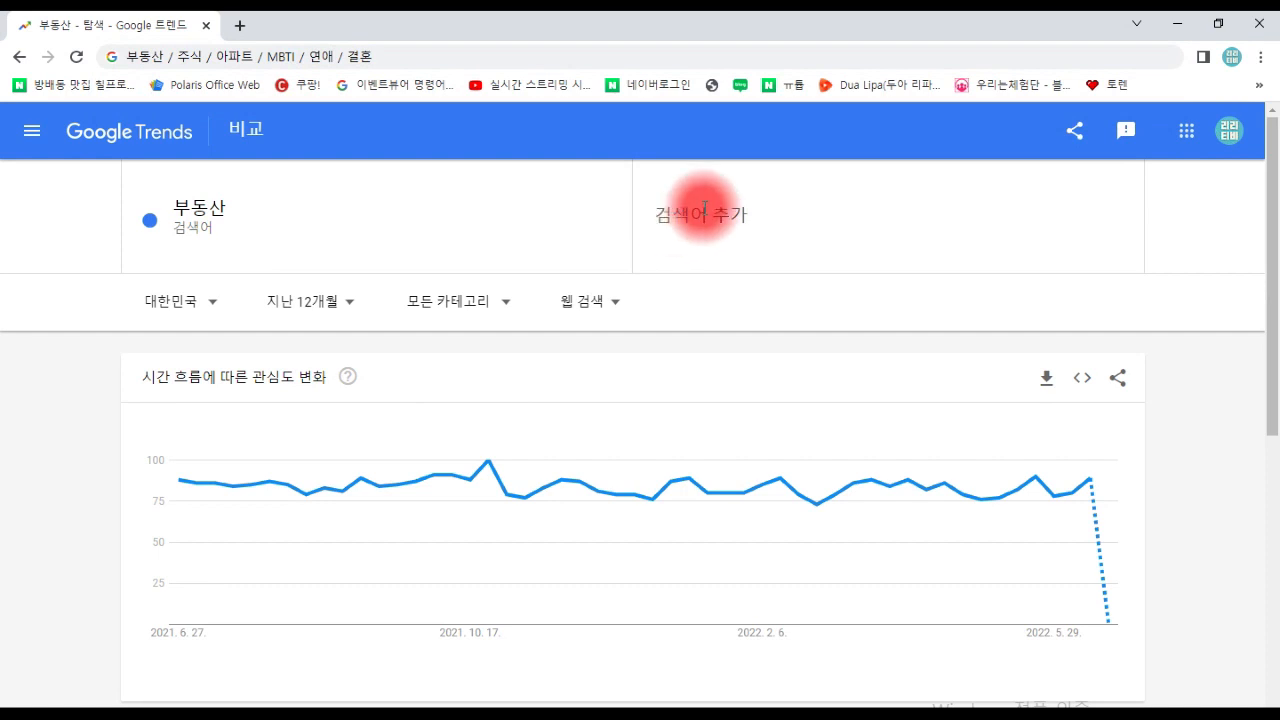
pyautogui.write('주식')
pyautogui.press('Return')
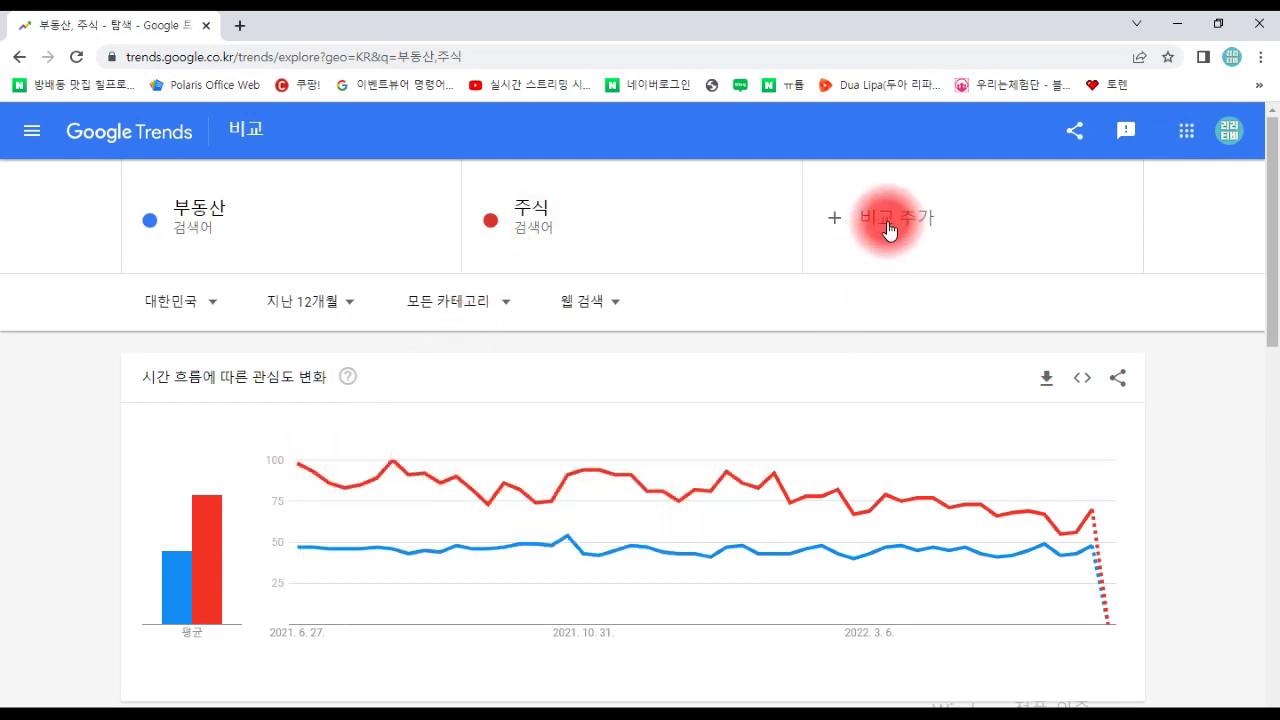
# Step: Paste the copied keyword list into the browser's address bar to consult the keywords being compared
pyautogui.click(480, 57)
pyautogui.hotkey('ctrl', 'v')
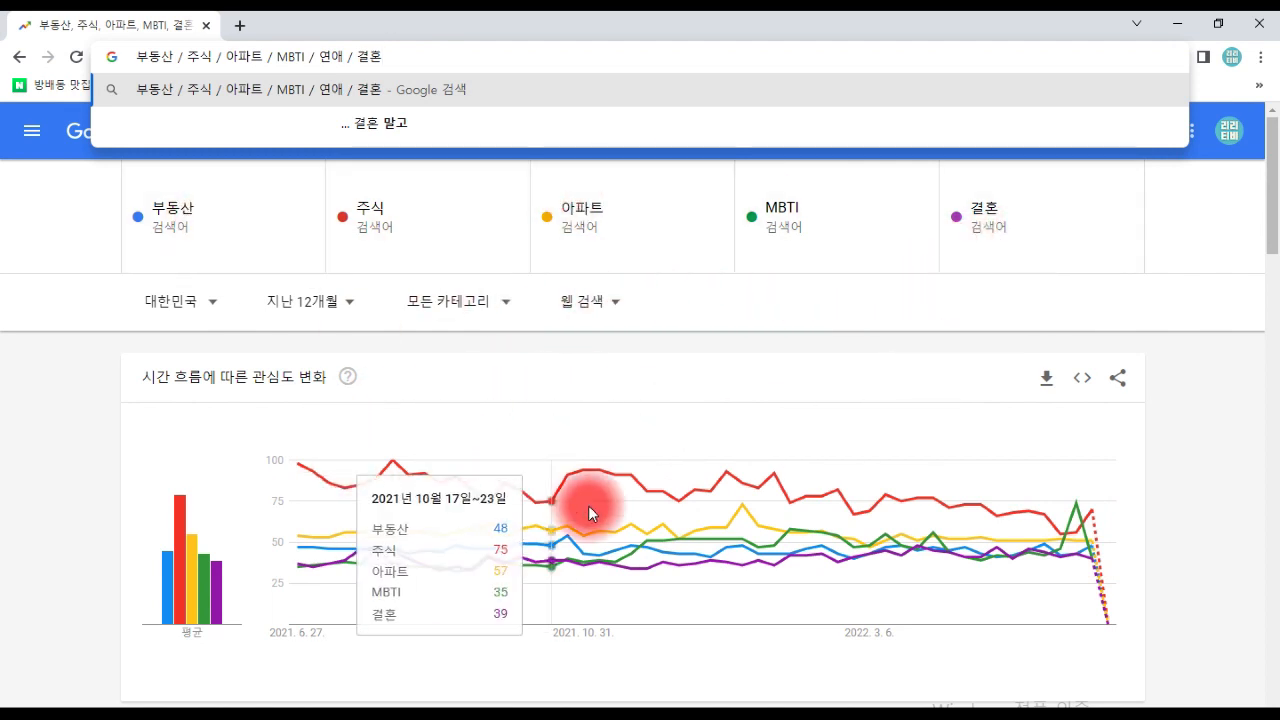
pyautogui.click(789, 441)
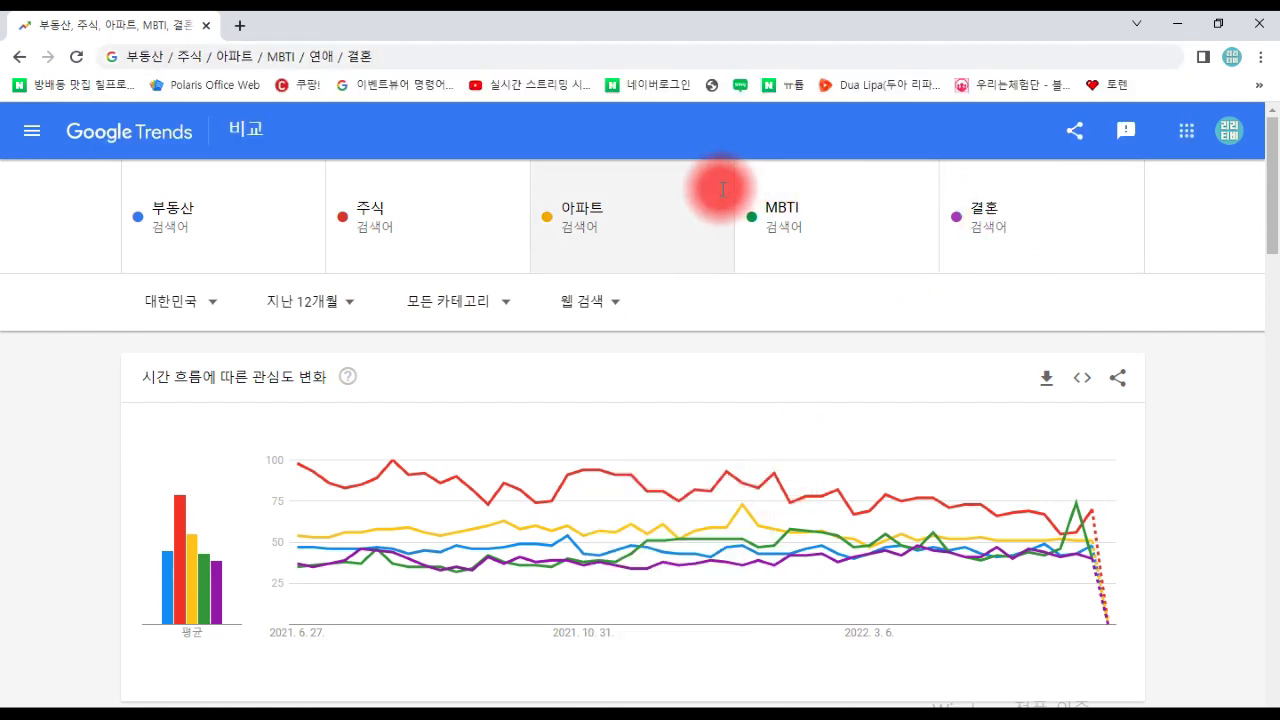
# Step: Remove 아파트 from the comparison and add 자기개발 as a search term in its place
pyautogui.click(711, 218)
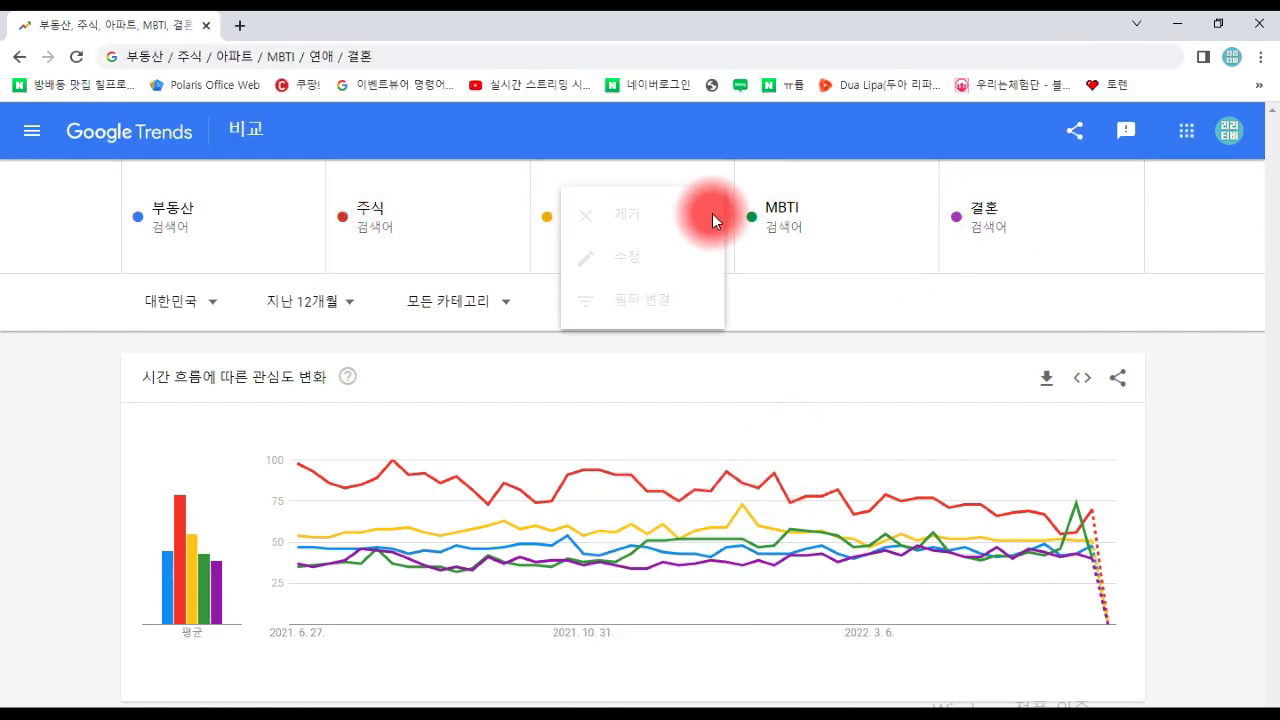
pyautogui.click(621, 216)
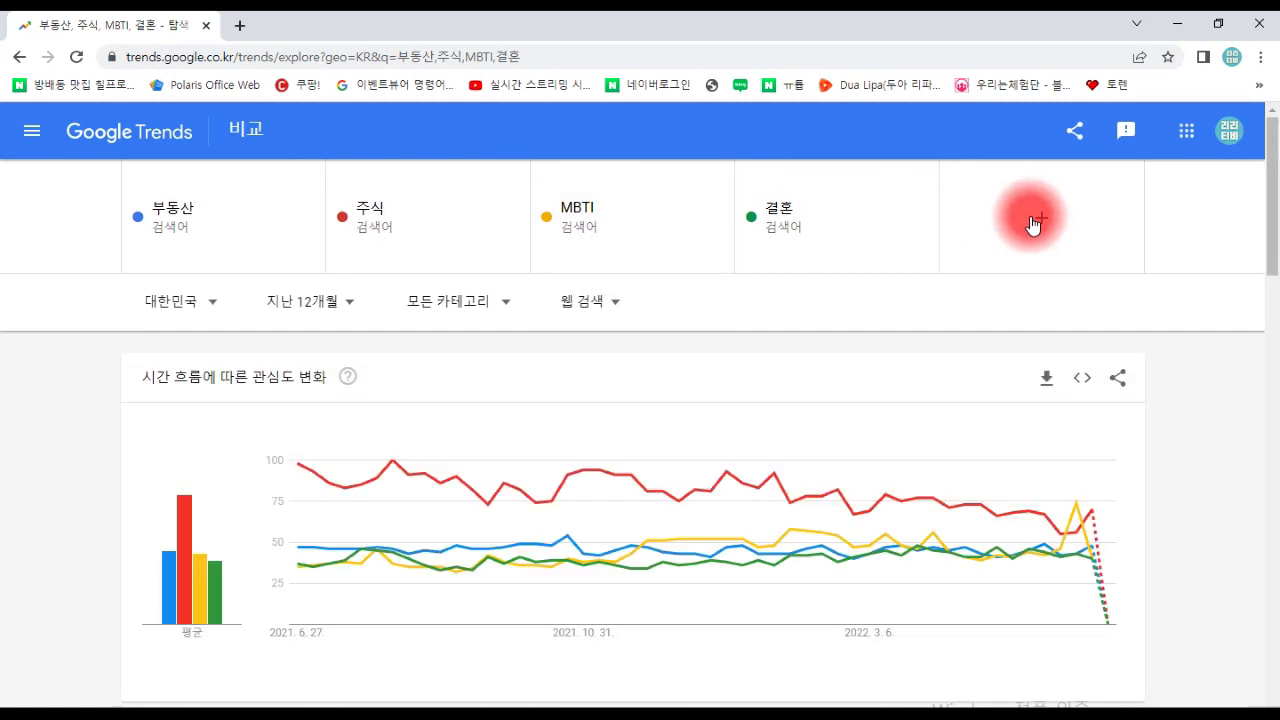
pyautogui.click(1035, 220)
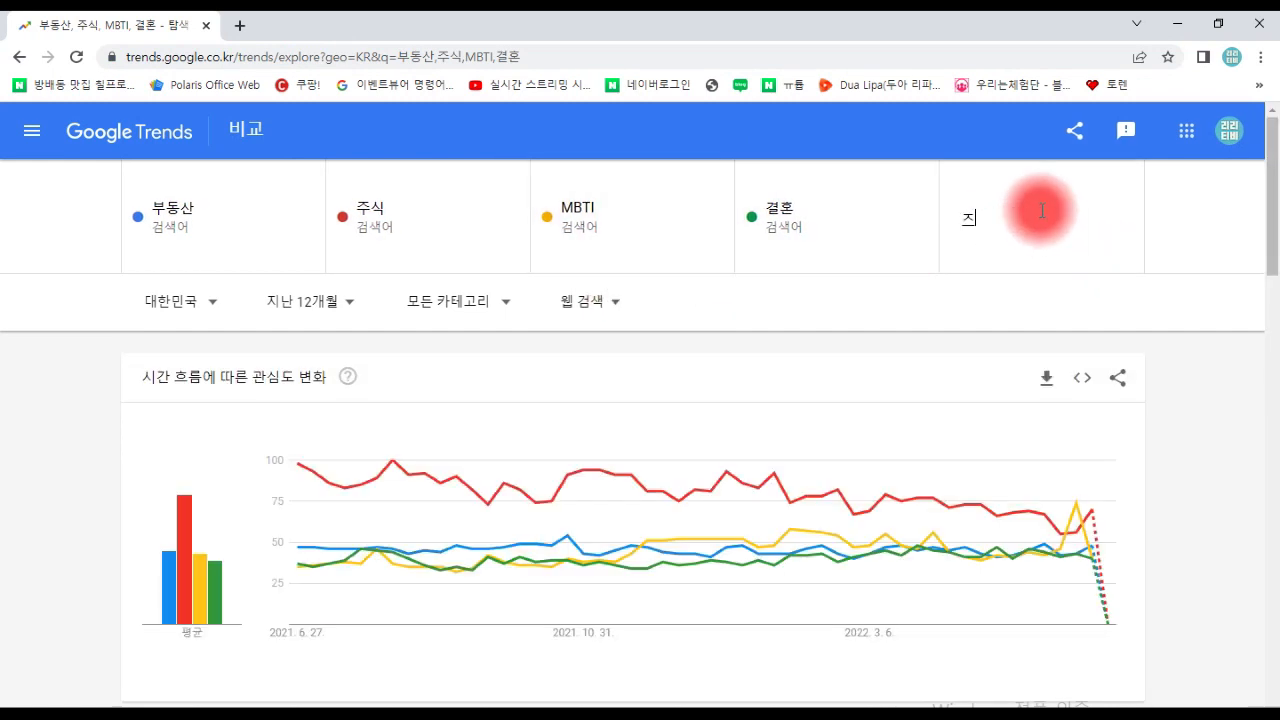
pyautogui.write('자기개발')
pyautogui.press('Return')
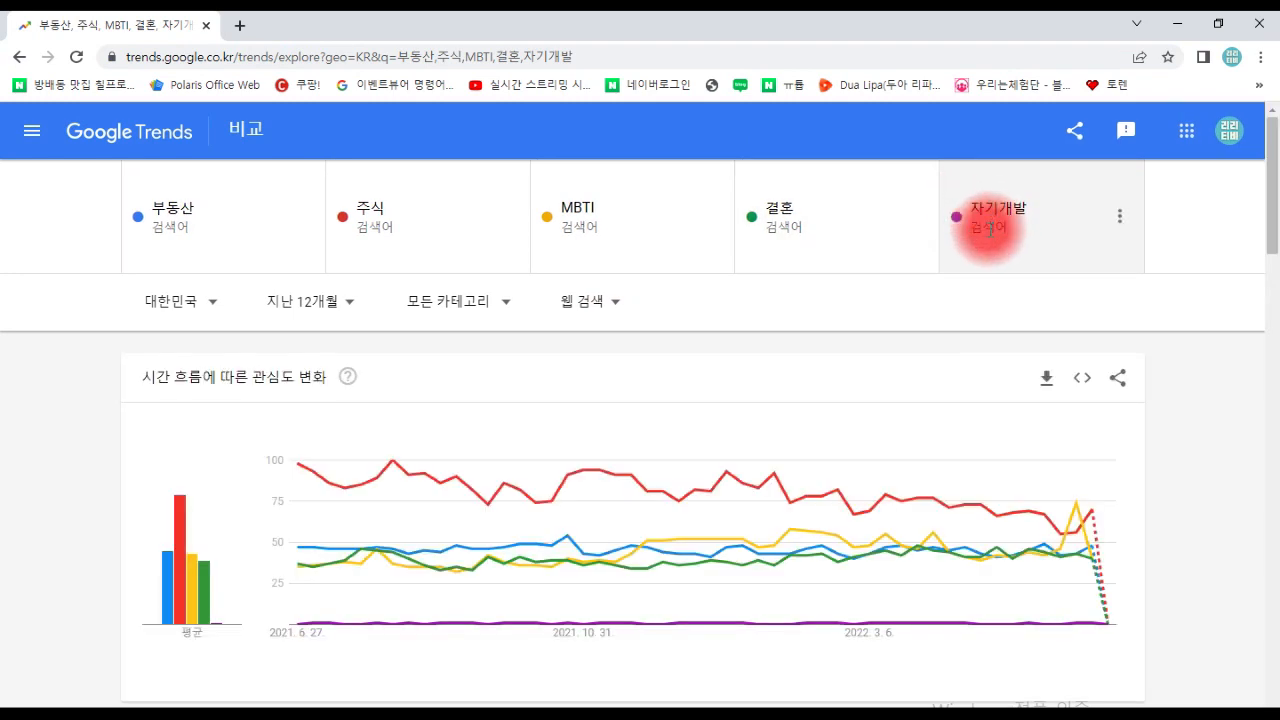
# Step: Examine the comparison's interest over time, regional breakdown and the rising related queries for 부동산, MBTI and 결혼
pyautogui.moveTo(296, 545)
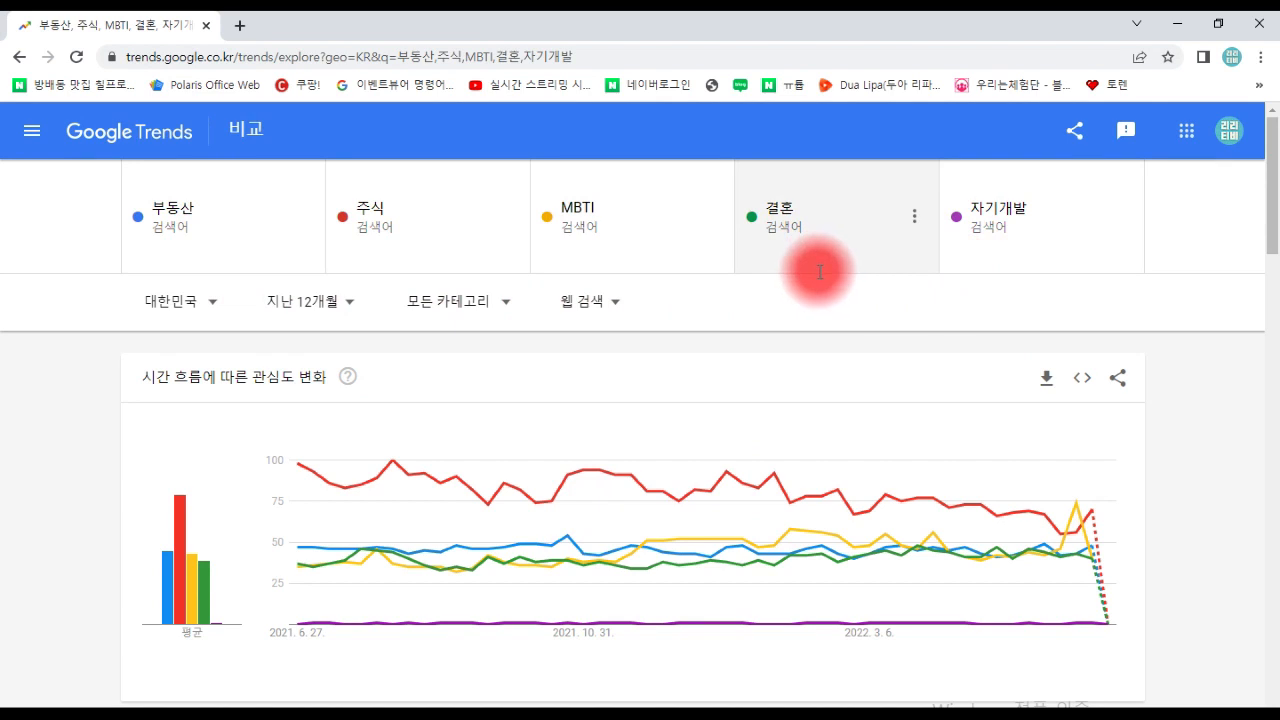
pyautogui.moveTo(1275, 212); pyautogui.dragTo(1275, 212)
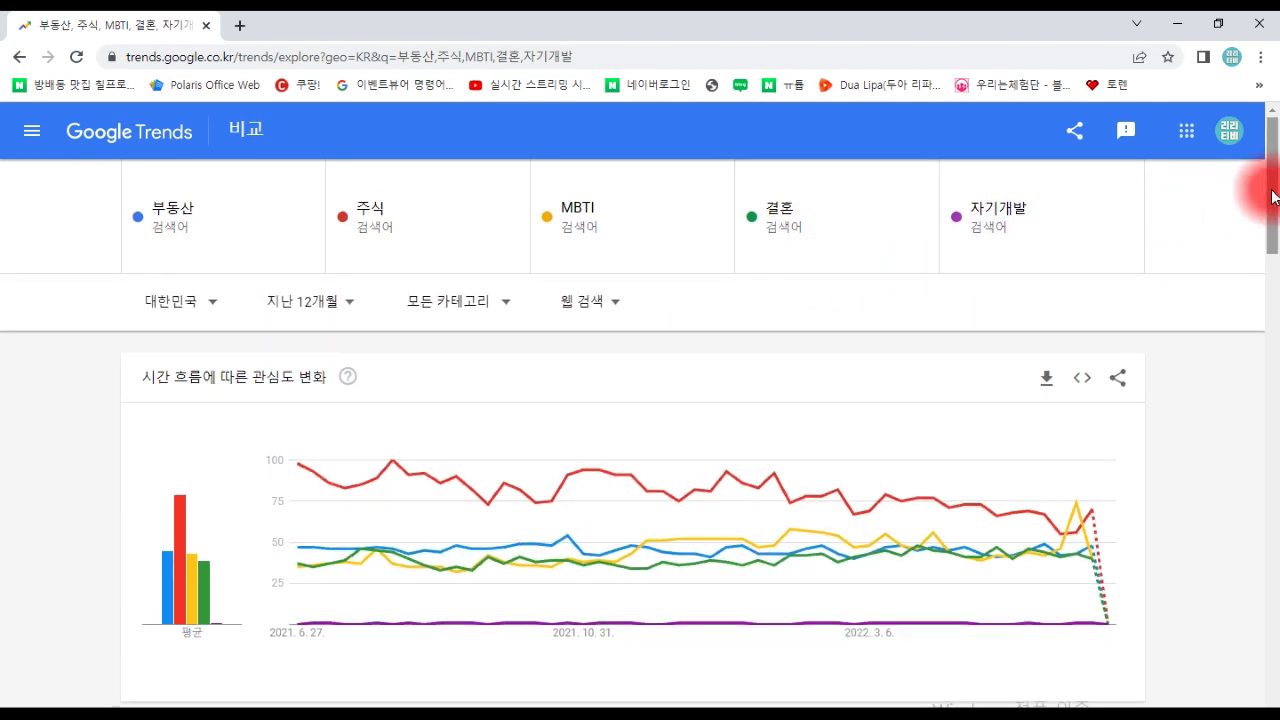
pyautogui.moveTo(1277, 210); pyautogui.dragTo(1271, 309)
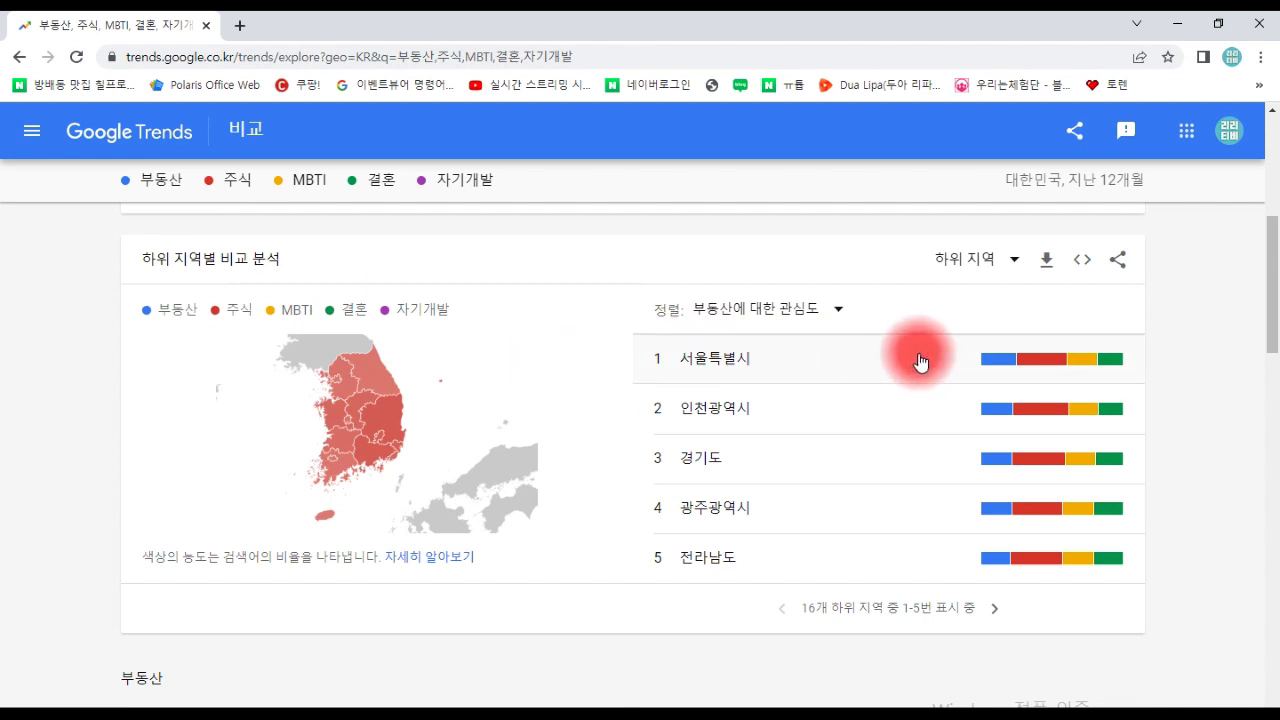
pyautogui.moveTo(992, 372)
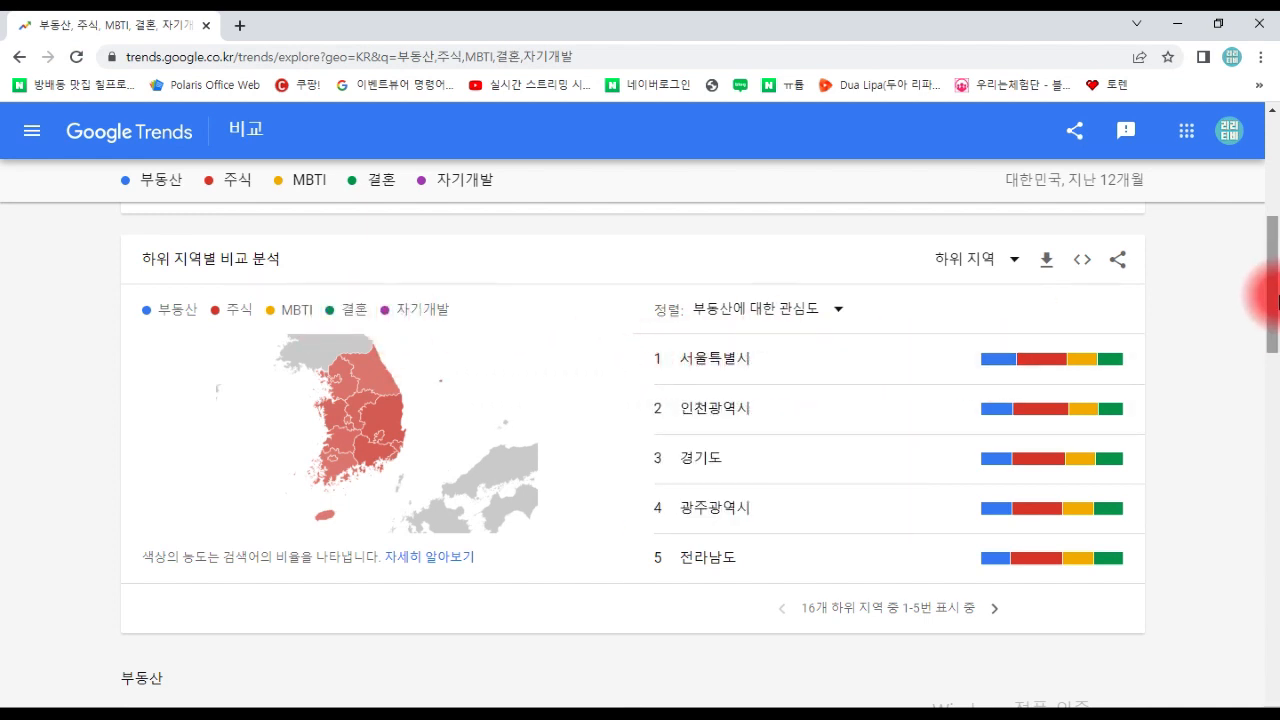
pyautogui.moveTo(1271, 286); pyautogui.dragTo(1276, 394)
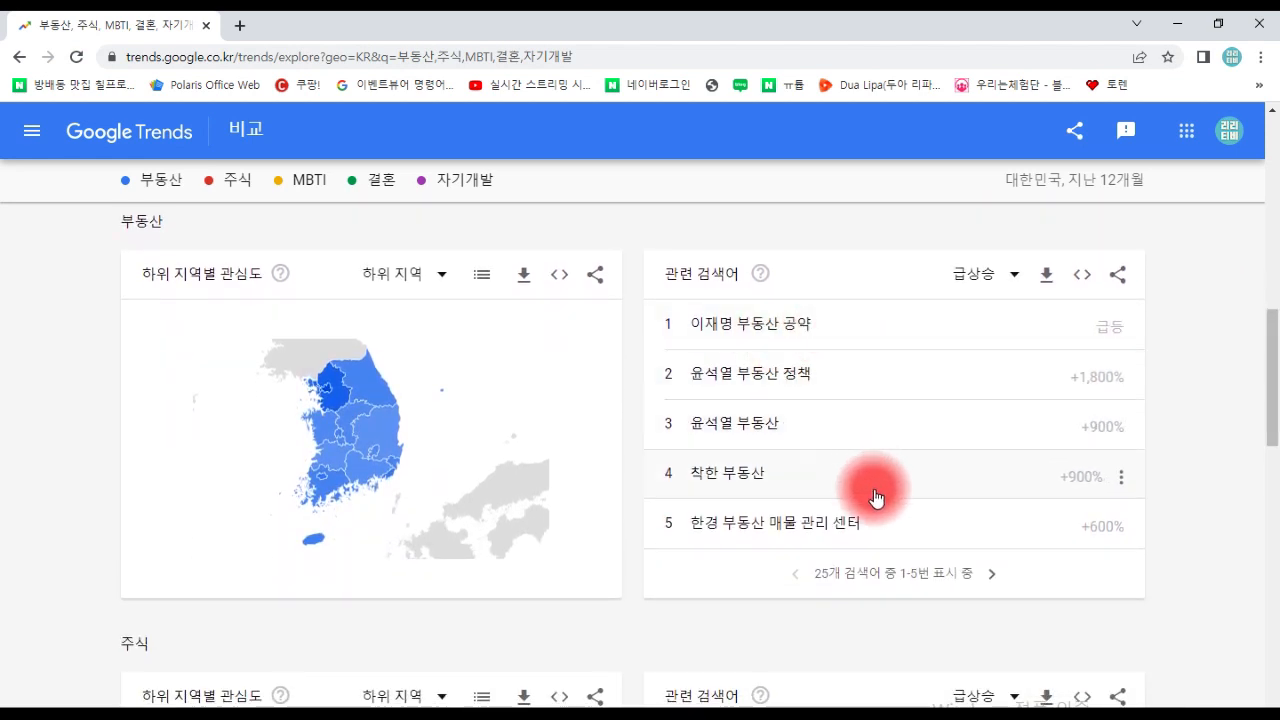
pyautogui.moveTo(1268, 386); pyautogui.dragTo(1269, 400)
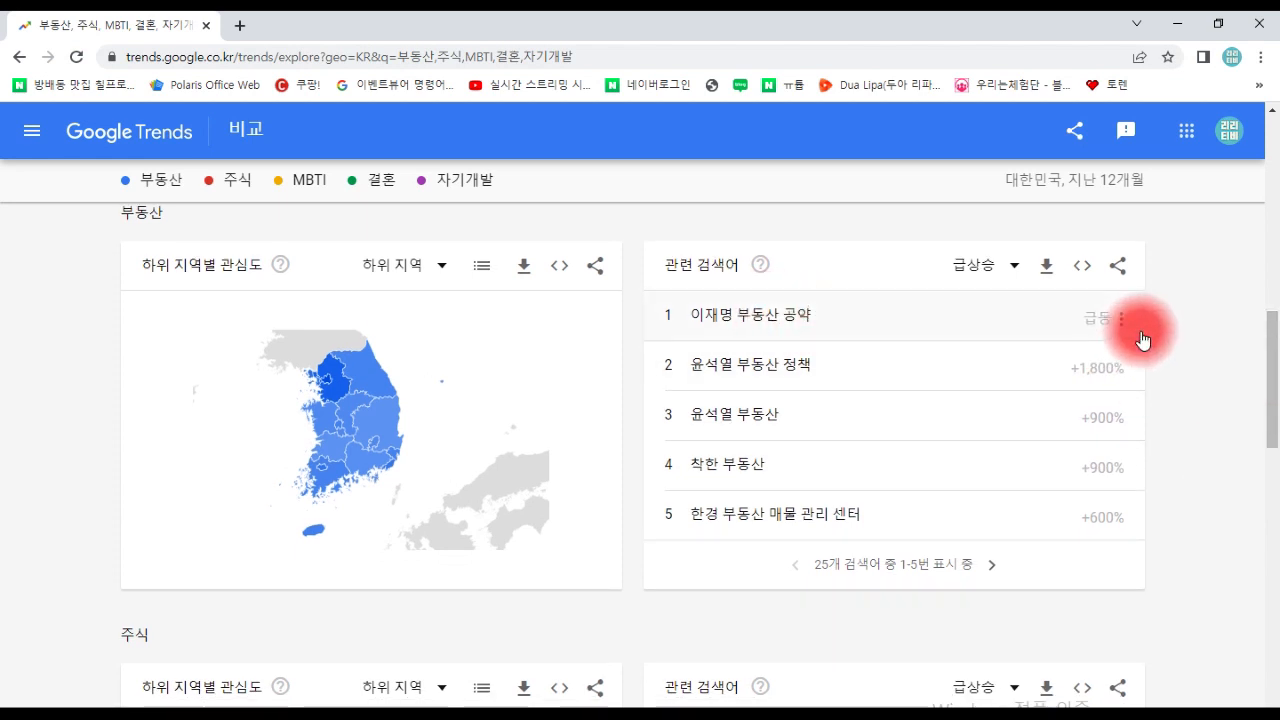
pyautogui.moveTo(1276, 365); pyautogui.dragTo(1276, 532)
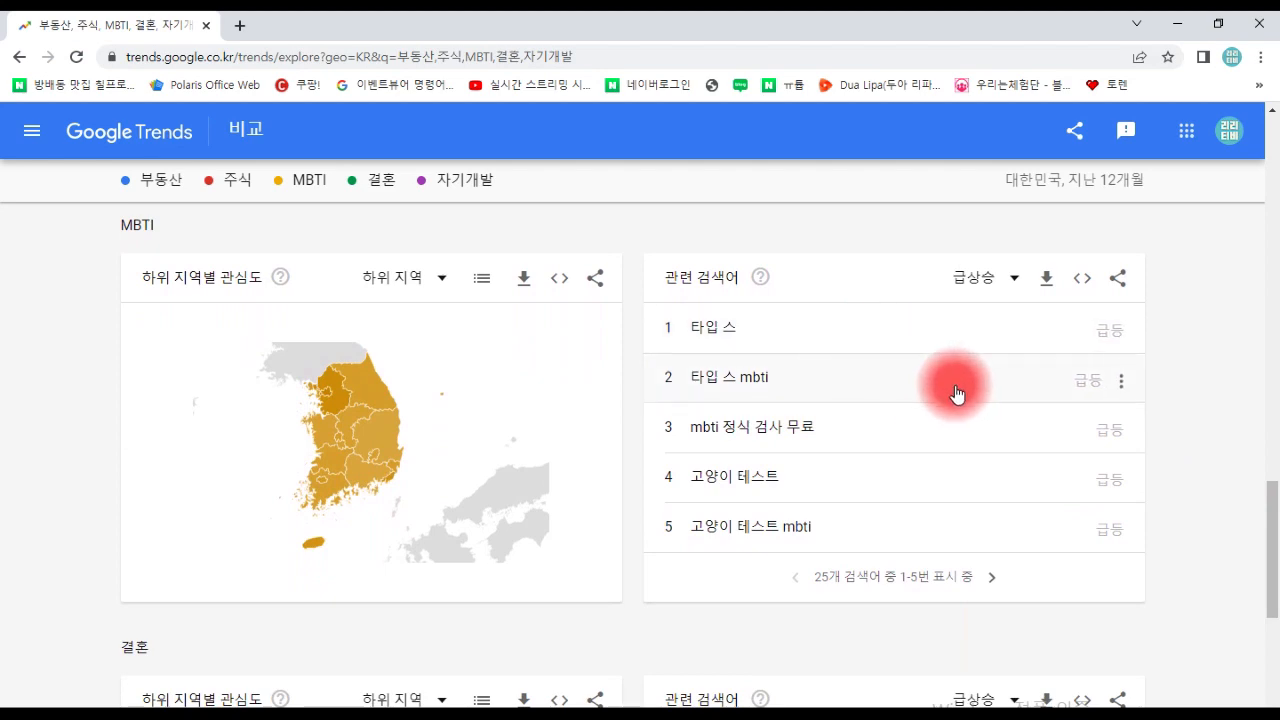
pyautogui.moveTo(1271, 528); pyautogui.dragTo(1278, 650)
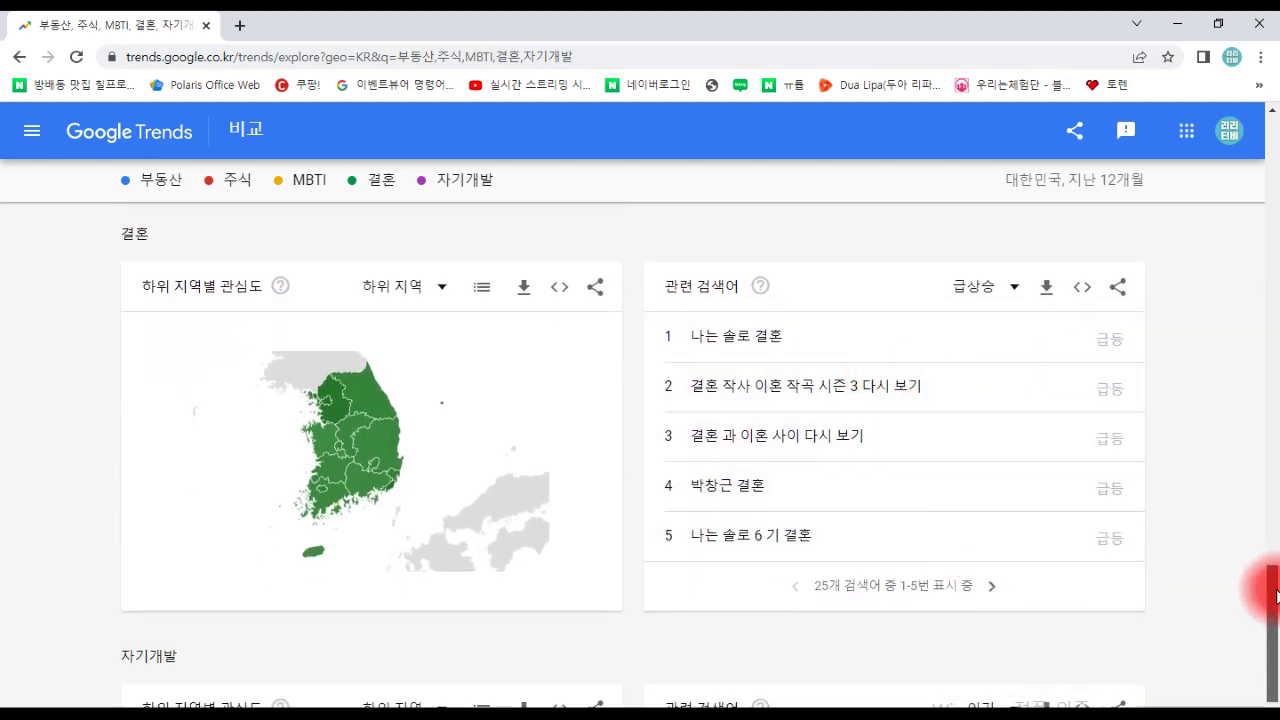
pyautogui.moveTo(1268, 591); pyautogui.dragTo(1274, 194)
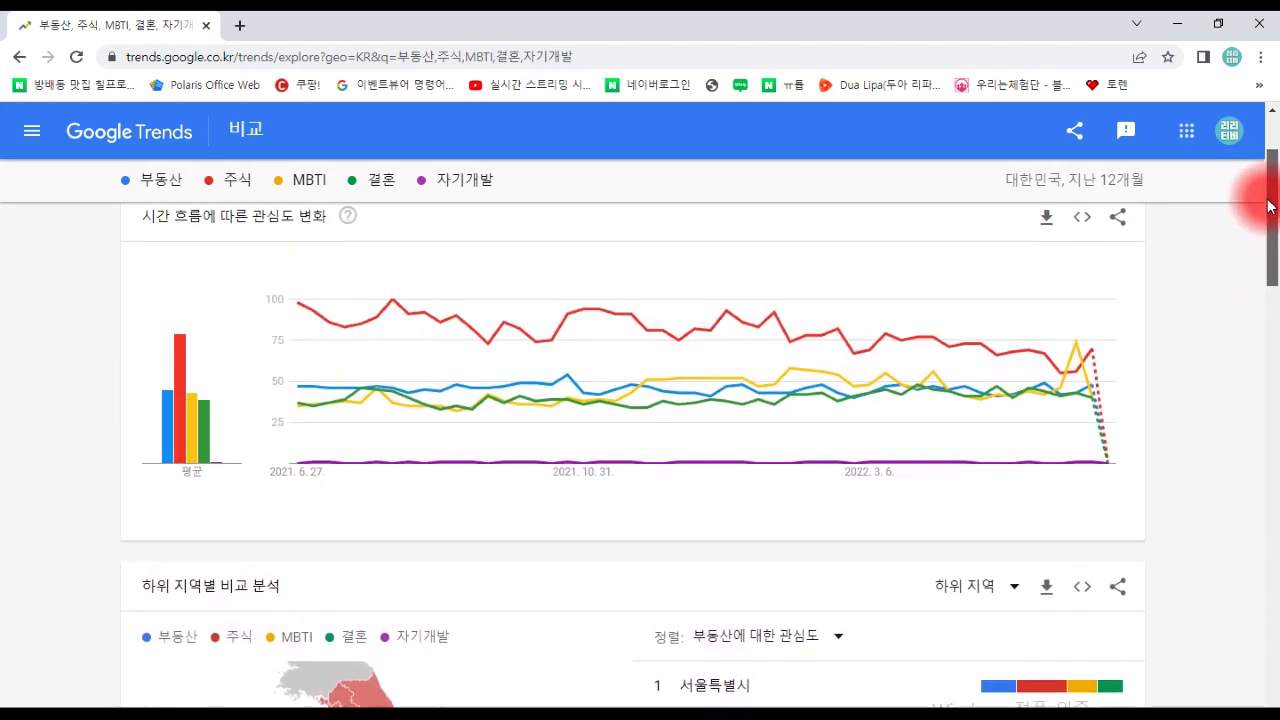
pyautogui.scroll(2, 491, 249)
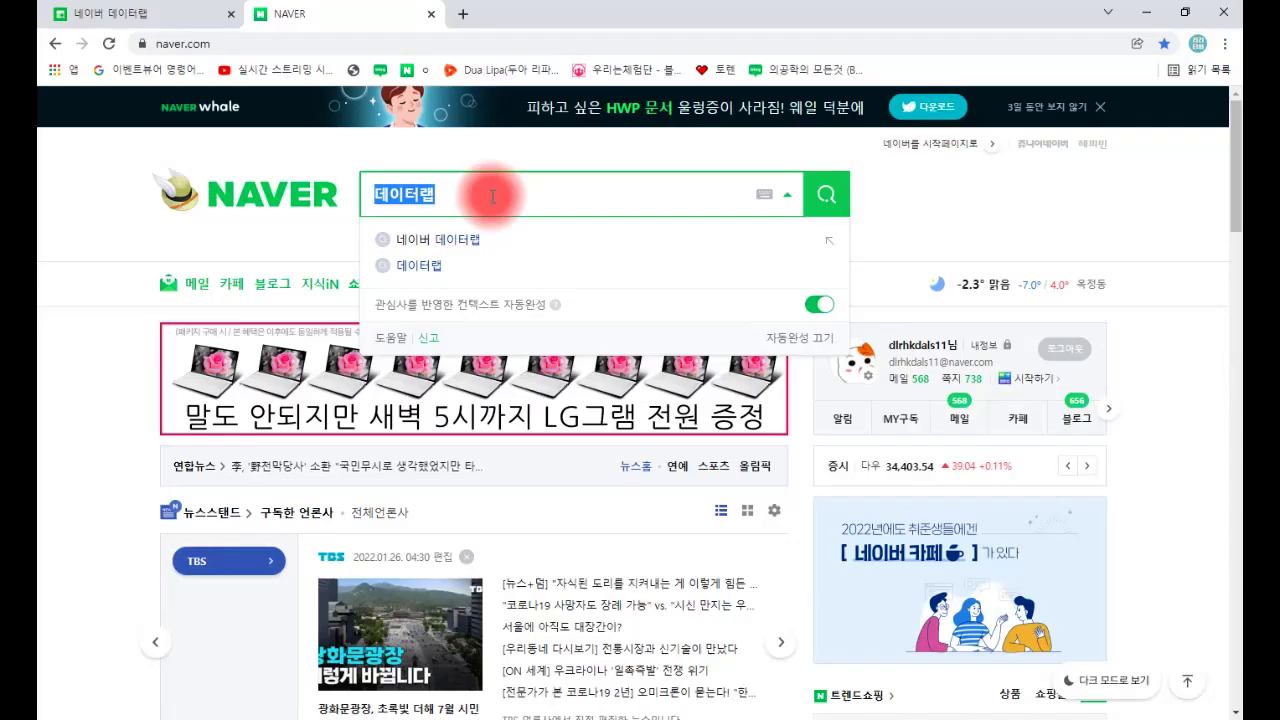
# Step: On the Naver home page, search for 네이버 데이터랩
pyautogui.write('네이버 뎅')
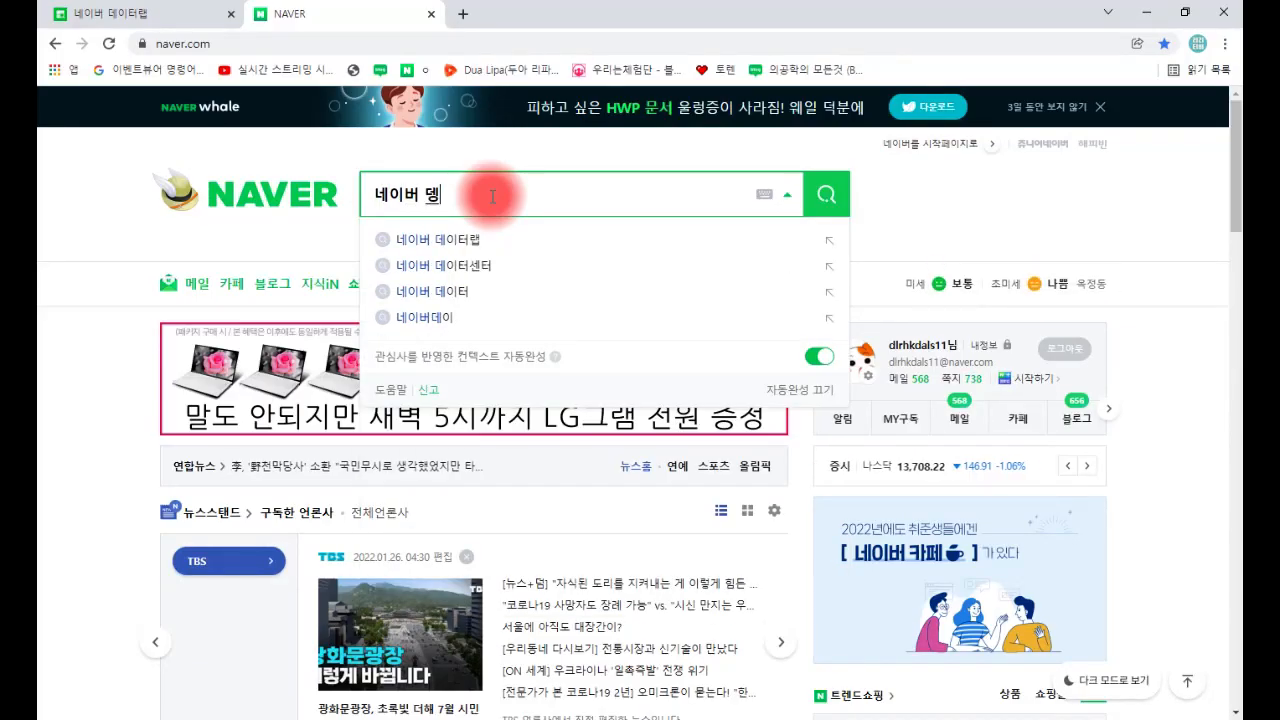
pyautogui.write('이터랩 ㅇ')
pyautogui.press('Return')
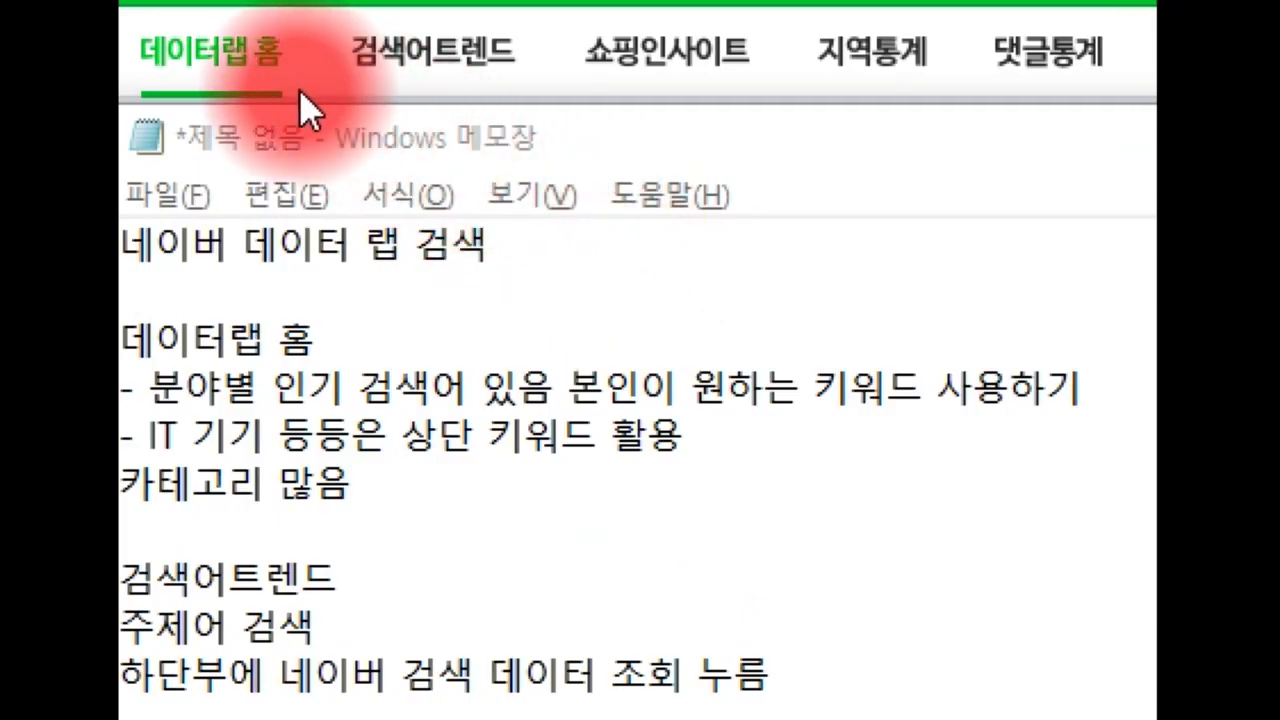
# Step: Highlight 데이터랩 in the 데이터랩 홈 heading of the Notepad notes
pyautogui.moveTo(121, 340); pyautogui.dragTo(280, 340)
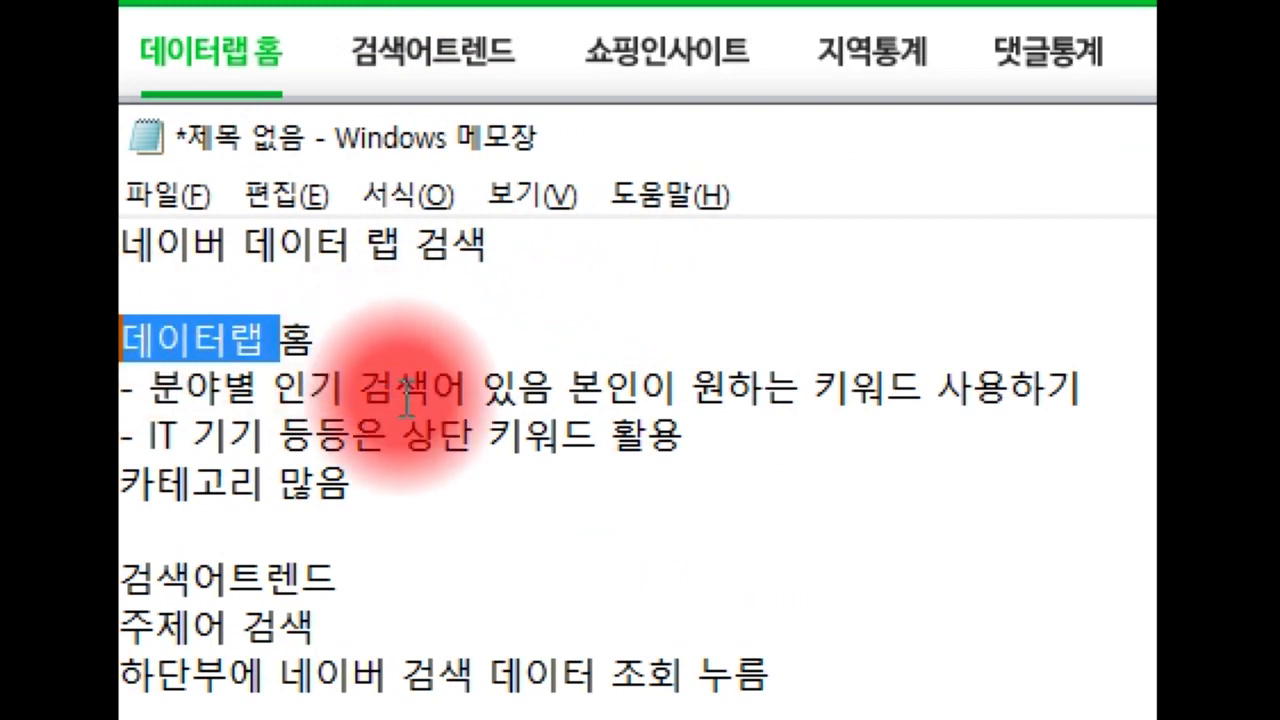
# Step: Highlight 검색어트렌드 in the Notepad notes and move the Notepad window out of the way
pyautogui.moveTo(350, 578); pyautogui.dragTo(122, 578)
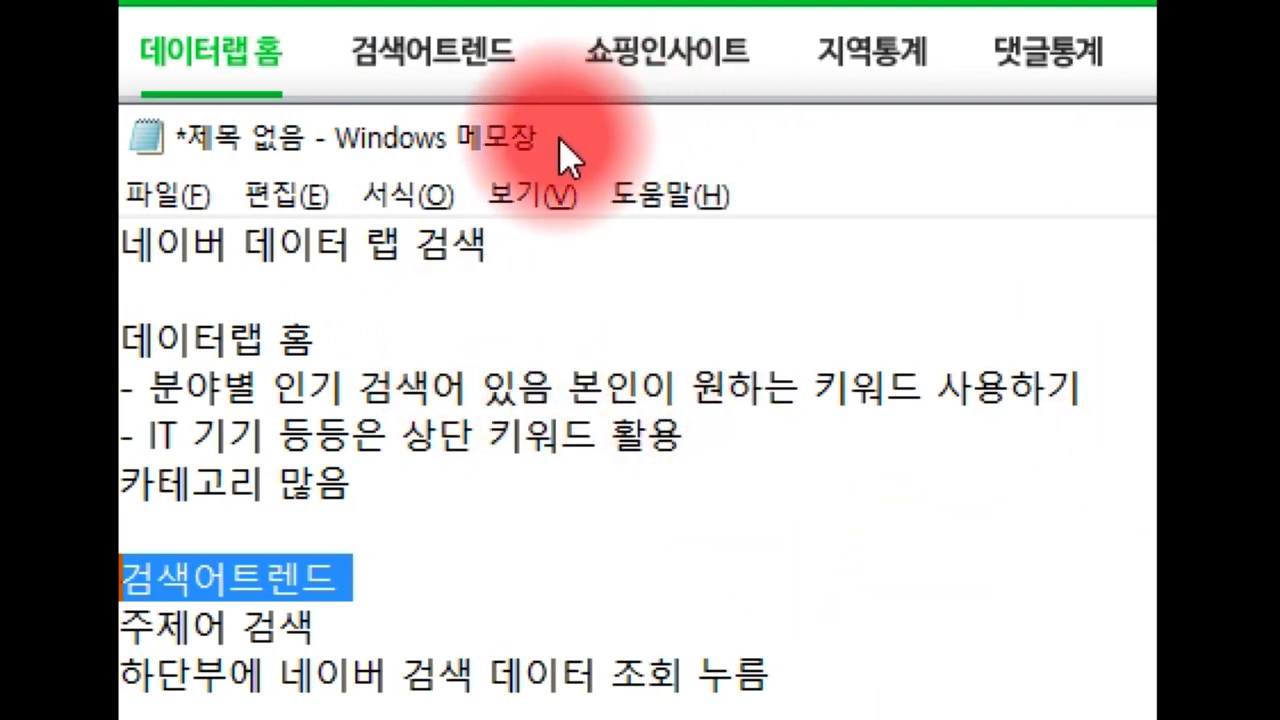
pyautogui.moveTo(565, 158); pyautogui.dragTo(1275, 158)
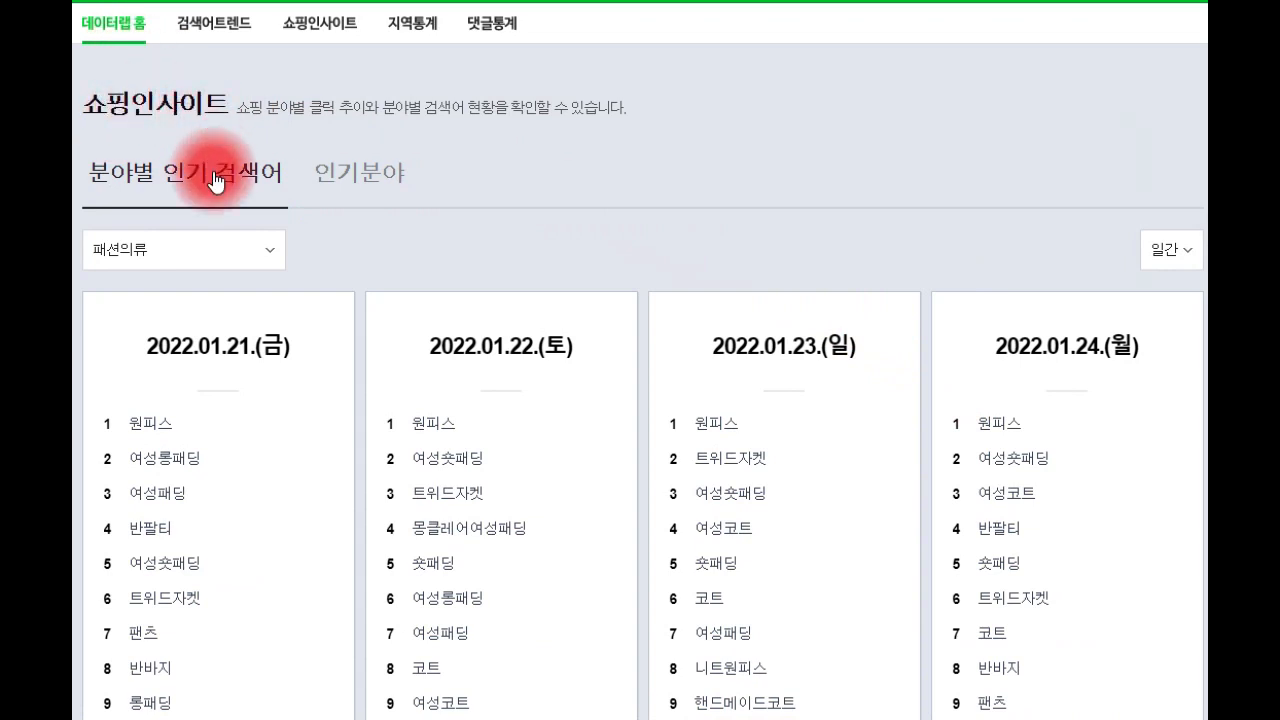
# Step: Examine the daily popular search terms for 패션의류, going back to 2022.01.17
pyautogui.scroll(-3, 300, 265)
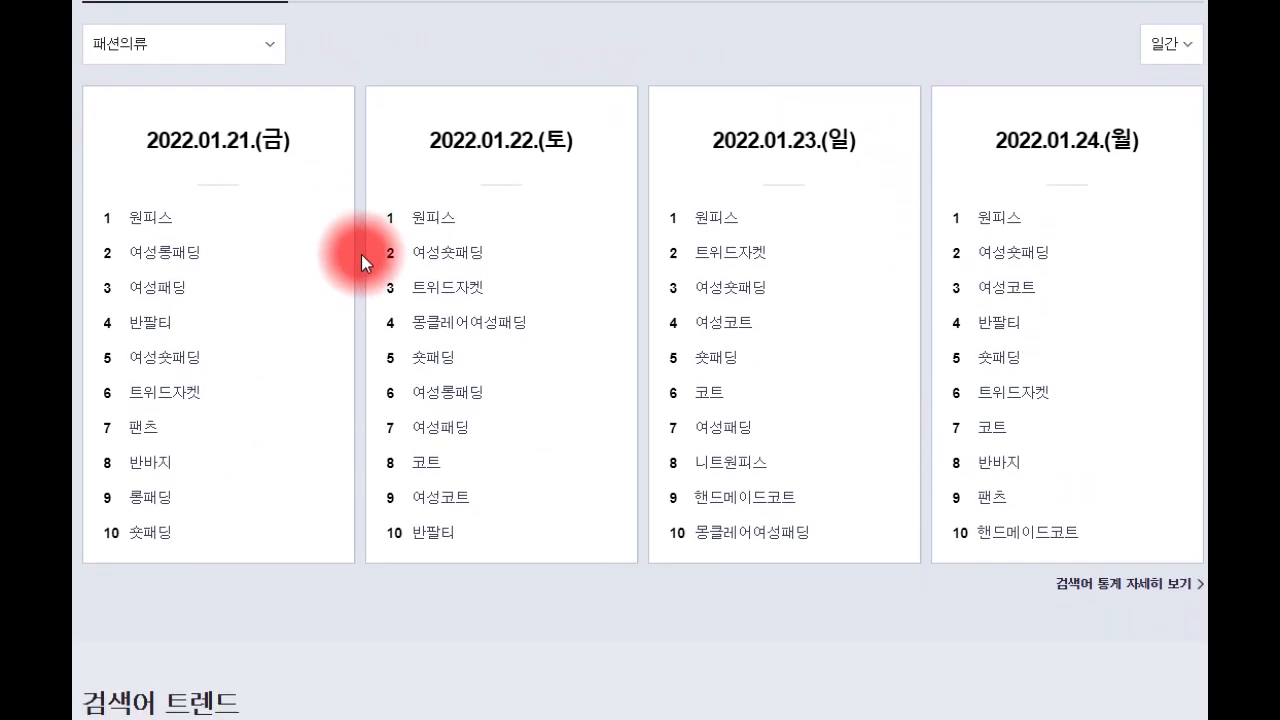
pyautogui.click(1172, 44)
pyautogui.click(1177, 68)
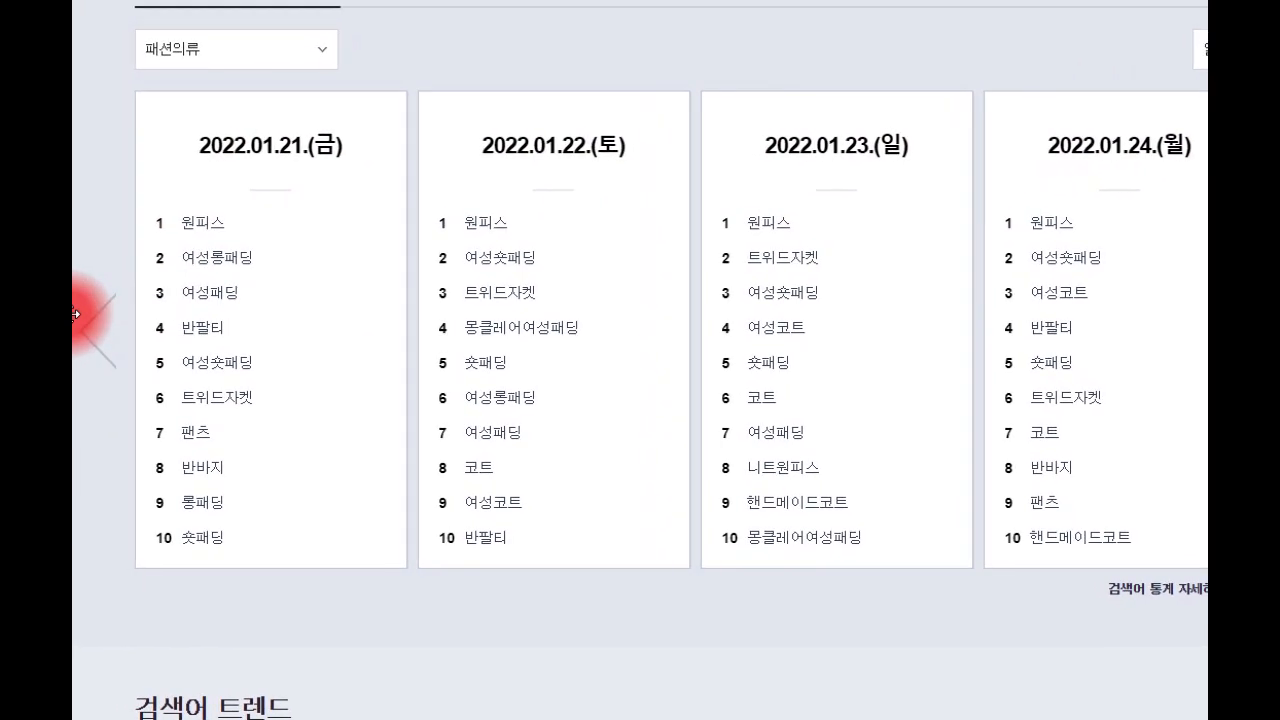
pyautogui.click(97, 330)
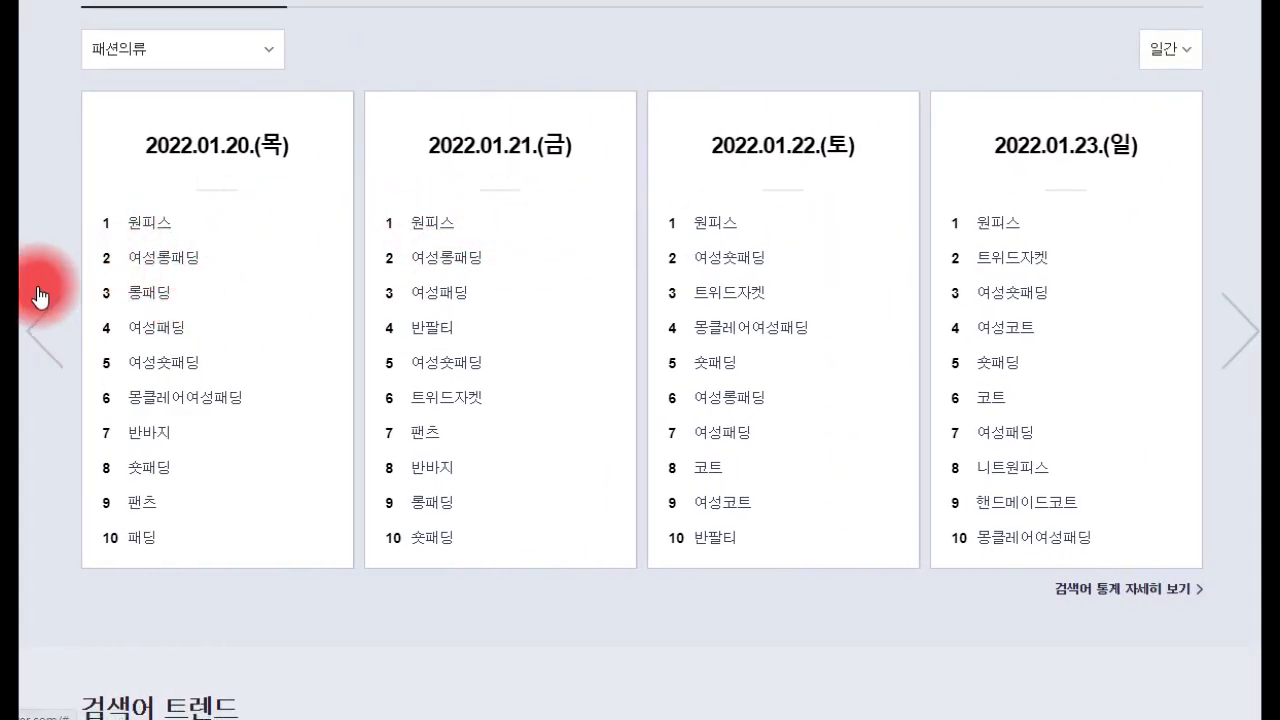
pyautogui.click(43, 335)
pyautogui.click(43, 337)
pyautogui.click(43, 337)
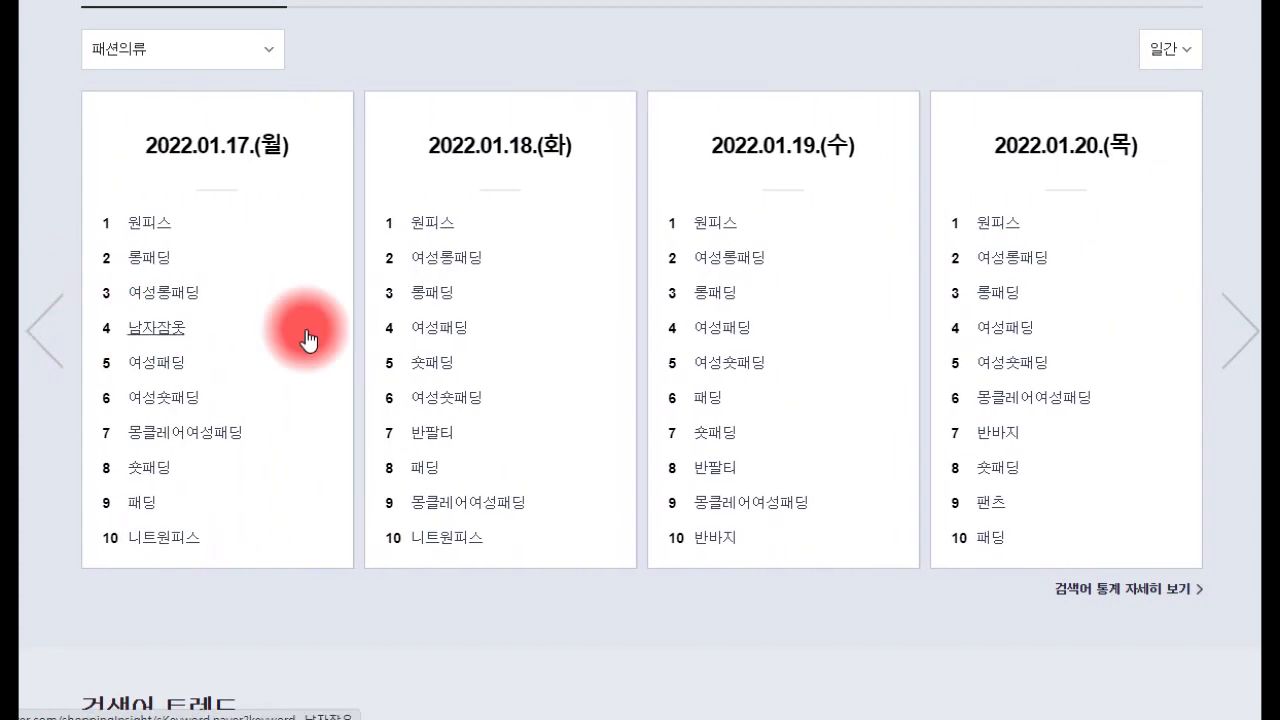
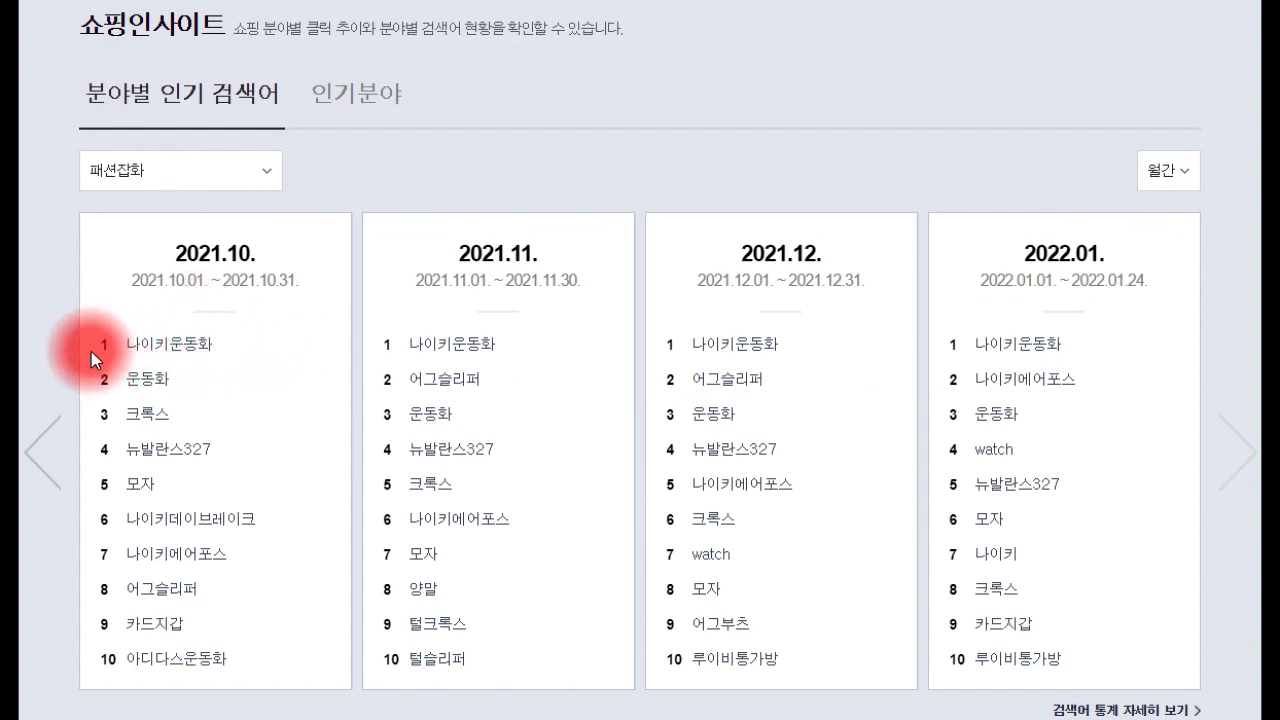
# Step: Set the shopping category to 디지털/가전 and review its monthly popular search terms back to 2021.03
pyautogui.click(183, 178)
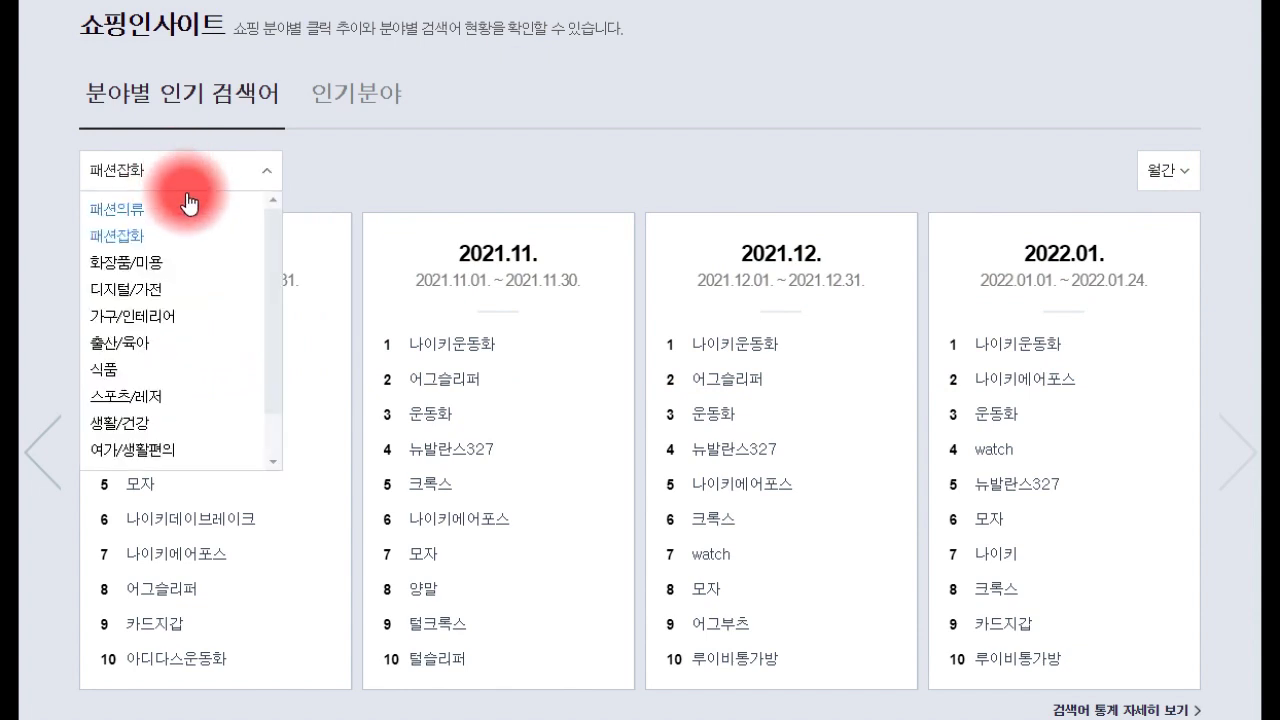
pyautogui.click(187, 290)
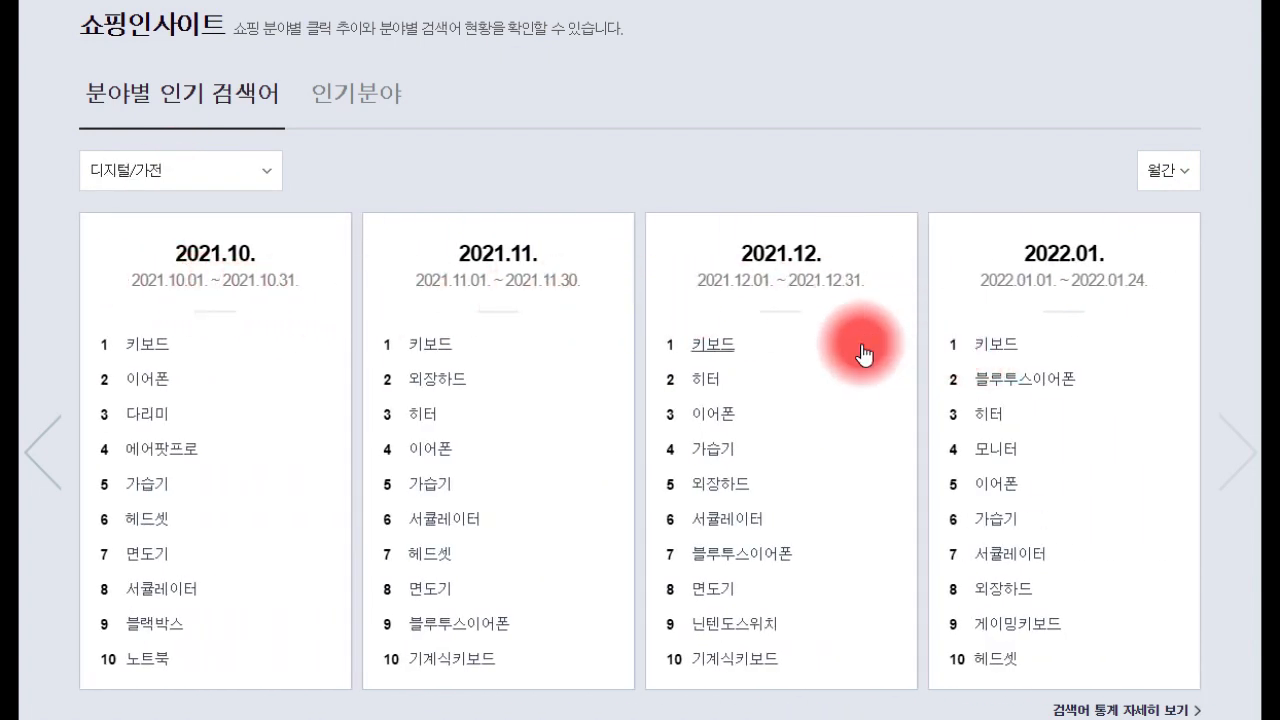
pyautogui.click(62, 432)
pyautogui.click(60, 434)
pyautogui.click(59, 435)
pyautogui.click(57, 437)
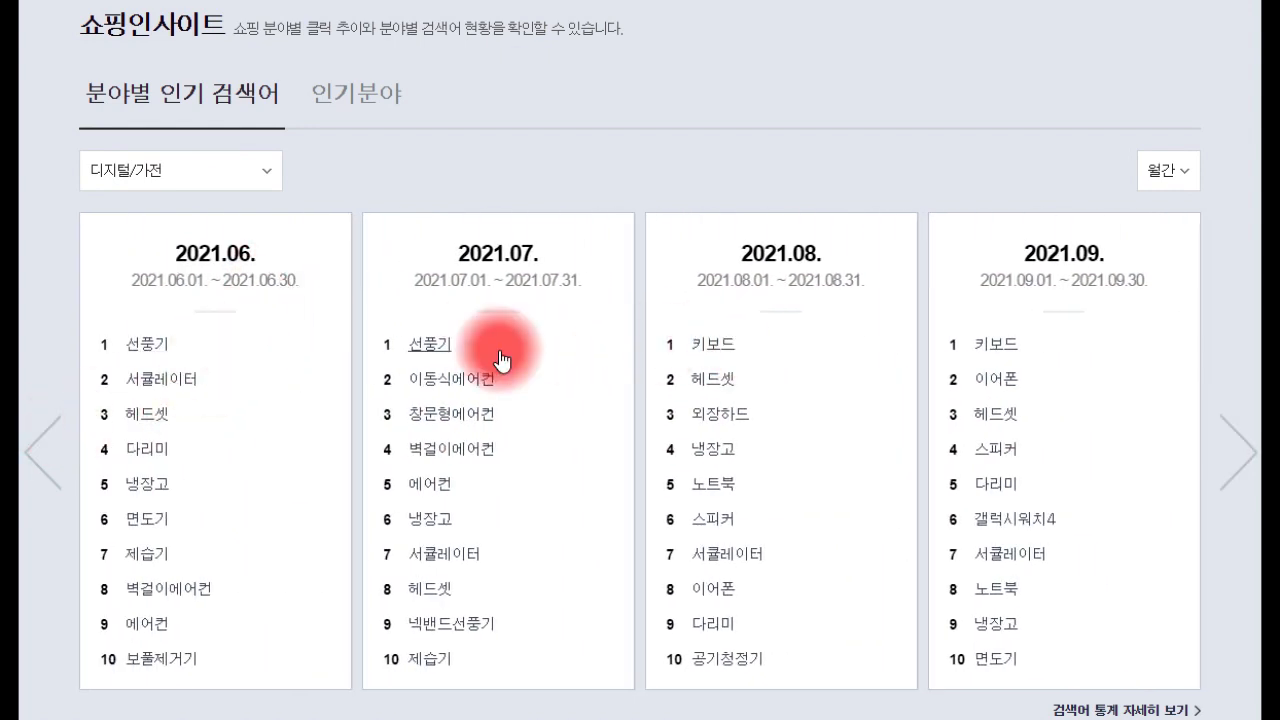
pyautogui.click(51, 449)
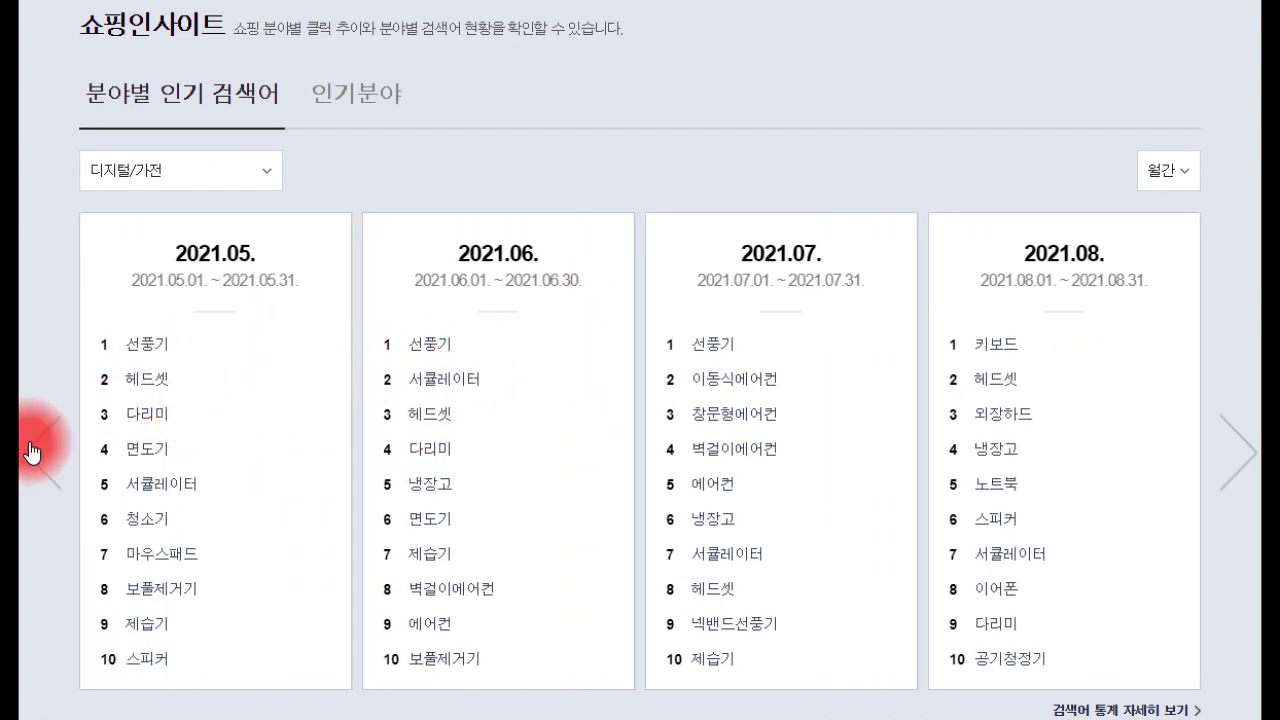
pyautogui.click(33, 452)
pyautogui.click(34, 451)
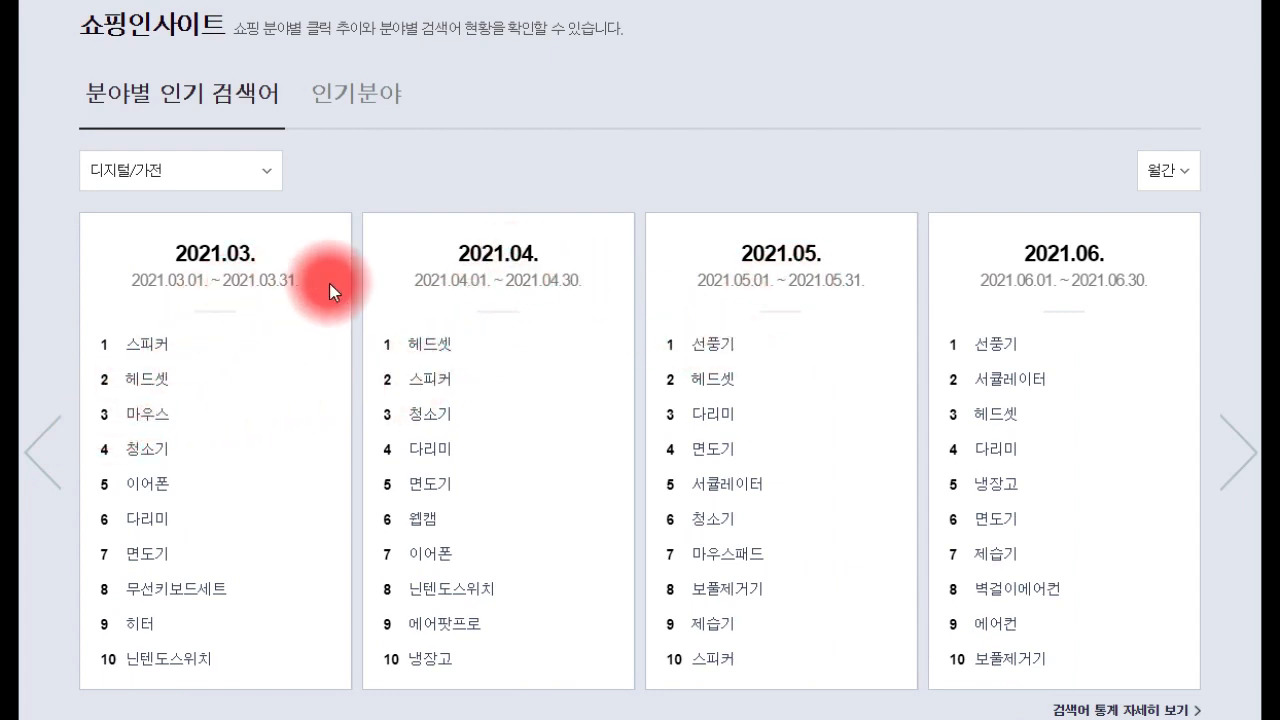
# Step: View the 디지털/가전 popular search terms by 주간 and by 일간, and return the period to 월간
pyautogui.click(1173, 194)
pyautogui.click(1165, 230)
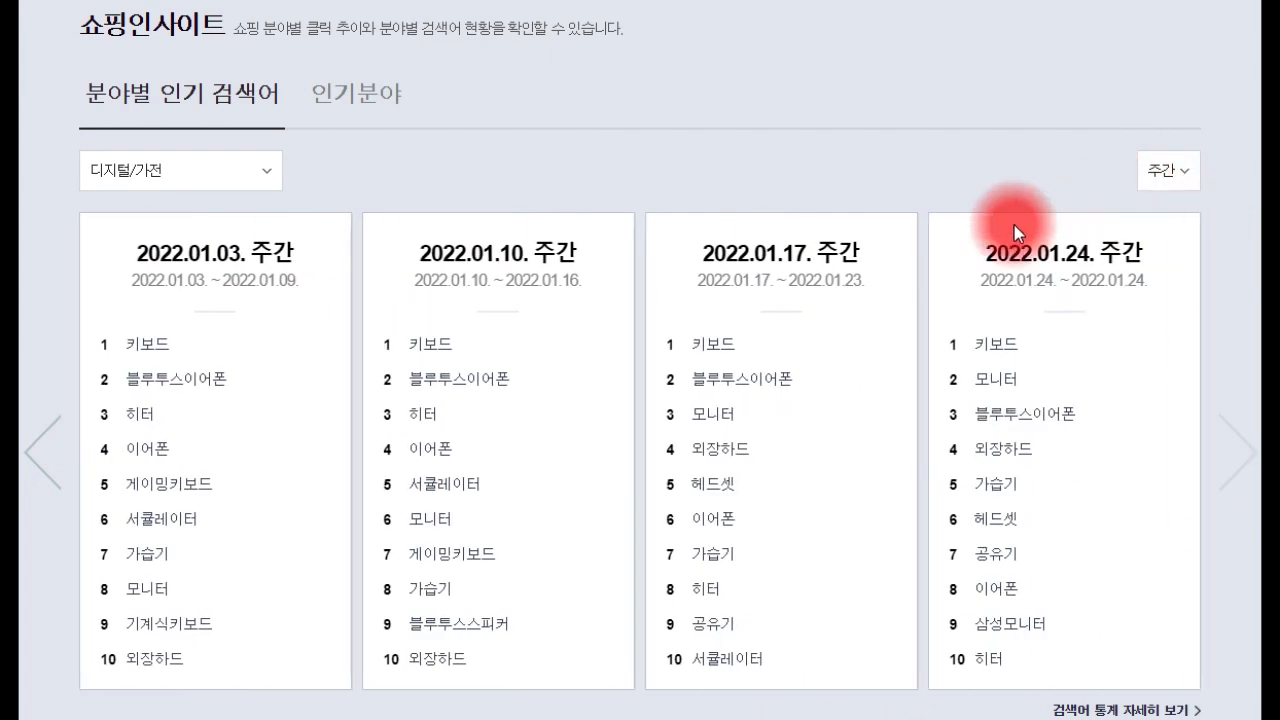
pyautogui.click(1162, 175)
pyautogui.click(1165, 202)
pyautogui.click(1165, 172)
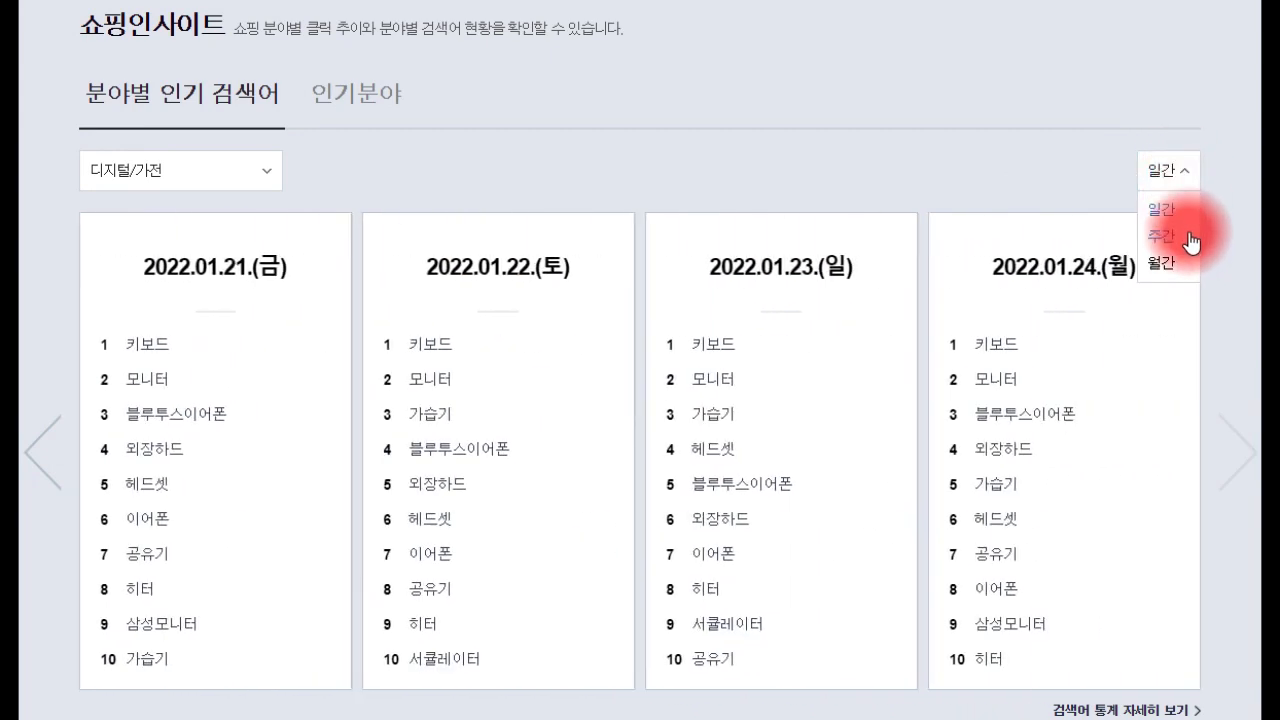
pyautogui.click(1169, 262)
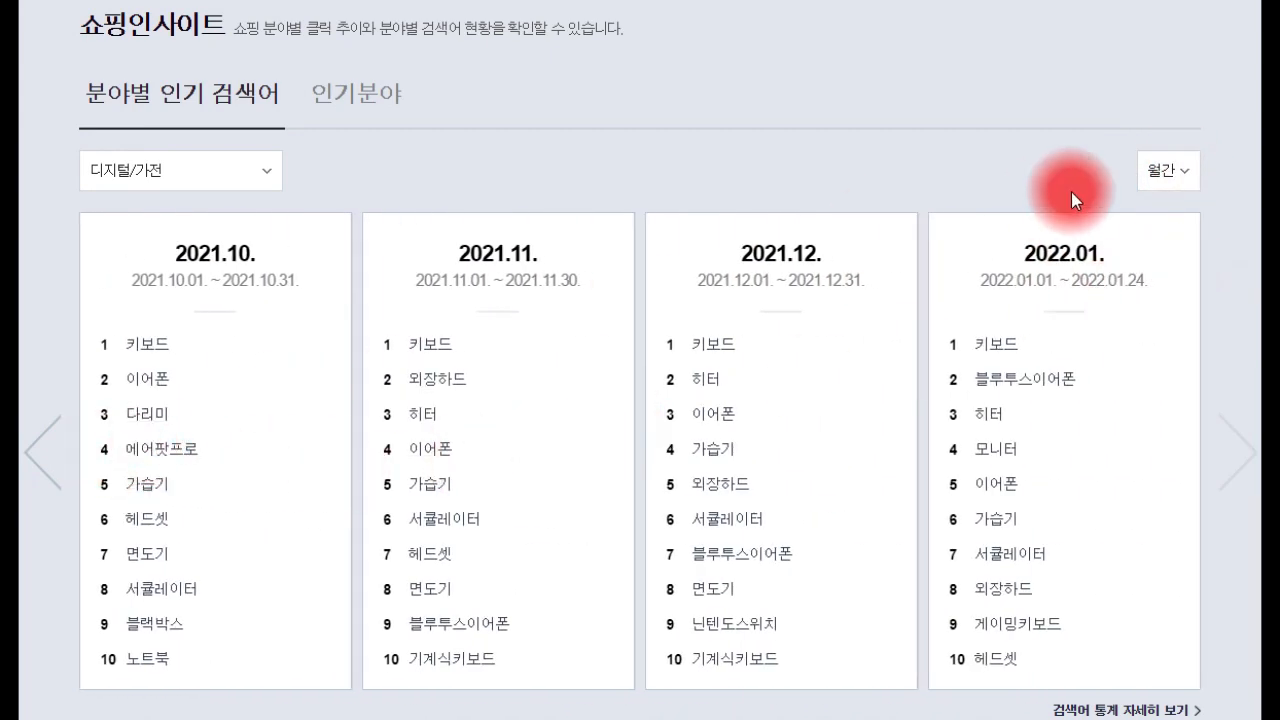
# Step: Go back through the monthly 디지털/가전 rankings to 2021.04
pyautogui.click(30, 456)
pyautogui.click(34, 457)
pyautogui.click(35, 458)
pyautogui.click(35, 458)
pyautogui.click(35, 458)
pyautogui.click(35, 458)
# Step: Switch the popular search term category to 스포츠/레저 and look through the list of available categories
pyautogui.click(170, 170)
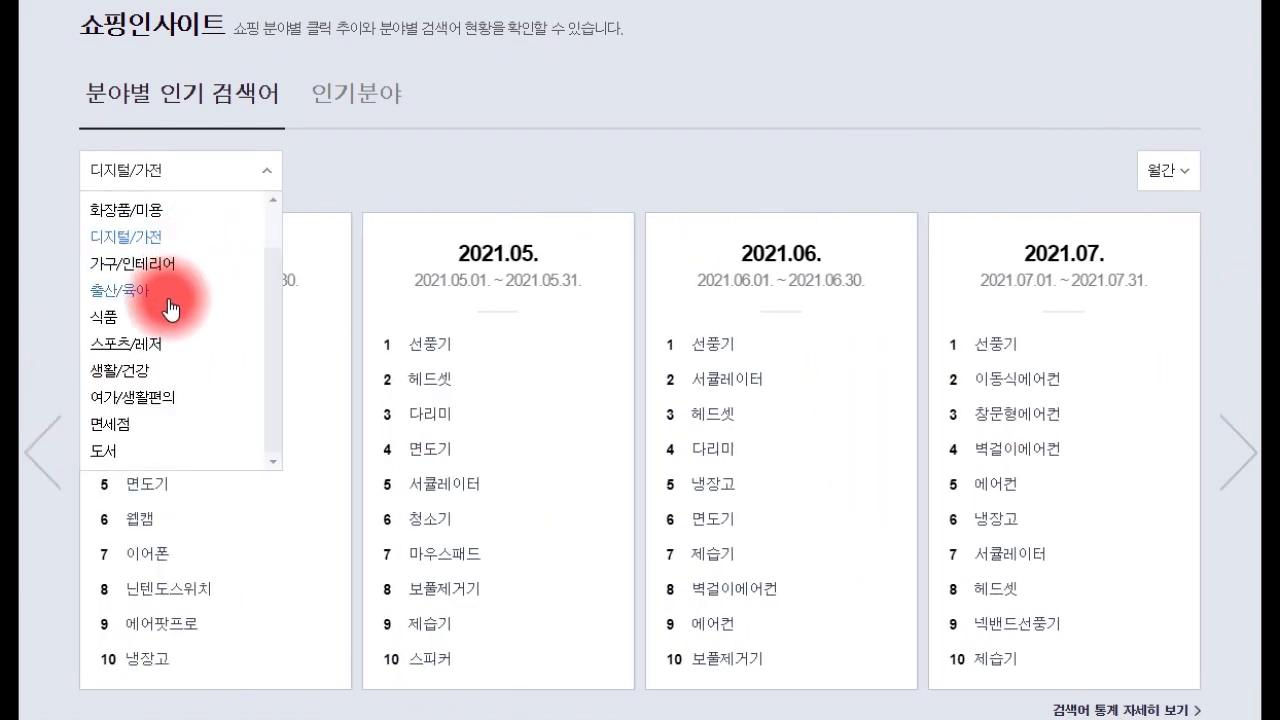
pyautogui.click(160, 340)
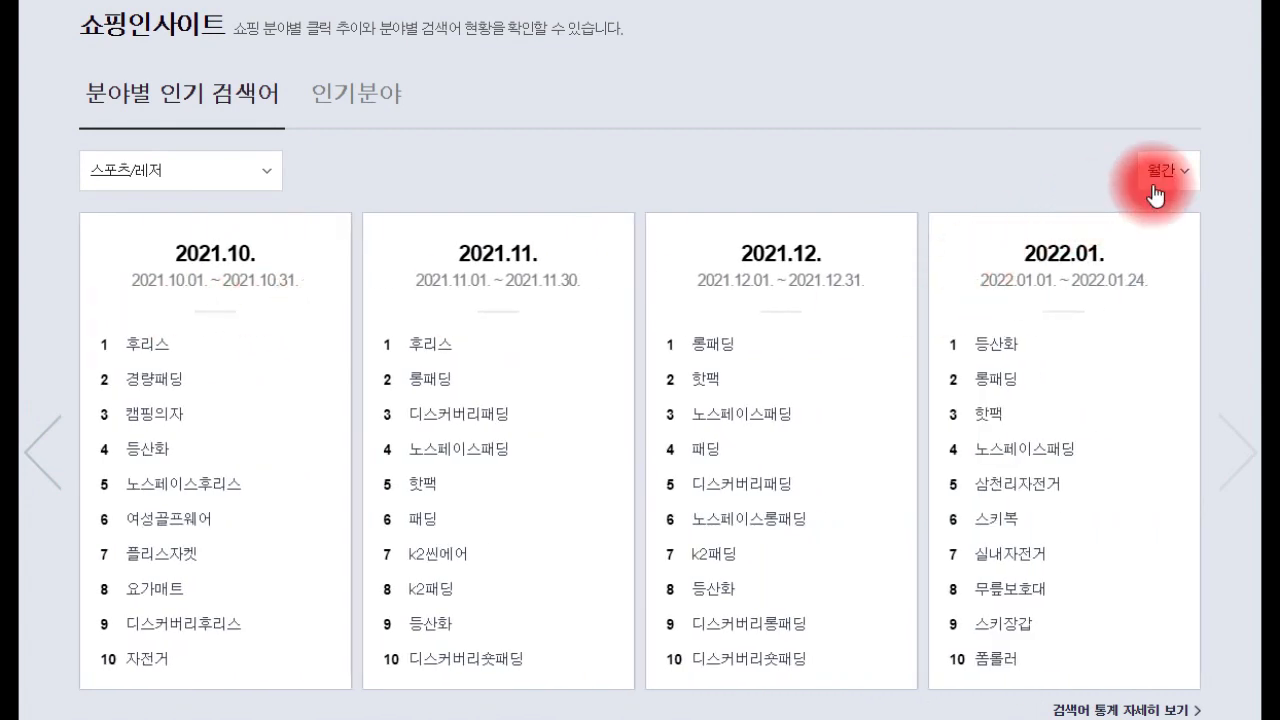
pyautogui.click(180, 178)
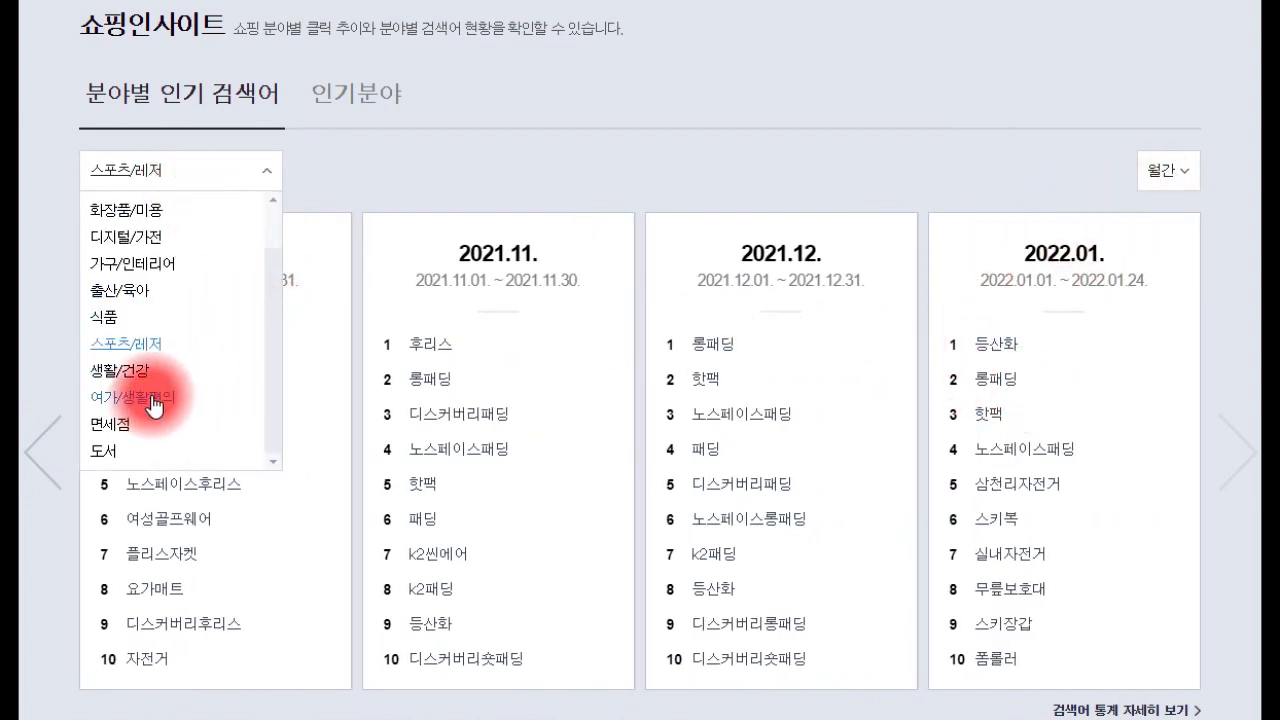
pyautogui.moveTo(266, 351); pyautogui.dragTo(286, 257)
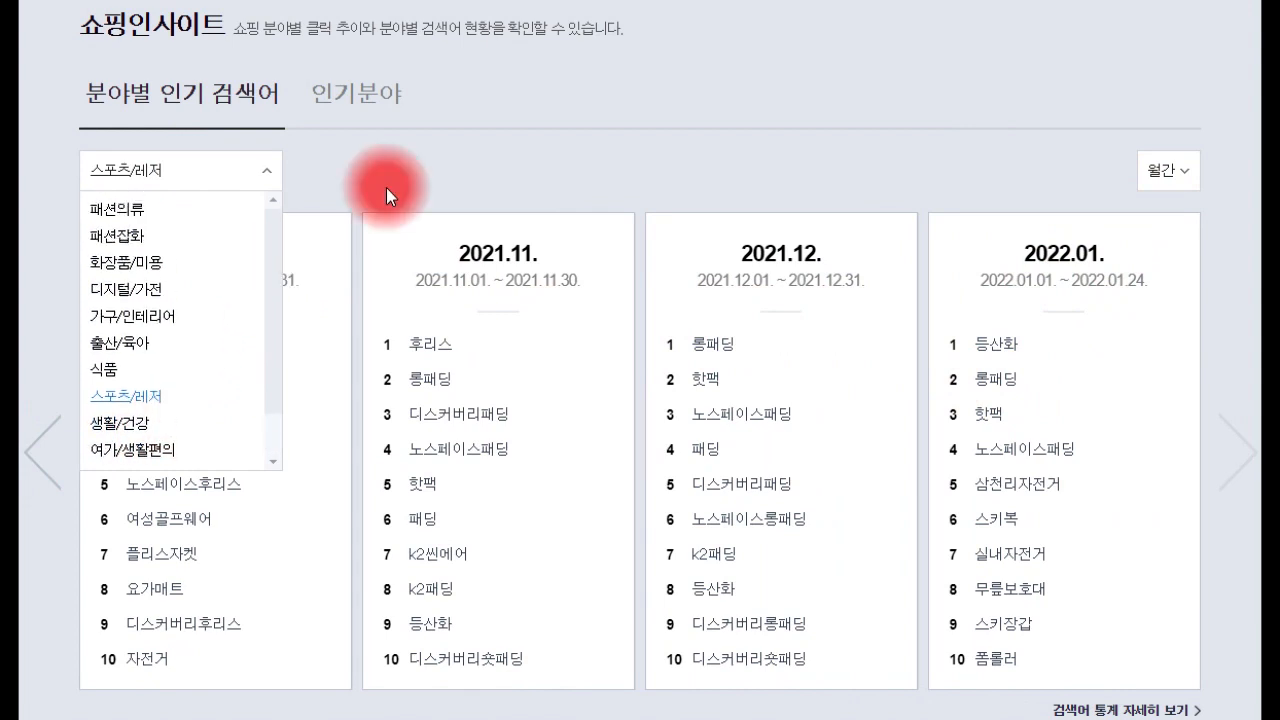
pyautogui.click(423, 194)
pyautogui.scroll(1, 360, 114)
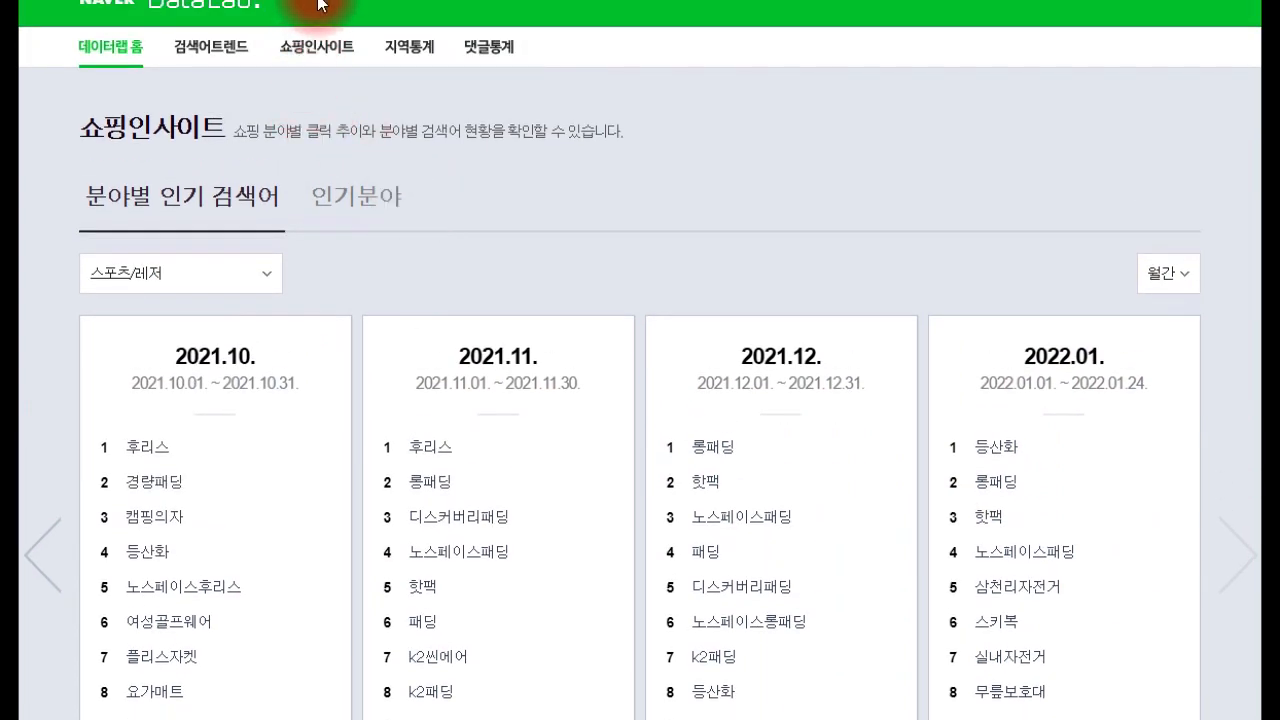
pyautogui.scroll(1, 318, 4)
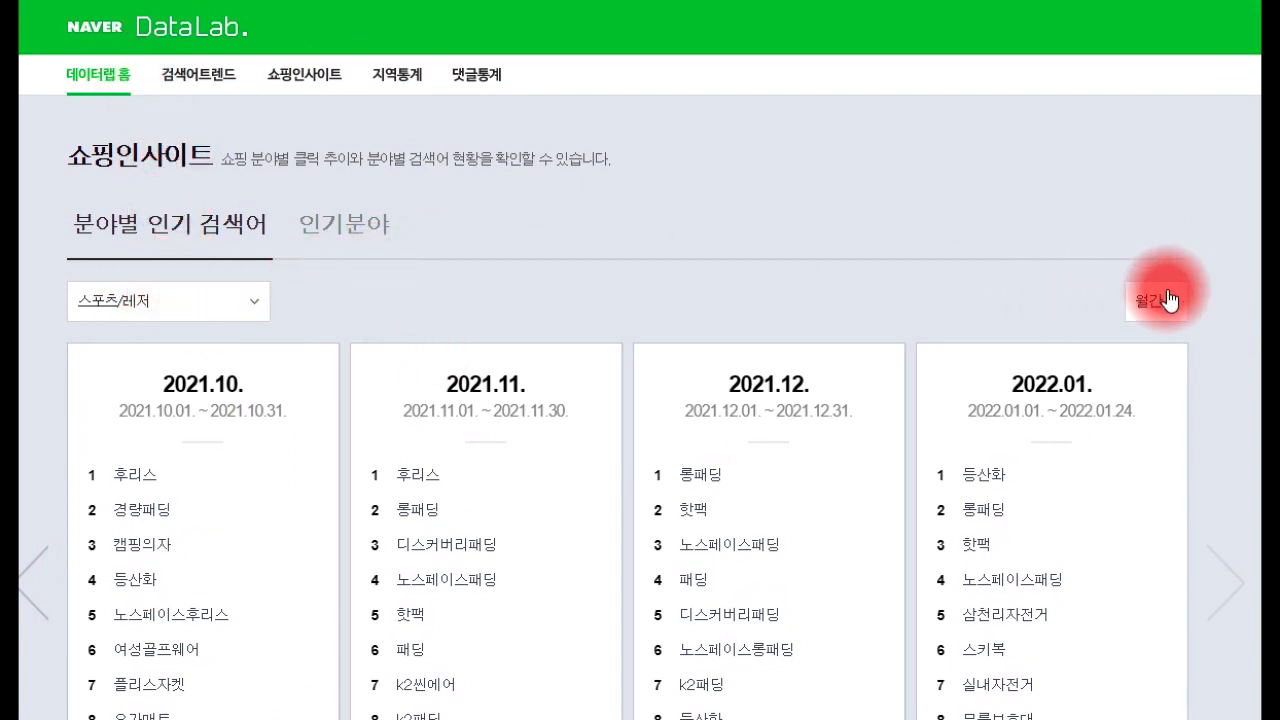
pyautogui.click(193, 316)
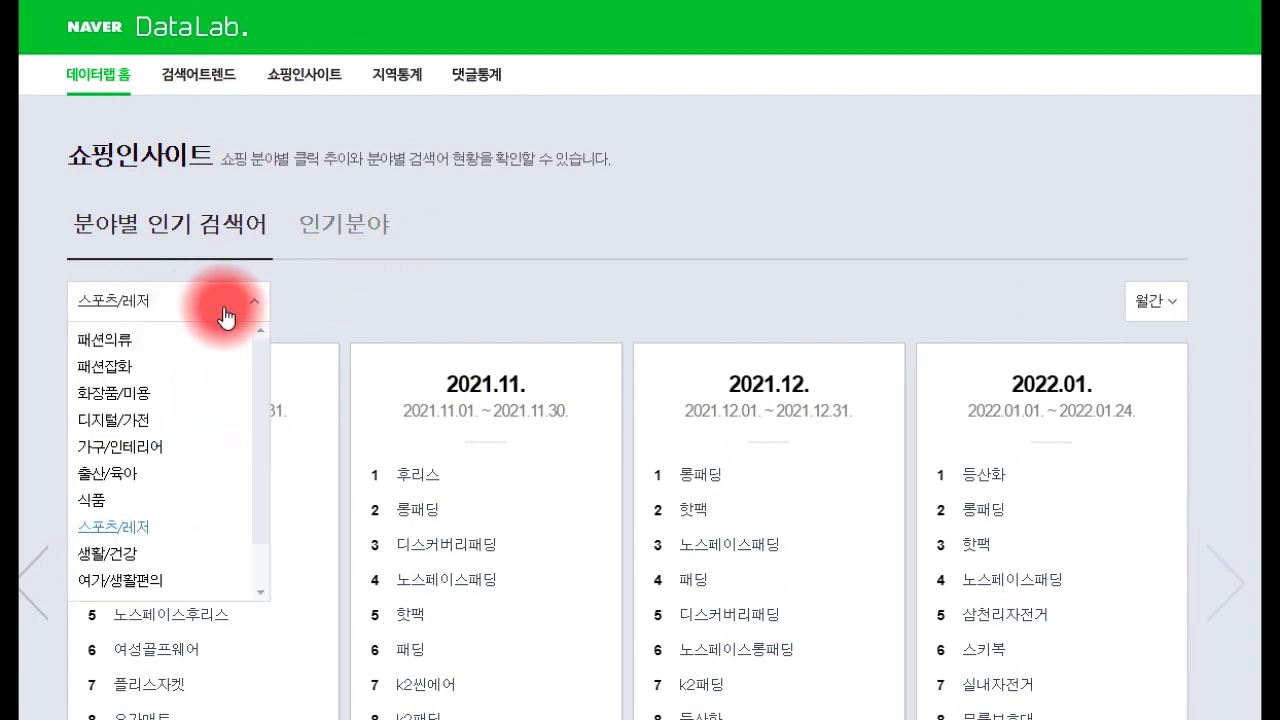
pyautogui.scroll(-2, 190, 425)
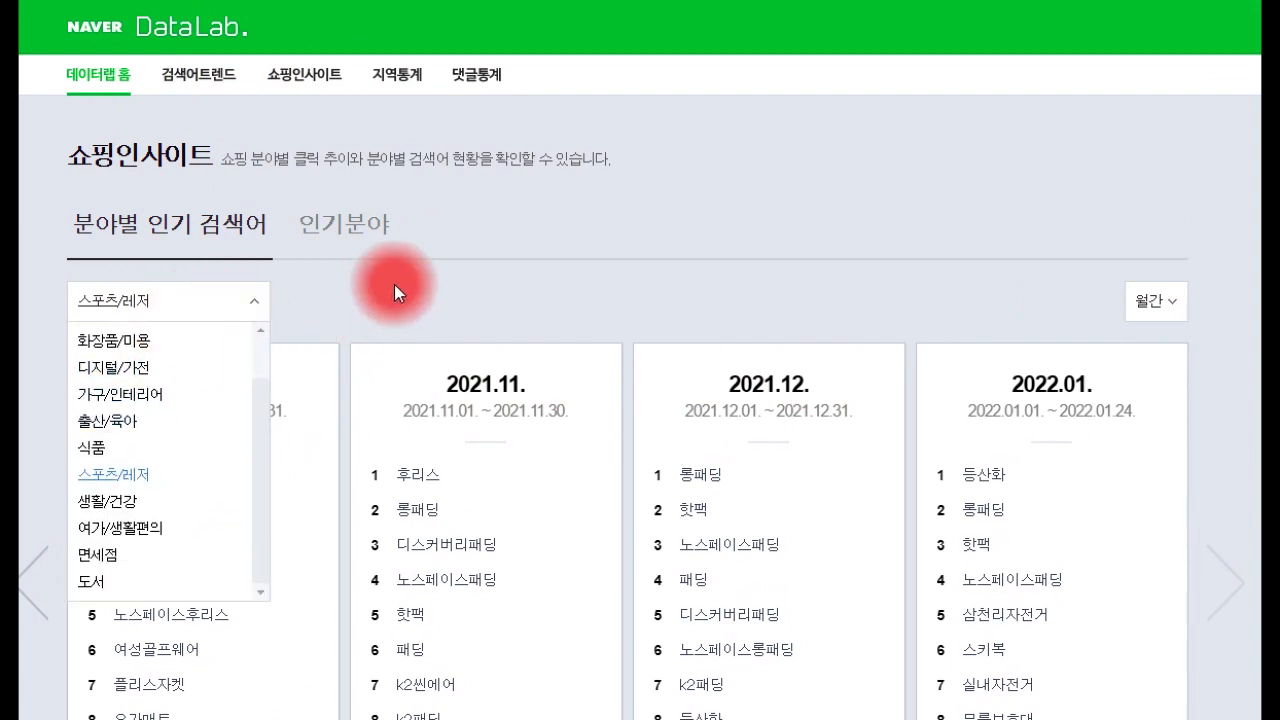
# Step: In 검색어트렌드, enter 나이키운동화 as topic 1 and query its Naver search data
pyautogui.click(199, 74)
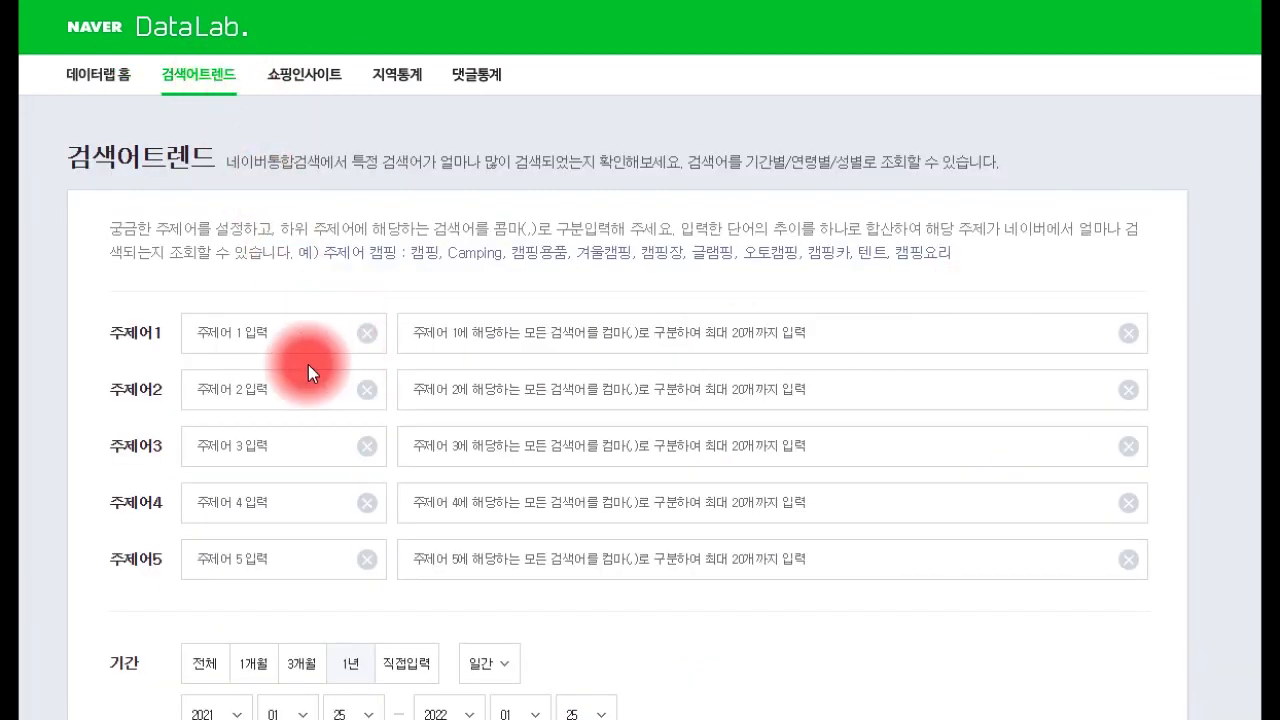
pyautogui.click(250, 336)
pyautogui.write('내이키')
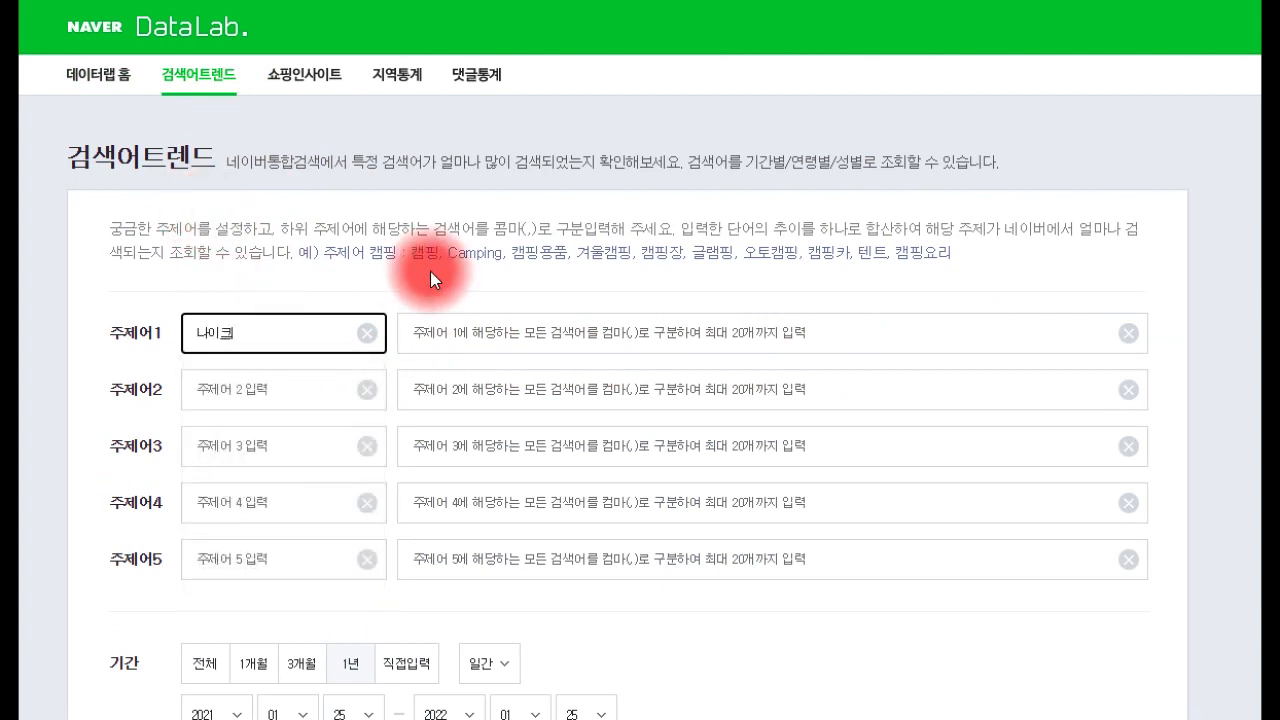
pyautogui.write('운동화')
pyautogui.hotkey('ctrl', 'a')
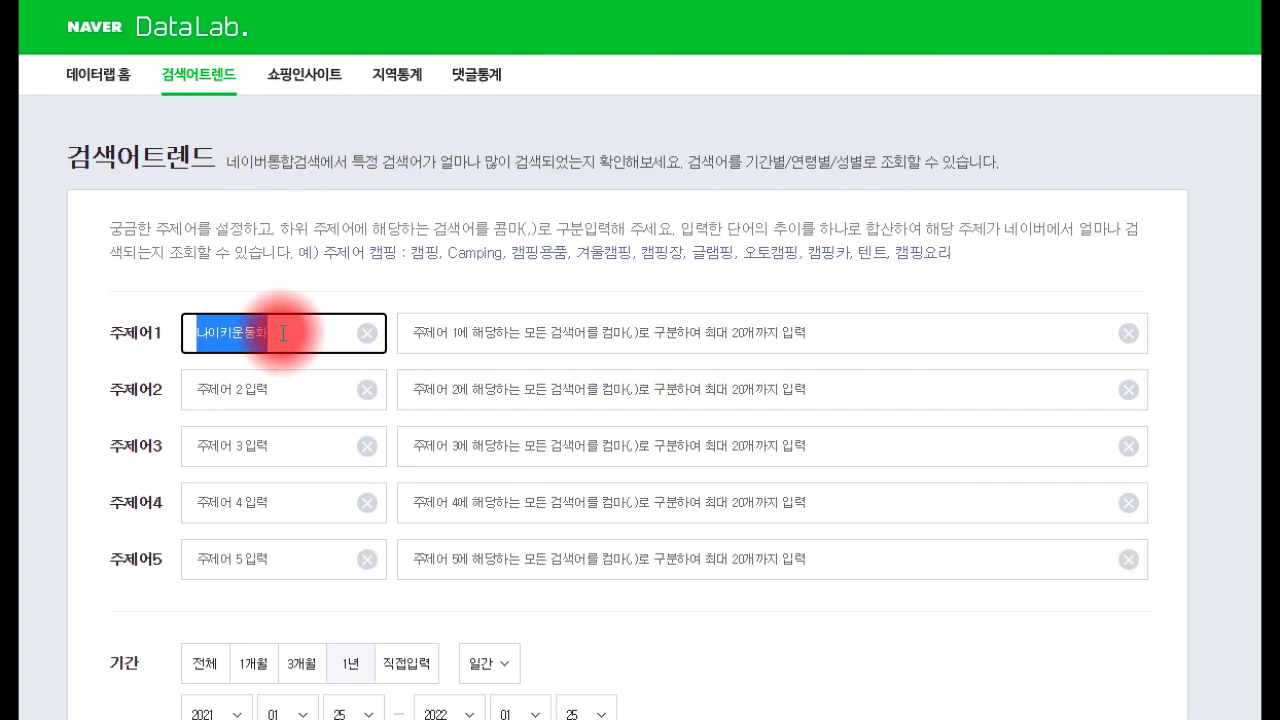
pyautogui.moveTo(286, 334); pyautogui.dragTo(140, 334)
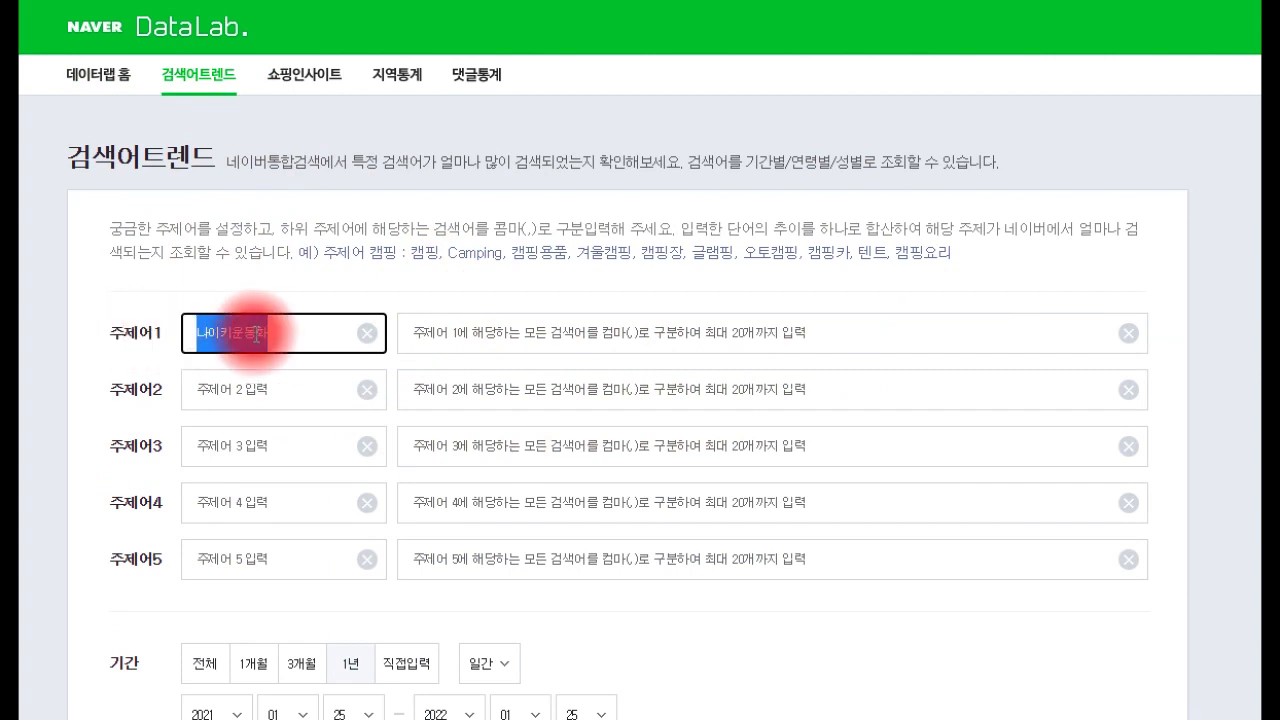
pyautogui.scroll(-4, 590, 425)
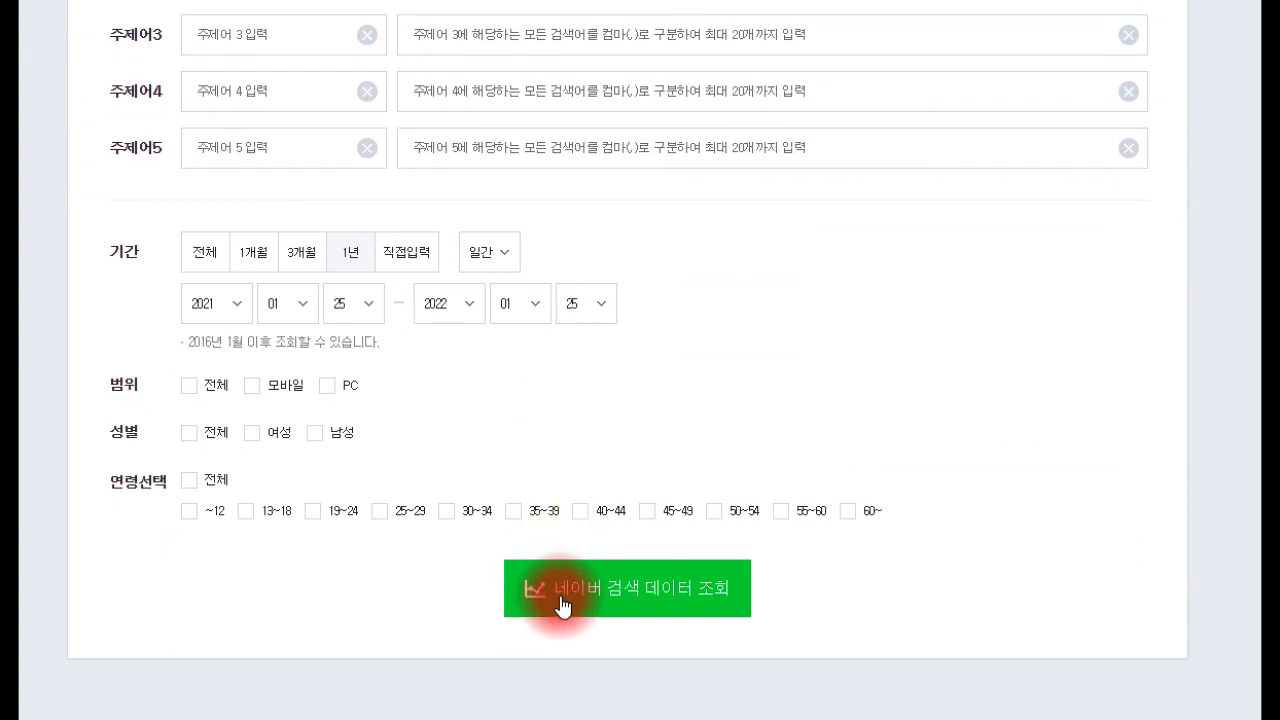
pyautogui.click(629, 597)
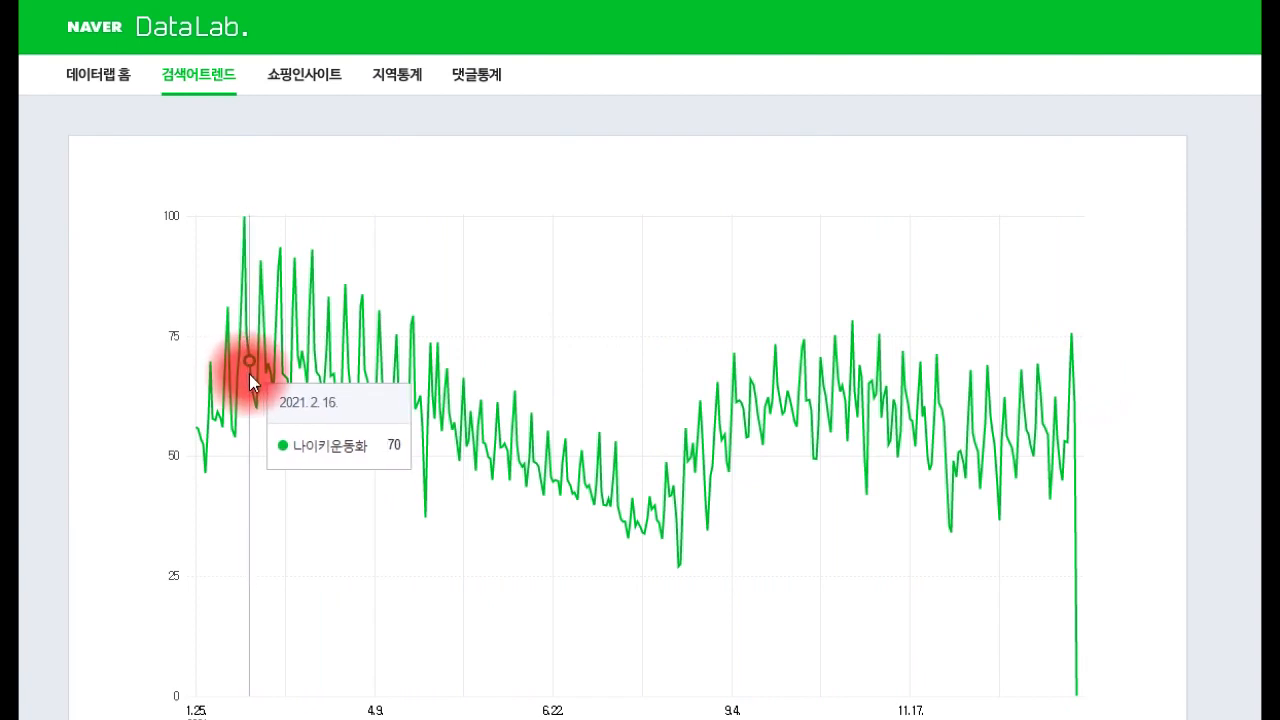
# Step: Review the 나이키운동화 trend chart and clear the keywords of topic 1 in the 다시 조회 하기 form
pyautogui.scroll(-2, 254, 371)
pyautogui.scroll(-7, 262, 368)
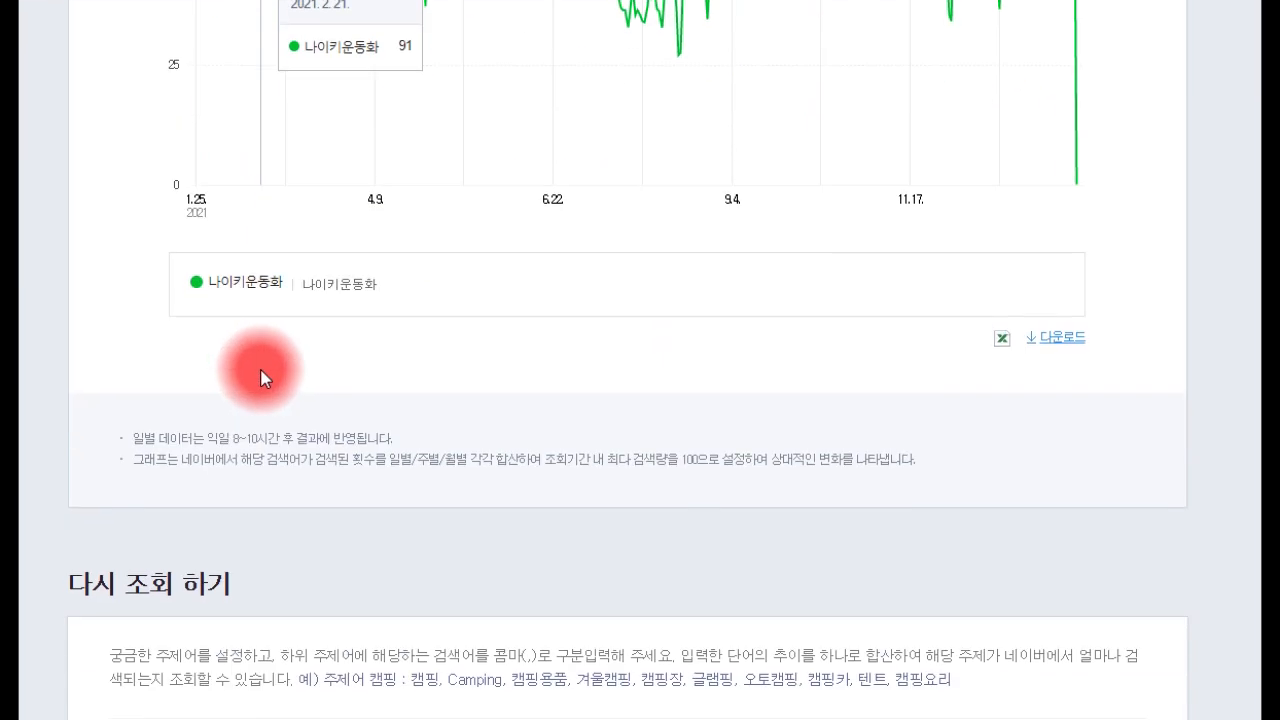
pyautogui.scroll(-1, 300, 300)
pyautogui.moveTo(294, 238); pyautogui.dragTo(50, 245)
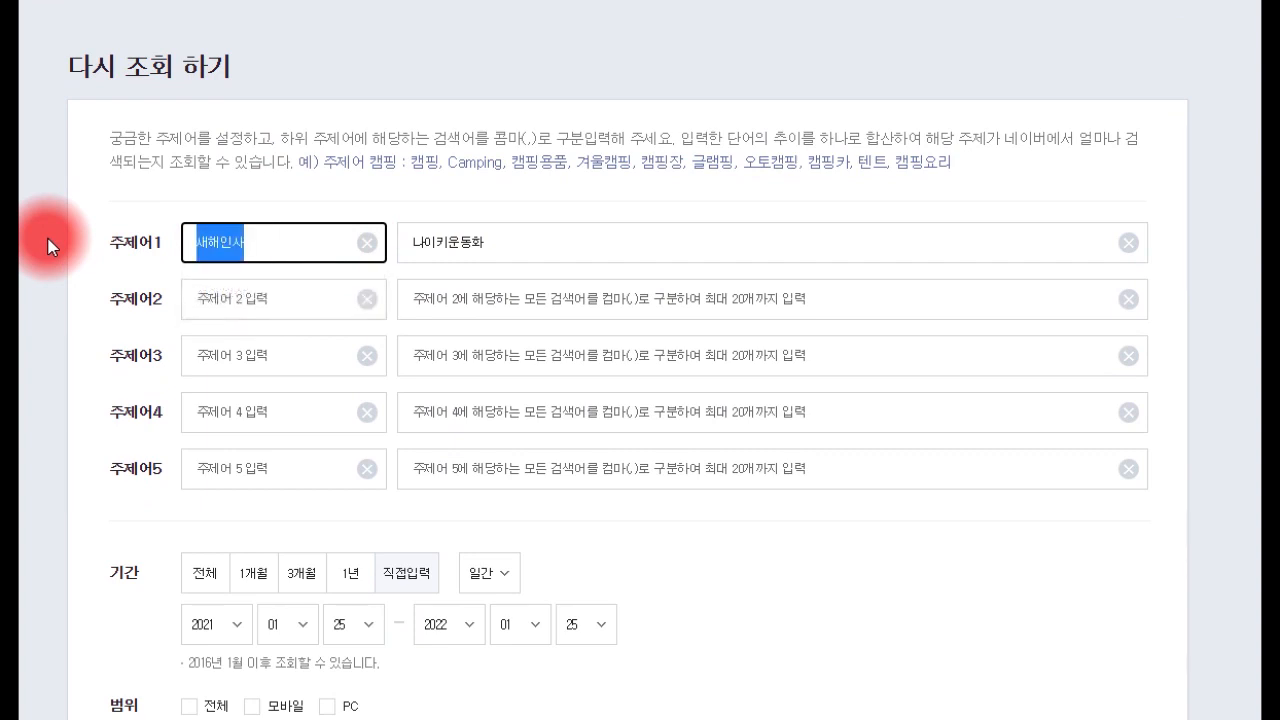
pyautogui.click(545, 245)
pyautogui.click(285, 250)
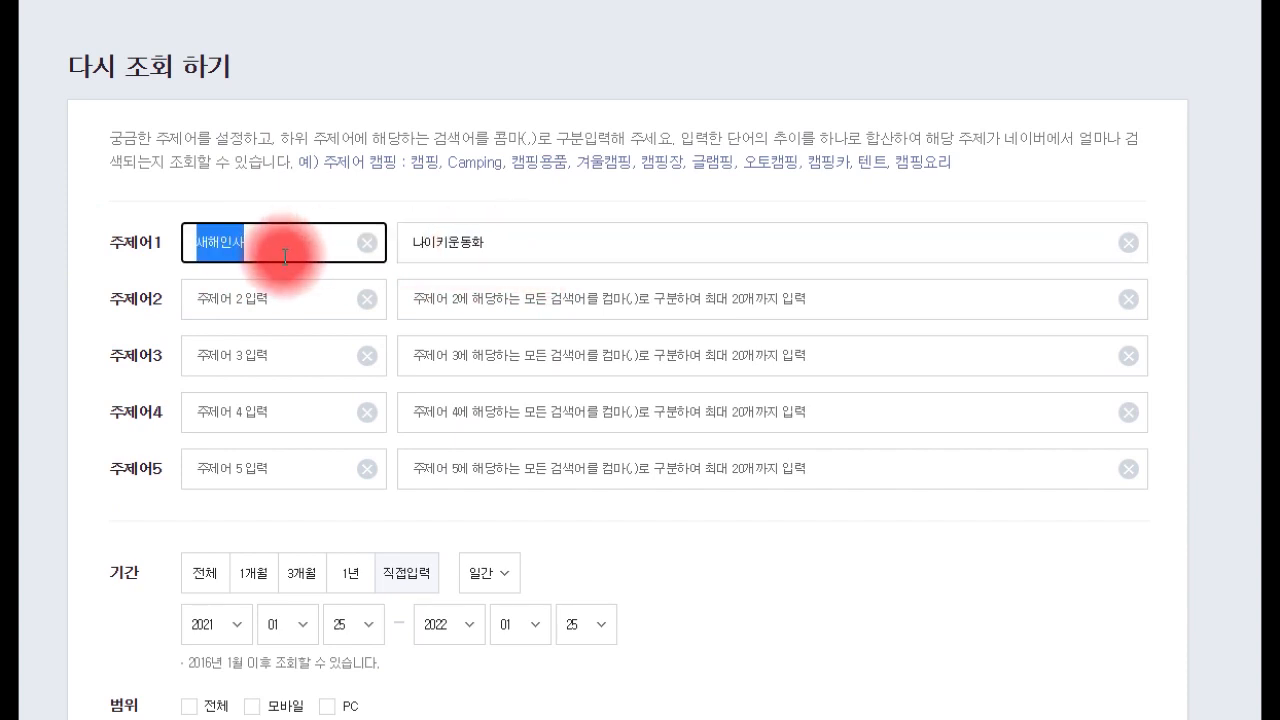
pyautogui.moveTo(522, 246); pyautogui.dragTo(366, 249)
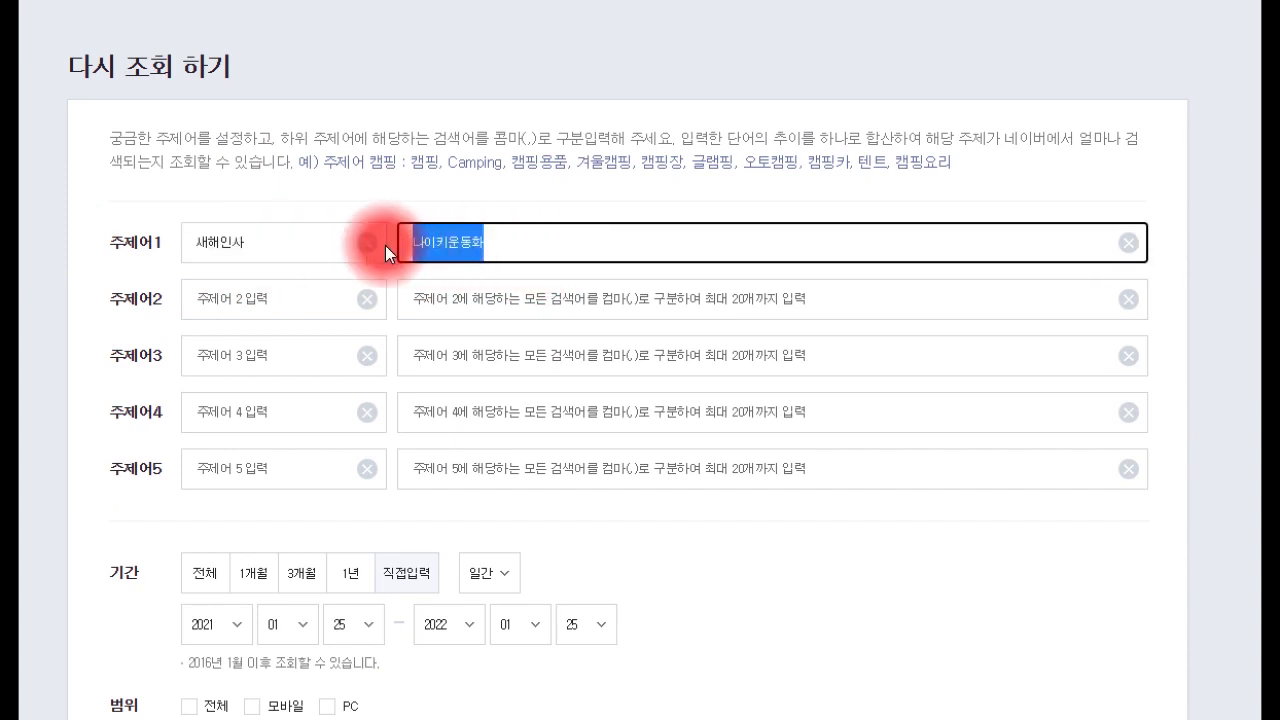
pyautogui.press('BackSpace')
pyautogui.click(309, 244)
pyautogui.click(498, 243)
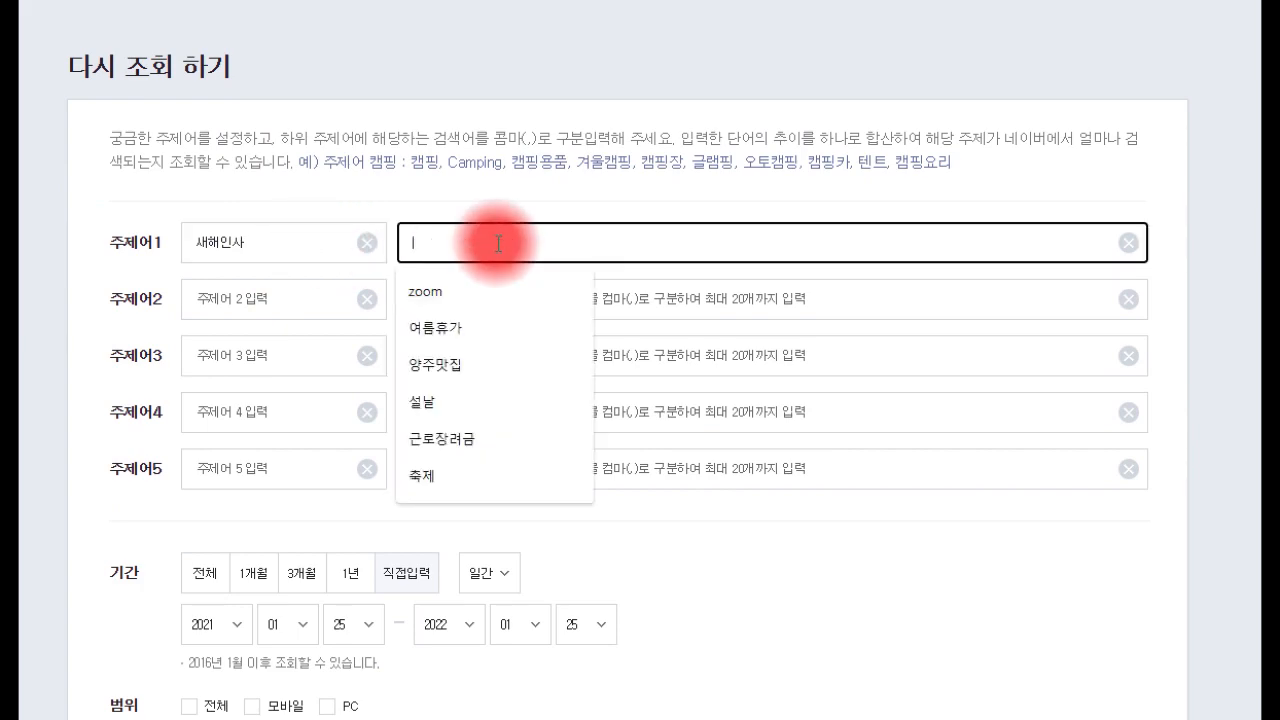
pyautogui.scroll(10, 686, 271)
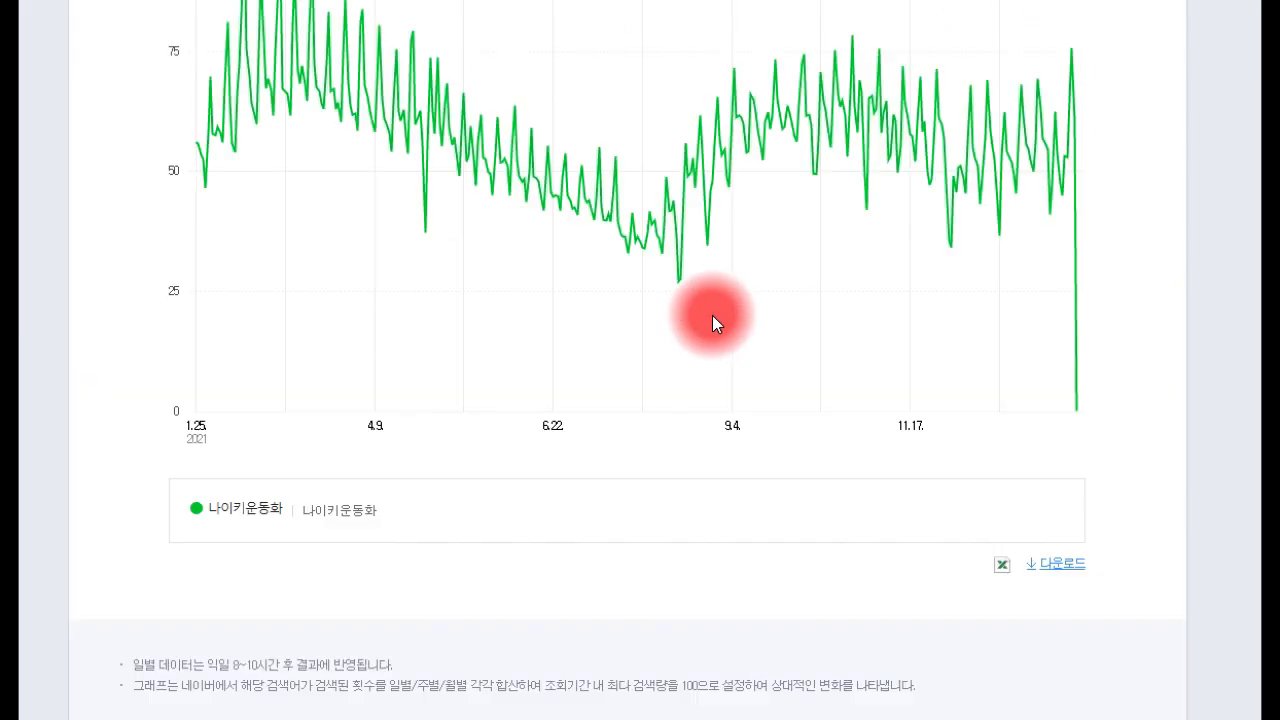
# Step: Set topic 1 of the 다시 조회 하기 form to 새해인사, query its Naver search data and view the trend chart
pyautogui.scroll(-7, 491, 400)
pyautogui.scroll(-3, 510, 424)
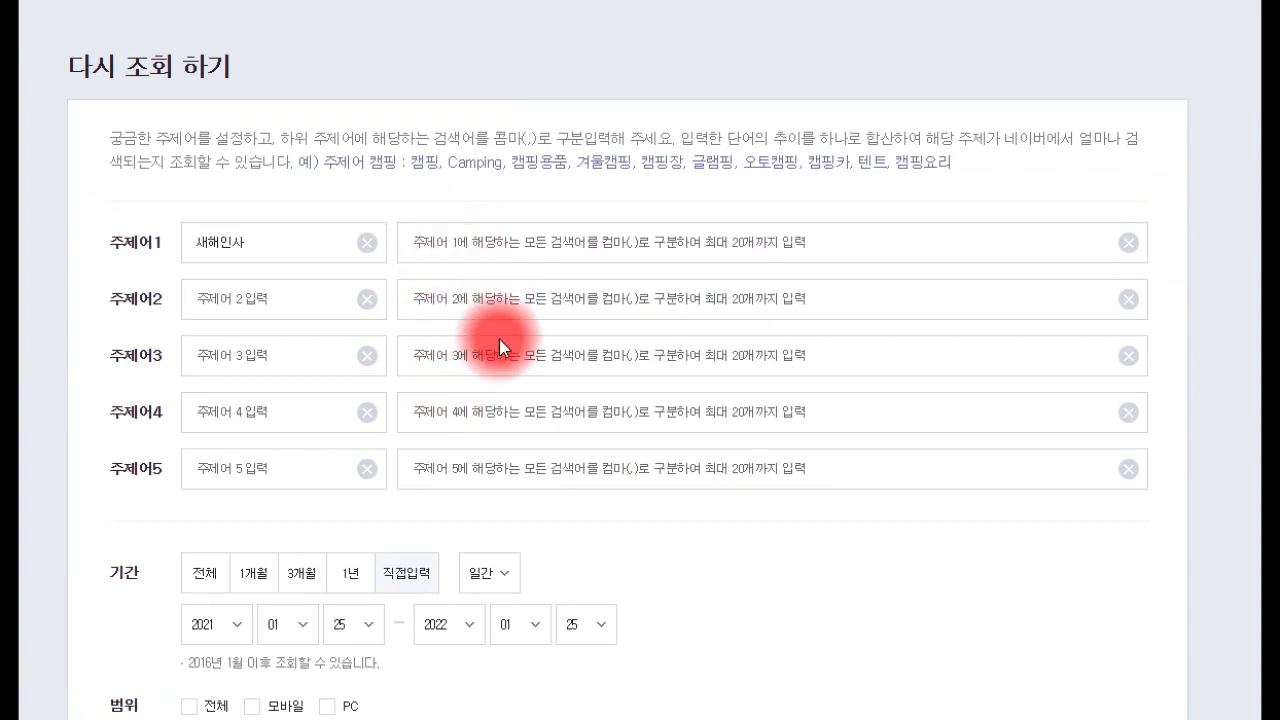
pyautogui.moveTo(286, 249); pyautogui.dragTo(65, 240)
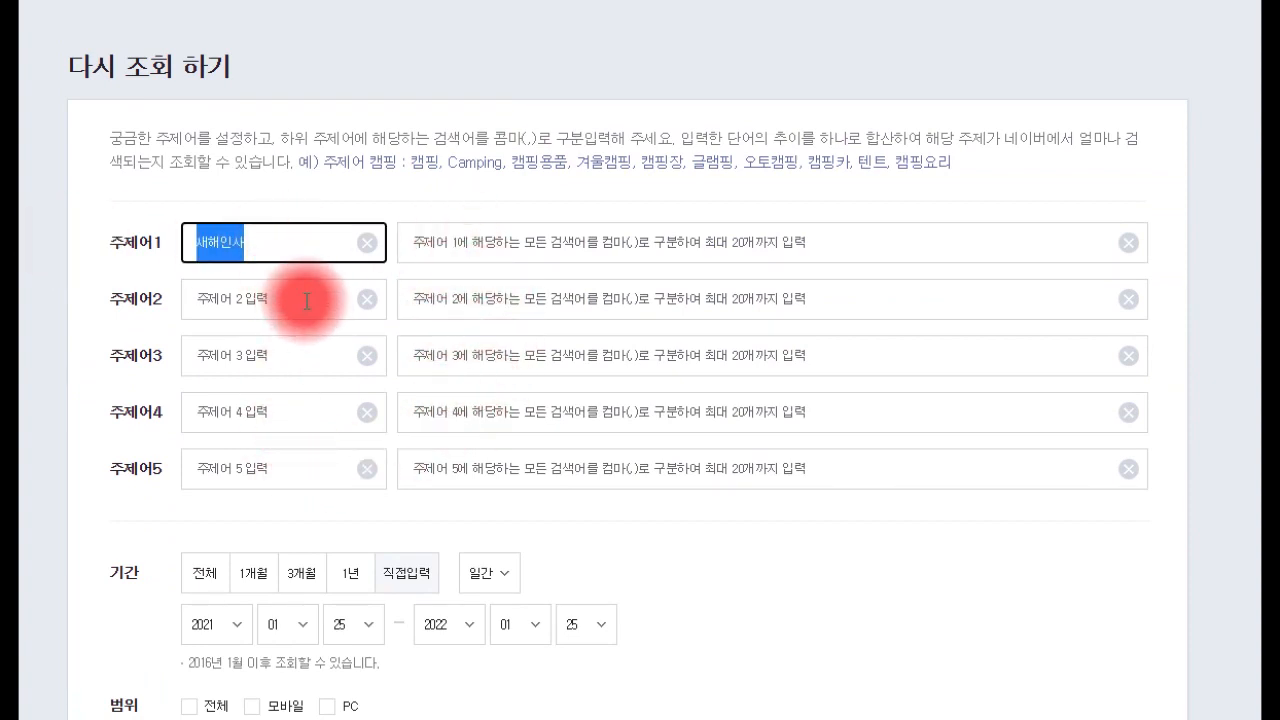
pyautogui.scroll(-4, 560, 430)
pyautogui.click(620, 508)
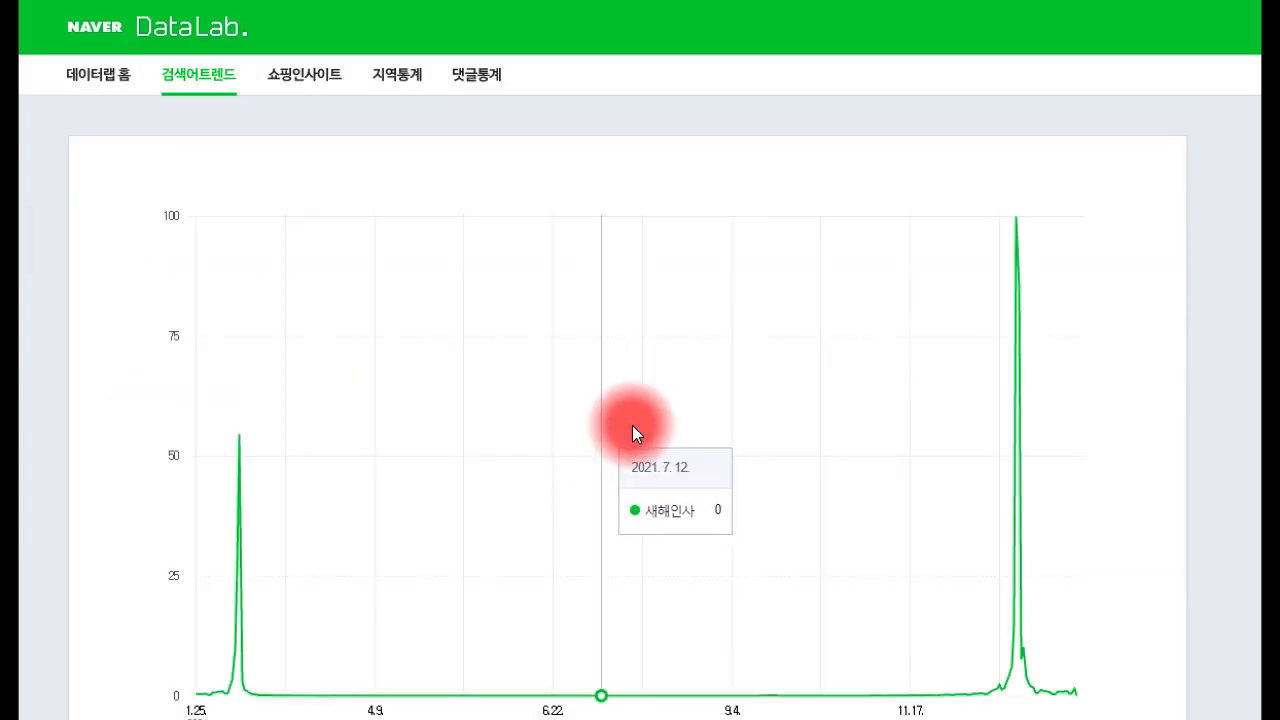
pyautogui.scroll(-1, 601, 440)
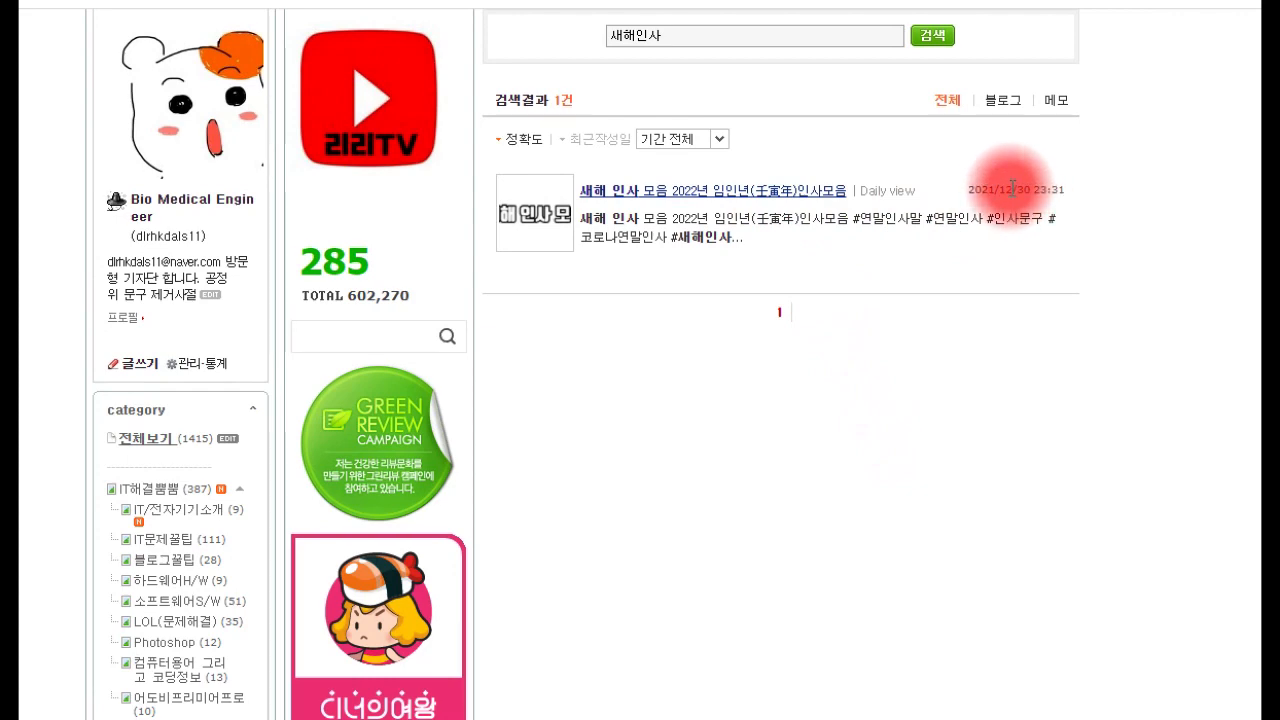
# Step: Open the blog post 새해 인사 모음 2022년 임인년 and examine the daily views in its statistics
pyautogui.click(845, 191)
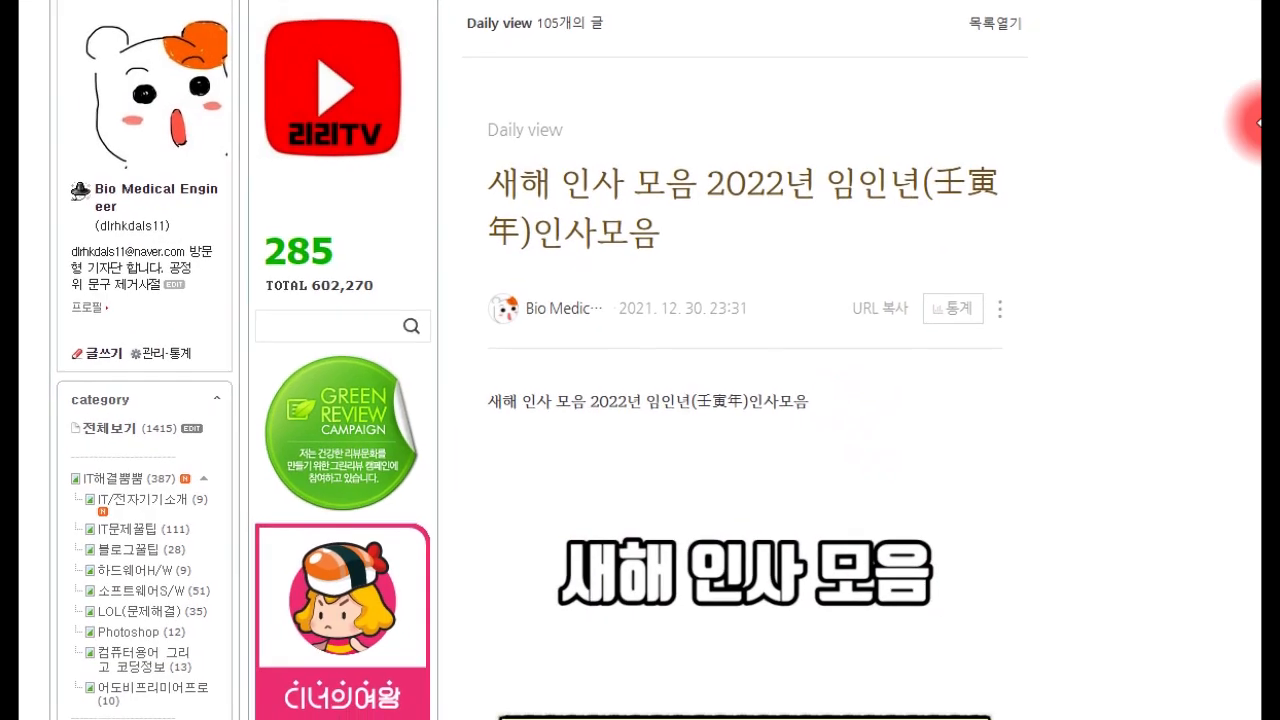
pyautogui.moveTo(1262, 65); pyautogui.dragTo(1248, 10)
pyautogui.scroll(-2, 966, 491)
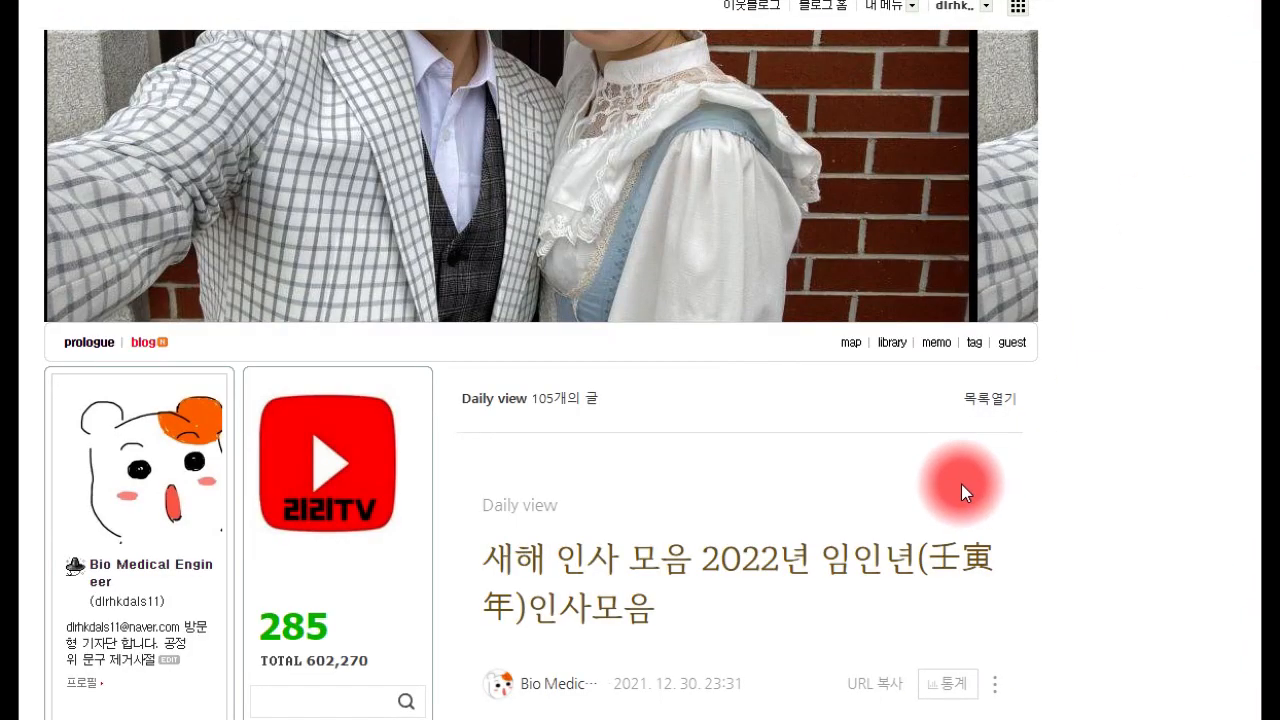
pyautogui.click(951, 480)
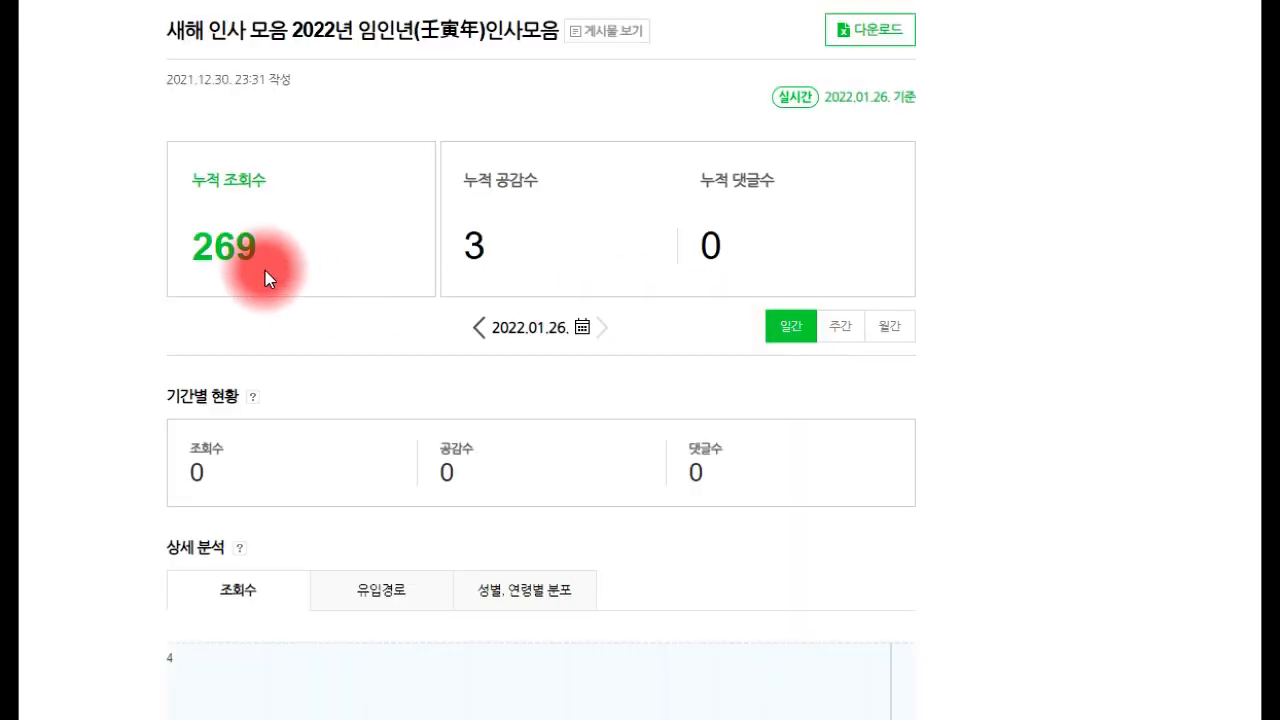
pyautogui.scroll(-7, 276, 272)
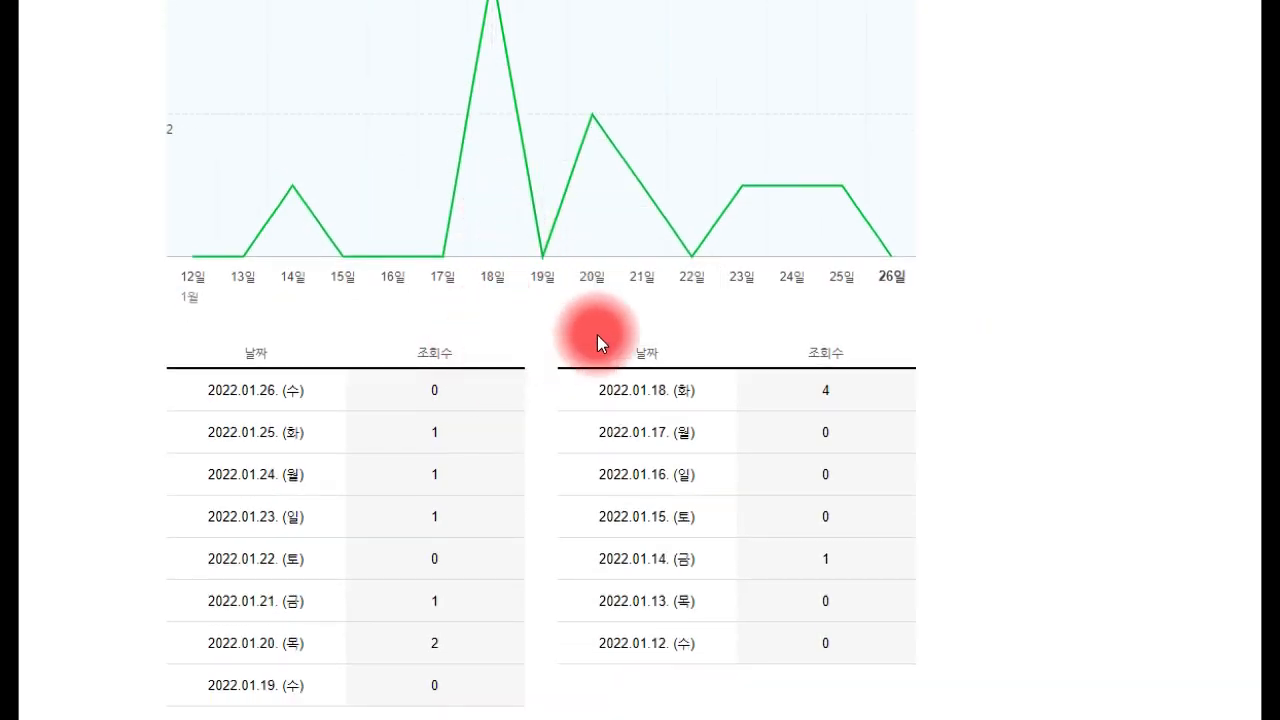
pyautogui.scroll(7, 559, 342)
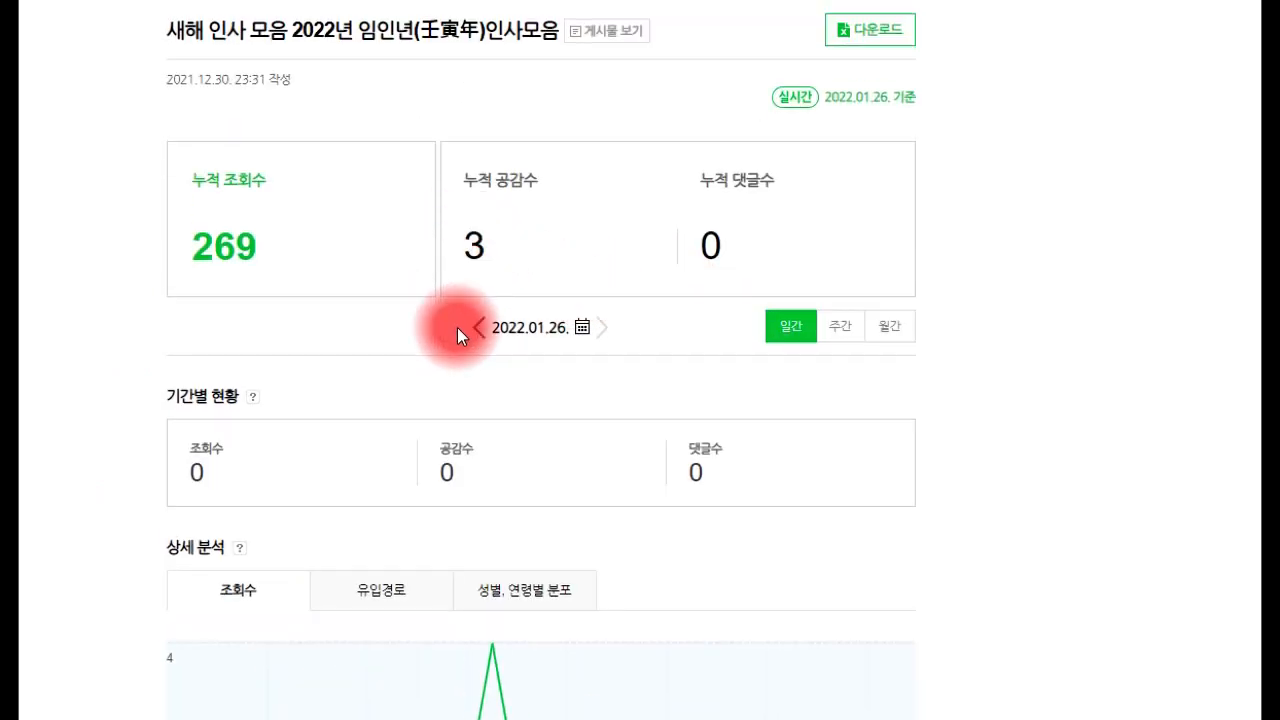
# Step: Set the post's statistics date to 2021.12.31 and examine the daily view counts up to that day
pyautogui.click(477, 329)
pyautogui.click(582, 327)
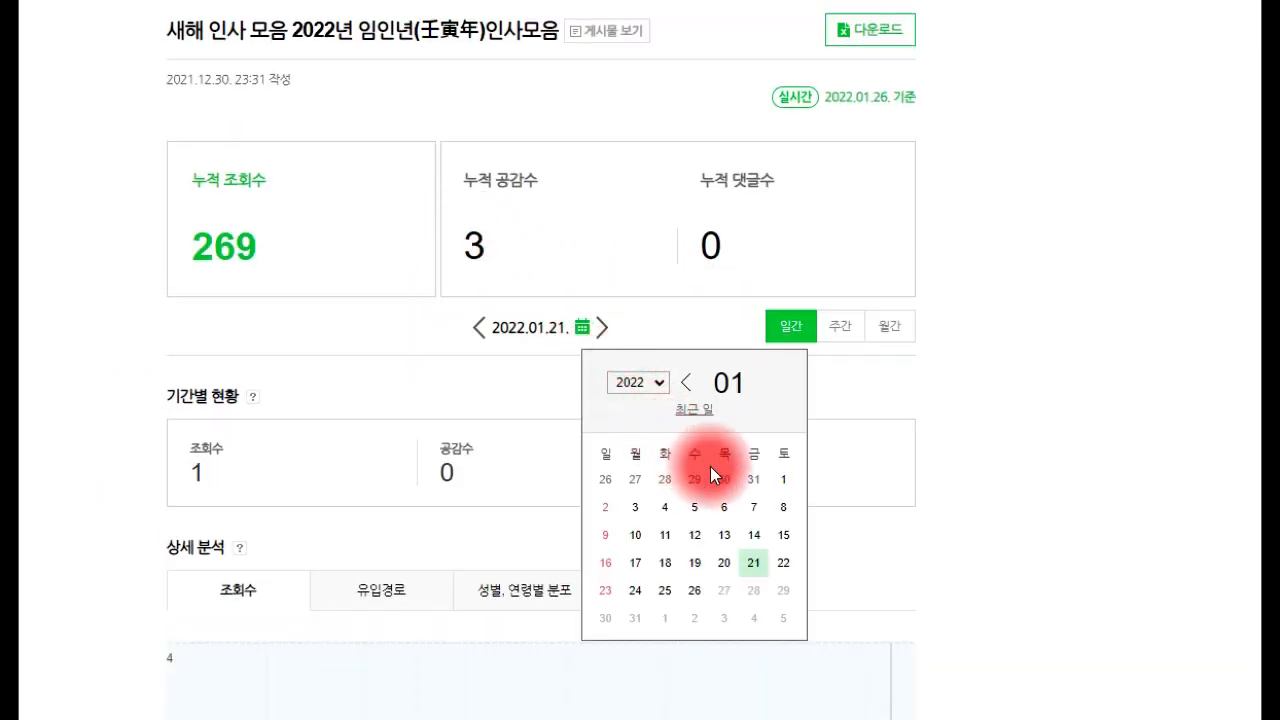
pyautogui.click(753, 479)
pyautogui.scroll(-8, 837, 380)
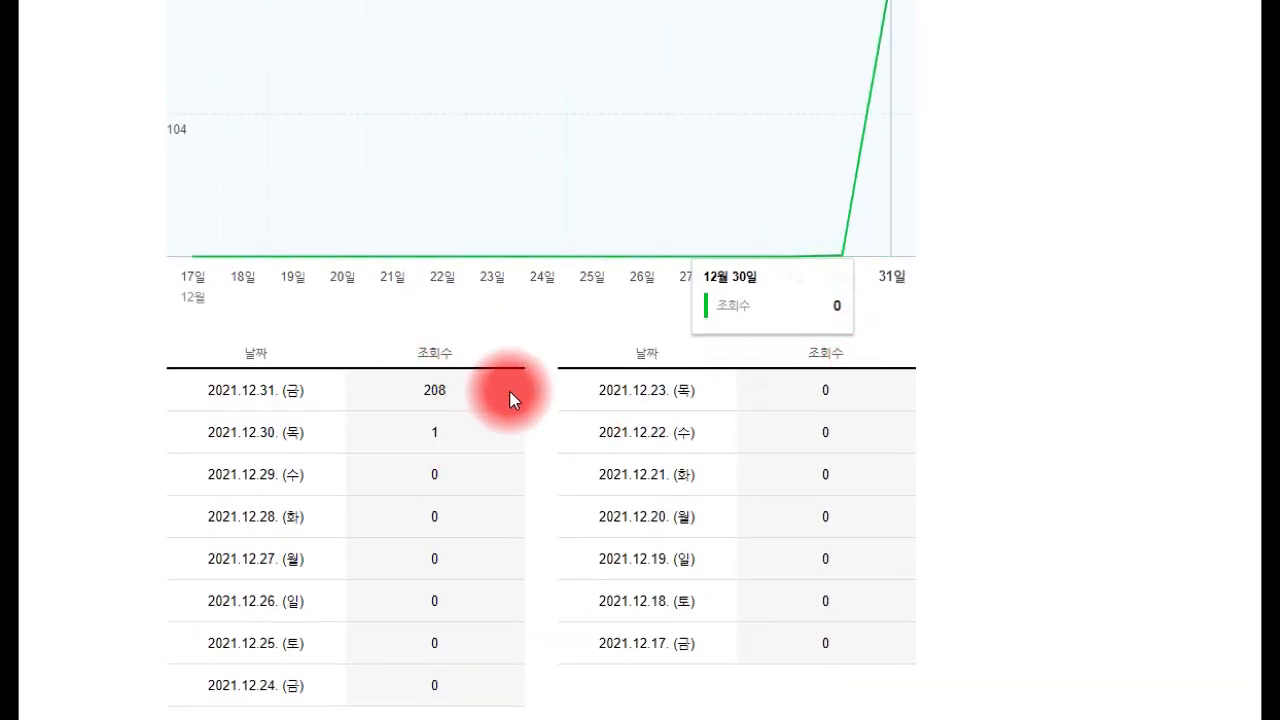
# Step: Advance the post's statistics two days, one day at a time, checking the daily view table for each date
pyautogui.scroll(5, 560, 400)
pyautogui.click(602, 171)
pyautogui.scroll(-5, 560, 370)
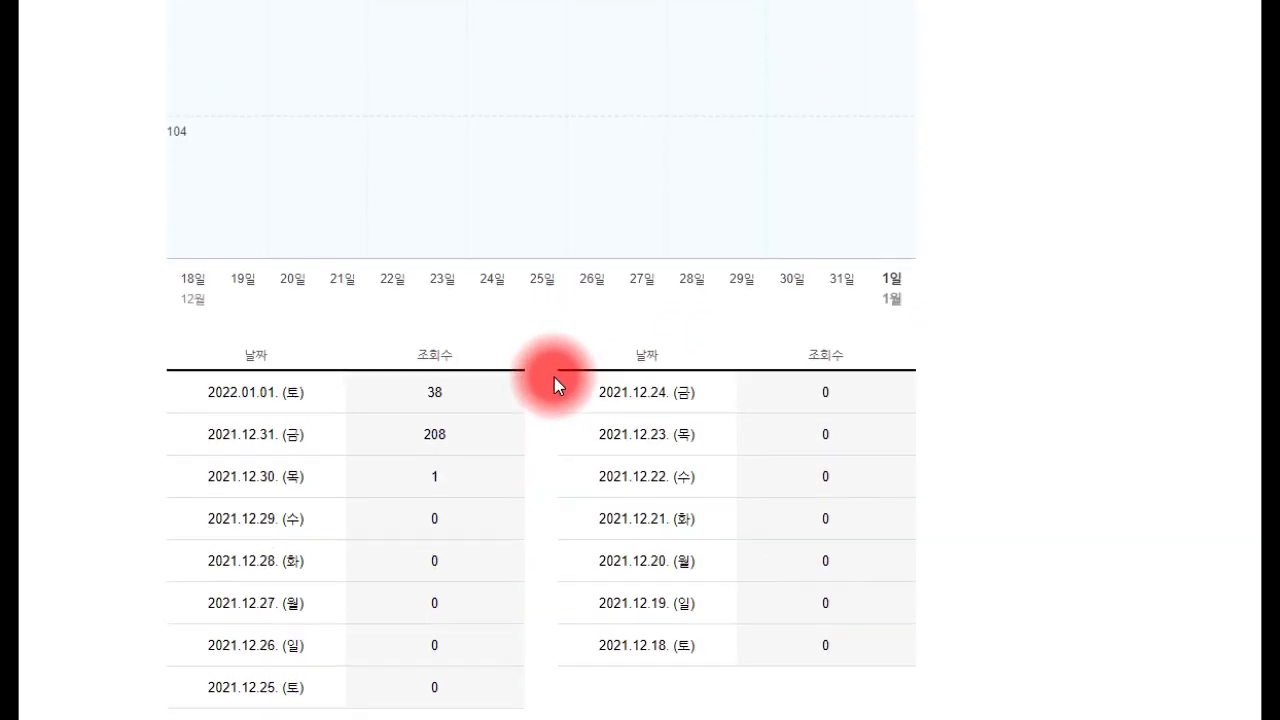
pyautogui.scroll(4, 560, 330)
pyautogui.click(601, 70)
pyautogui.scroll(-4, 560, 300)
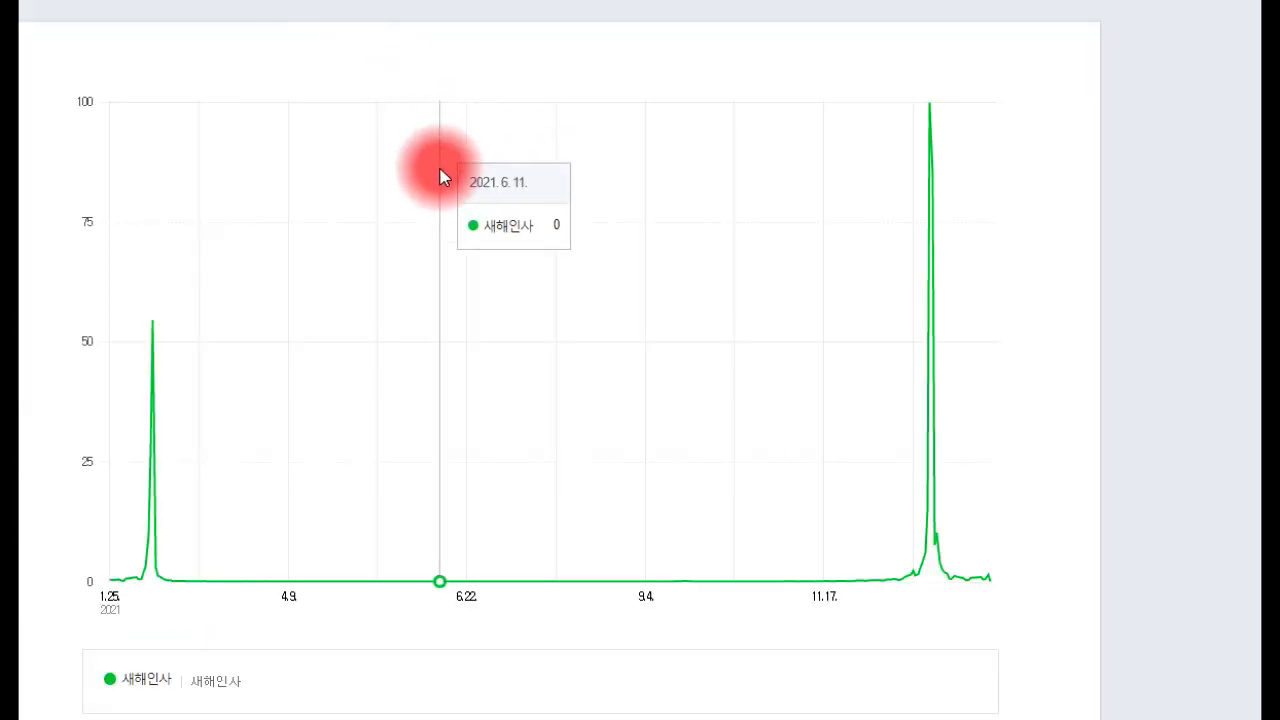
# Step: Review the 새해인사 search trend chart in Naver DataLab, checking its peak at 2021.12.31
pyautogui.scroll(1, 470, 325)
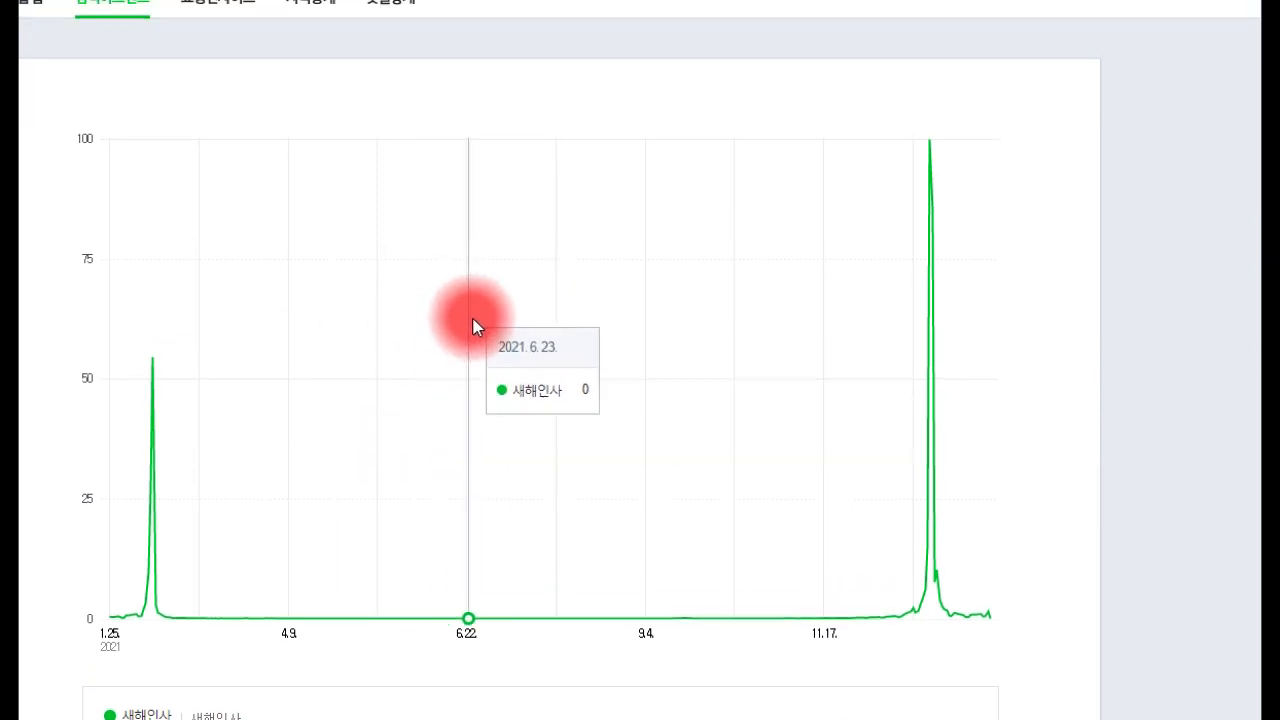
pyautogui.scroll(-8, 476, 320)
pyautogui.scroll(3, 200, 433)
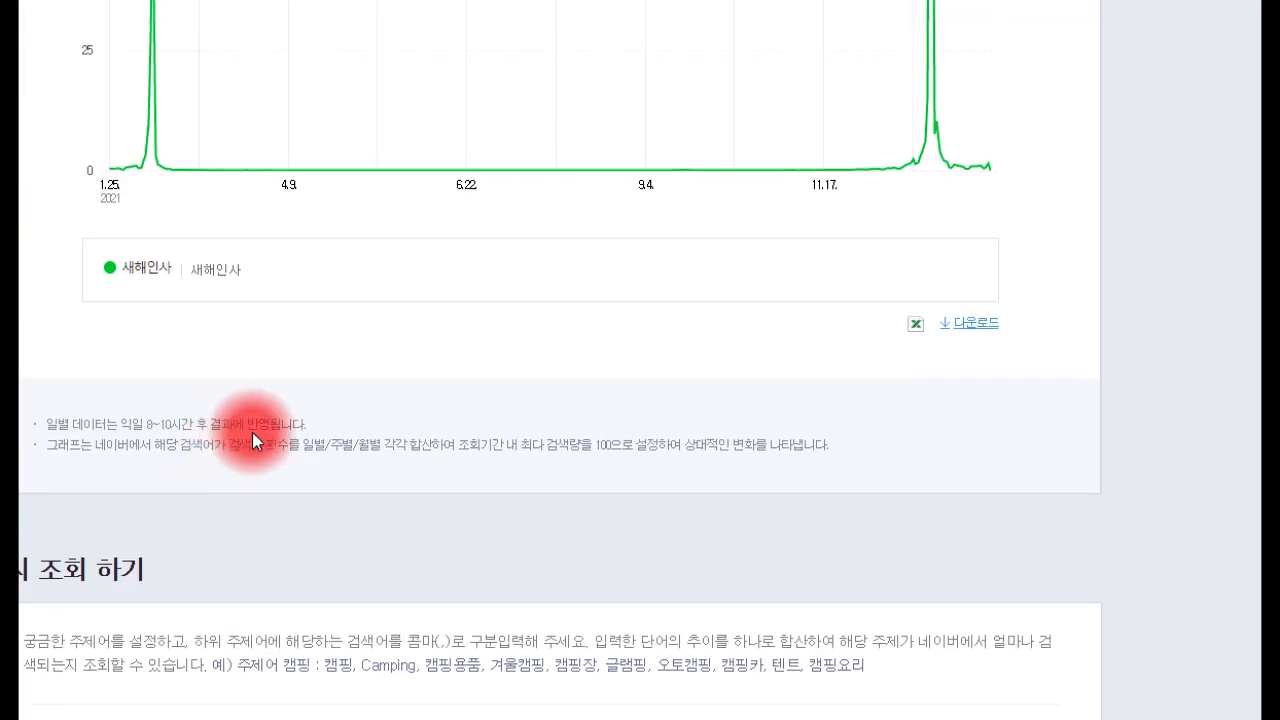
pyautogui.scroll(3, 240, 440)
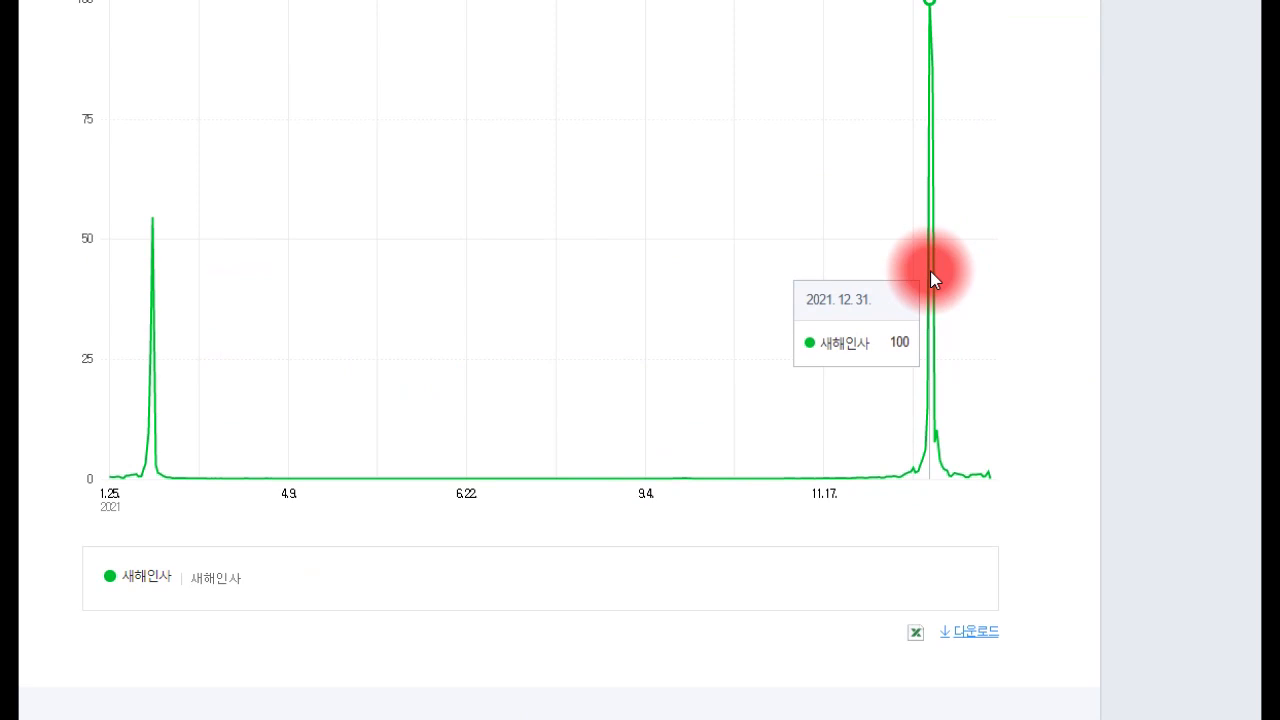
pyautogui.scroll(-4, 720, 429)
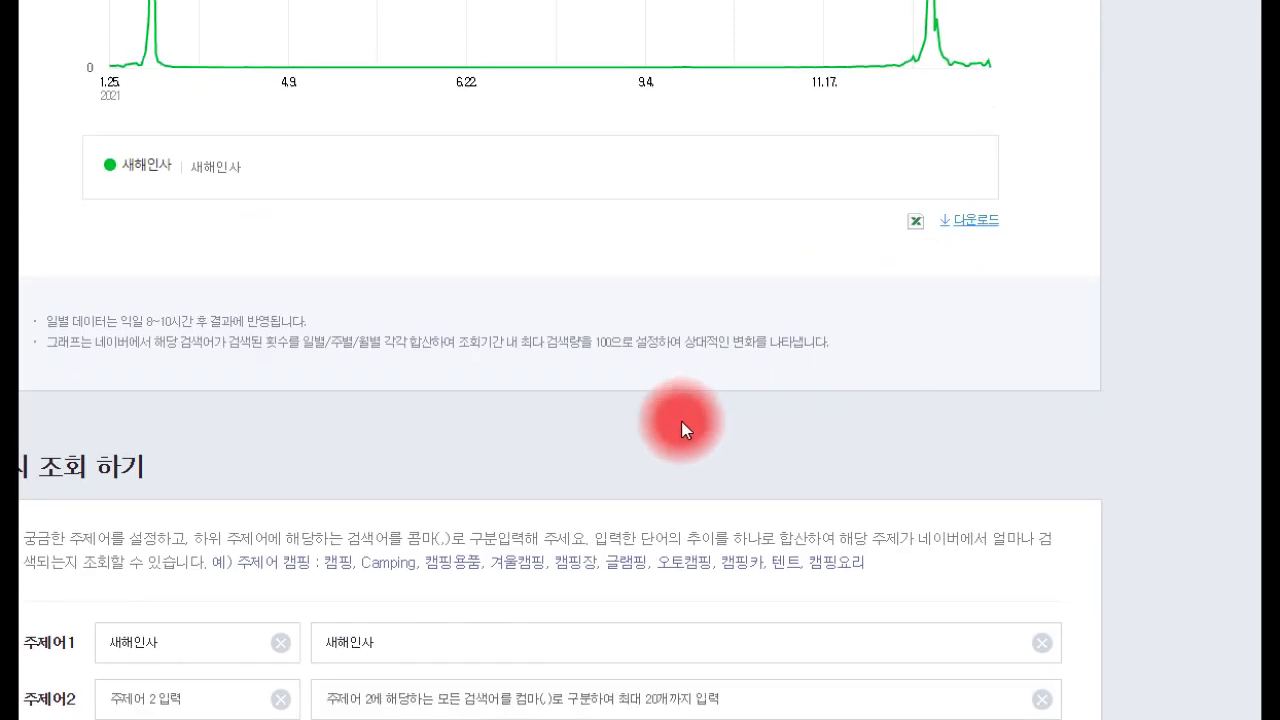
# Step: Clear the keywords of topic 1, replace the topic with zoom and query its Naver search data
pyautogui.scroll(-4, 449, 257)
pyautogui.moveTo(405, 240); pyautogui.dragTo(213, 223)
pyautogui.press('BackSpace')
pyautogui.hotkey('shift', 'Tab')
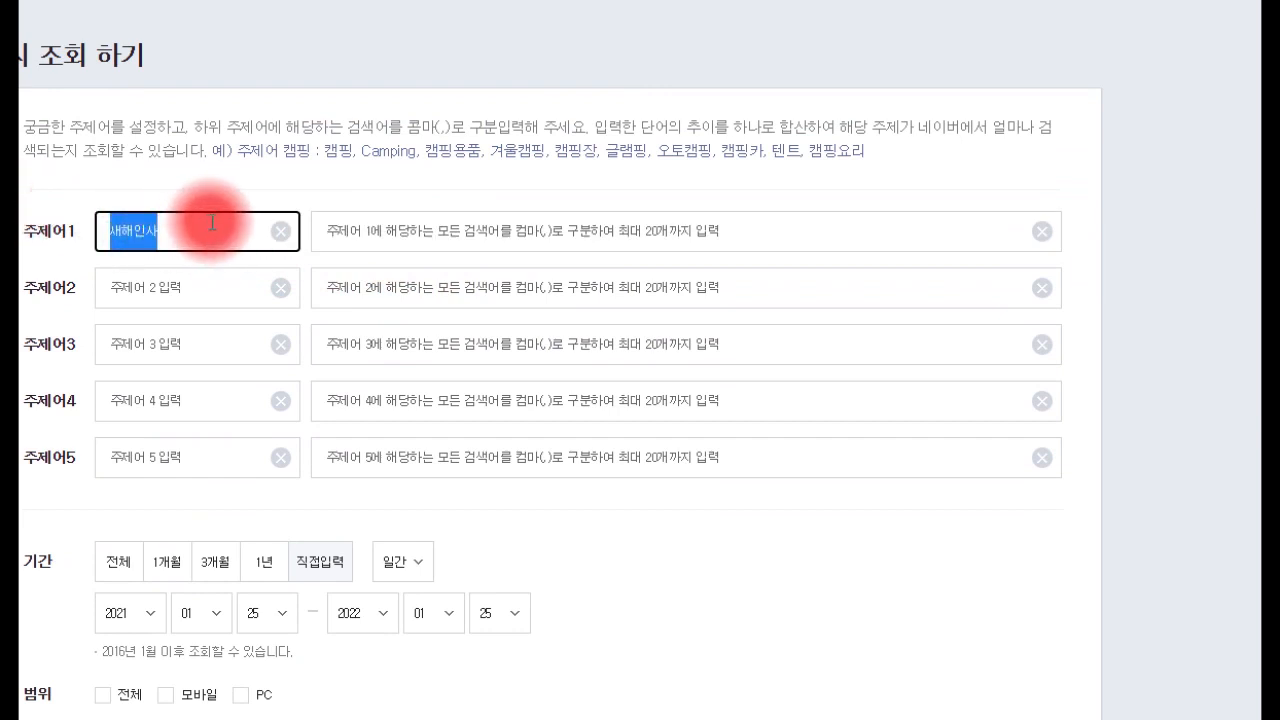
pyautogui.write('zoom')
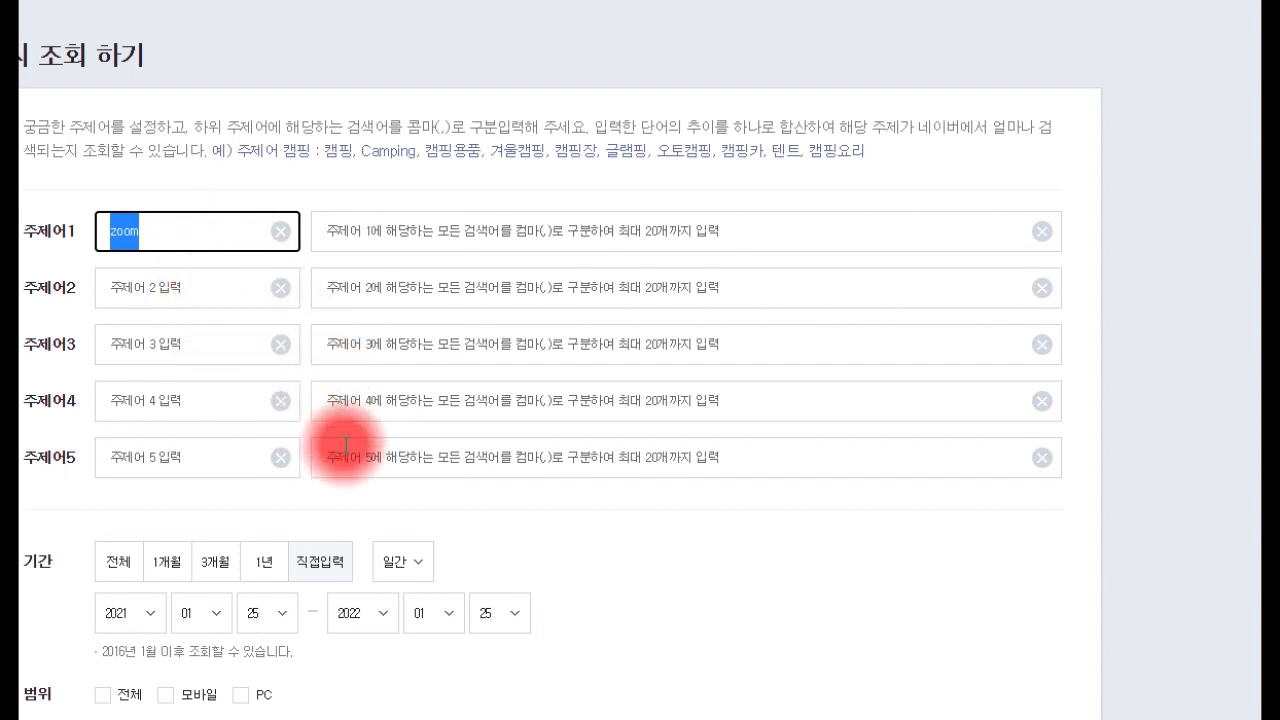
pyautogui.scroll(-4, 329, 443)
pyautogui.click(529, 477)
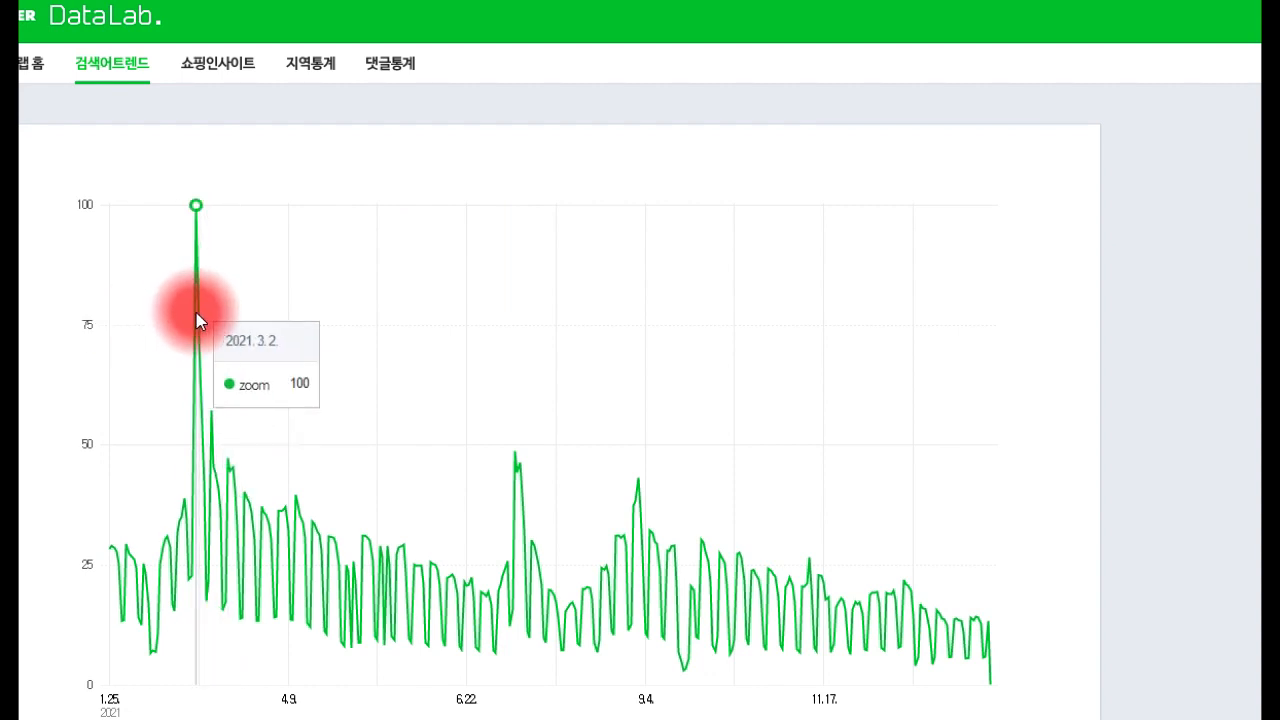
# Step: Review the zoom trend chart and reopen a blank 검색어트렌드 query form from the DataLab home
pyautogui.scroll(-7, 240, 308)
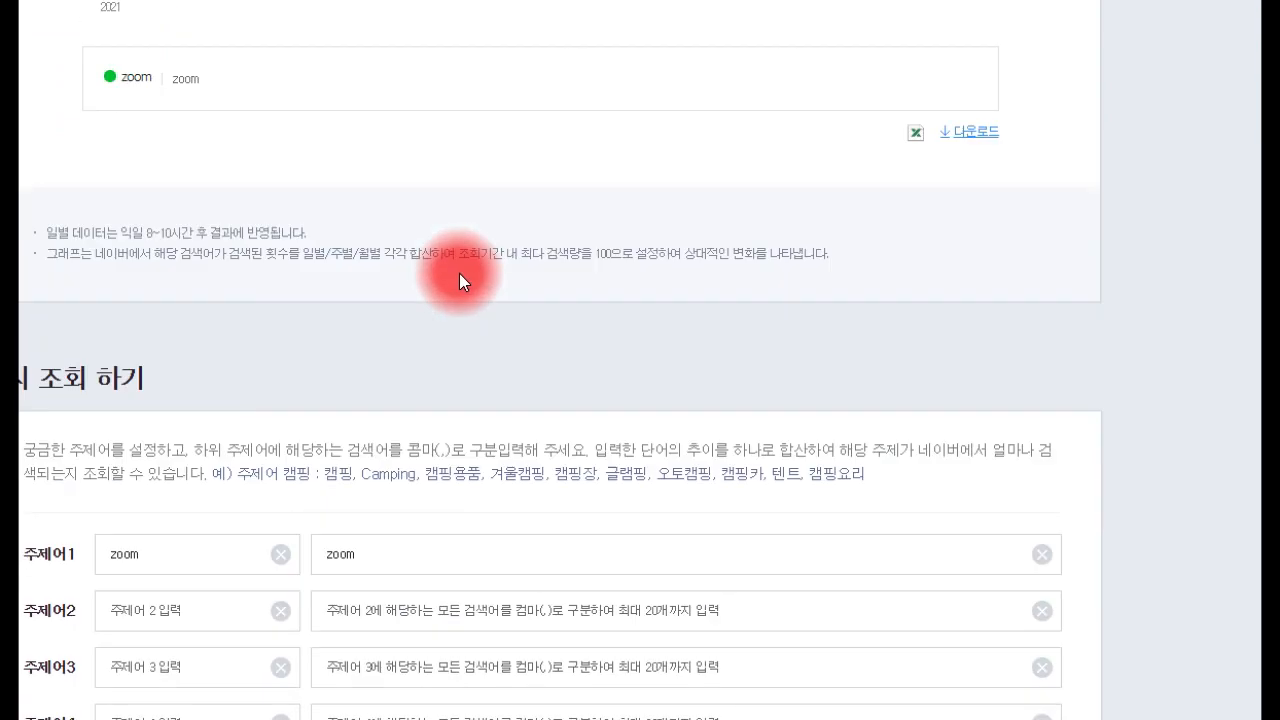
pyautogui.scroll(8, 461, 274)
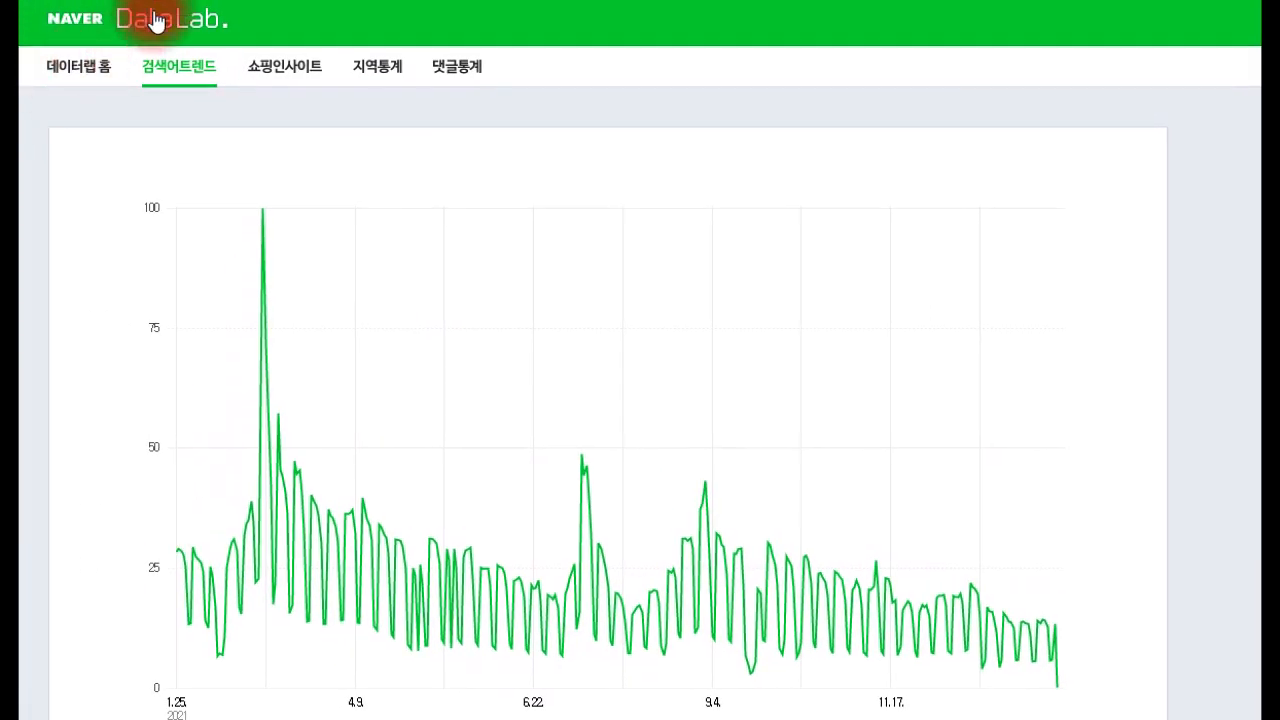
pyautogui.click(93, 15)
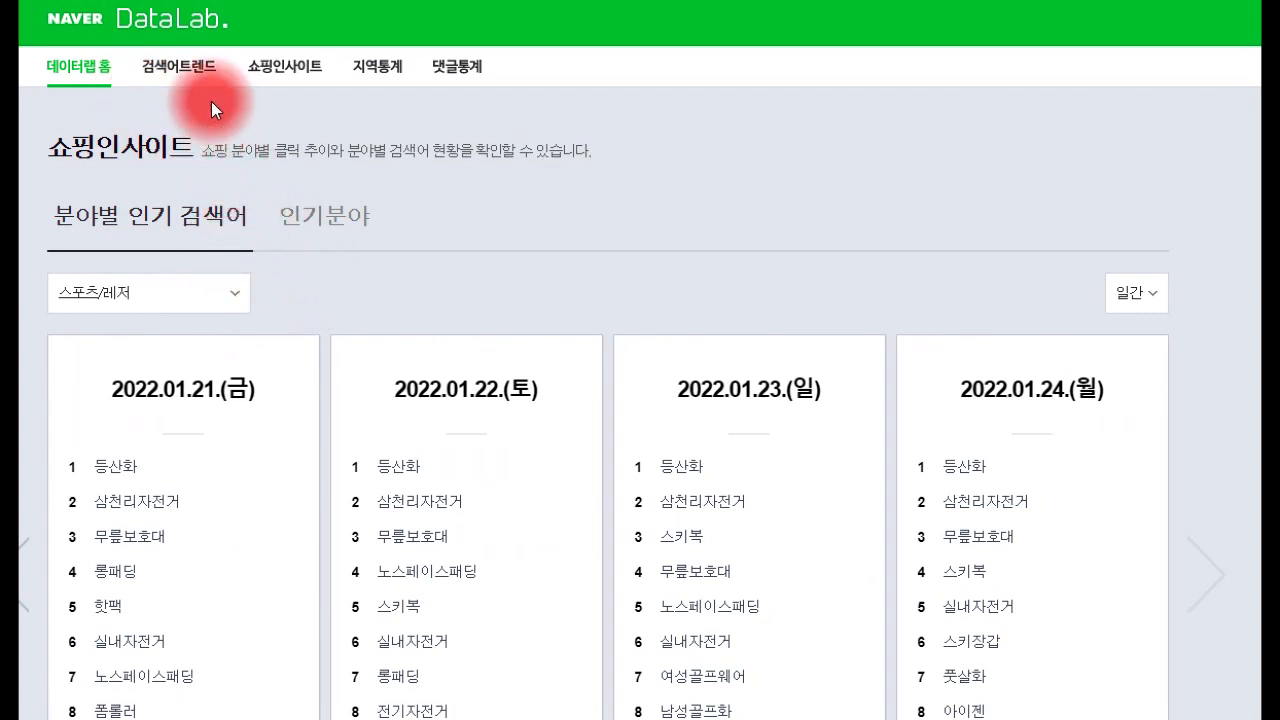
pyautogui.click(176, 70)
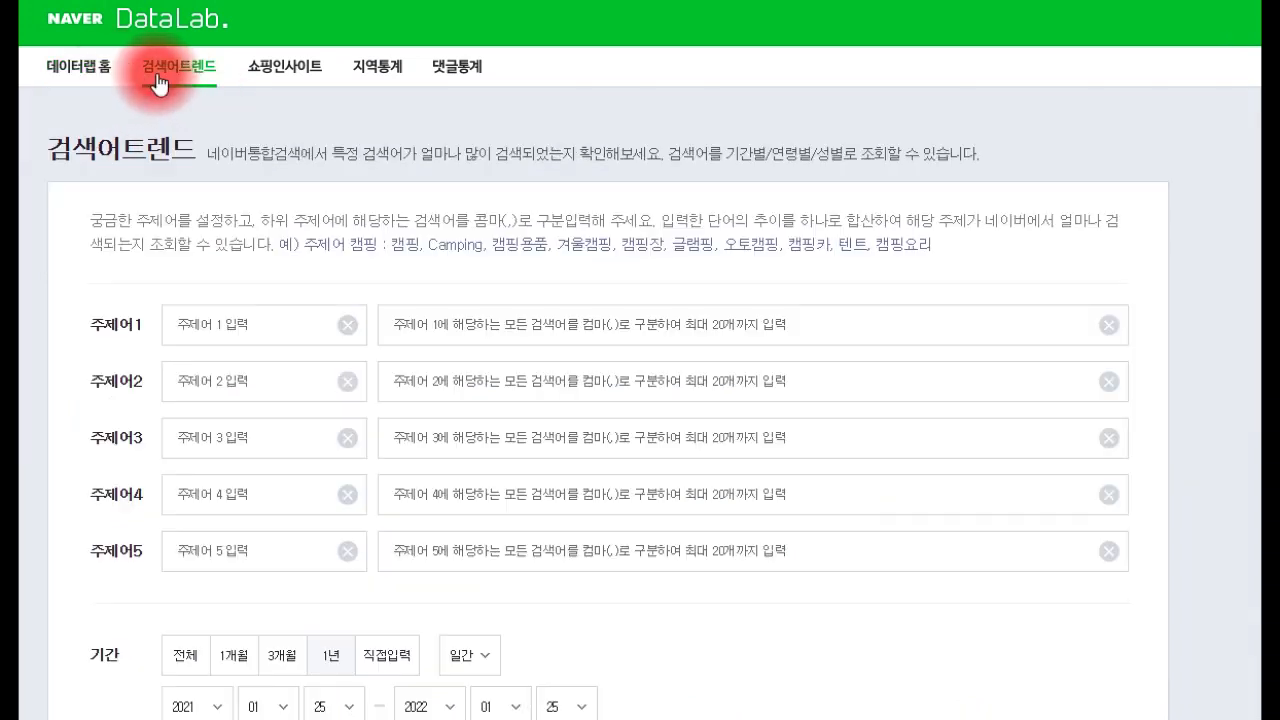
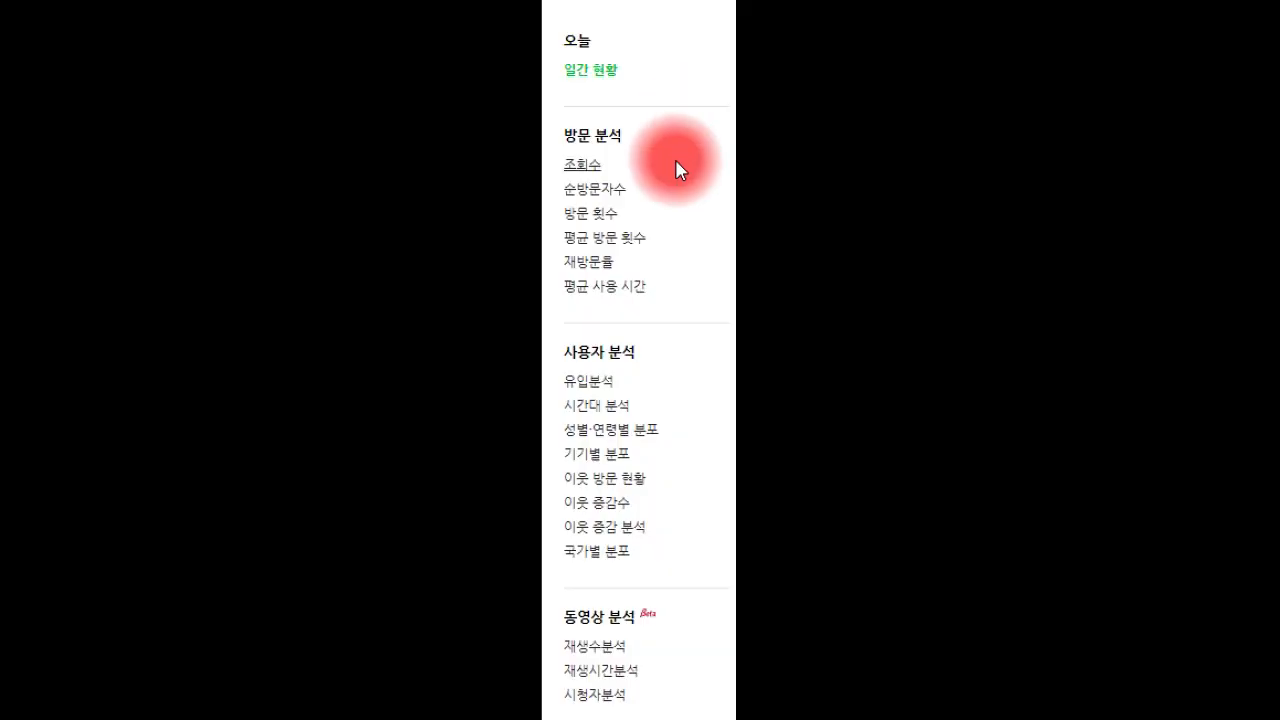
# Step: Open the 조회수 순위 ranking in the blog statistics and switch it to the monthly (월간) view
pyautogui.scroll(-3, 641, 237)
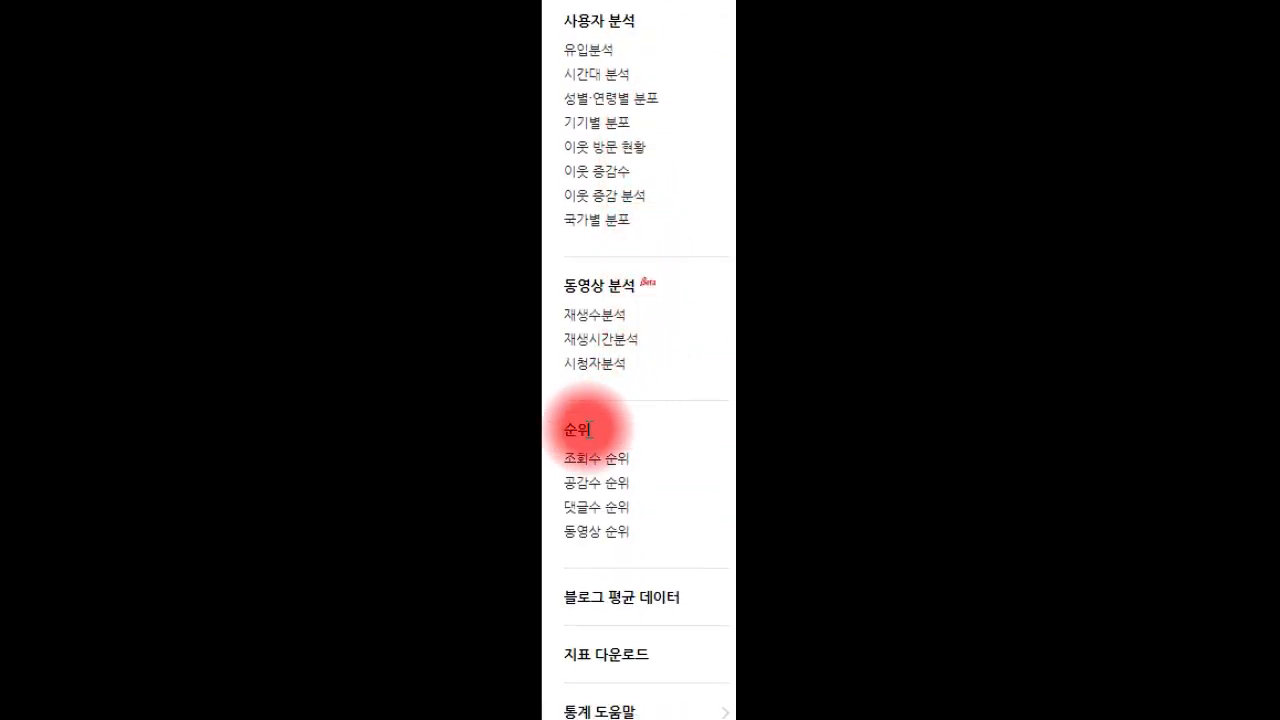
pyautogui.click(613, 466)
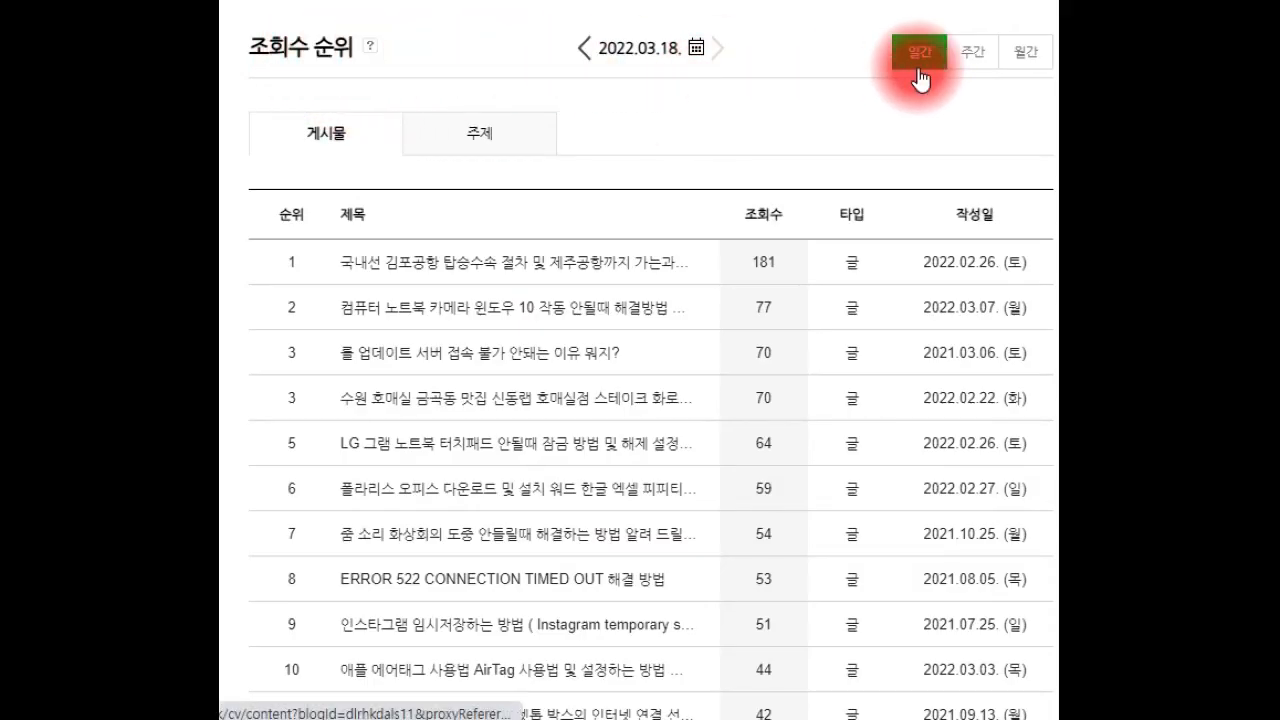
pyautogui.click(1040, 51)
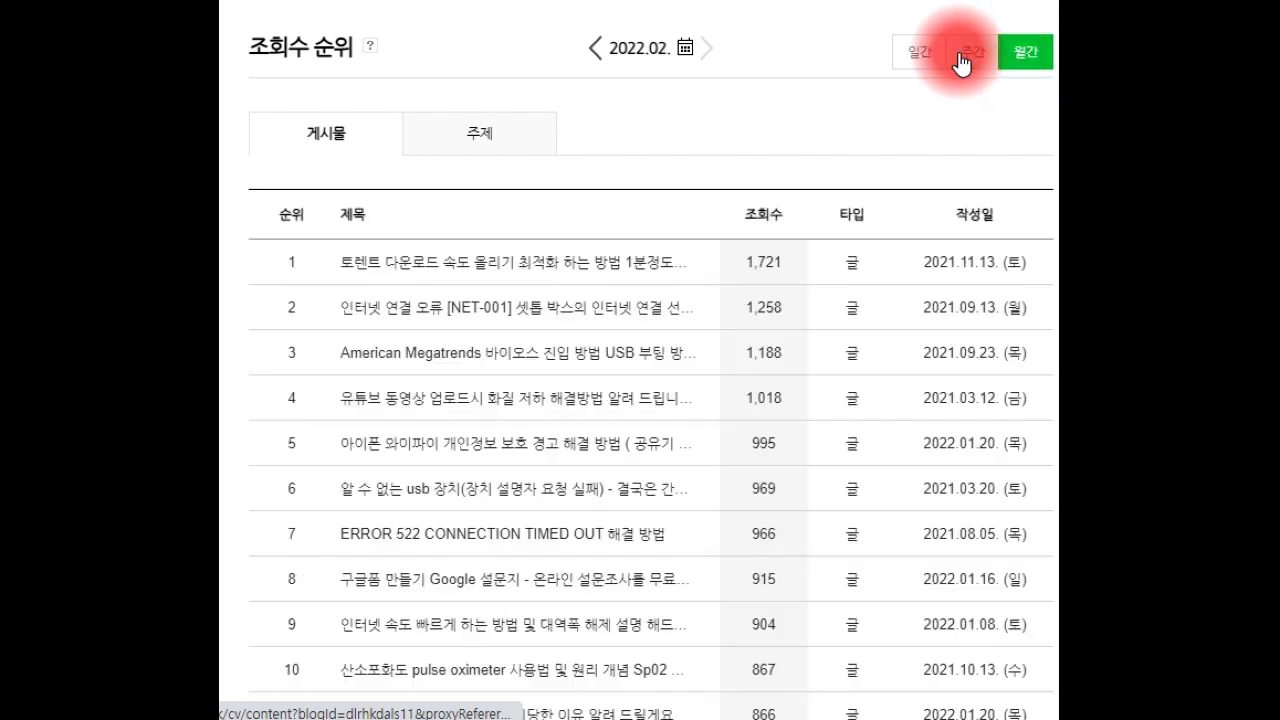
# Step: Set the month of the 조회수 순위 ranking to 2021.01 and look through the ranked posts
pyautogui.click(686, 50)
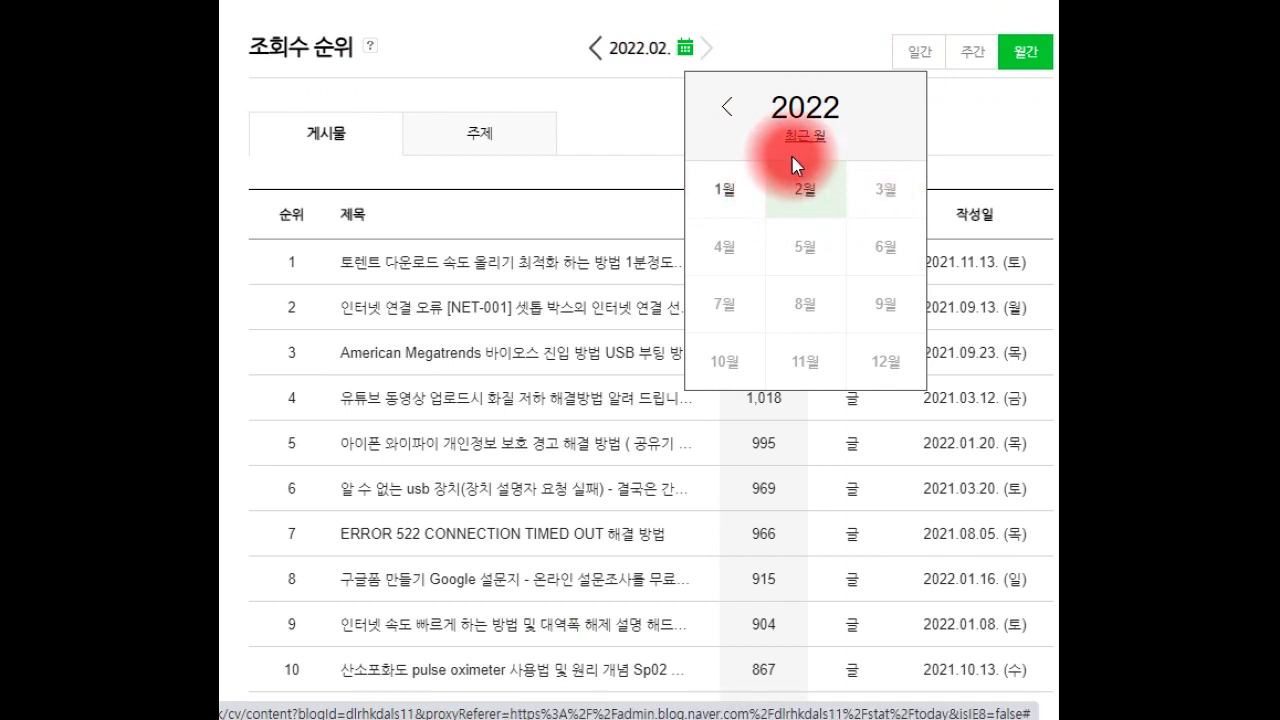
pyautogui.click(727, 110)
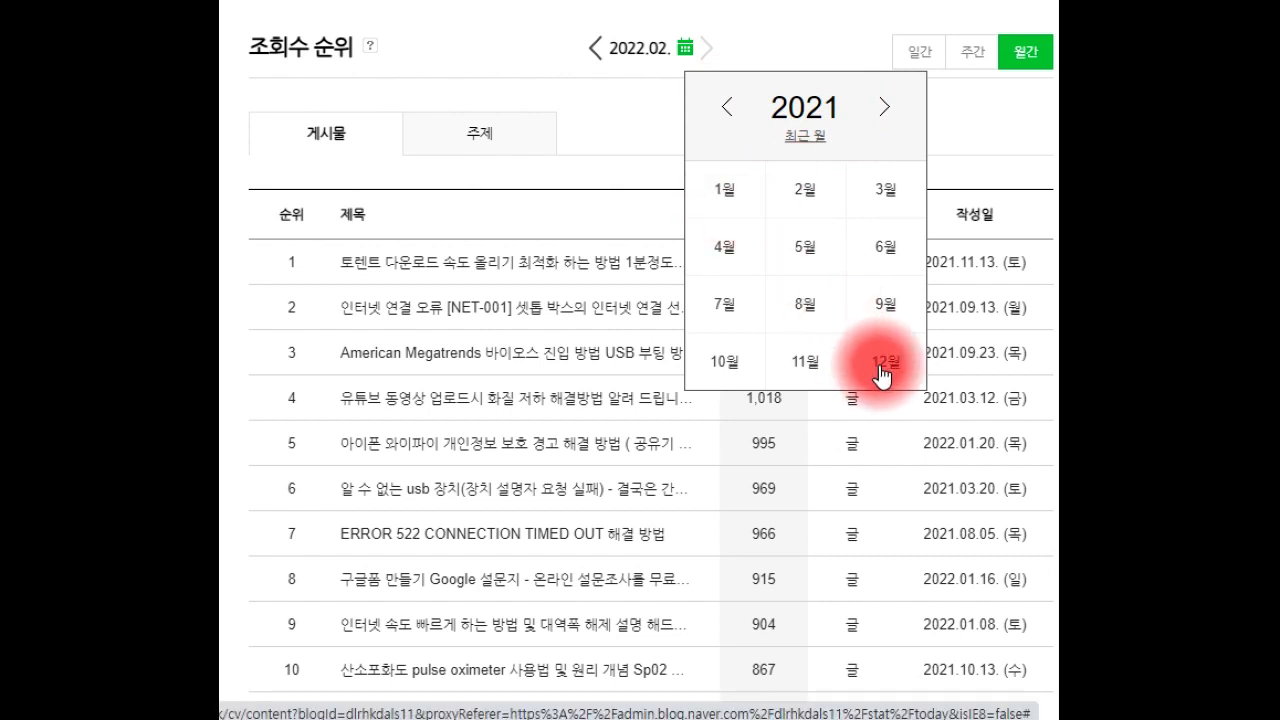
pyautogui.click(725, 194)
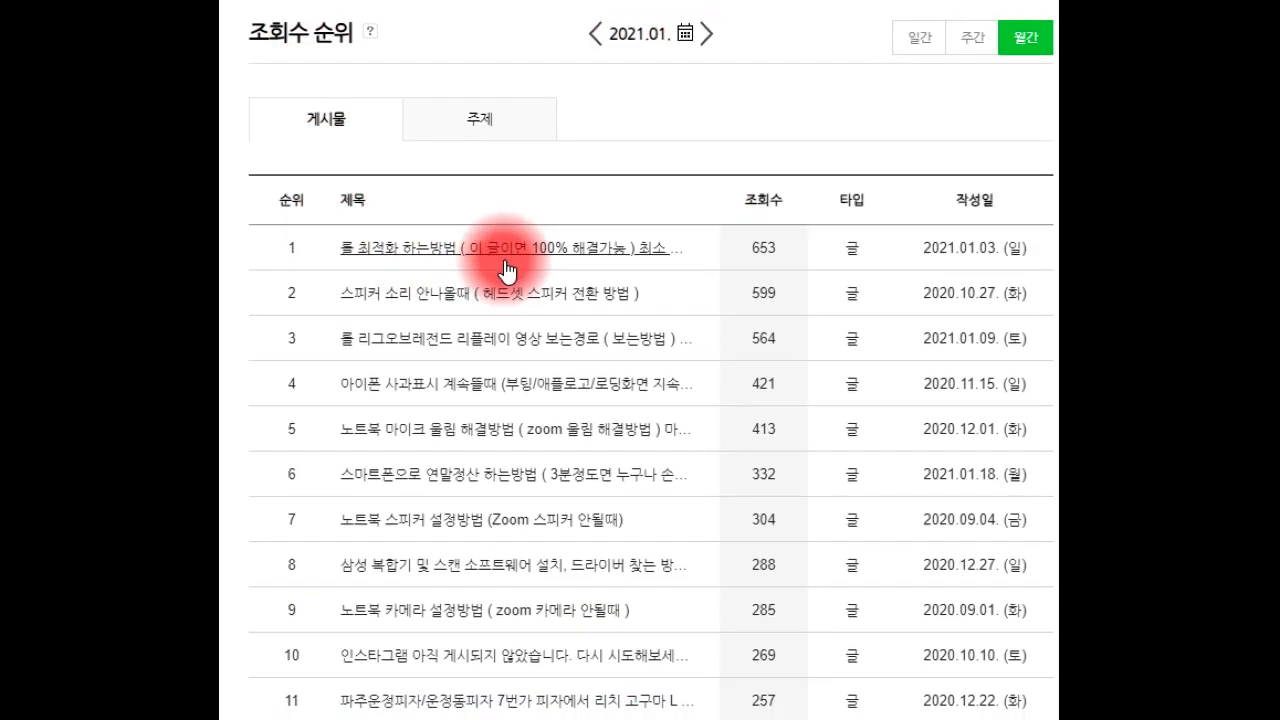
pyautogui.scroll(-3, 470, 420)
pyautogui.scroll(4, 440, 505)
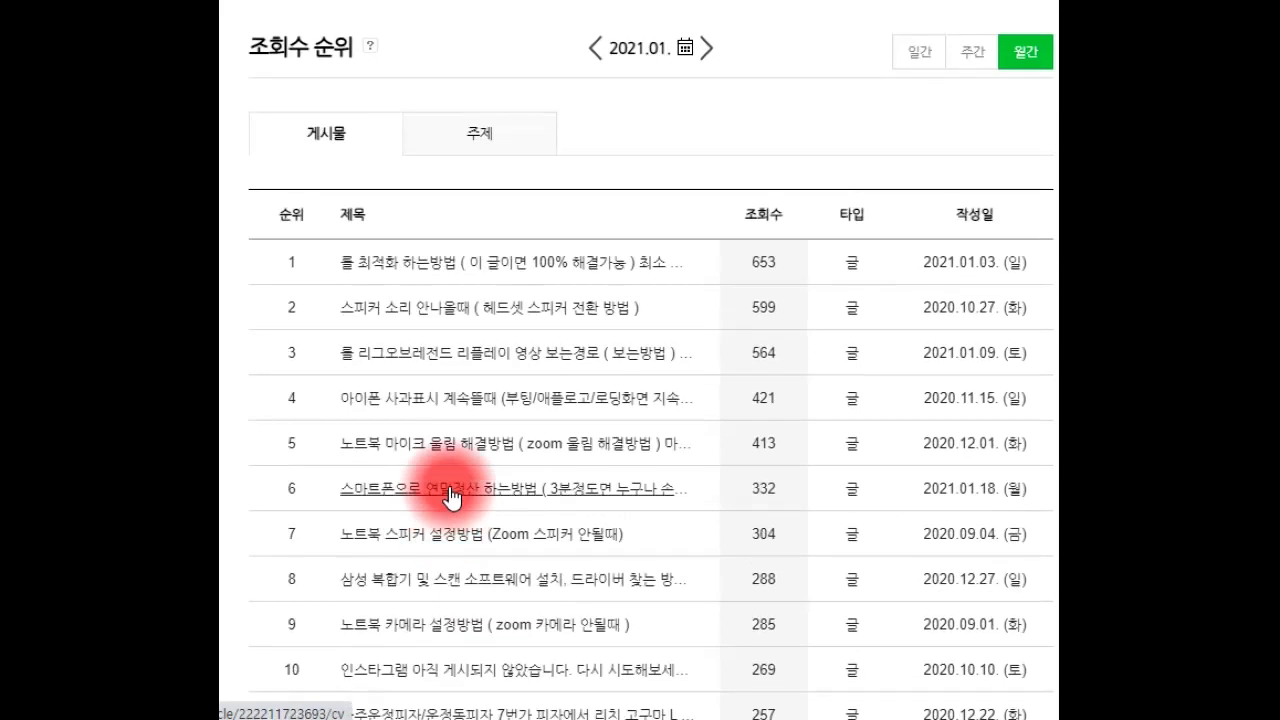
pyautogui.scroll(-1, 449, 491)
pyautogui.scroll(1, 449, 443)
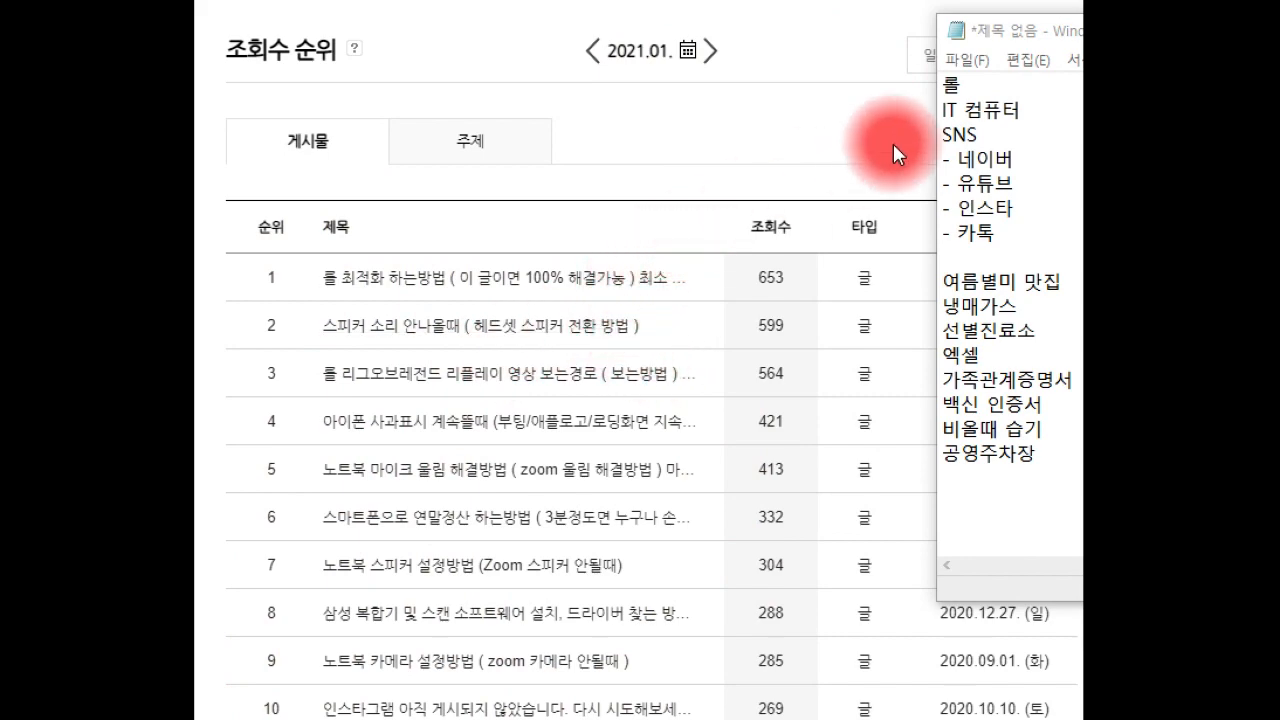
# Step: Bring the Notepad topic list fully into view over the ranking and place the cursor at the end of the IT 컴퓨터 line
pyautogui.moveTo(997, 38); pyautogui.dragTo(289, 40)
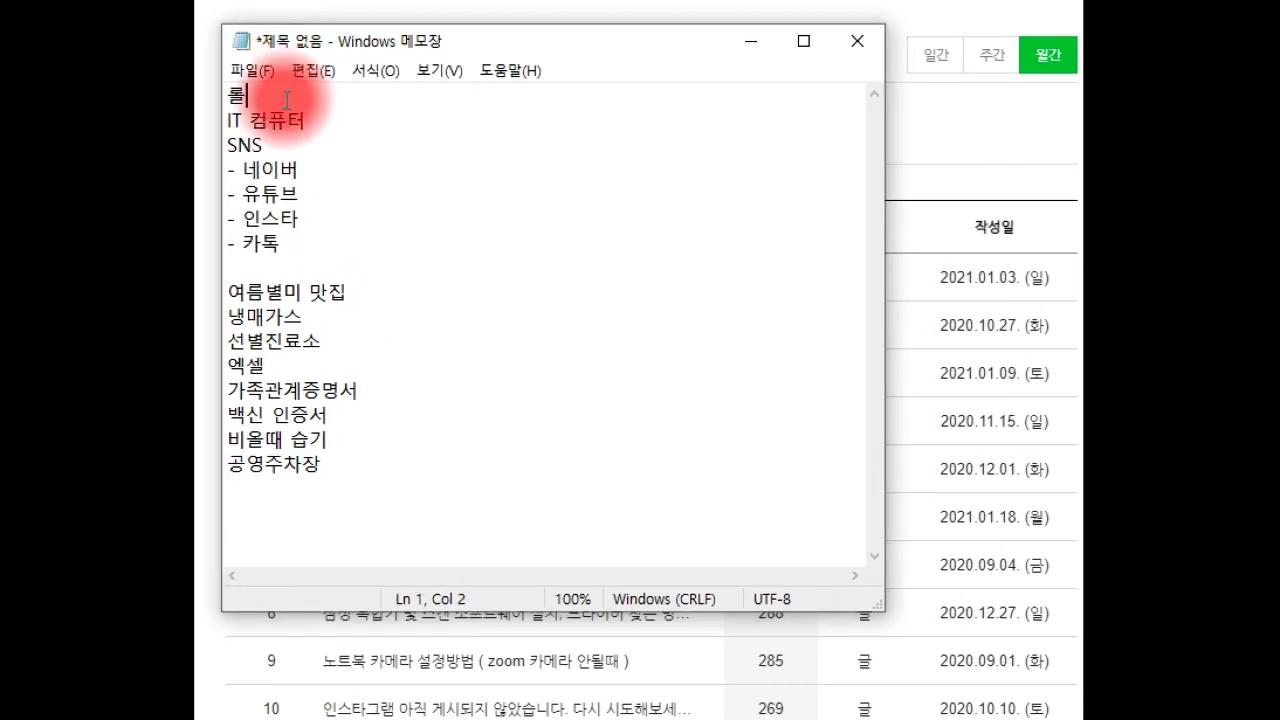
pyautogui.click(328, 128)
pyautogui.press('BackSpace')
pyautogui.write('테')
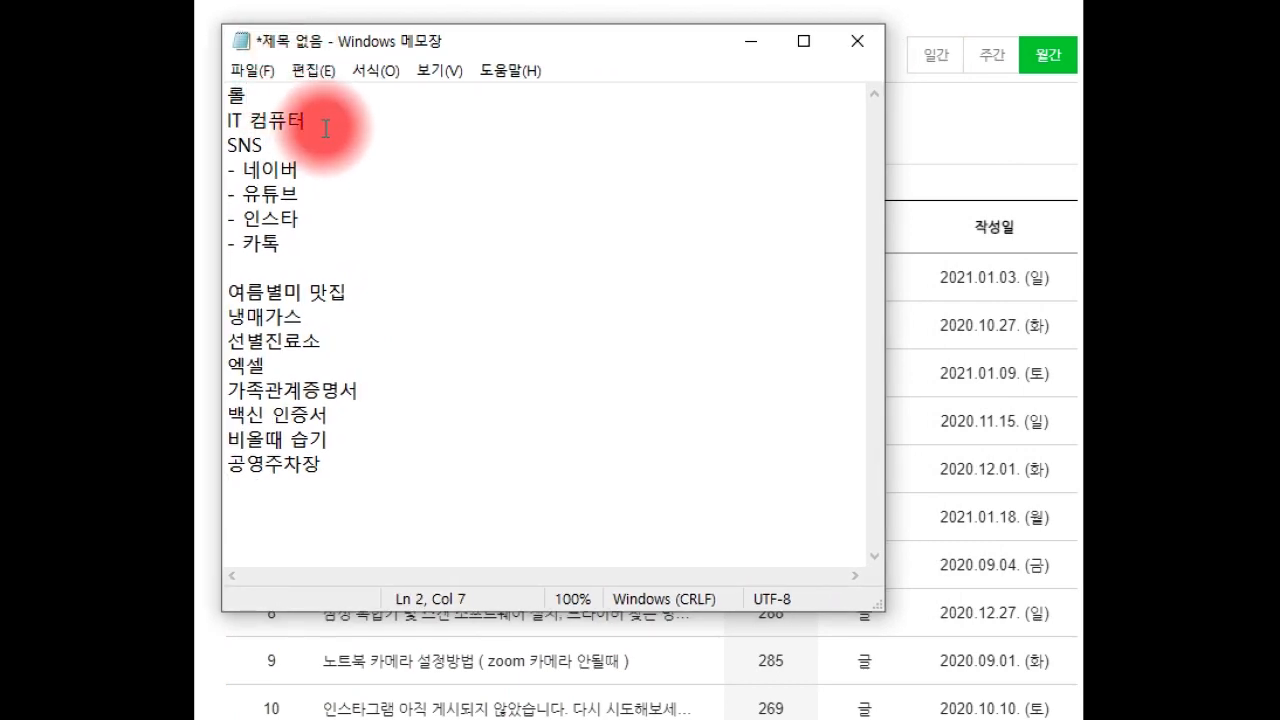
# Step: Highlight the topics from 롤 down to 카톡 in the Notepad list to review them as one group
pyautogui.moveTo(300, 148); pyautogui.dragTo(288, 125)
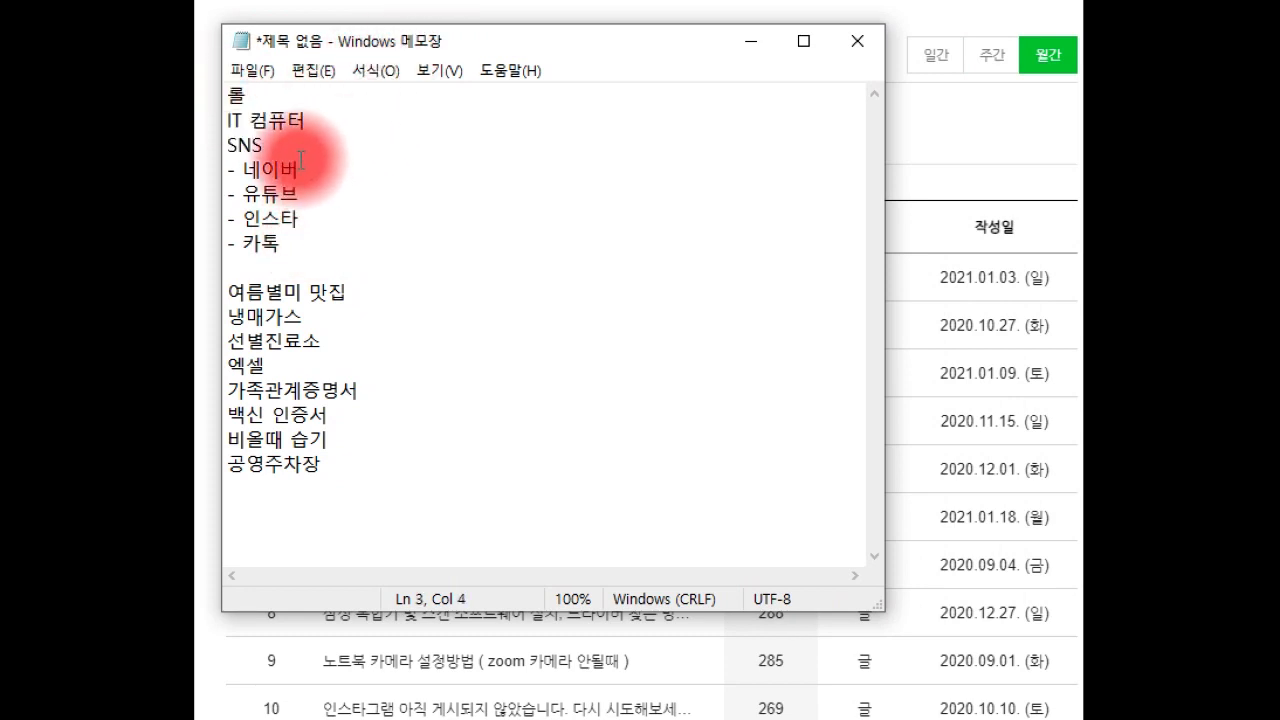
pyautogui.moveTo(300, 168); pyautogui.dragTo(212, 112)
pyautogui.click(307, 152)
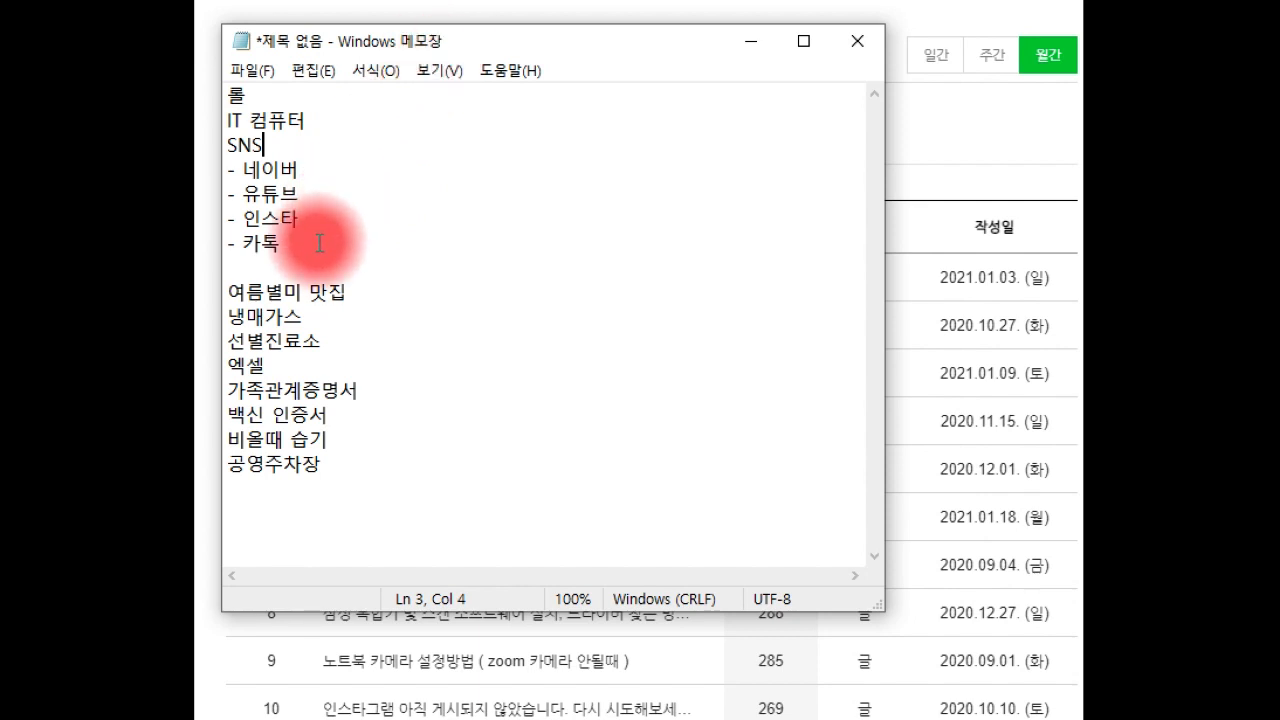
pyautogui.moveTo(322, 241); pyautogui.dragTo(229, 94)
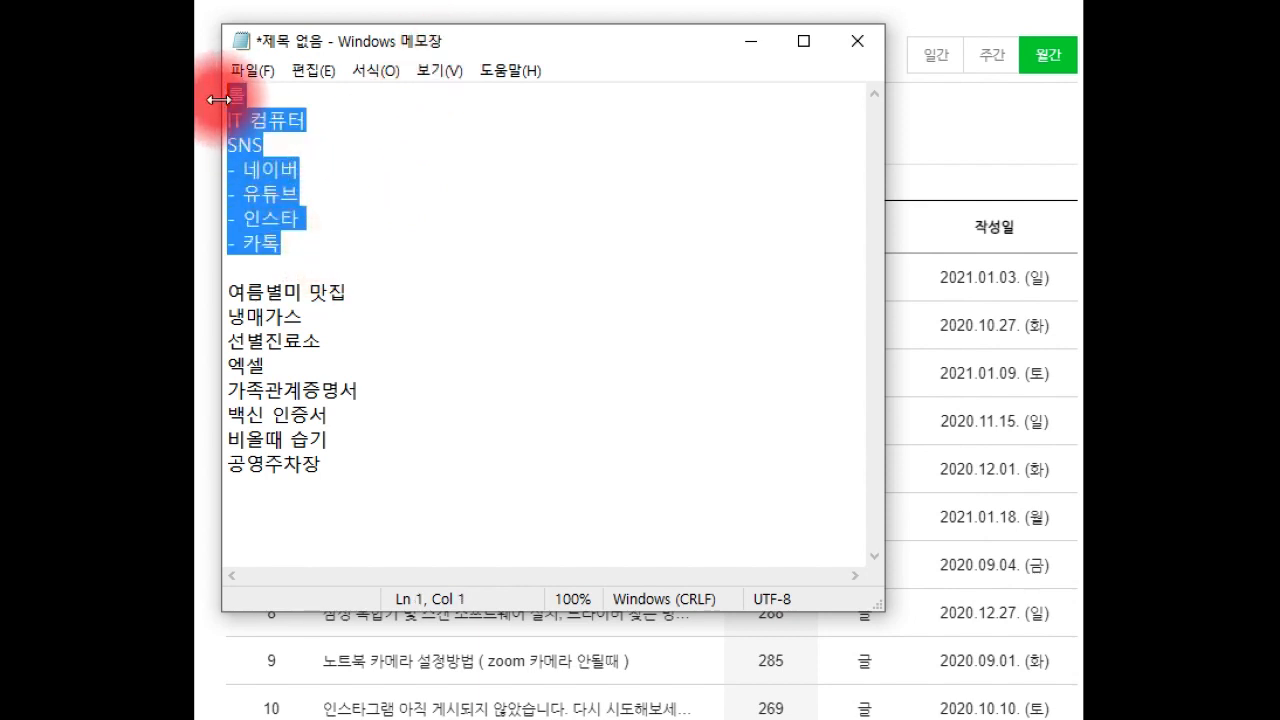
pyautogui.click(325, 245)
# Step: Add an extra blank line above 여름별미 맛집 in the Notepad list and review the topics from there to 공영주차장
pyautogui.moveTo(364, 54); pyautogui.dragTo(369, 34)
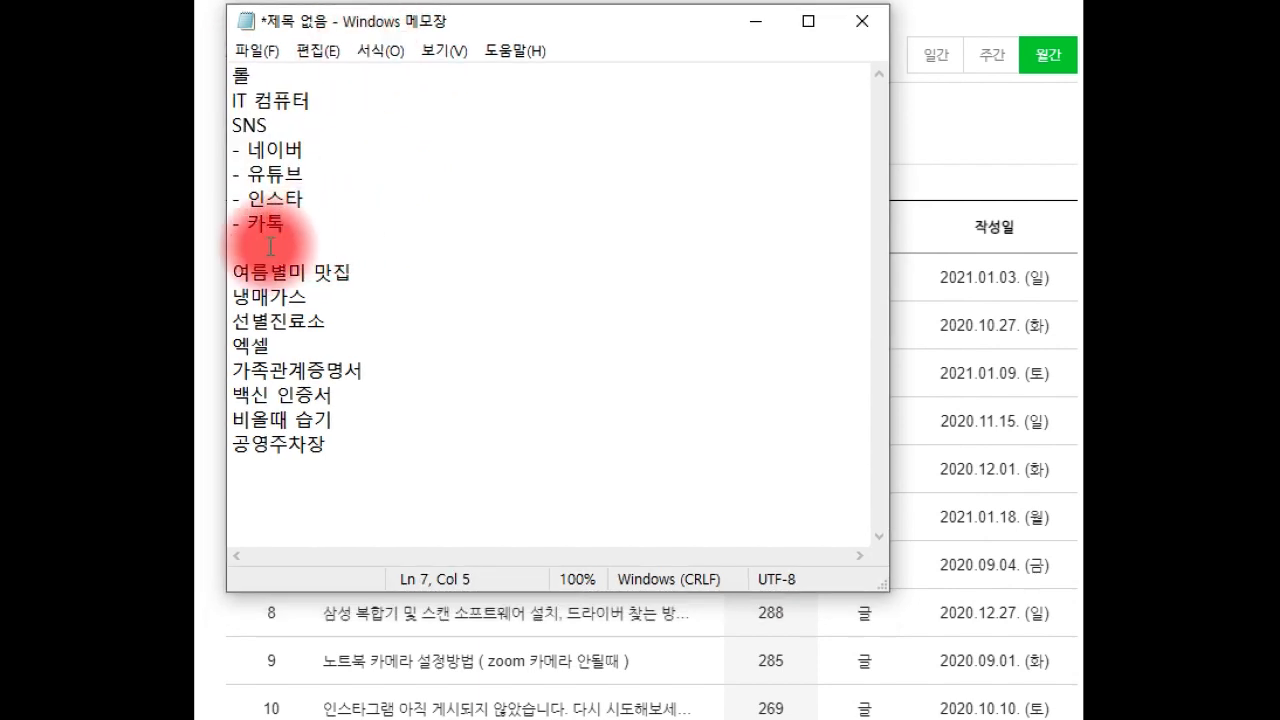
pyautogui.press('Return')
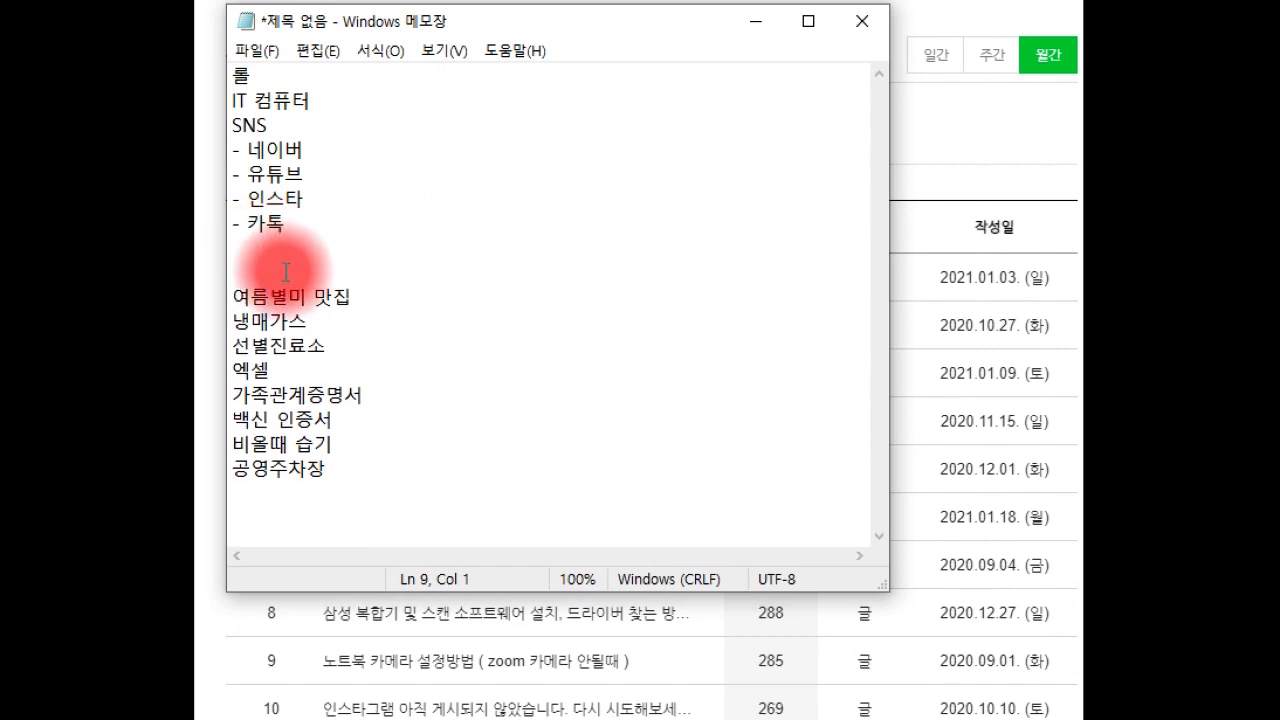
pyautogui.moveTo(257, 263); pyautogui.dragTo(376, 304)
pyautogui.click(310, 320)
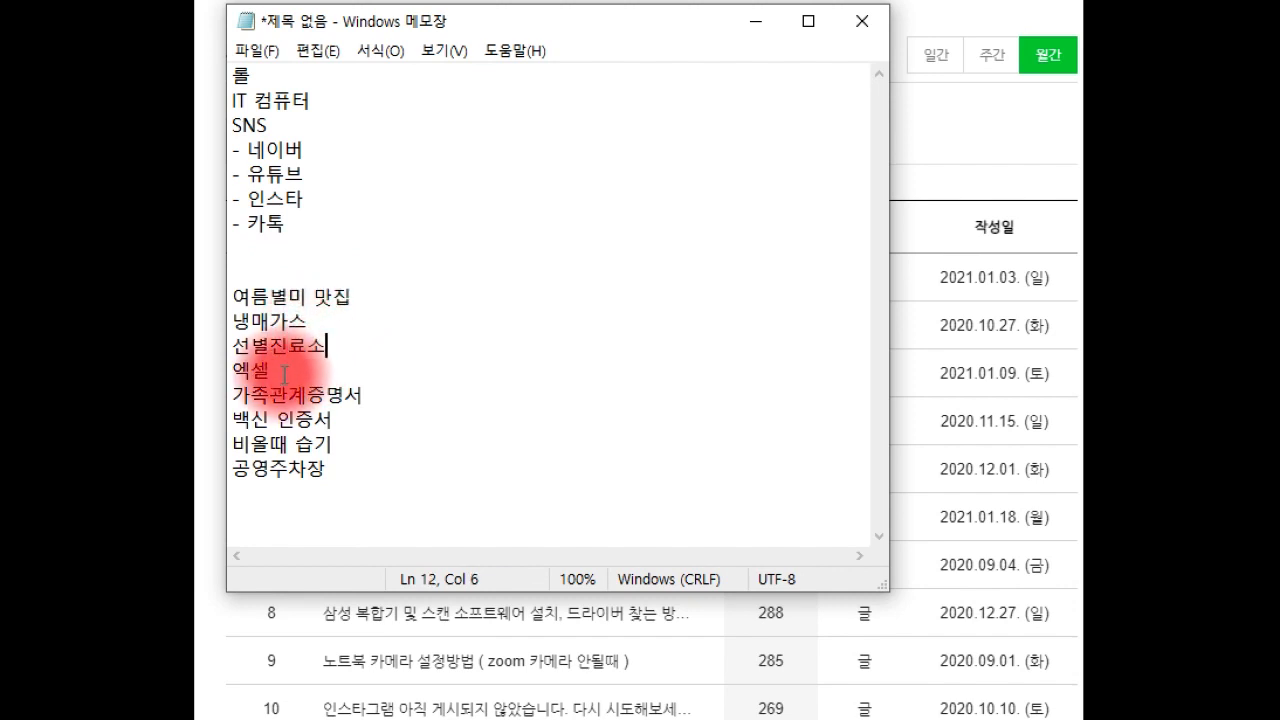
pyautogui.click(282, 375)
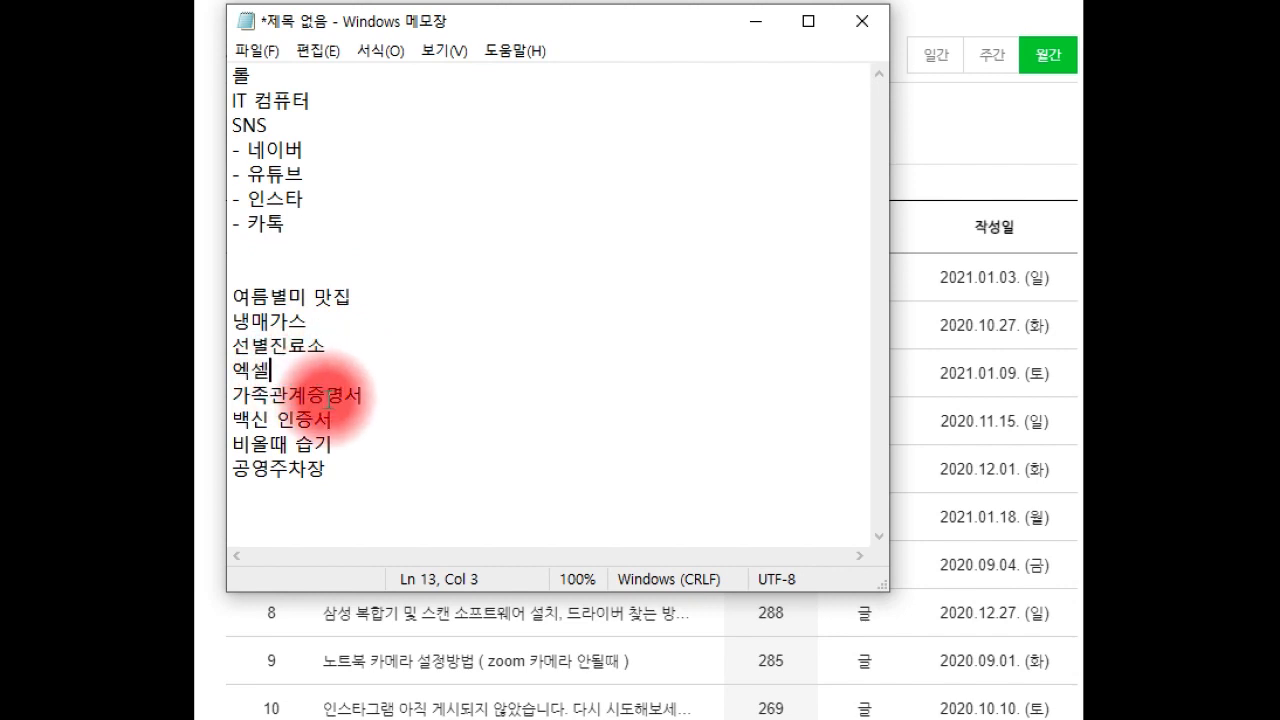
pyautogui.moveTo(389, 500); pyautogui.dragTo(232, 297)
# Step: Compare the ranked posts with the Notepad list beside them, change the ranking month to 2021.02, and move Notepad out of the way
pyautogui.moveTo(305, 22); pyautogui.dragTo(968, 26)
pyautogui.click(983, 245)
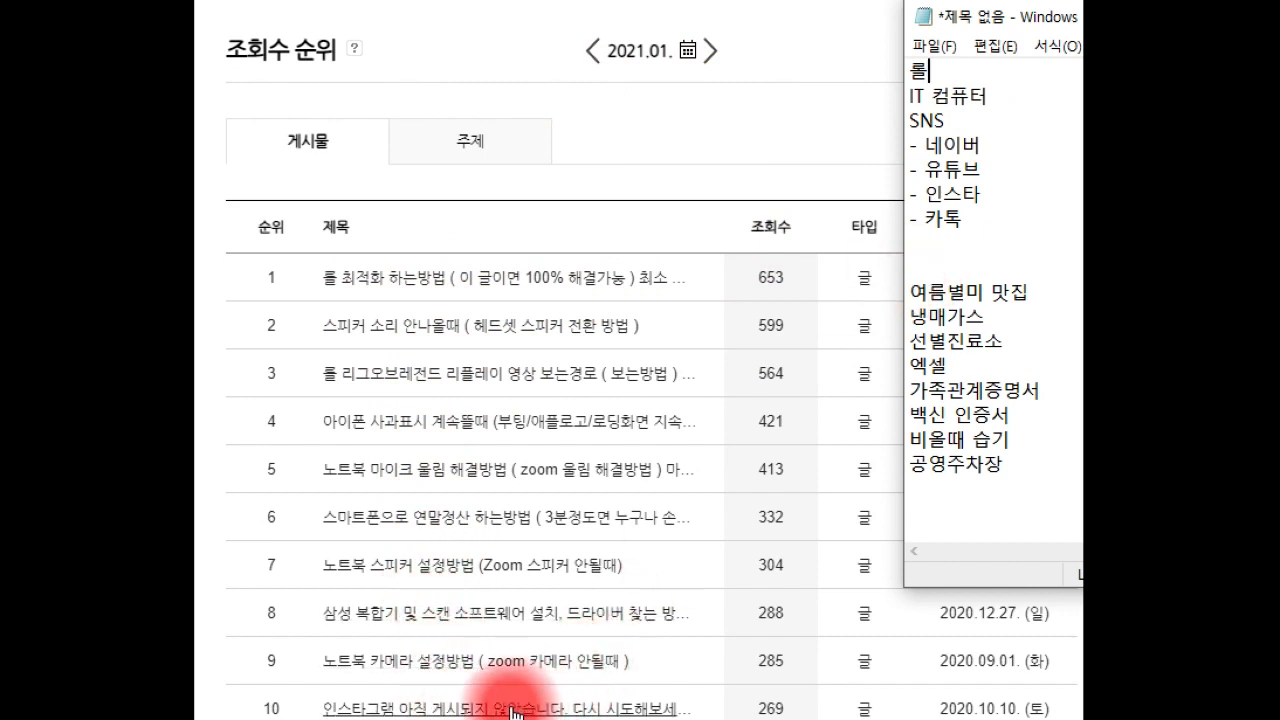
pyautogui.click(711, 53)
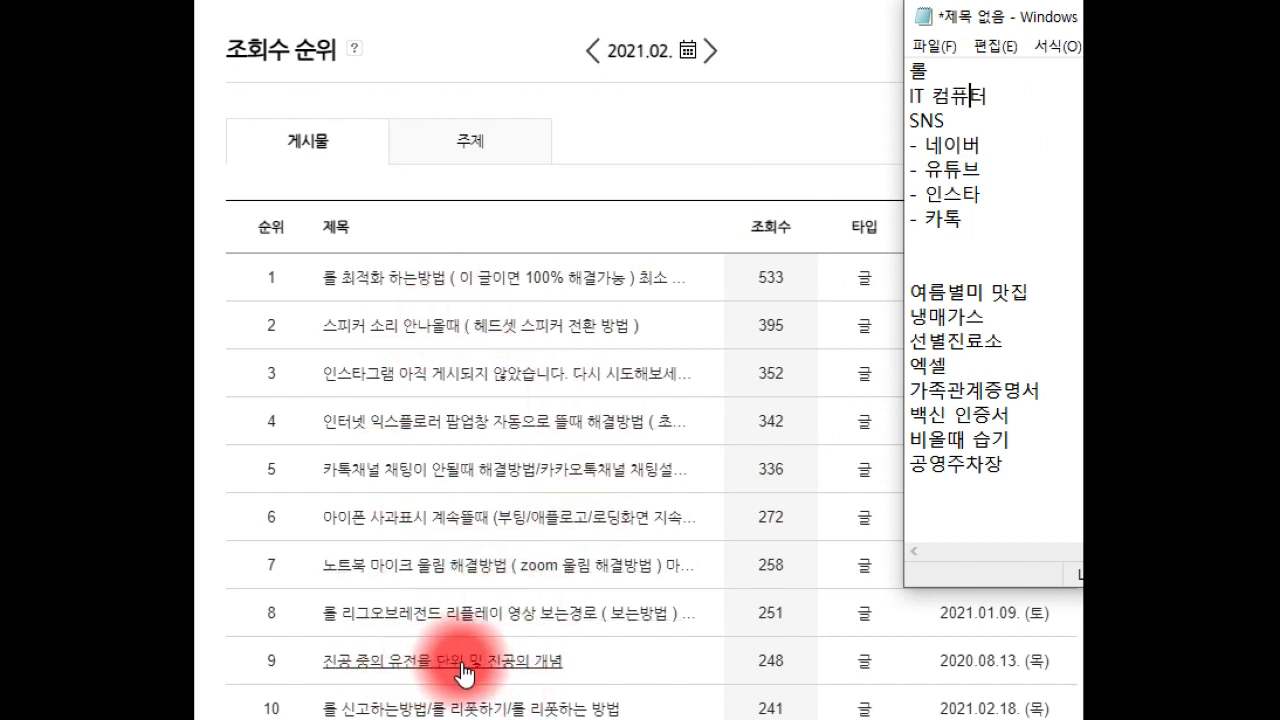
pyautogui.moveTo(1015, 19); pyautogui.dragTo(1210, 20)
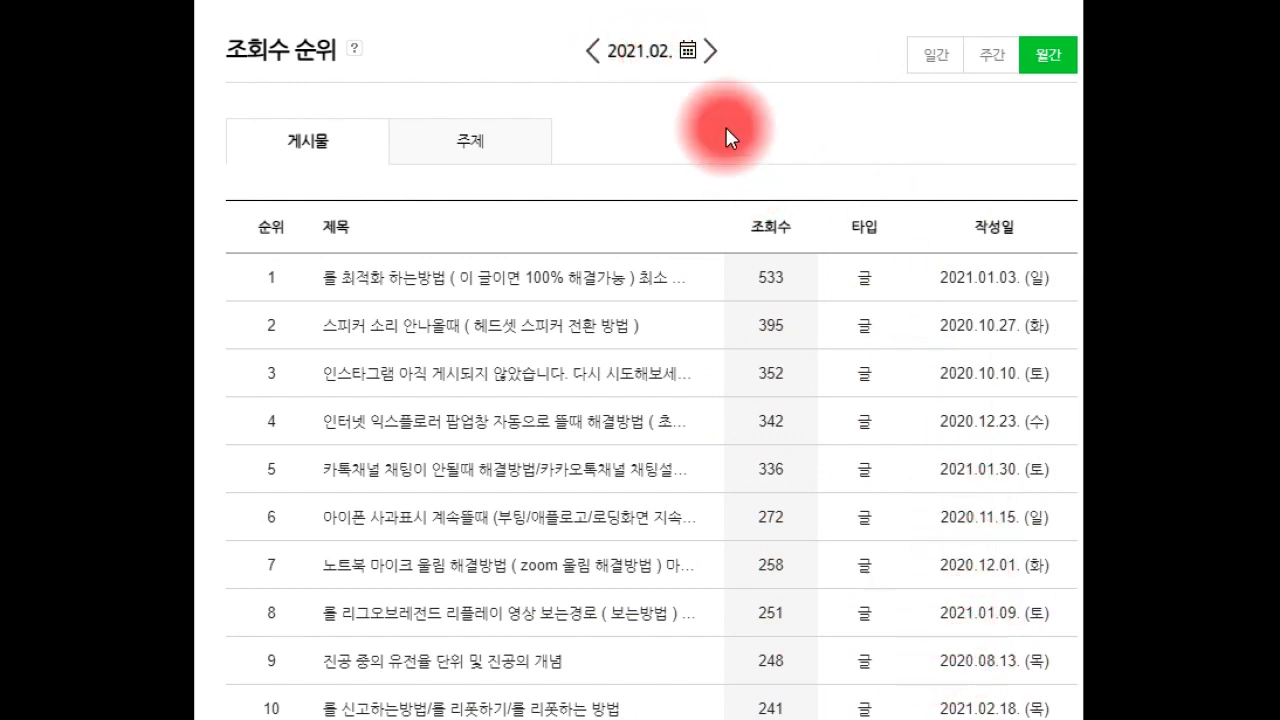
# Step: Open the statistics of the post 진공 중의 유전율 단위 및 진공의 개념 and review its daily views
pyautogui.click(448, 662)
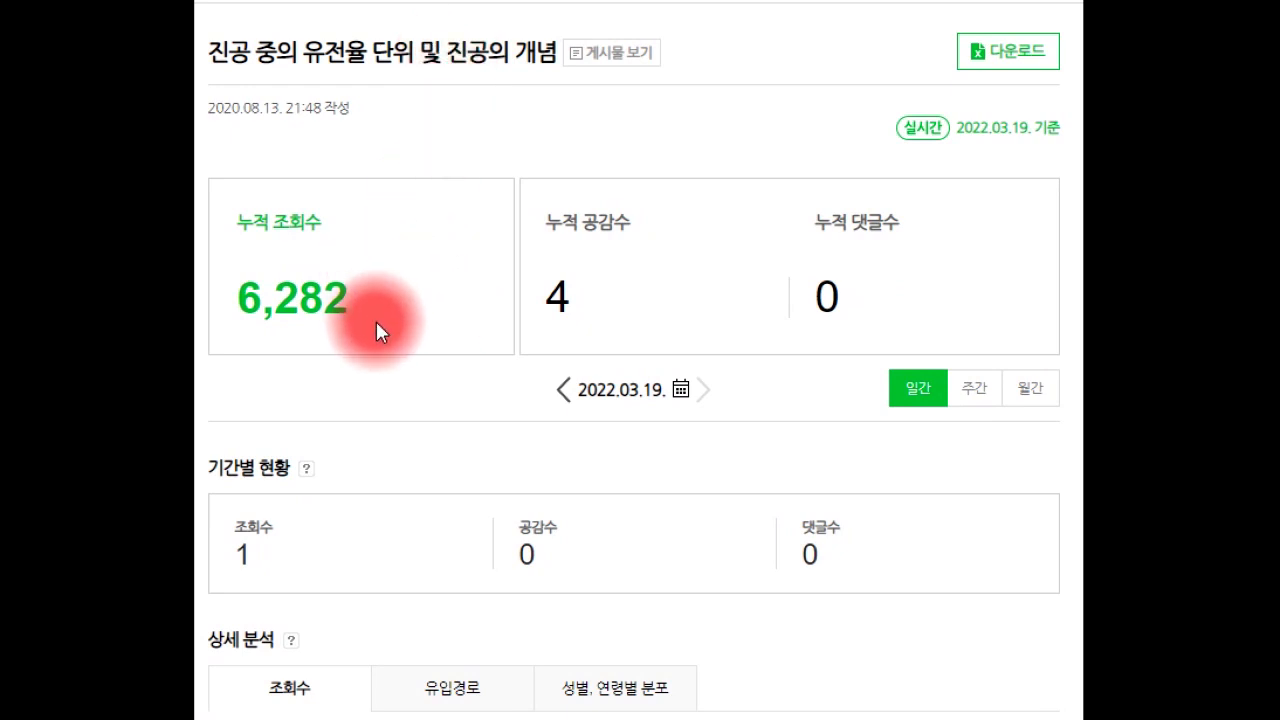
pyautogui.scroll(-8, 543, 349)
pyautogui.scroll(-1, 675, 712)
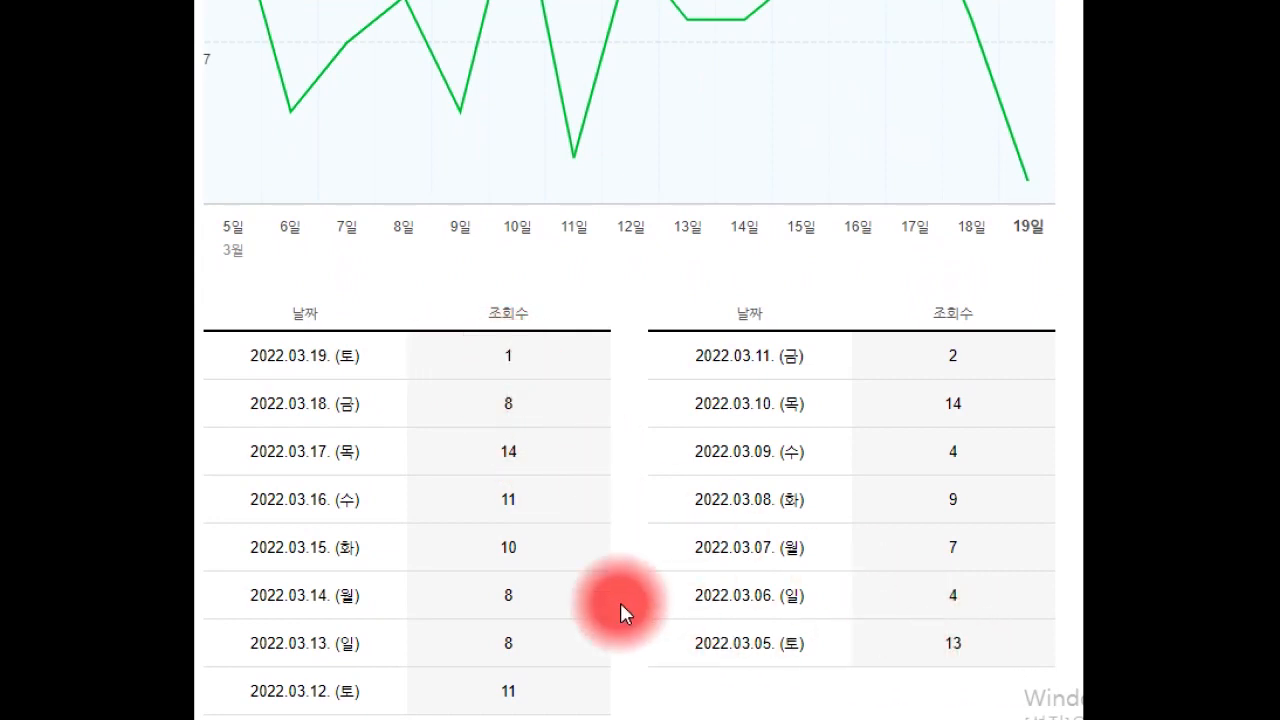
pyautogui.scroll(7, 511, 252)
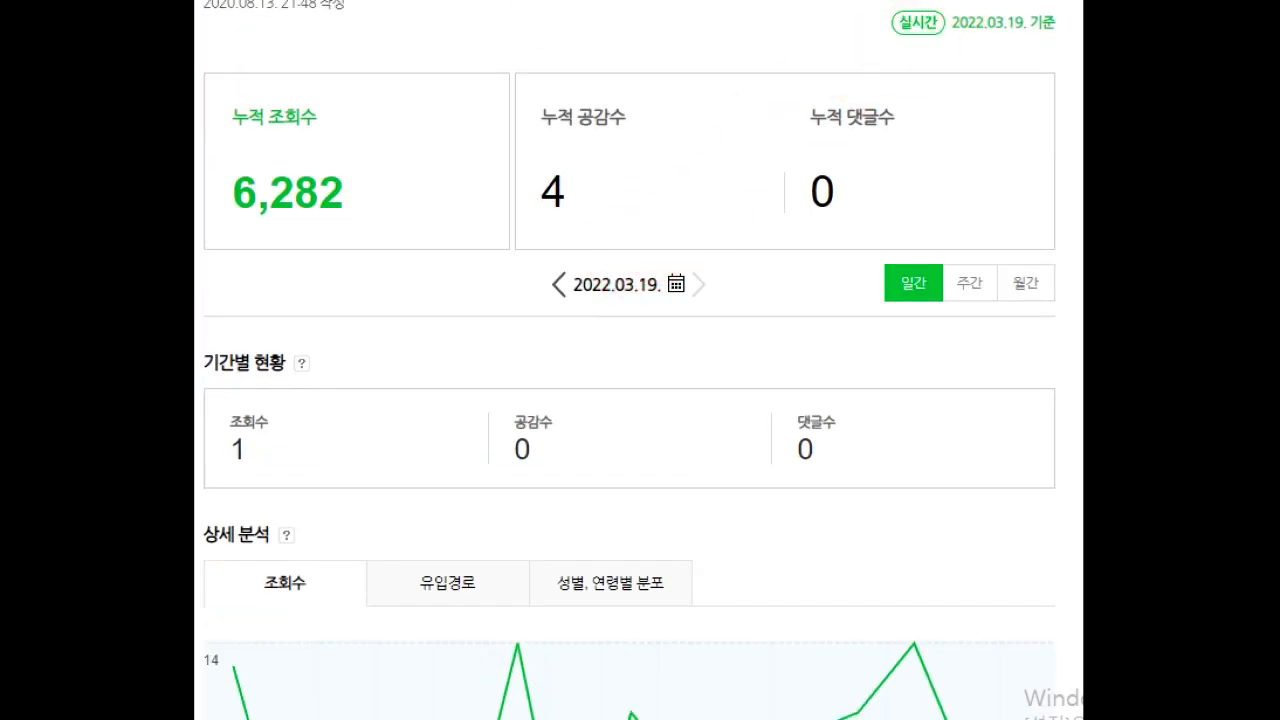
# Step: Open the blog post about 진공 중의 유전율, read through its content, and return to the 조회수 순위 ranking
pyautogui.click(663, 10)
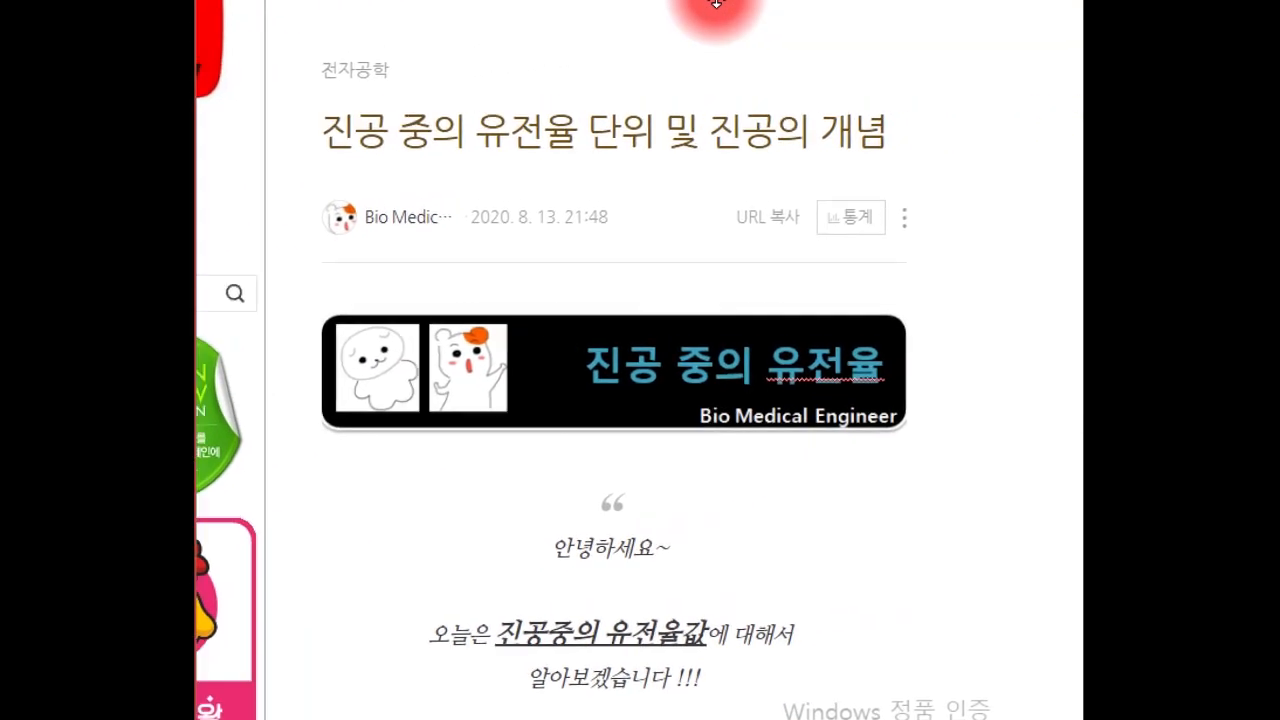
pyautogui.scroll(-8, 716, 360)
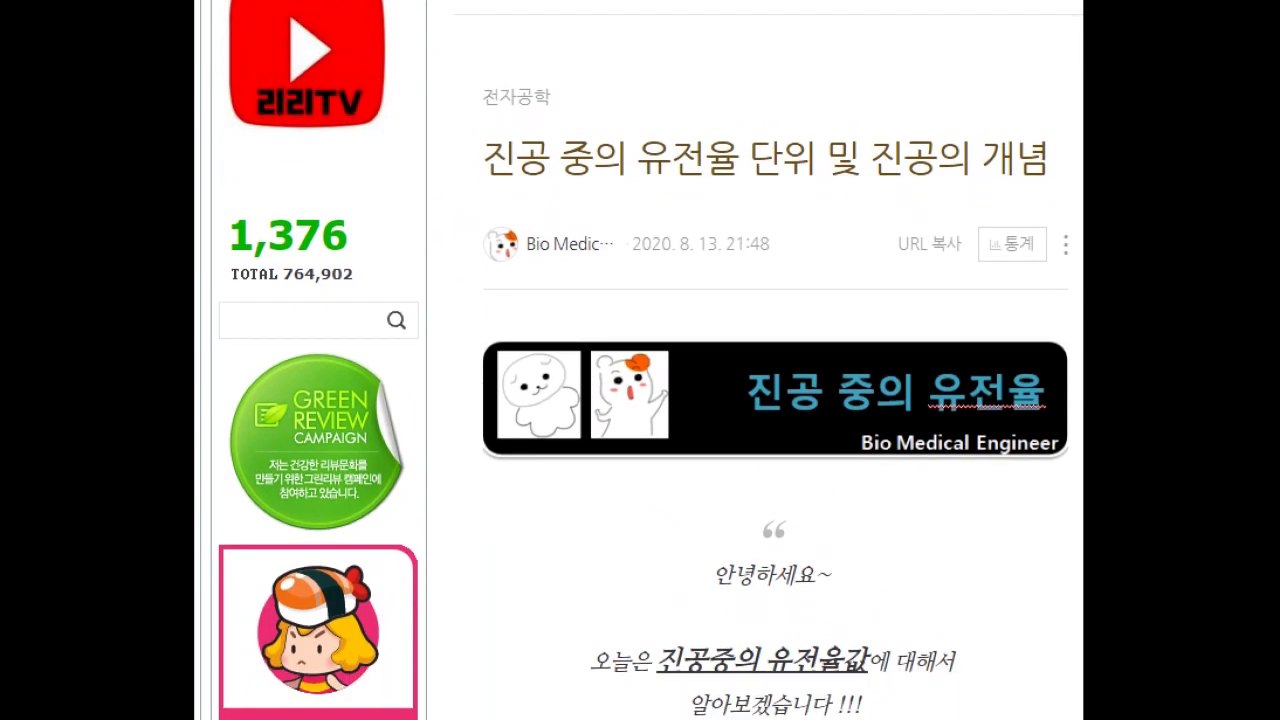
pyautogui.scroll(-8, 716, 360)
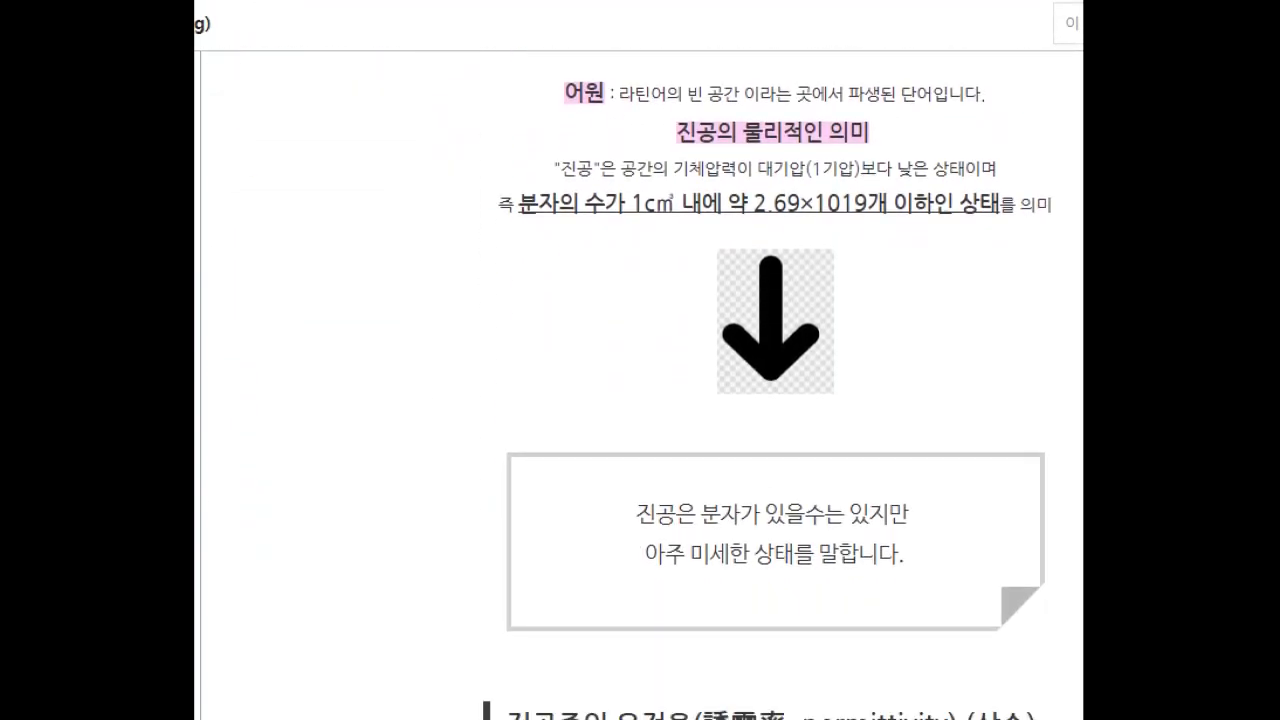
pyautogui.scroll(-3, 767, 372)
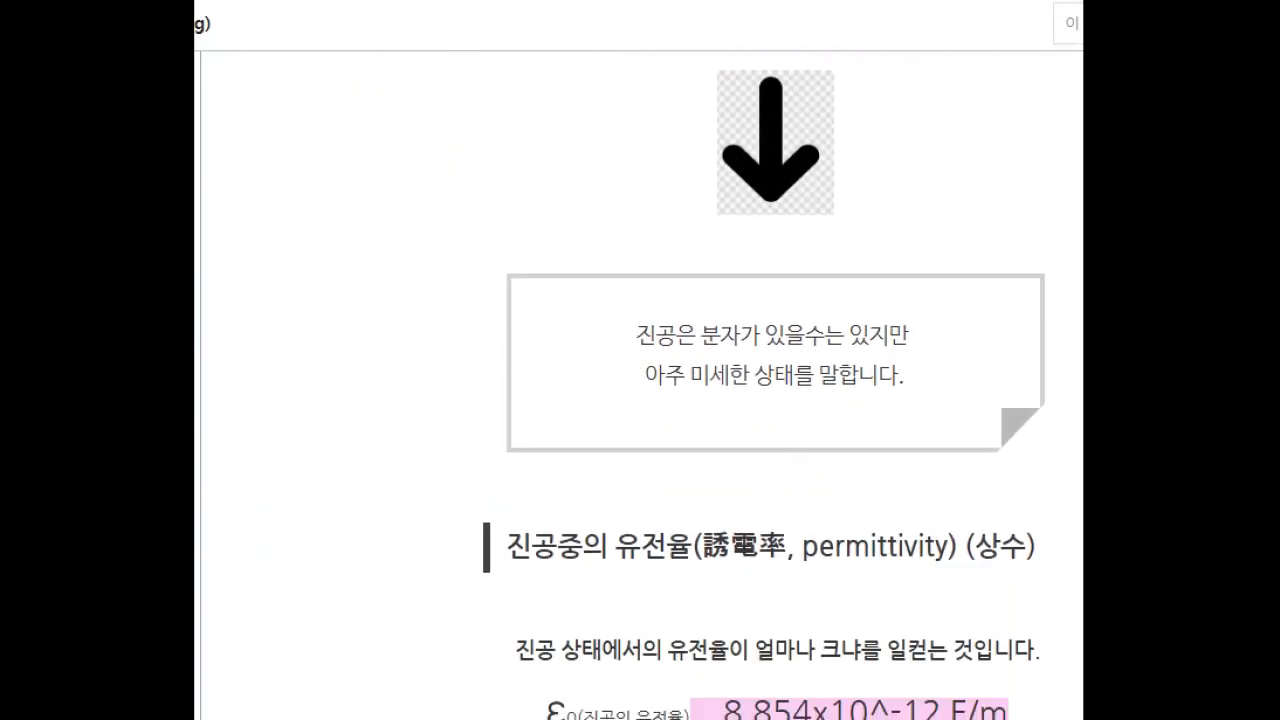
pyautogui.scroll(-5, 716, 385)
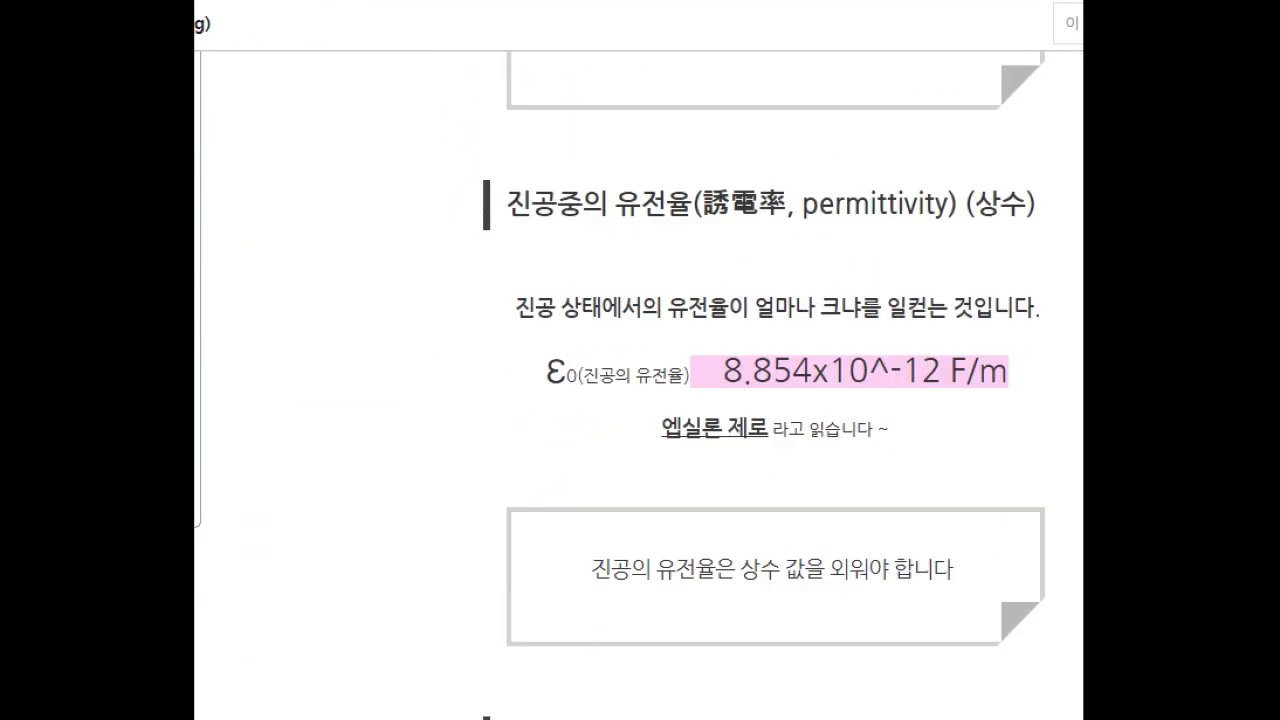
pyautogui.moveTo(1082, 215); pyautogui.dragTo(1074, 228)
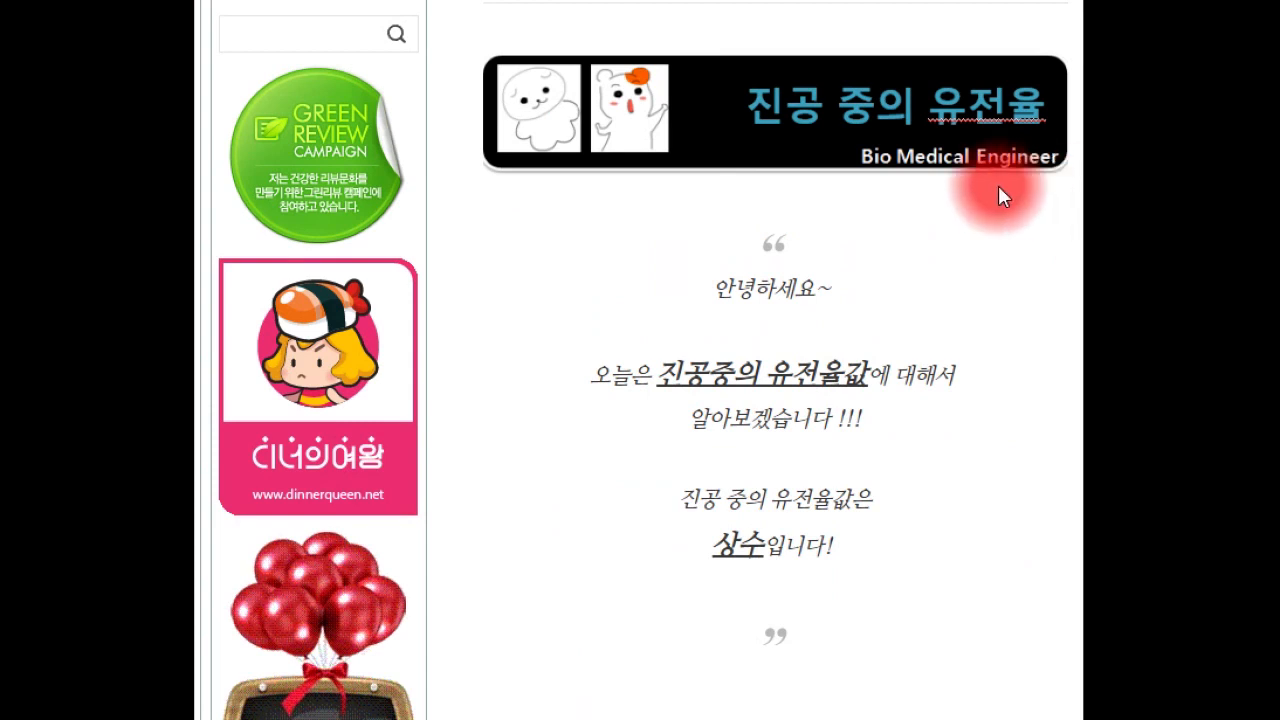
pyautogui.scroll(1, 565, 218)
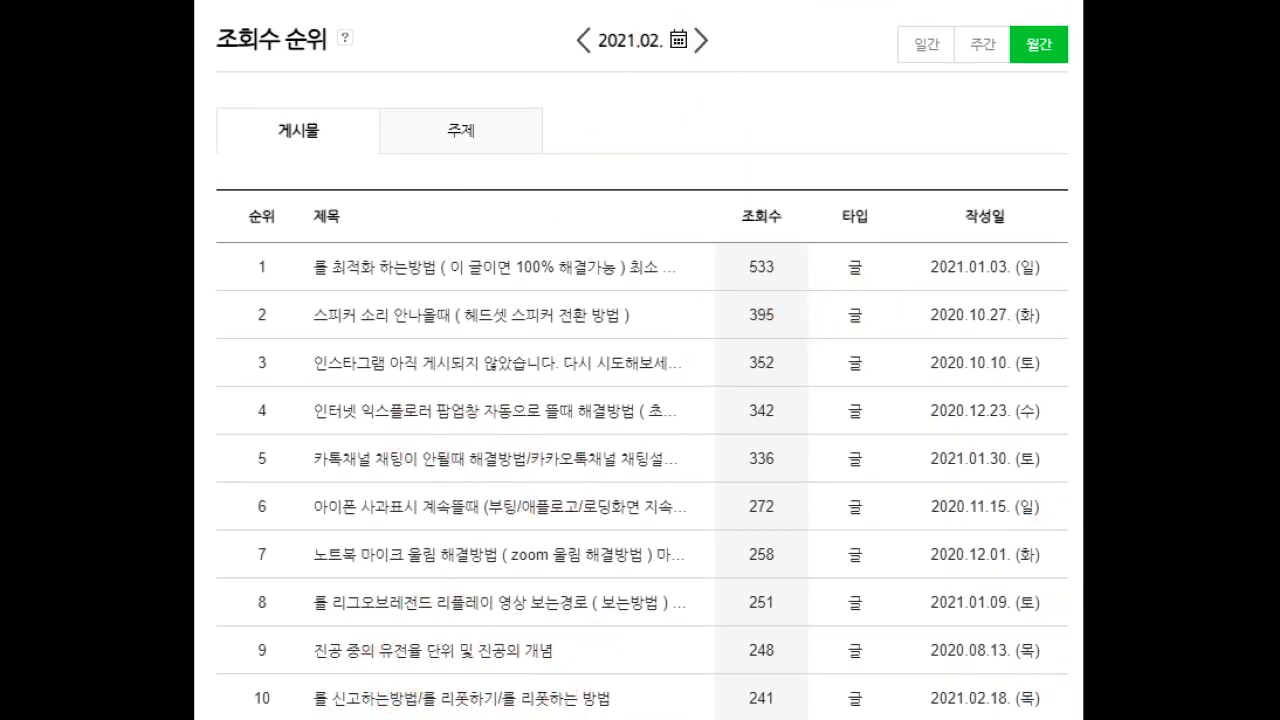
# Step: Bring Notepad back beside the 2021.02 ranking and highlight the topics from 롤 to 카톡
pyautogui.moveTo(1078, 52); pyautogui.dragTo(1023, 16)
pyautogui.click(1006, 231)
pyautogui.moveTo(980, 205); pyautogui.dragTo(857, 29)
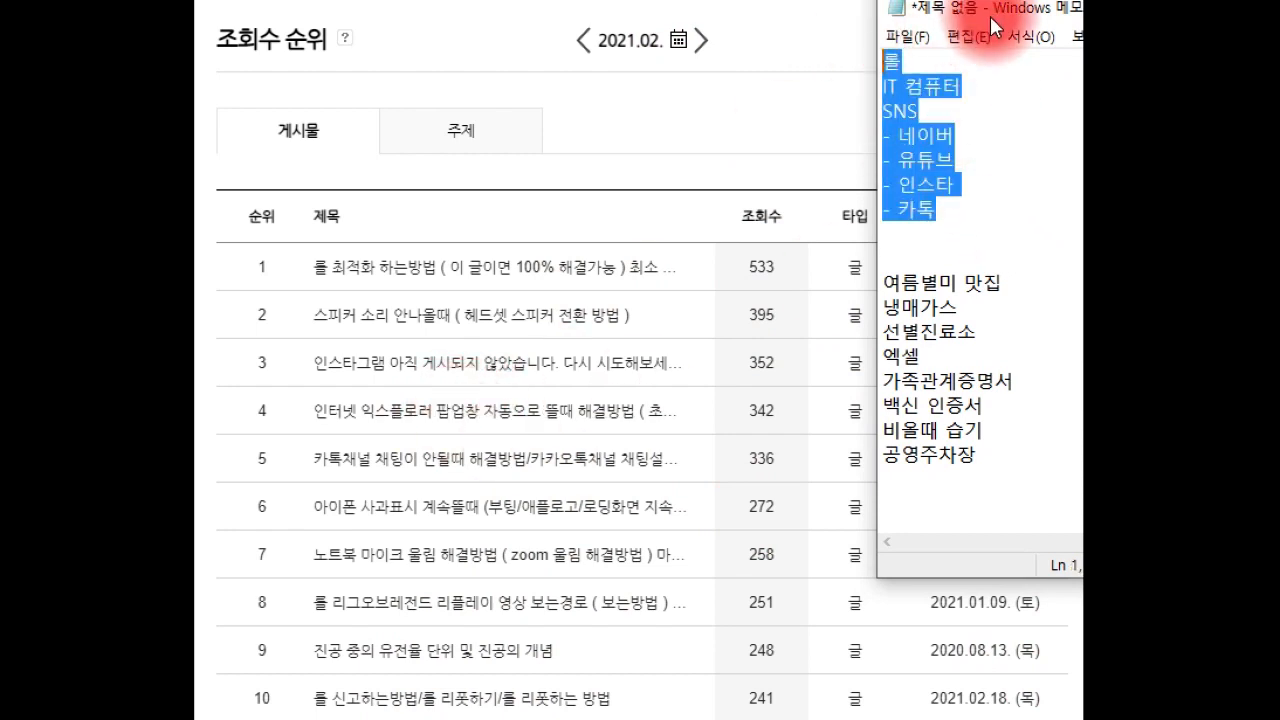
pyautogui.moveTo(992, 17); pyautogui.dragTo(1003, 97)
# Step: Change the ranking month to 2021.03 and compare its posts with the Notepad topic list
pyautogui.click(701, 42)
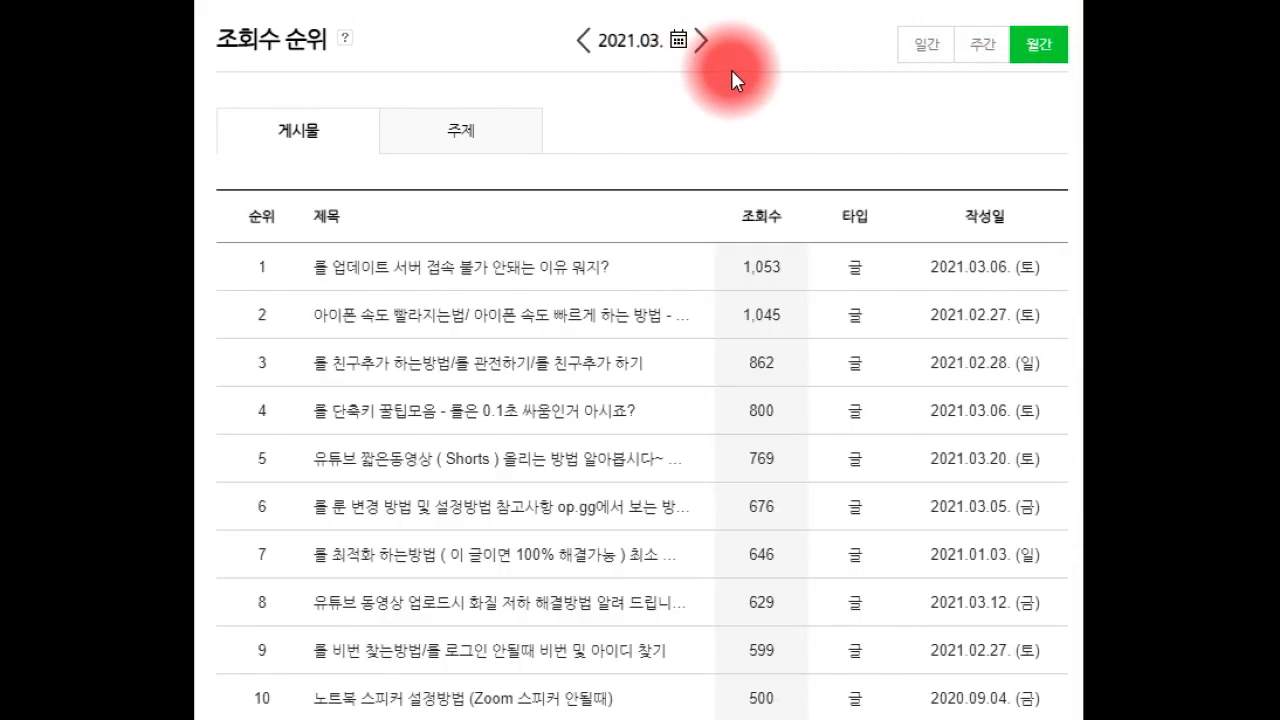
pyautogui.hotkey('alt', 'Tab')
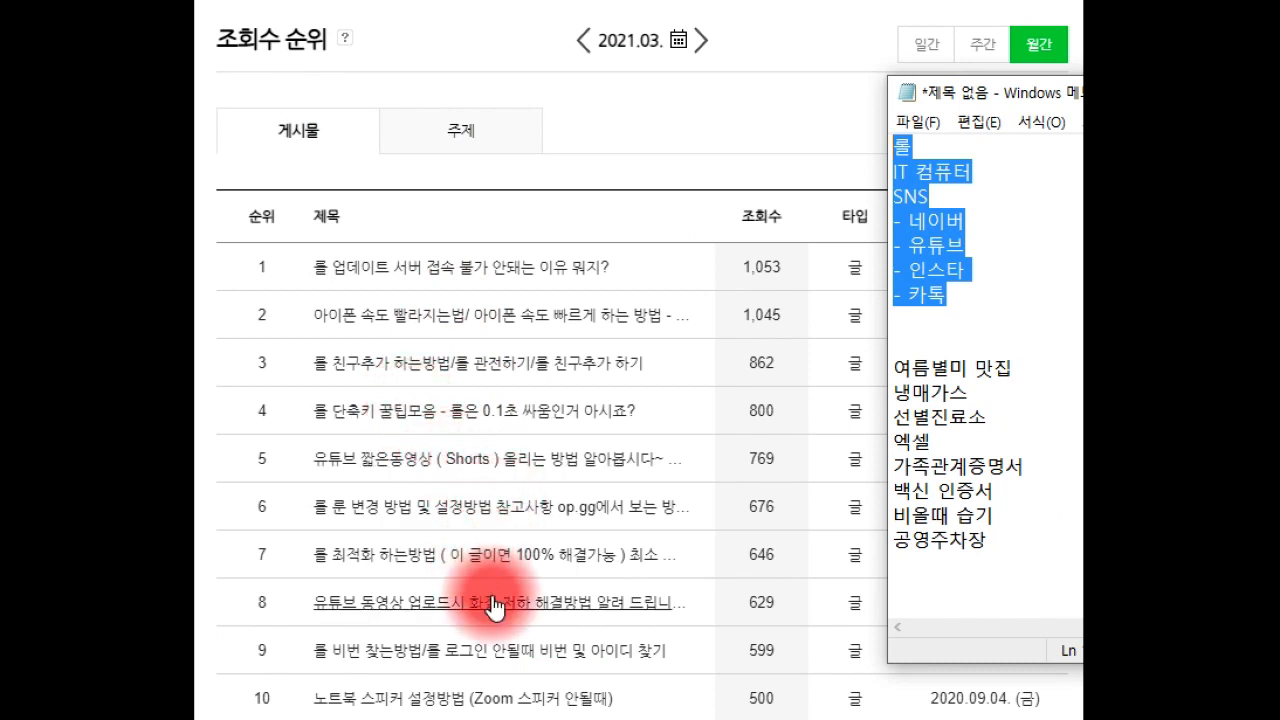
pyautogui.click(929, 172)
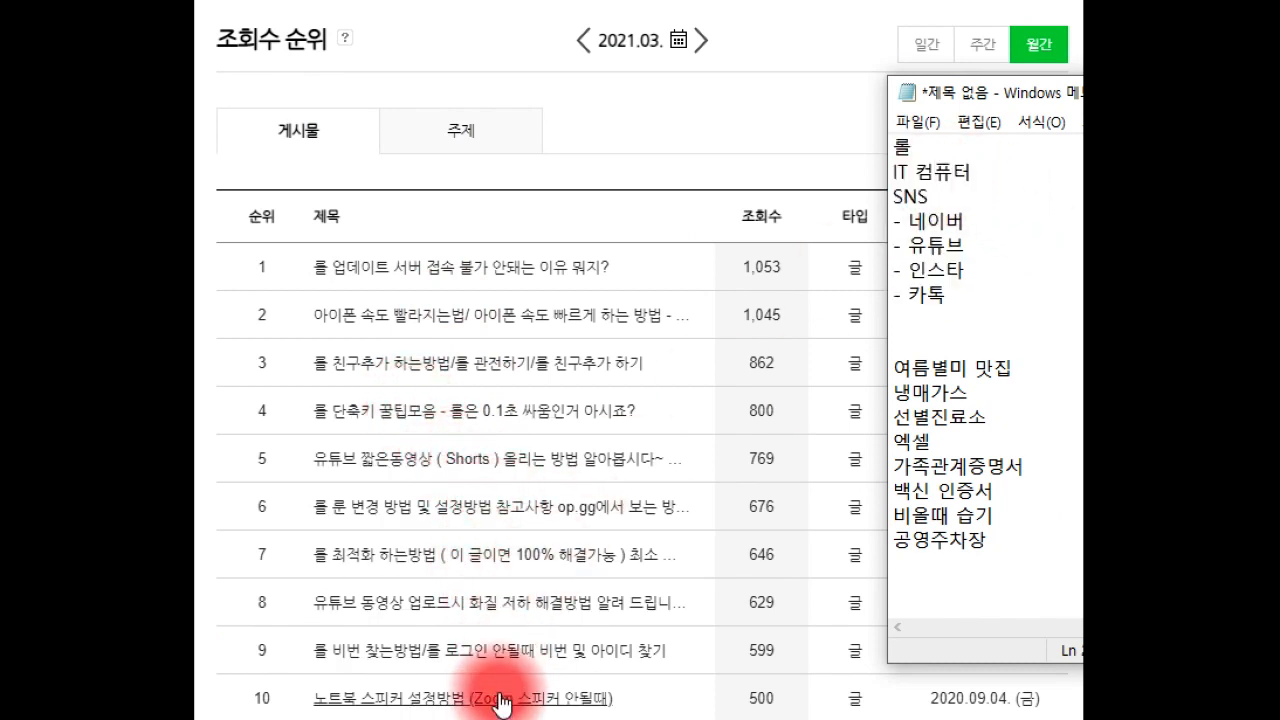
# Step: Switch the ranking between 2021.03 and 2021.04 to compare them, and look through the 2021.04 posts down to rank 20
pyautogui.click(705, 45)
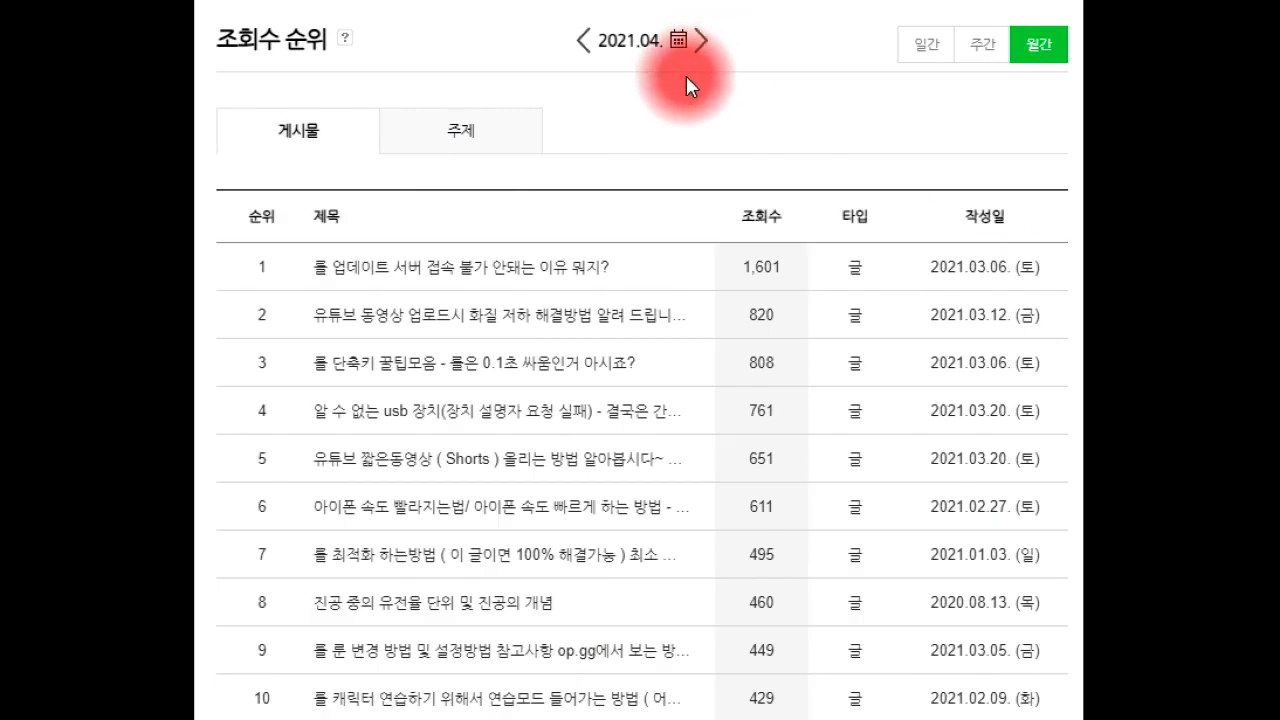
pyautogui.click(584, 52)
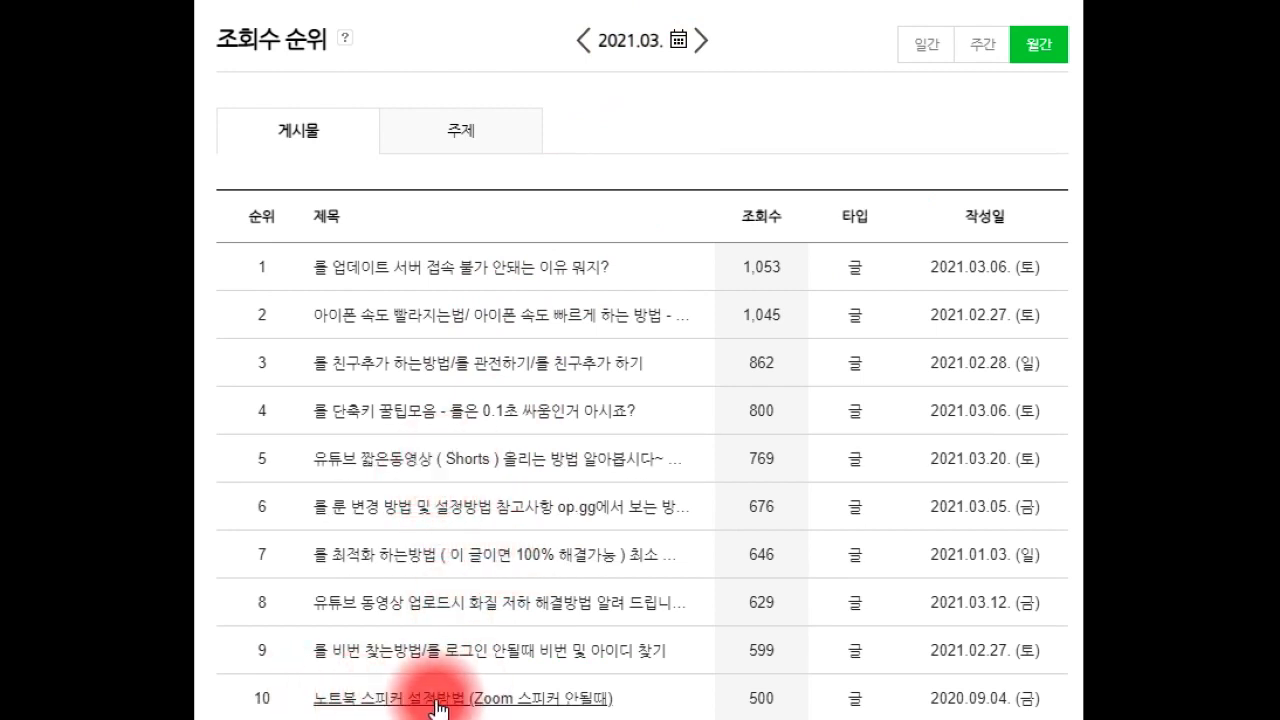
pyautogui.click(701, 42)
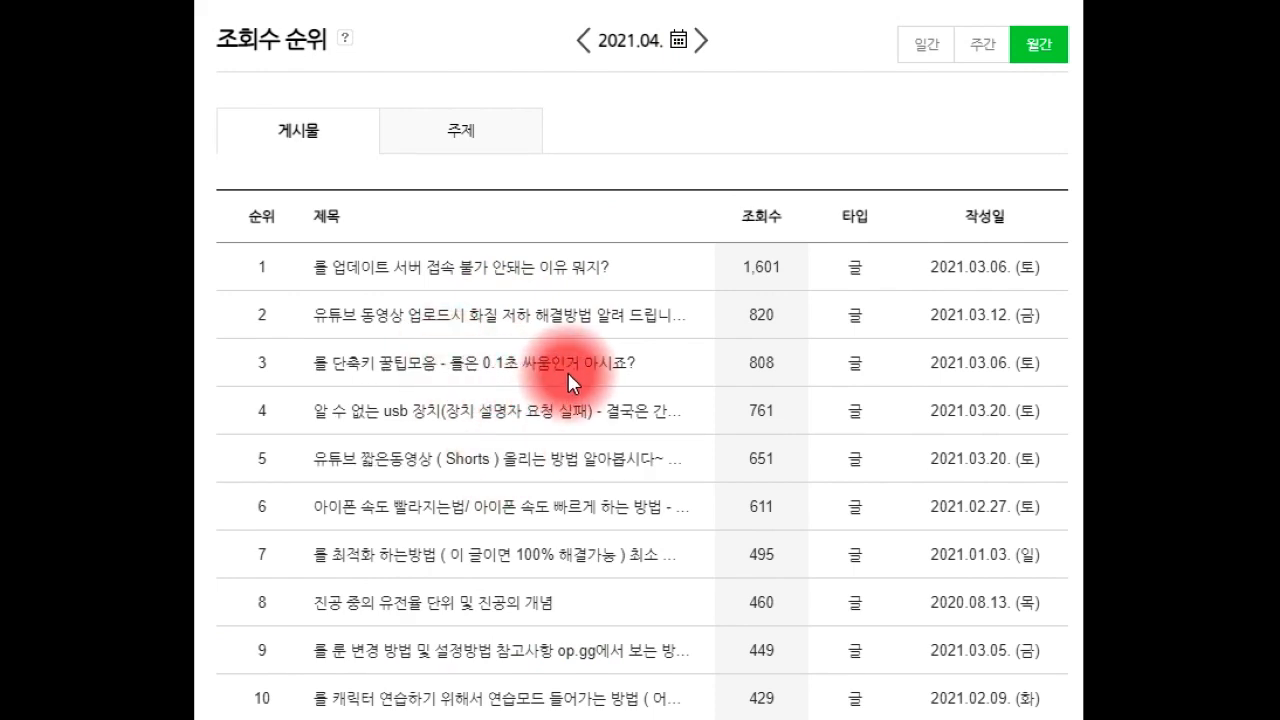
pyautogui.scroll(-6, 612, 400)
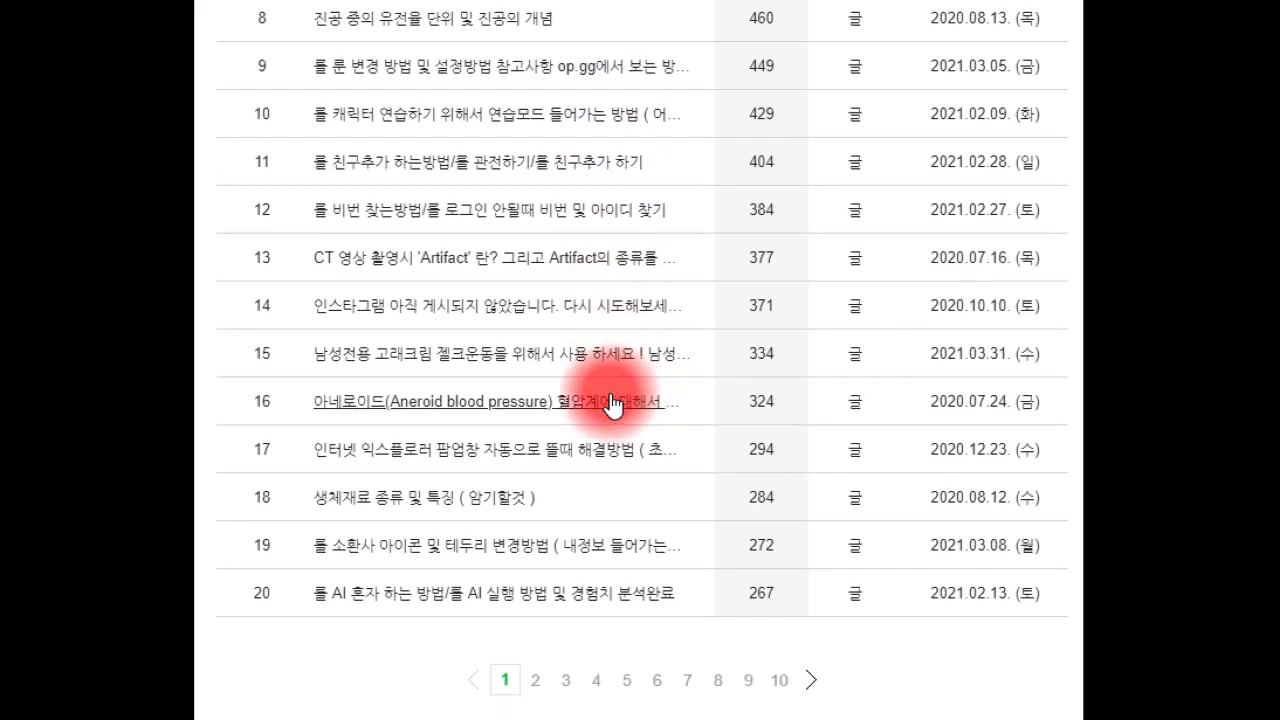
pyautogui.scroll(5, 655, 325)
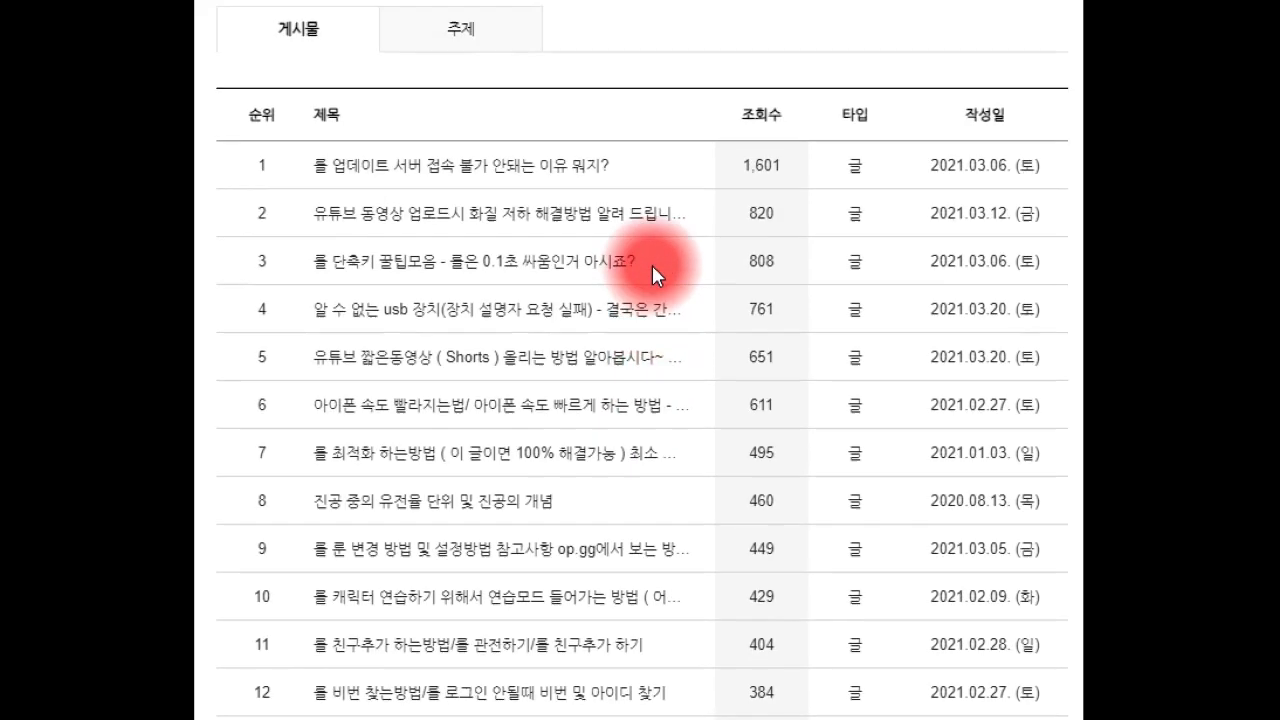
pyautogui.scroll(1, 652, 265)
# Step: Return the ranking to 2021.03 and look through its posts down to rank 20
pyautogui.click(583, 43)
pyautogui.scroll(-4, 600, 260)
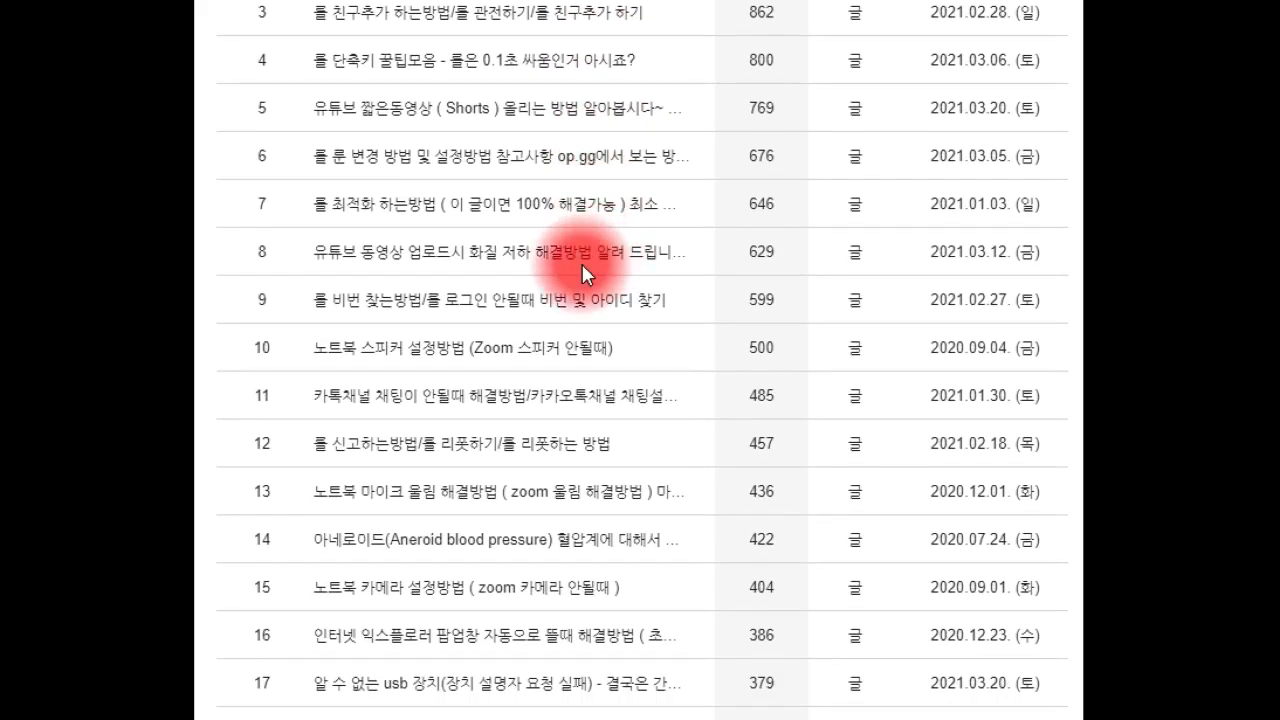
pyautogui.scroll(-1, 448, 357)
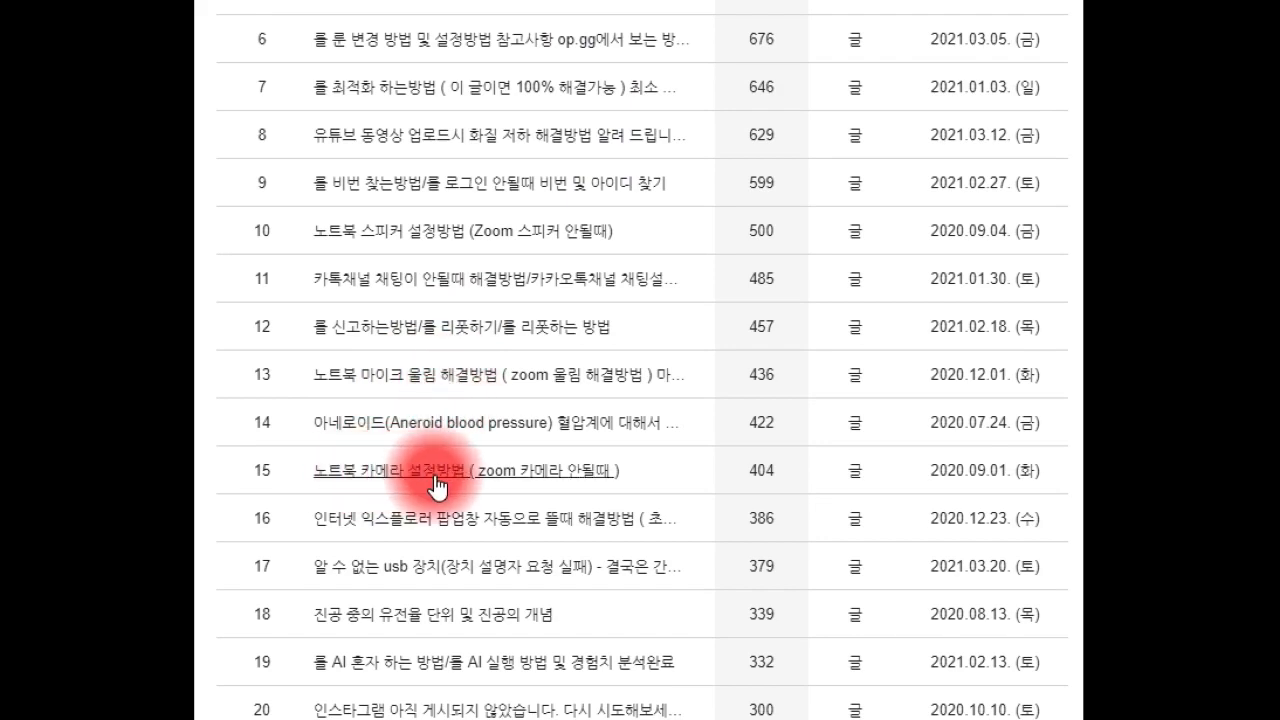
pyautogui.scroll(4, 614, 450)
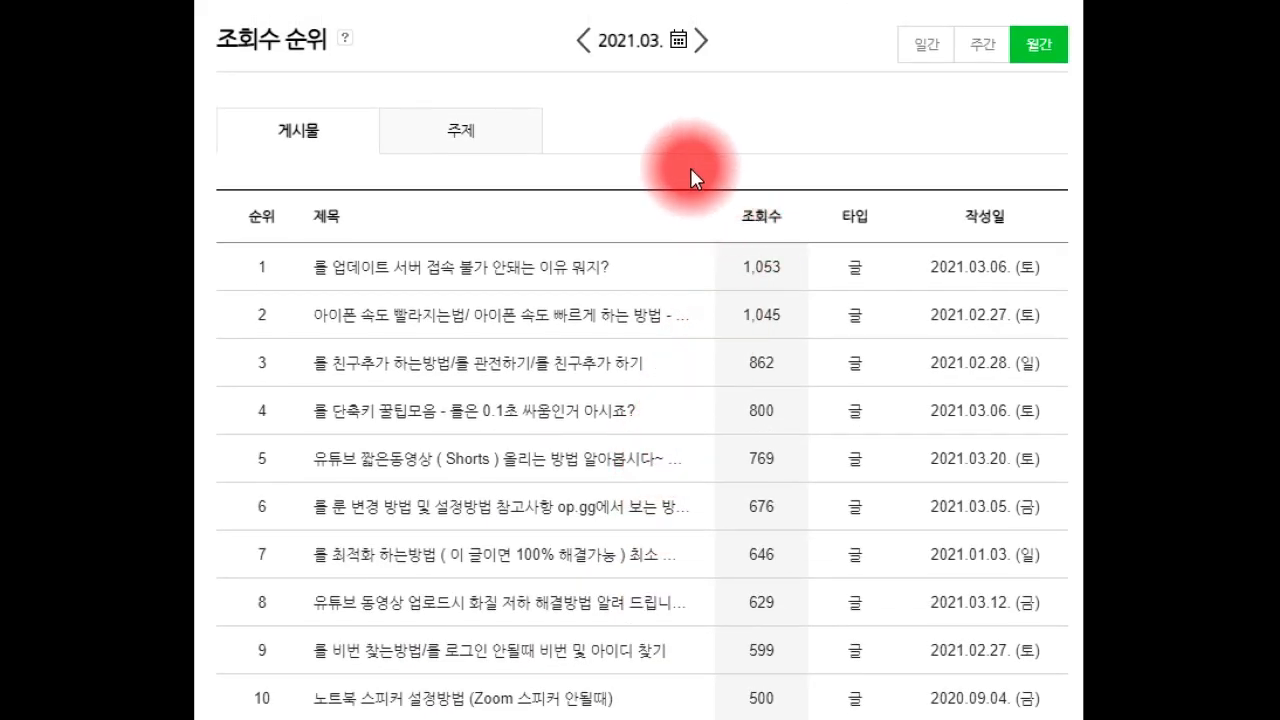
# Step: Check the Notepad topics against the 2021.03 ranking, advance the month to 2021.04, and show the topics over it again
pyautogui.click(909, 700)
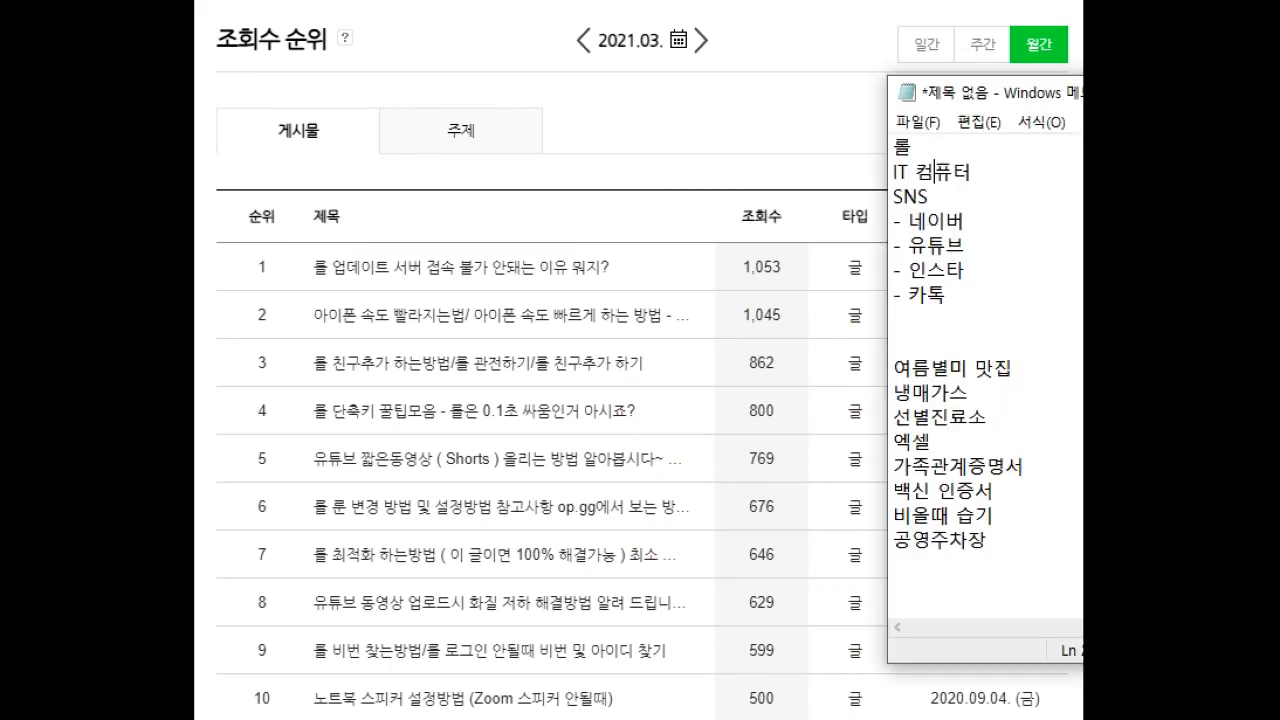
pyautogui.click(704, 44)
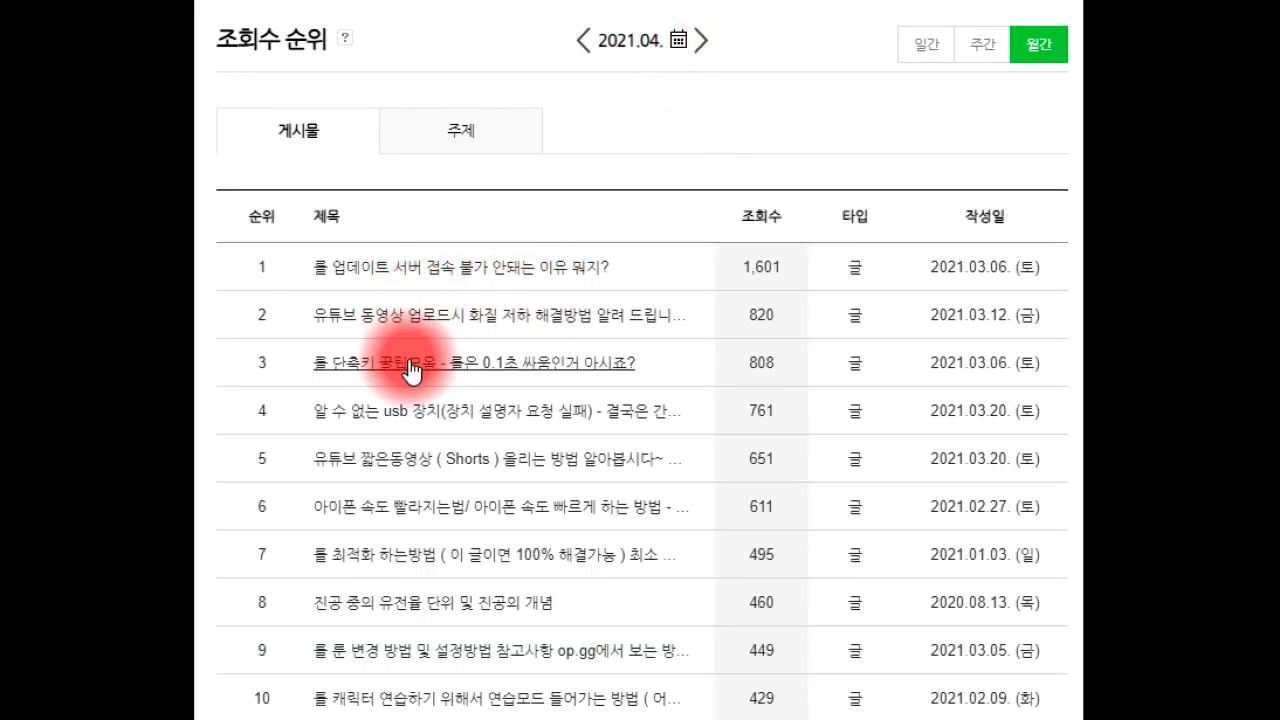
pyautogui.hotkey('alt', 'Tab')
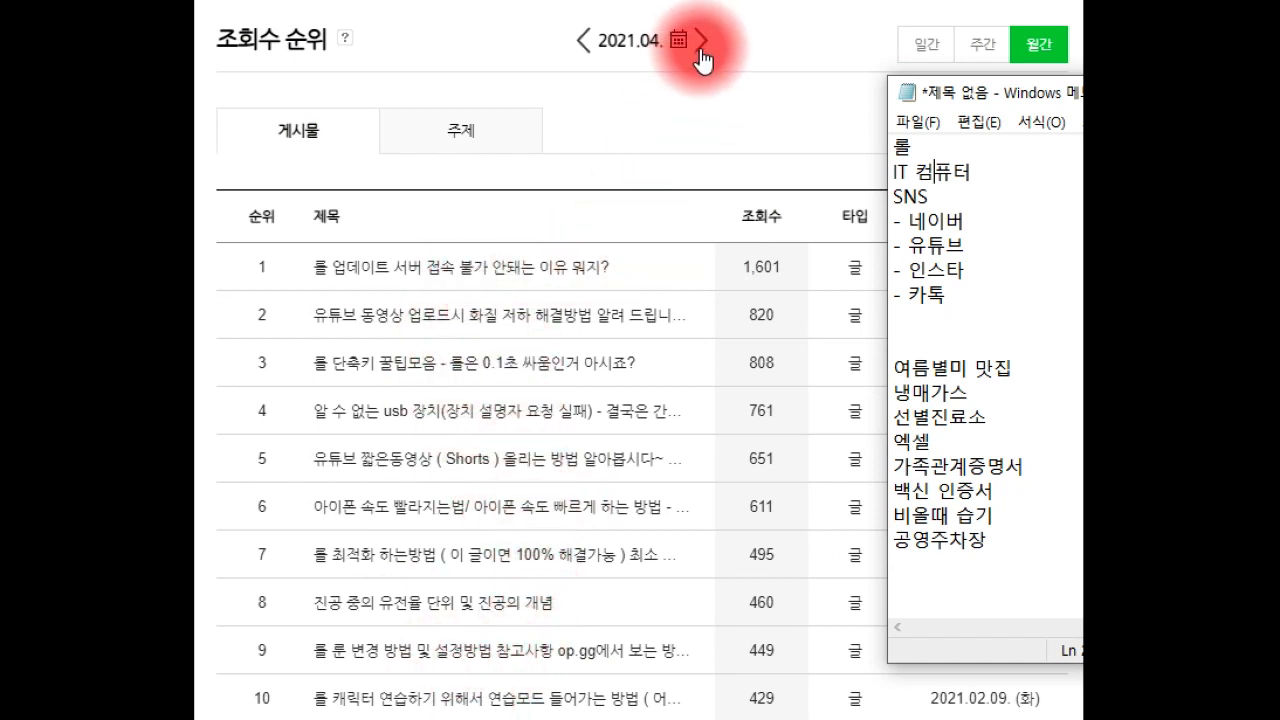
# Step: Check the Notepad topics against the 2021.04 ranking, and compare the 2021.05 and 2021.06 post rankings
pyautogui.moveTo(979, 286); pyautogui.dragTo(872, 89)
pyautogui.click(975, 266)
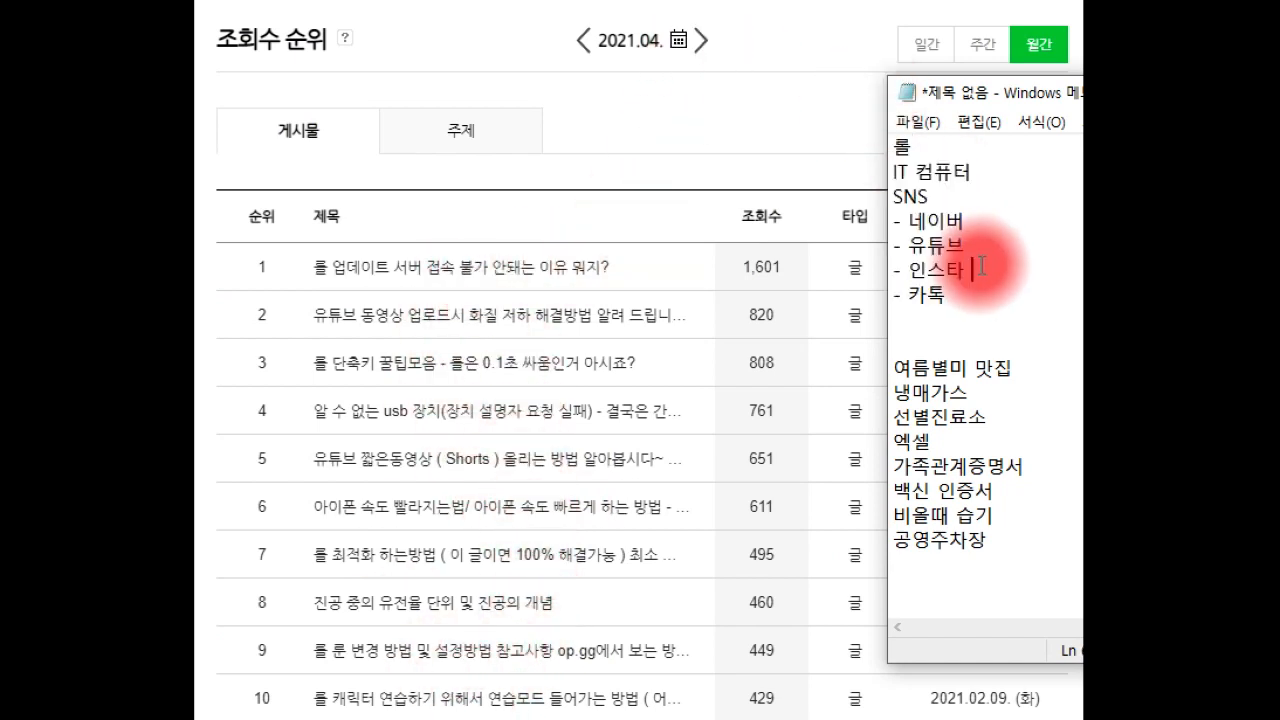
pyautogui.click(699, 52)
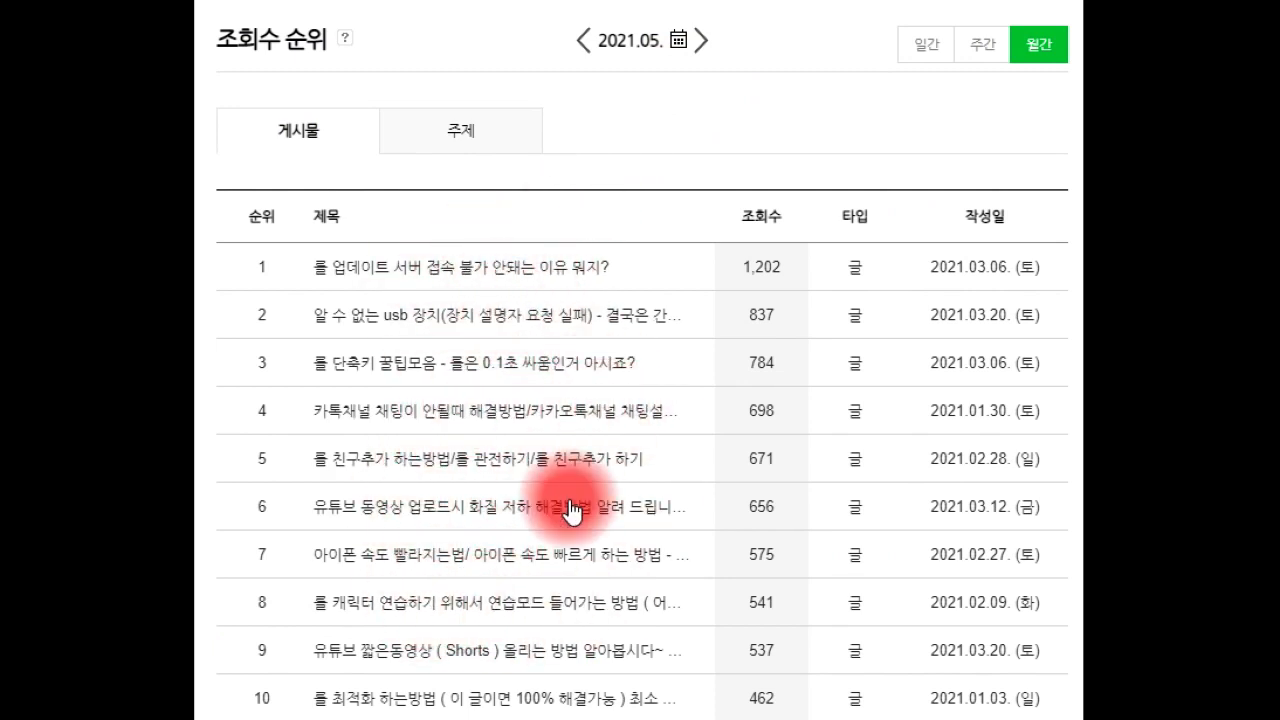
pyautogui.click(701, 42)
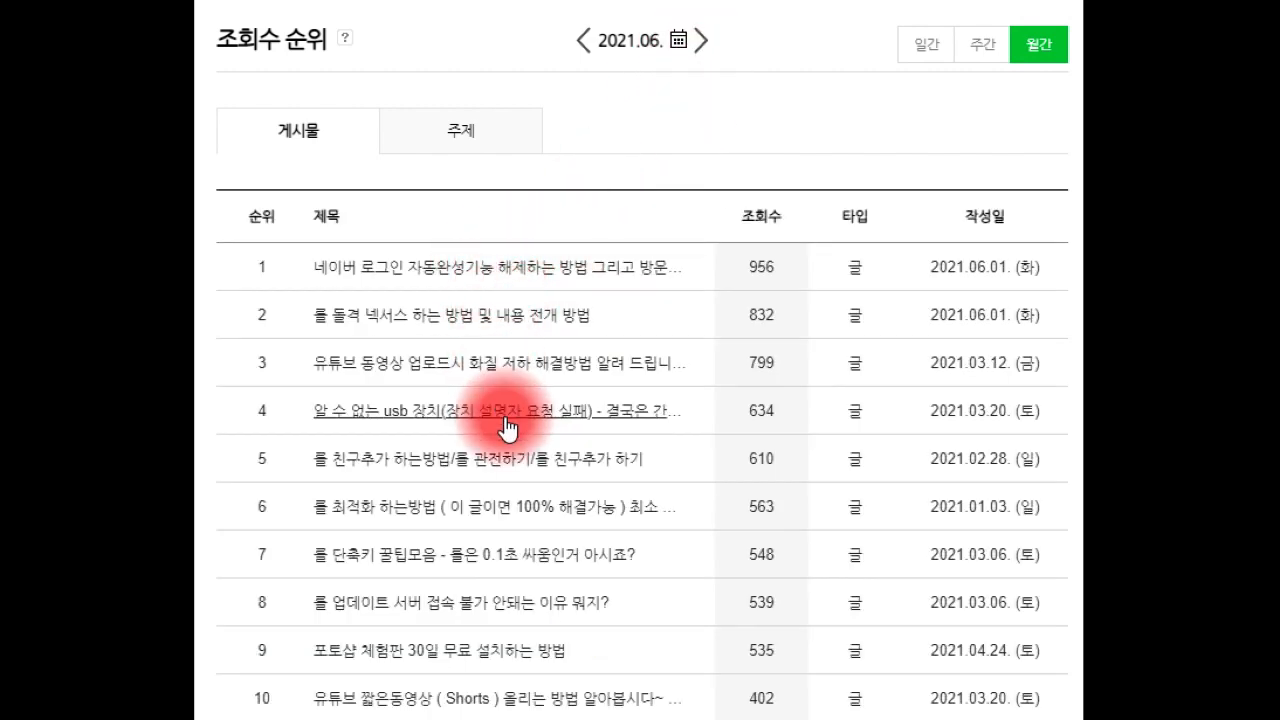
# Step: Open the statistics of the post "포토샵 체험판 30일 무료 설치하는 방법" and look through its daily views
pyautogui.click(468, 660)
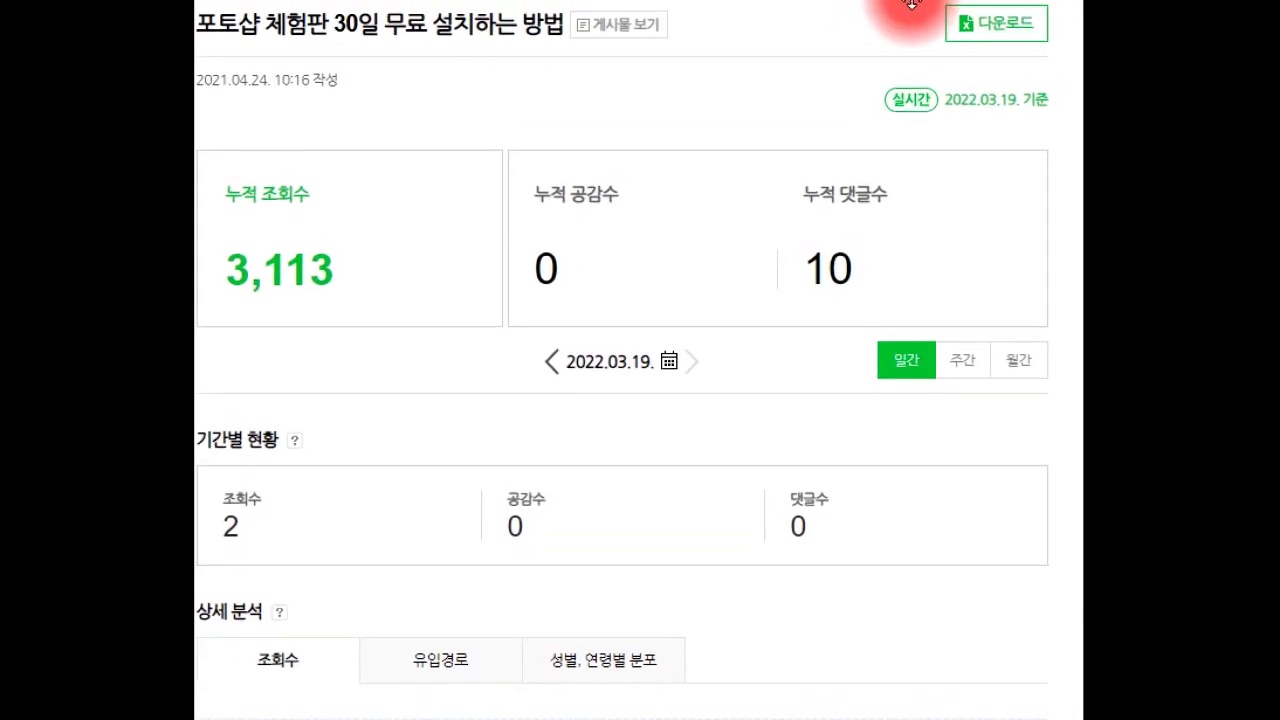
pyautogui.scroll(-5, 640, 360)
pyautogui.scroll(-2, 640, 360)
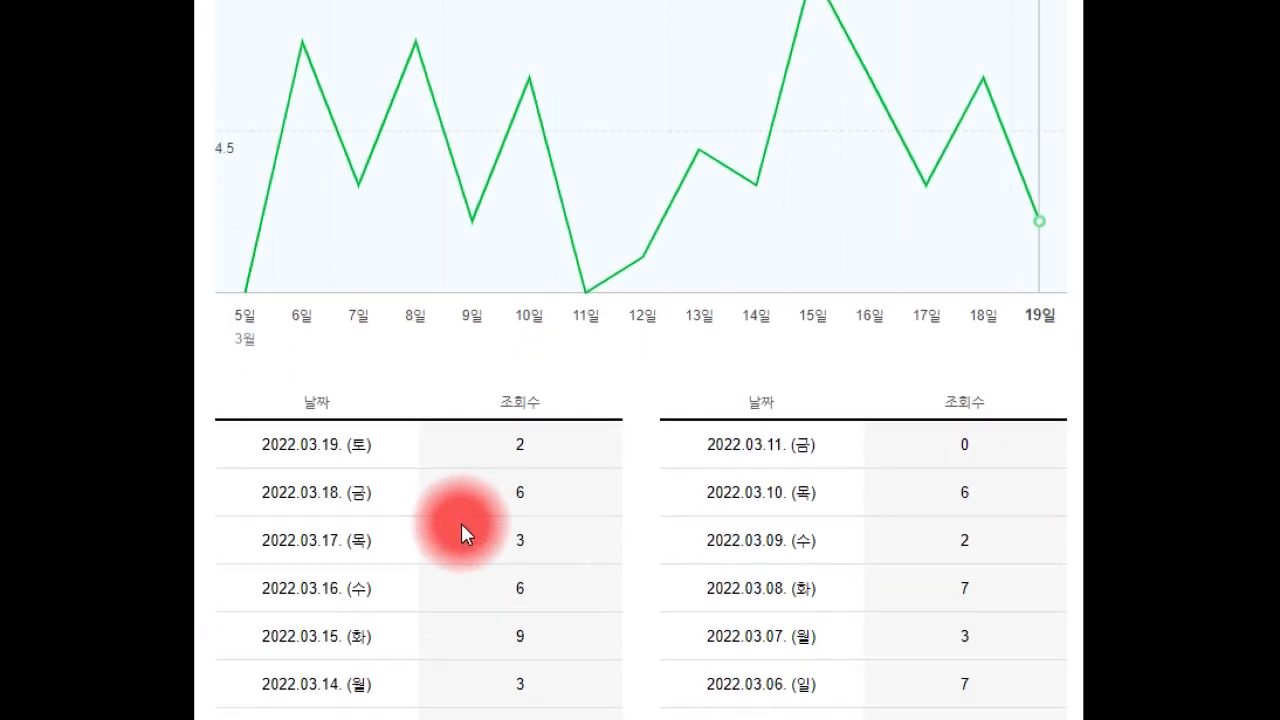
pyautogui.scroll(8, 484, 391)
pyautogui.scroll(1, 286, 277)
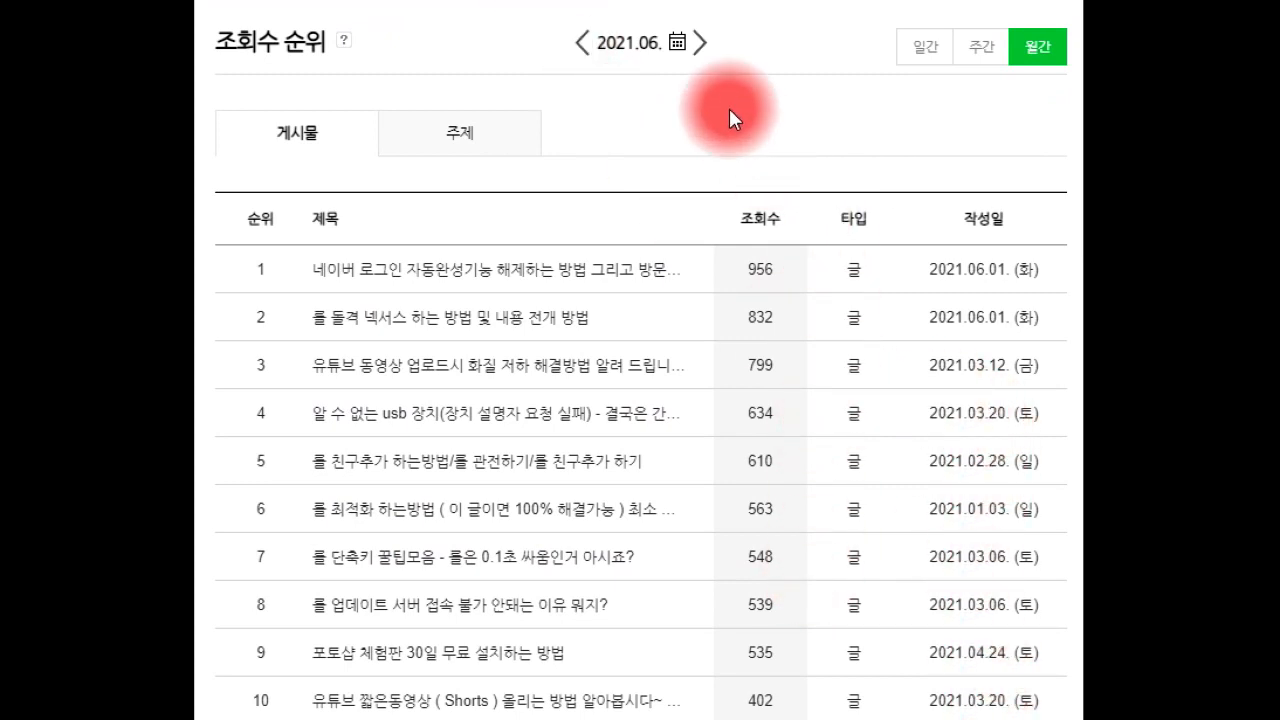
# Step: Advance the ranking to 2021.07 and compare its posts with the Notepad topic list
pyautogui.click(701, 43)
pyautogui.click(1010, 719)
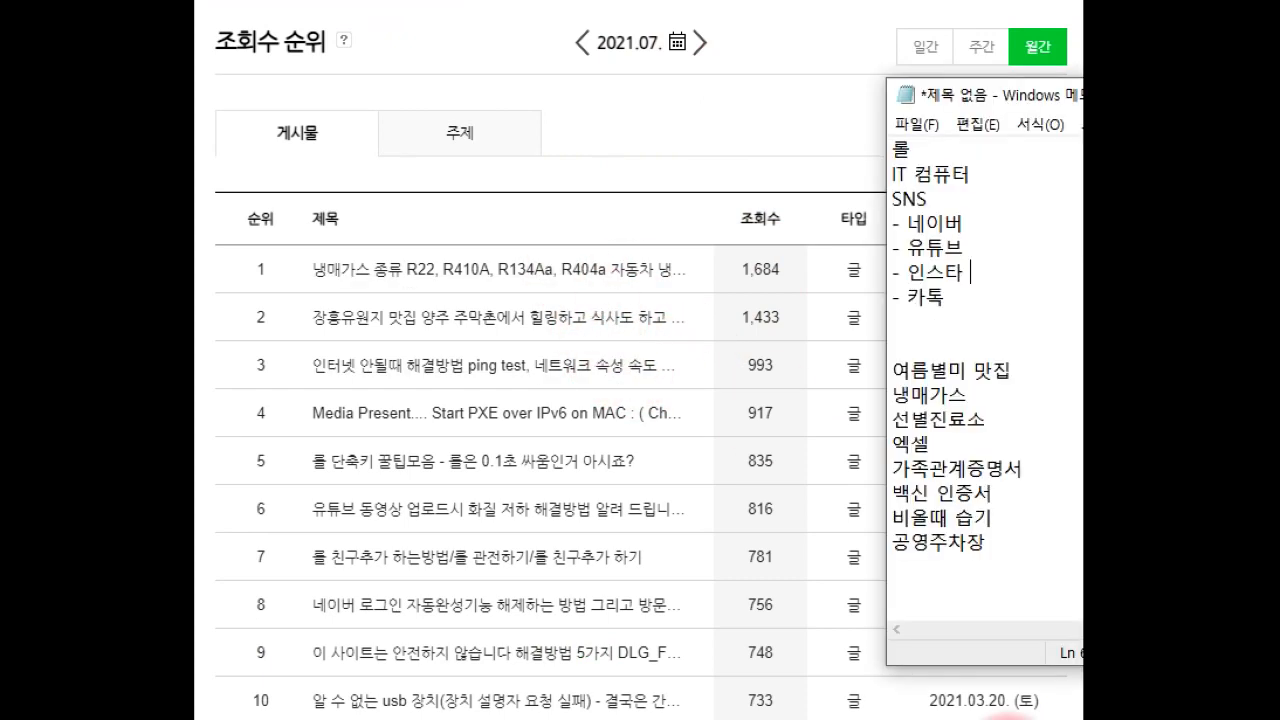
pyautogui.click(1003, 510)
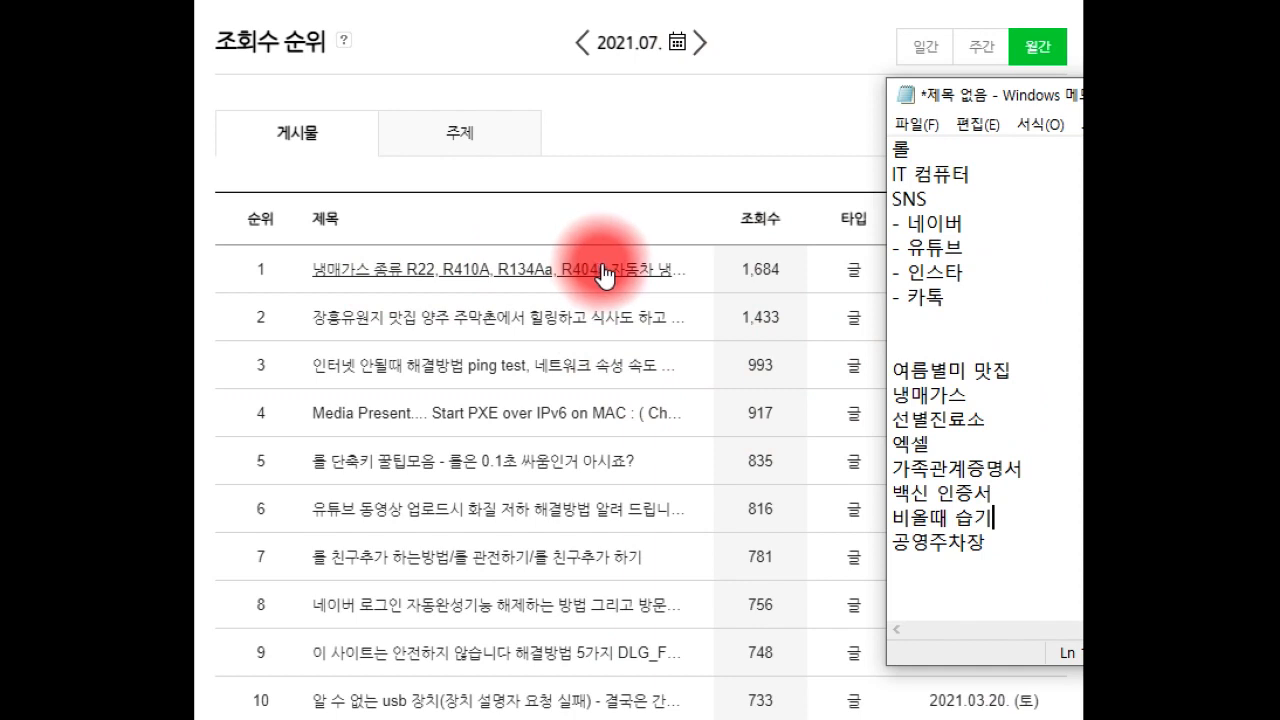
# Step: Open the statistics of the "장흥유원지 맛집 양주 주막촌" post and examine its daily view chart and table
pyautogui.click(552, 318)
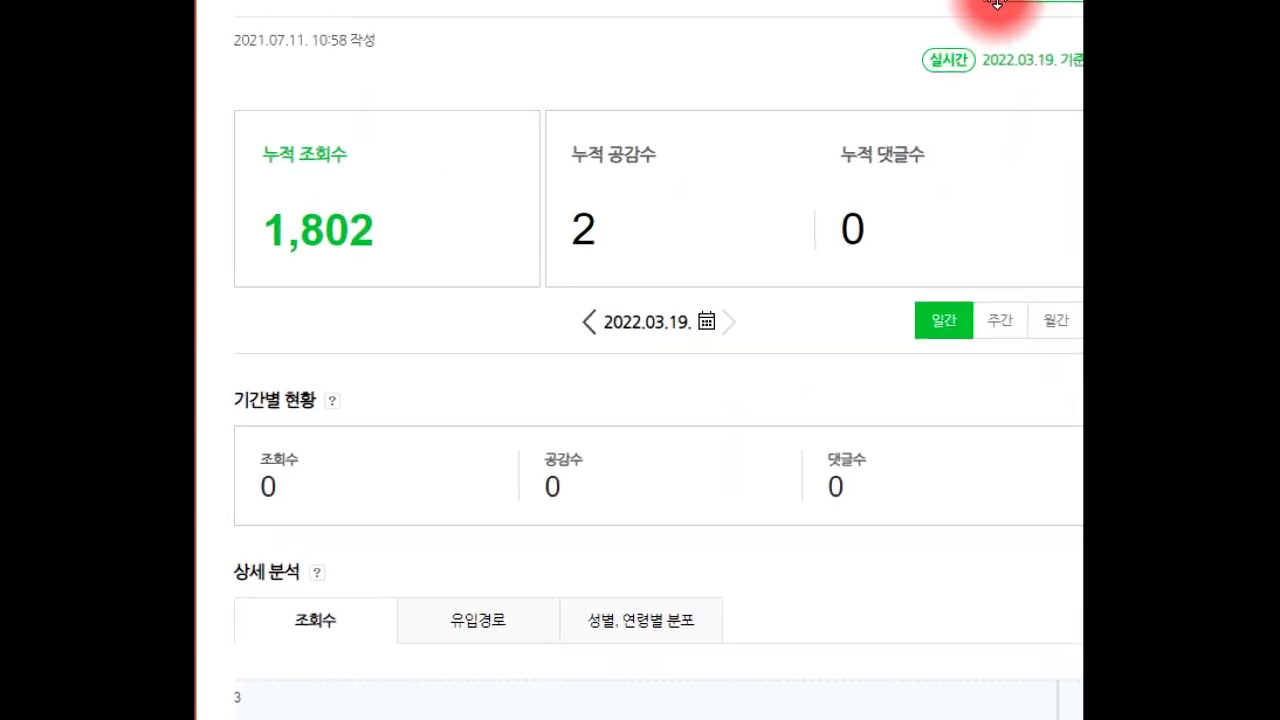
pyautogui.click(802, 45)
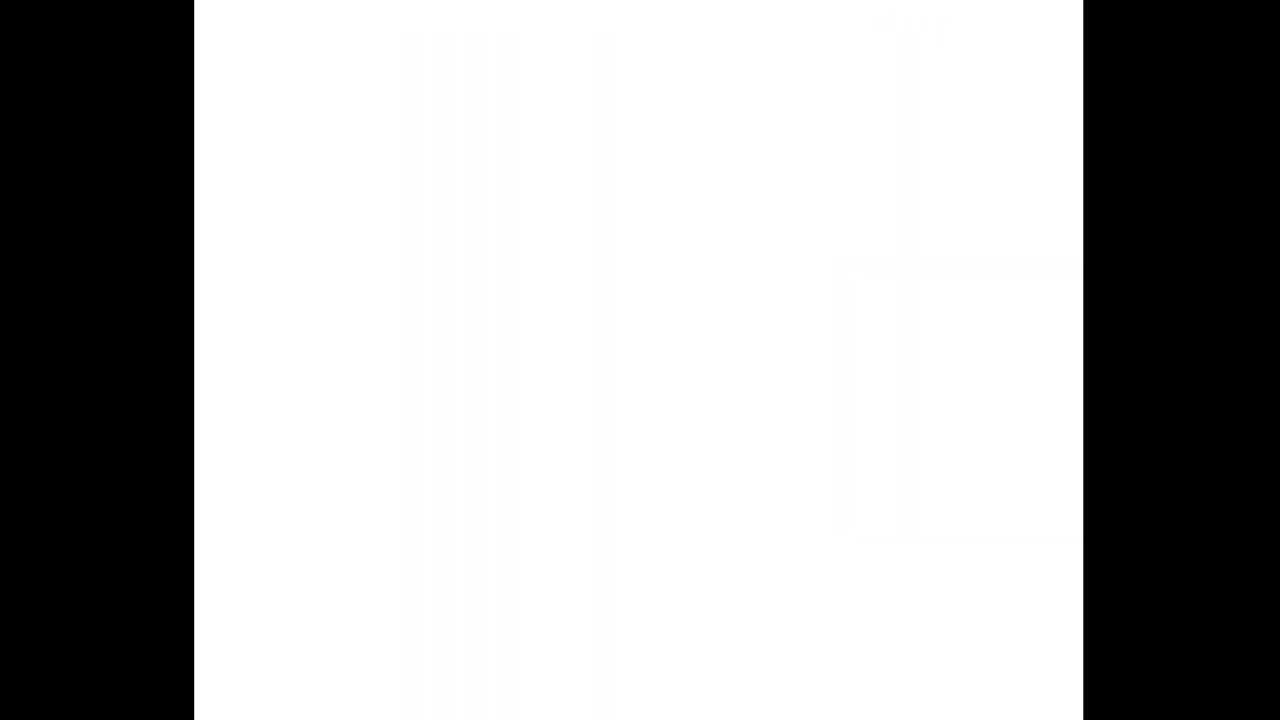
pyautogui.scroll(3, 639, 360)
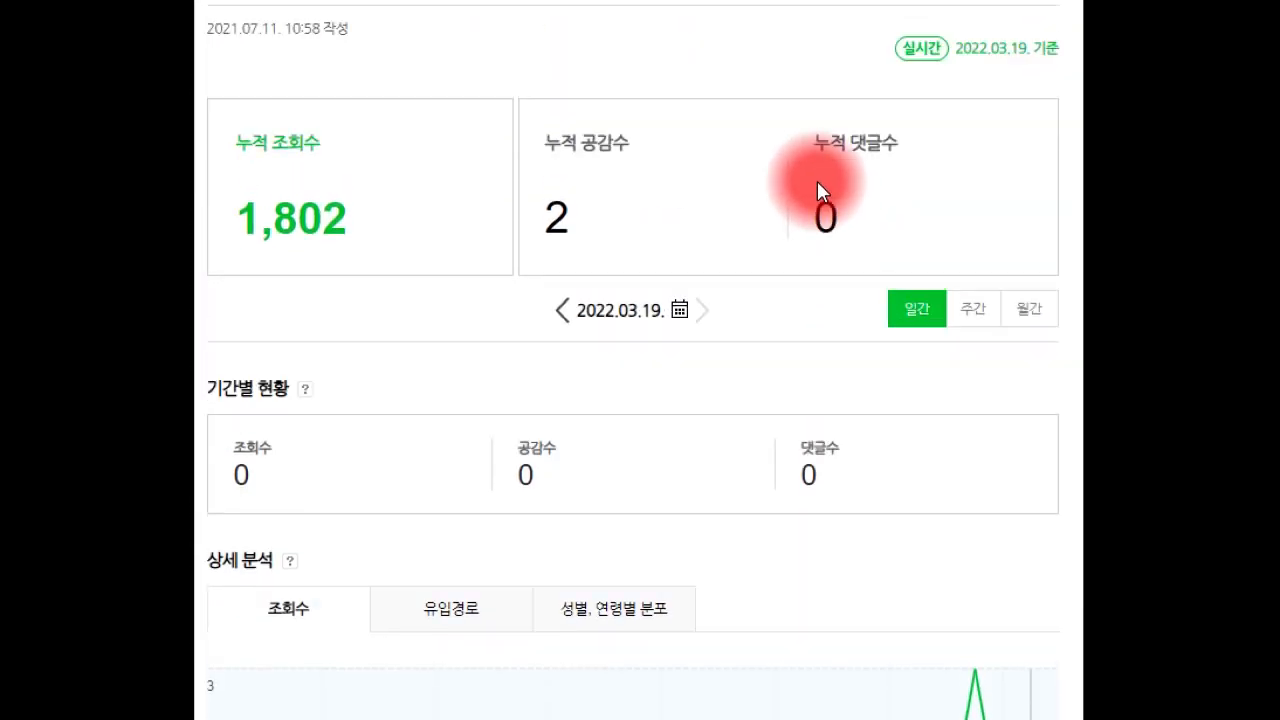
pyautogui.scroll(-8, 331, 266)
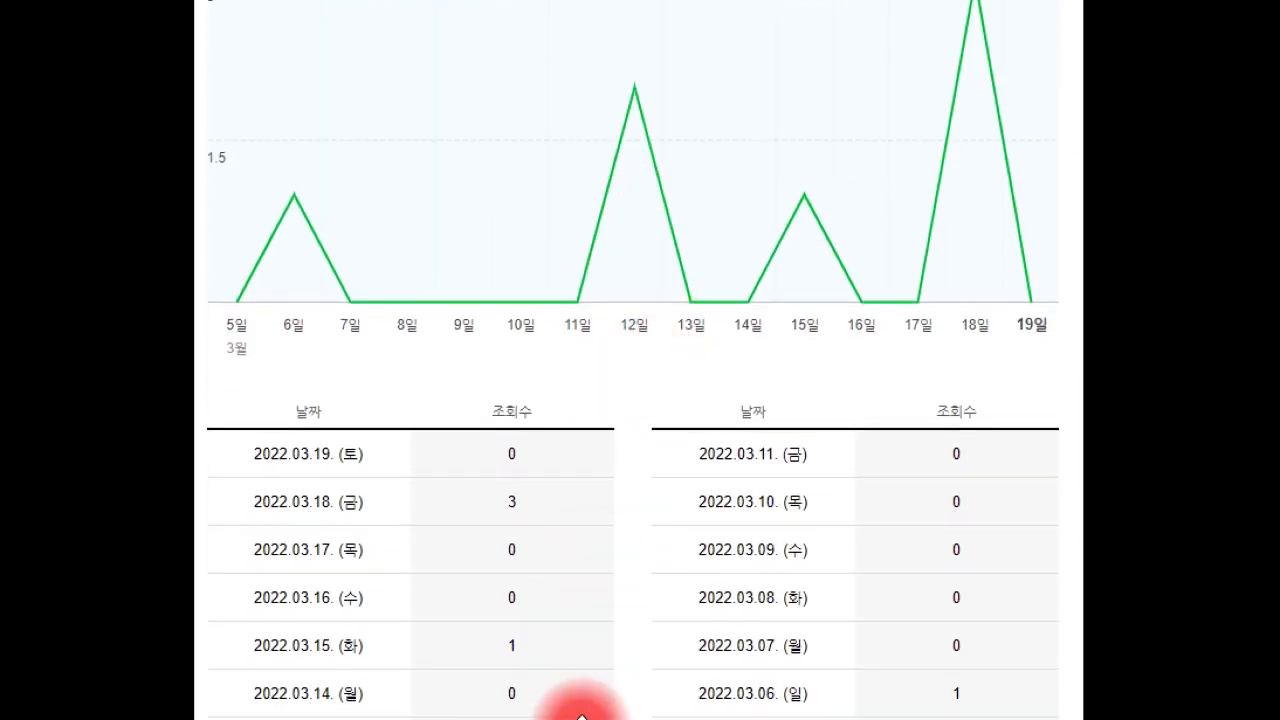
pyautogui.scroll(3, 597, 715)
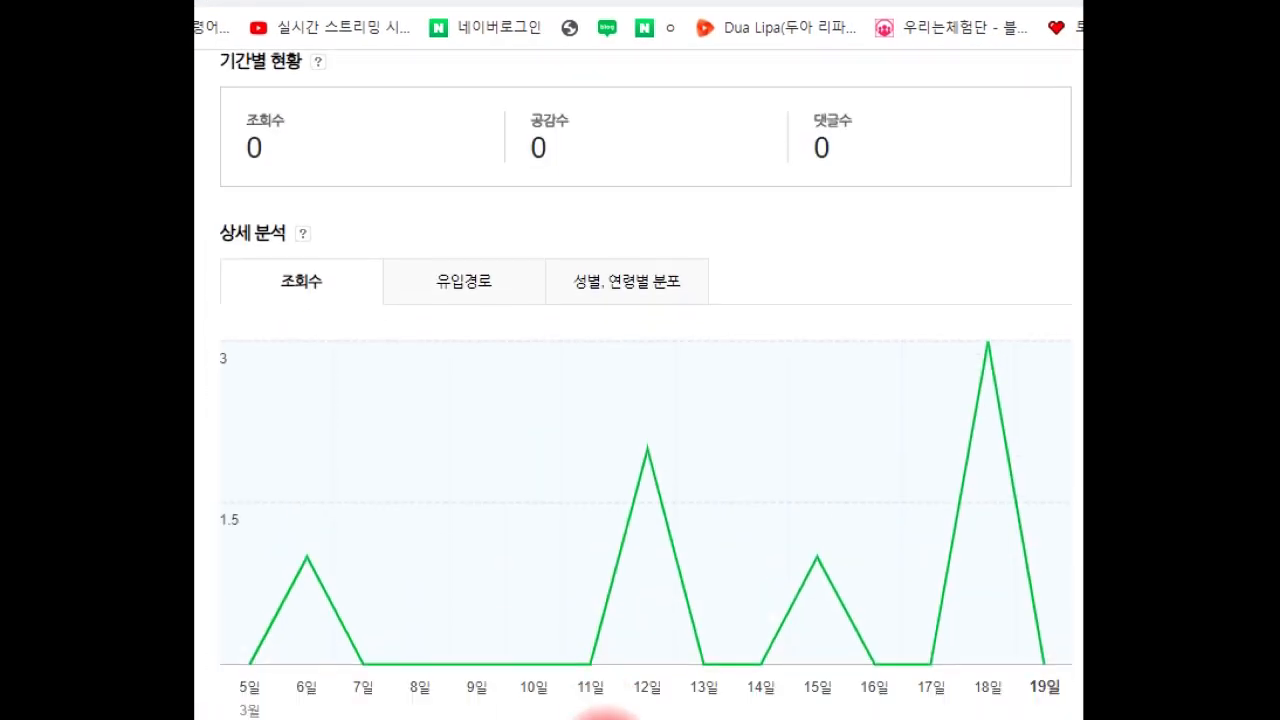
pyautogui.scroll(-1, 605, 715)
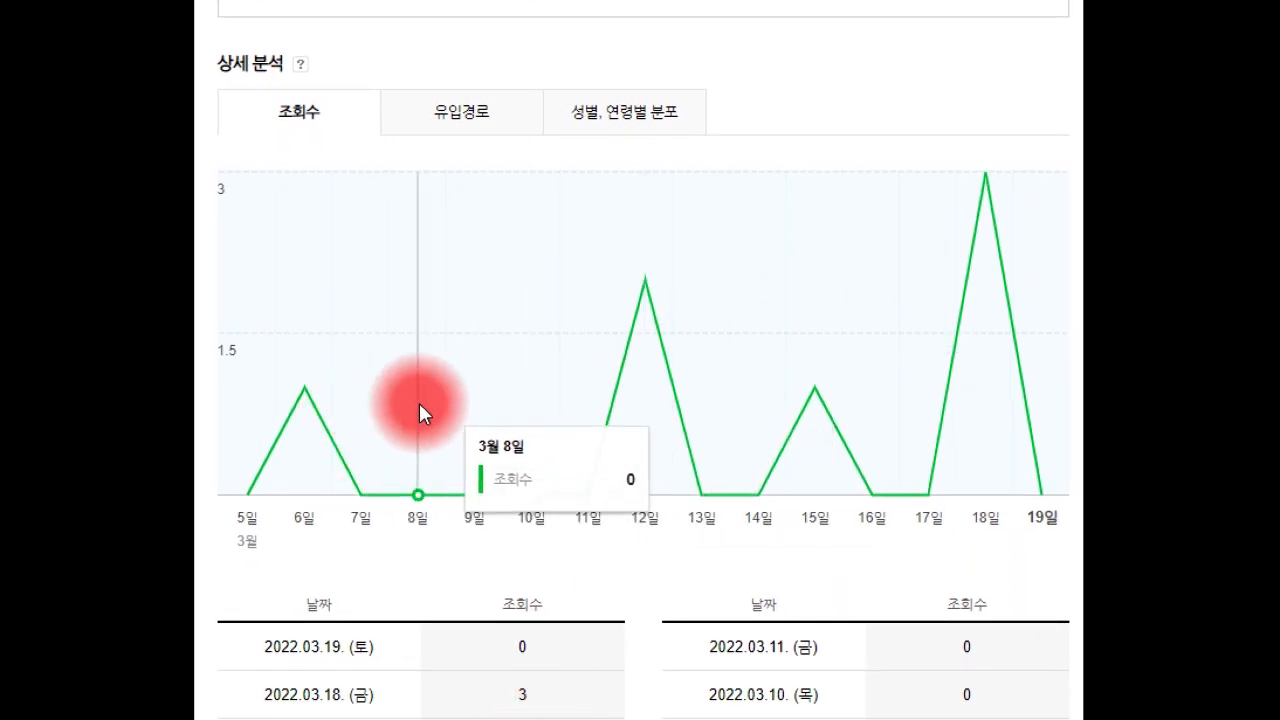
pyautogui.scroll(5, 693, 270)
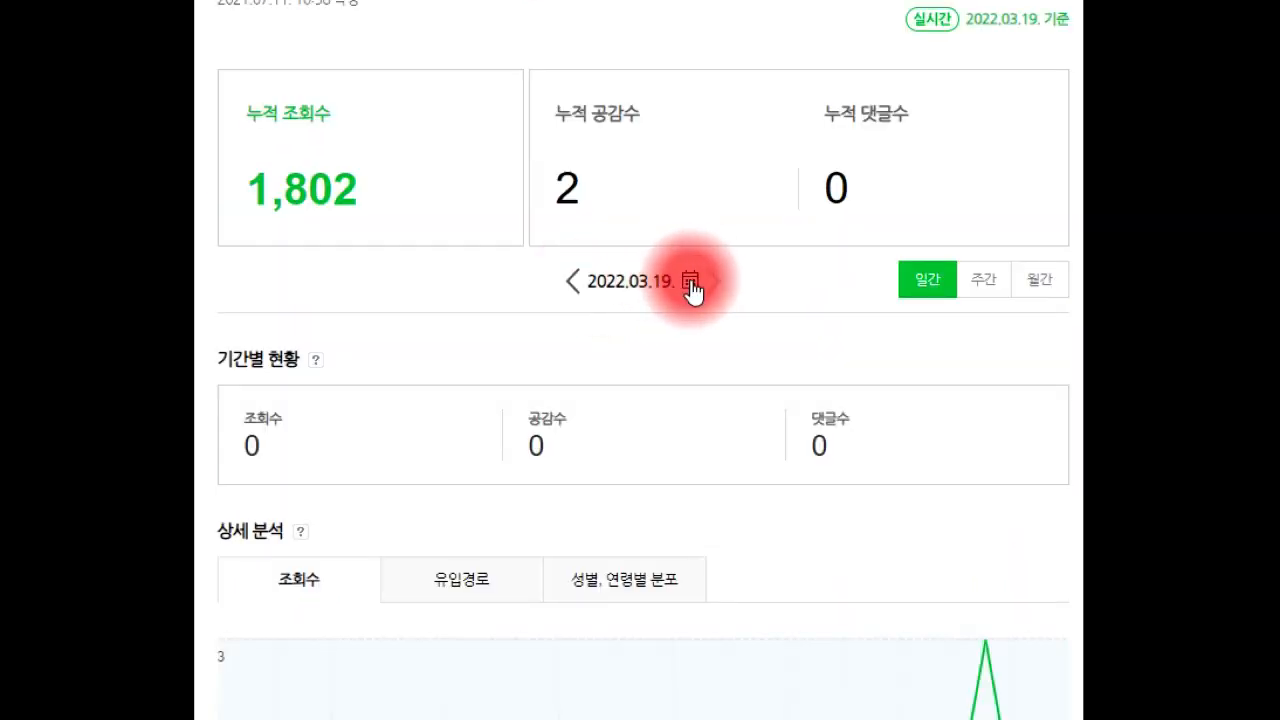
# Step: Switch the restaurant post's statistics to monthly and set the period to 2021.07
pyautogui.click(1030, 288)
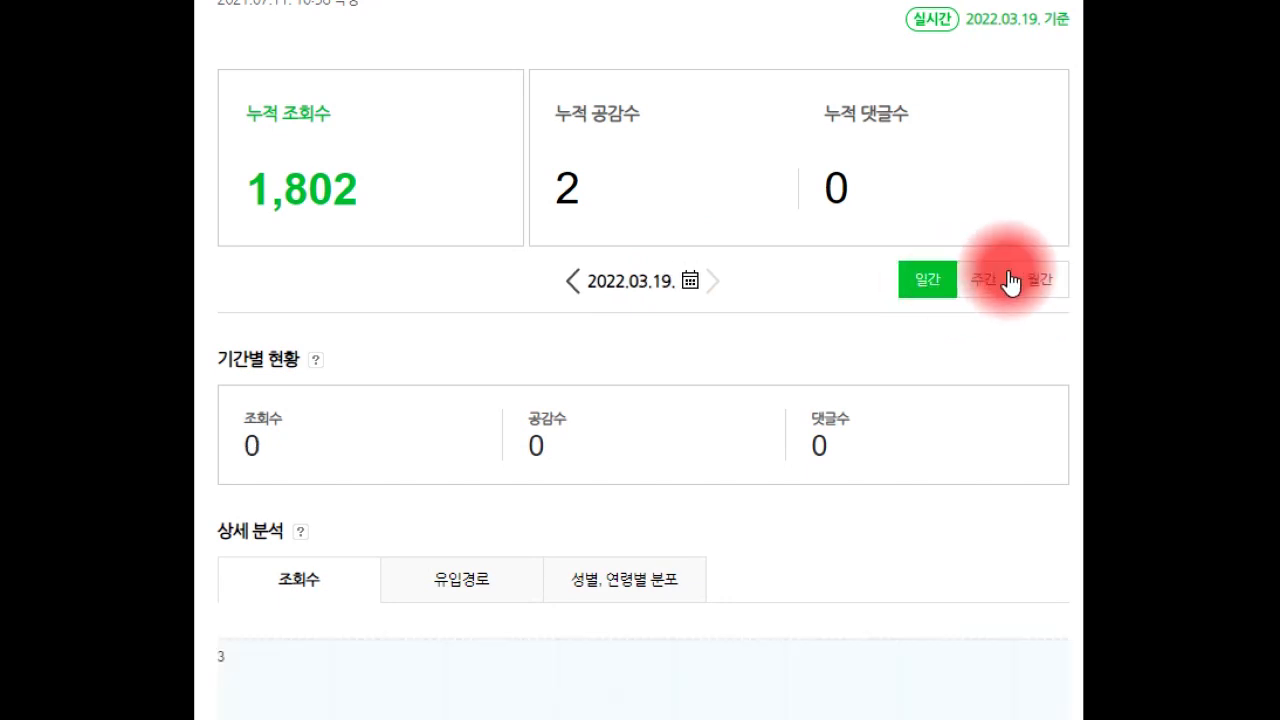
pyautogui.click(1020, 282)
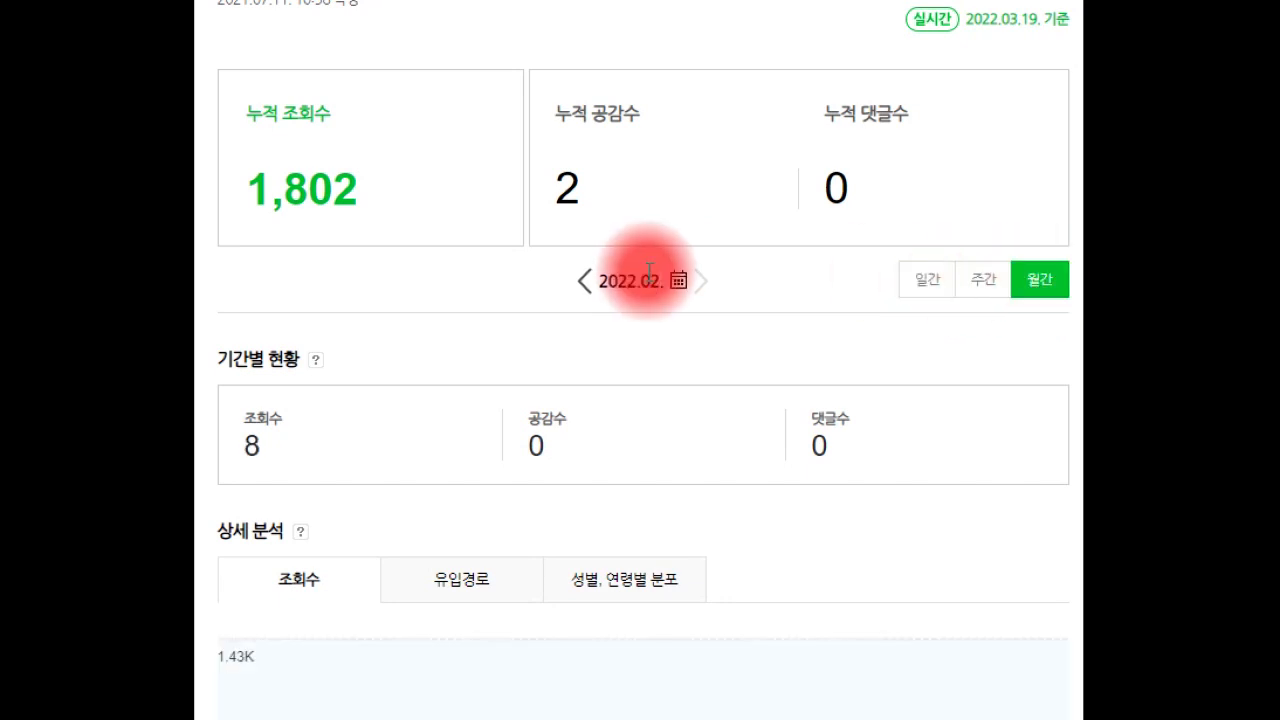
pyautogui.click(677, 284)
pyautogui.click(721, 345)
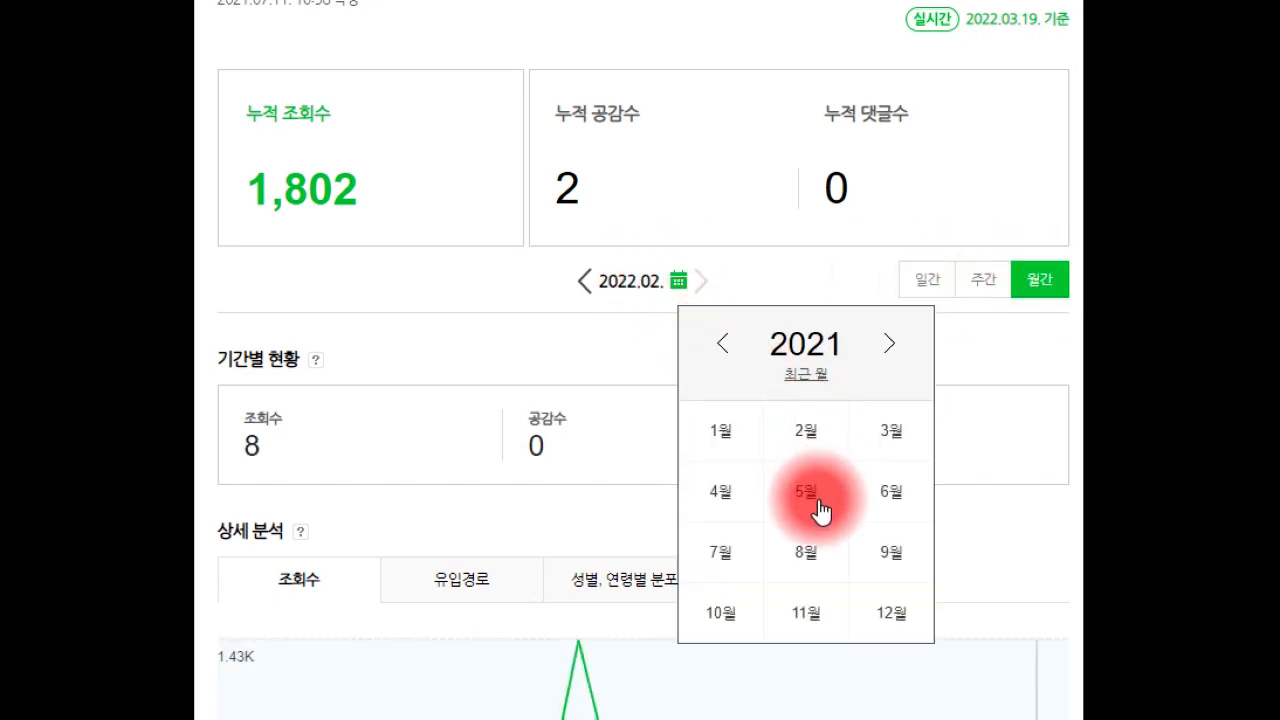
pyautogui.click(891, 493)
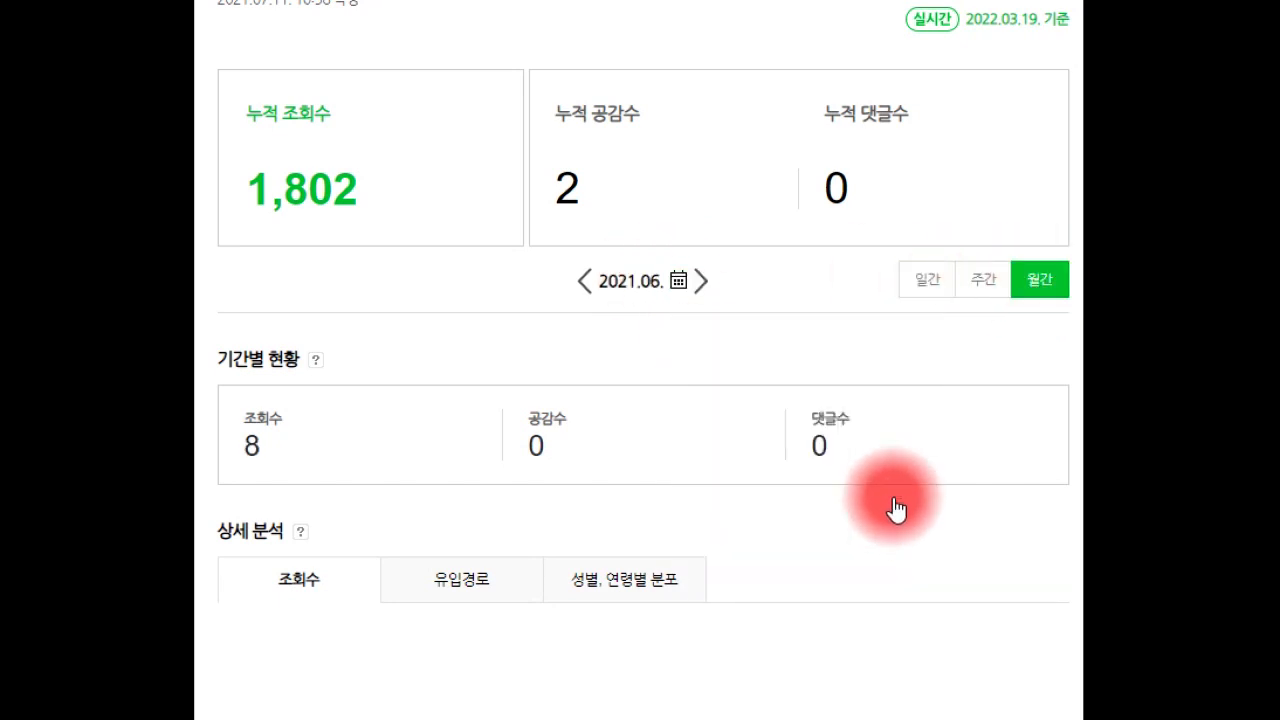
pyautogui.click(705, 283)
# Step: Examine the restaurant post's monthly view chart for 2021.07, and extend it to 2021.08 to compare the months
pyautogui.scroll(-1, 620, 295)
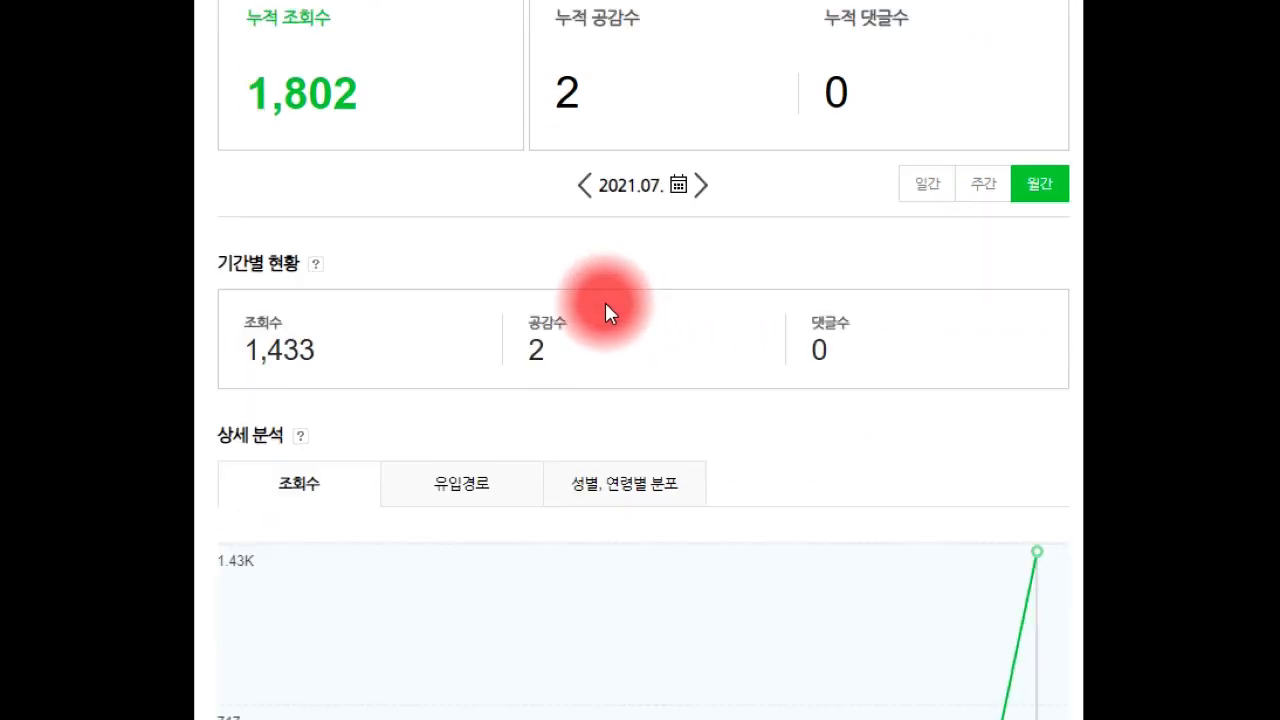
pyautogui.scroll(-4, 600, 309)
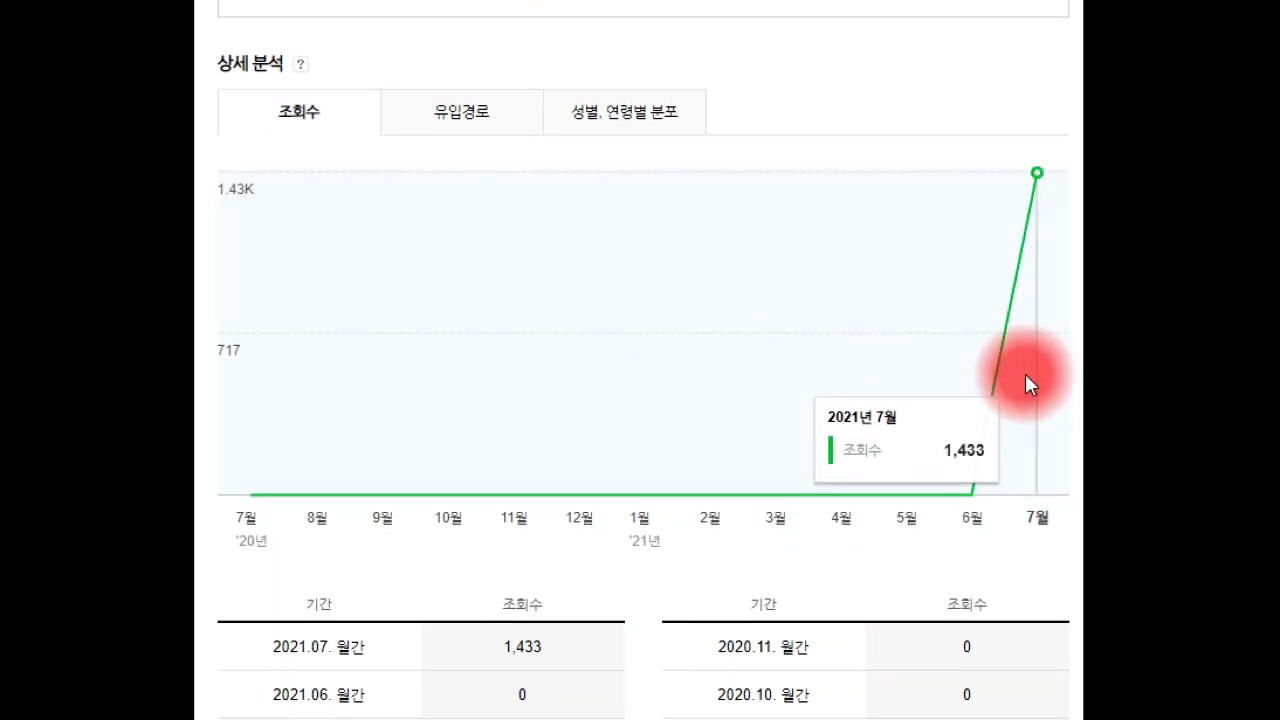
pyautogui.scroll(4, 1020, 364)
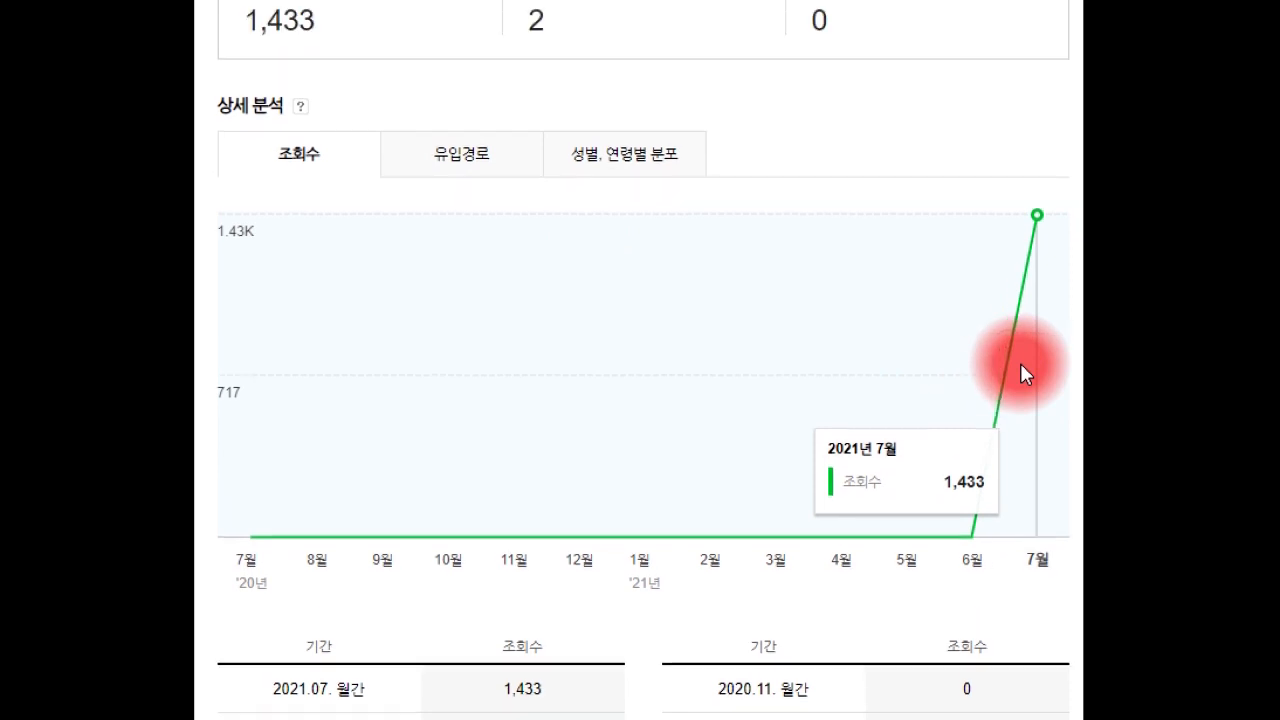
pyautogui.click(700, 164)
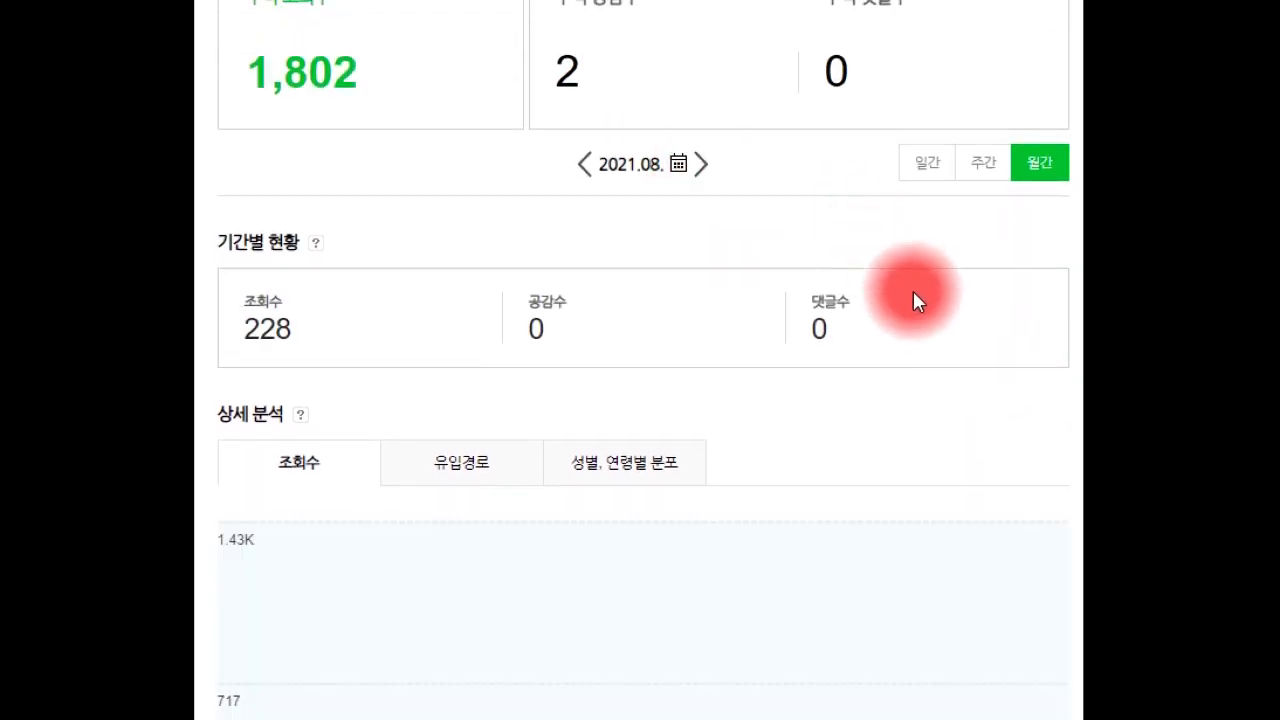
pyautogui.scroll(-4, 918, 305)
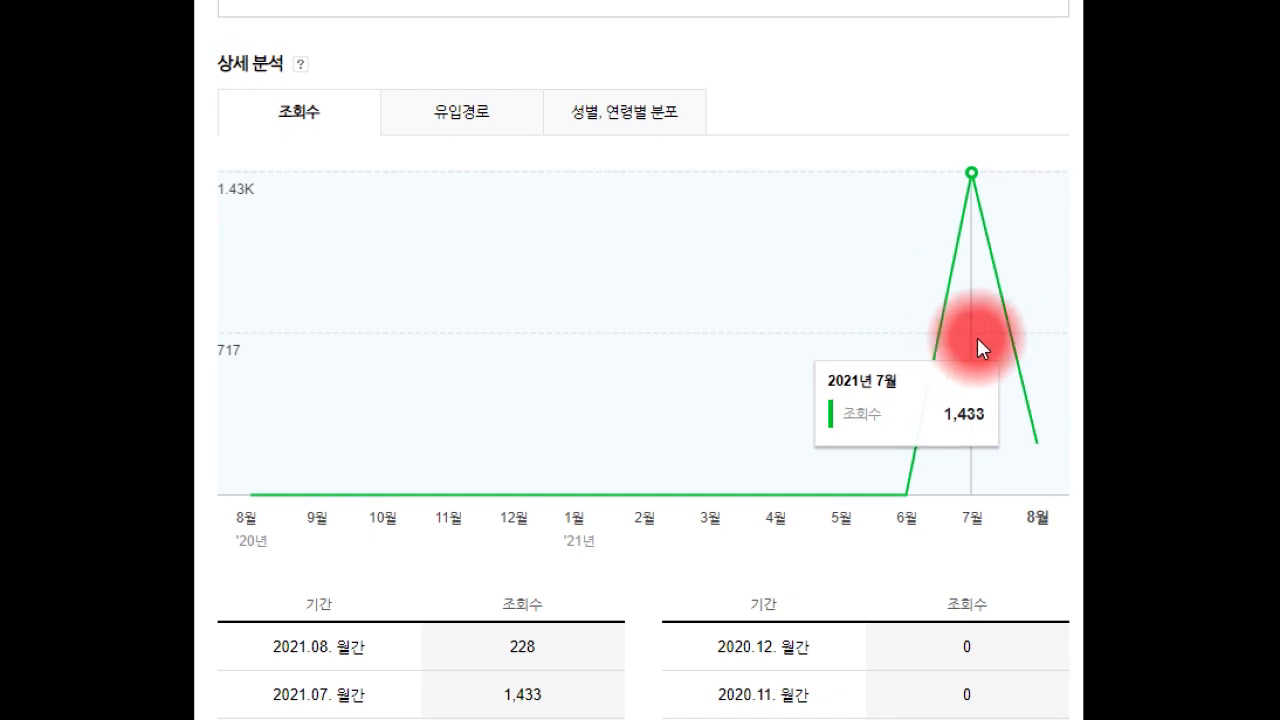
pyautogui.scroll(5, 977, 340)
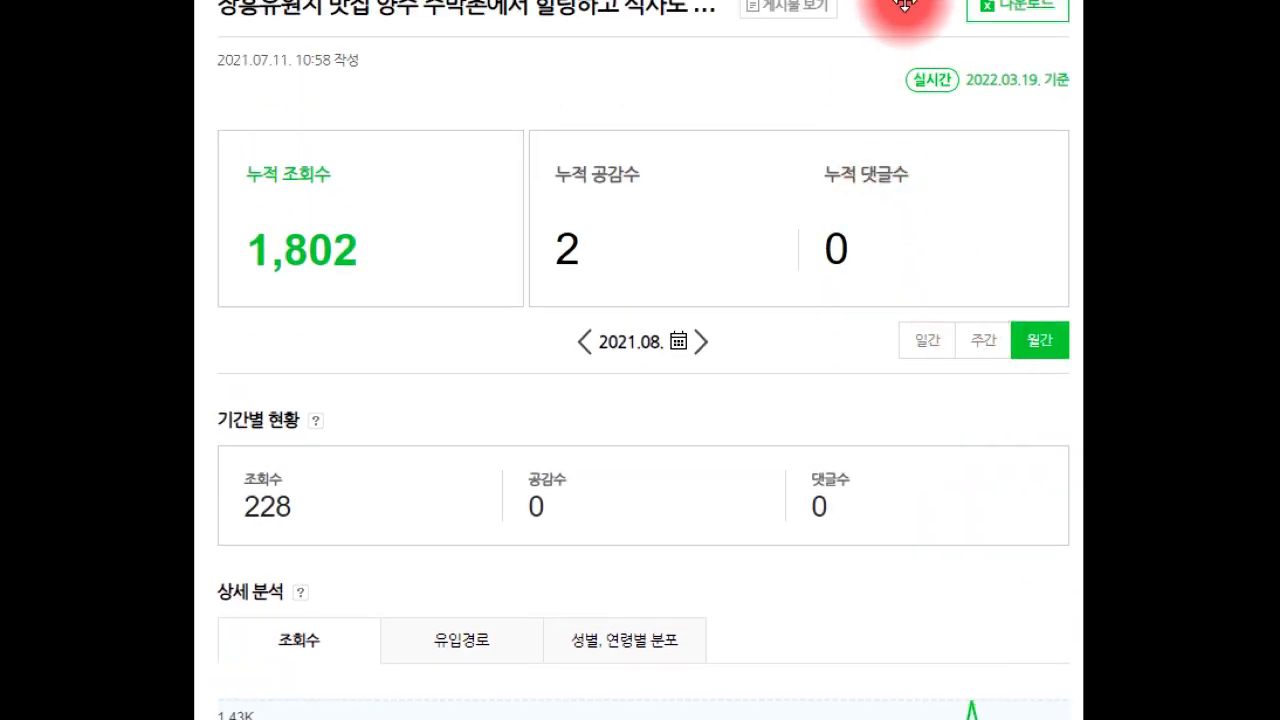
# Step: View the published "장흥유원지 맛집 양주 주막촌" post, look through its content, and return to its statistics
pyautogui.scroll(1, 905, 3)
pyautogui.click(715, 2)
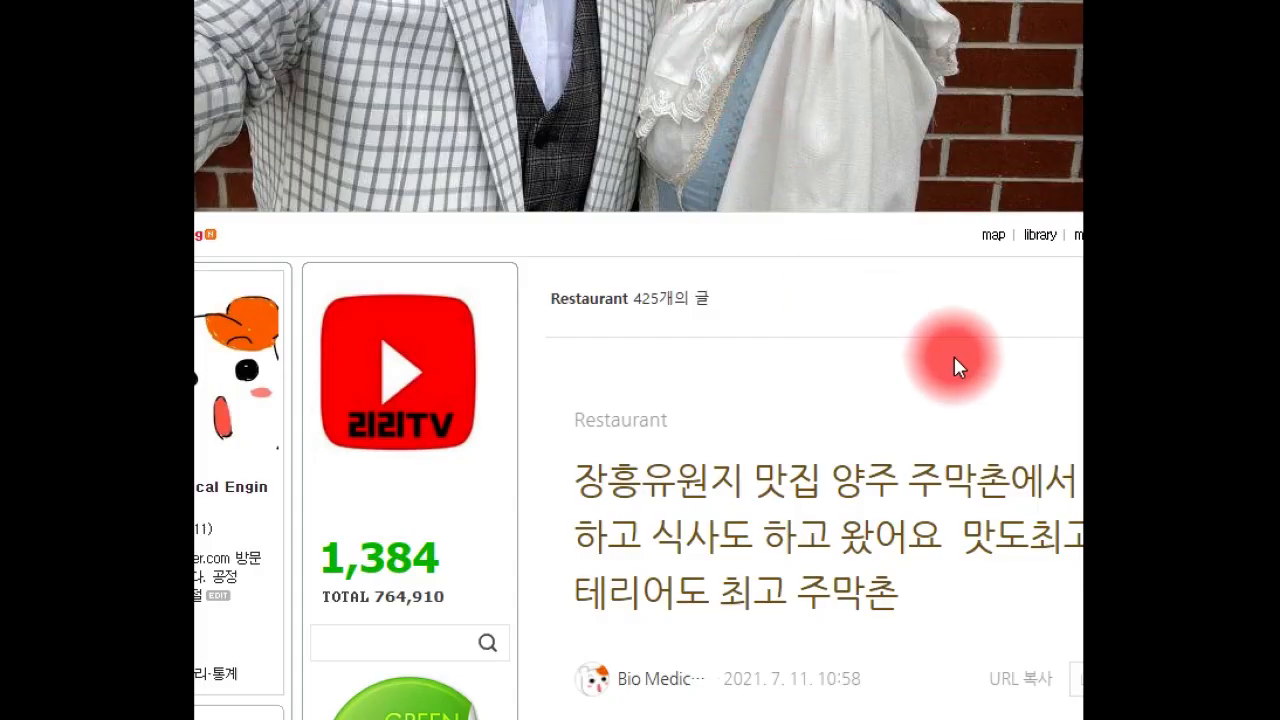
pyautogui.scroll(-15, 677, 172)
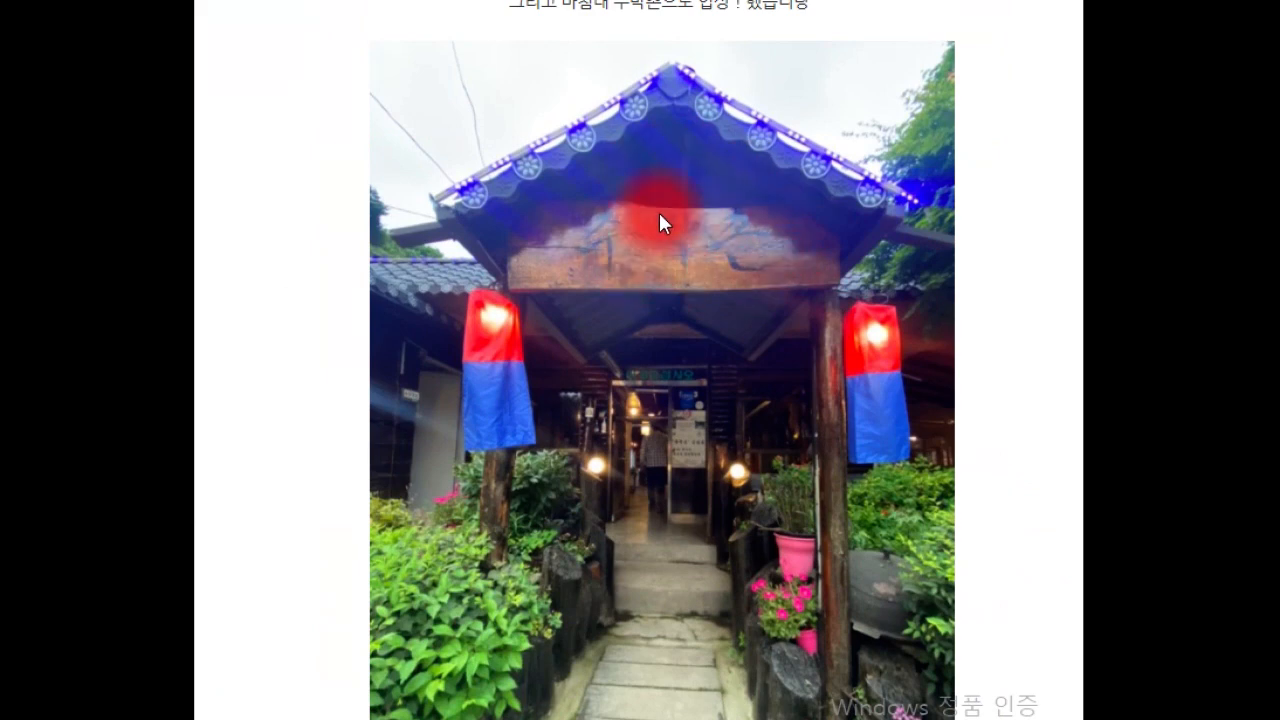
pyautogui.scroll(15, 662, 360)
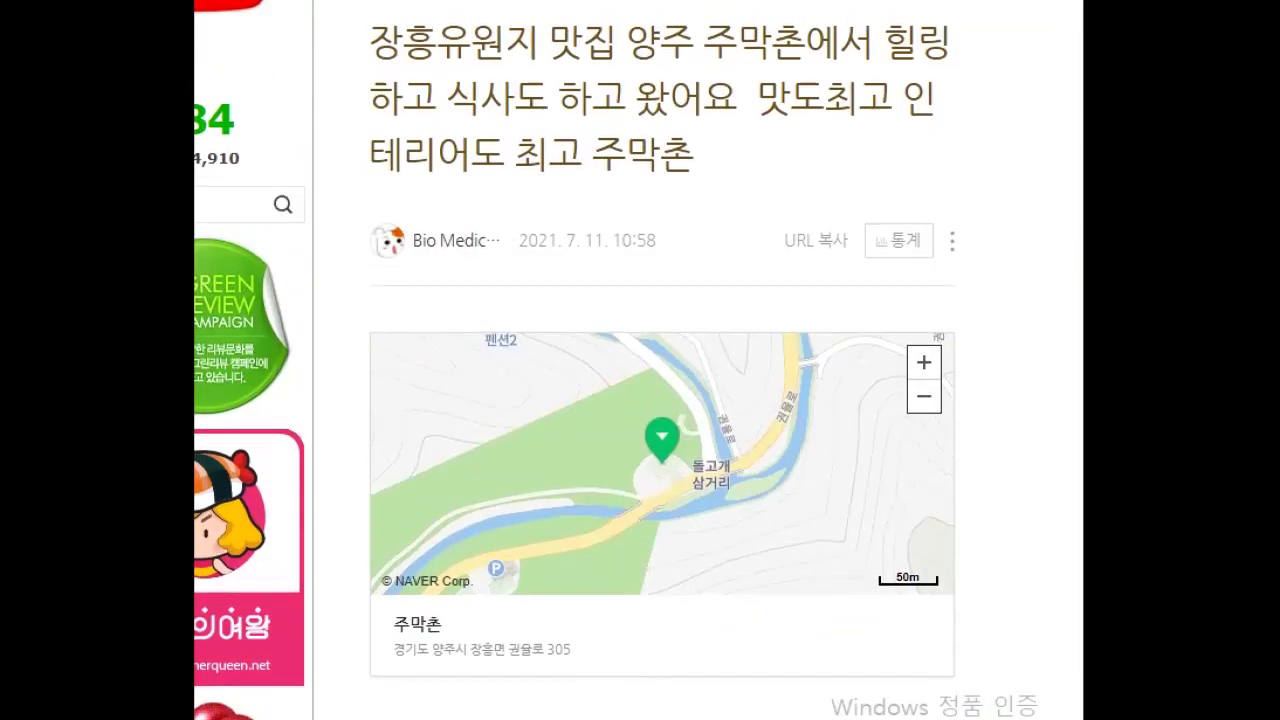
pyautogui.scroll(1, 662, 360)
pyautogui.click(600, 2)
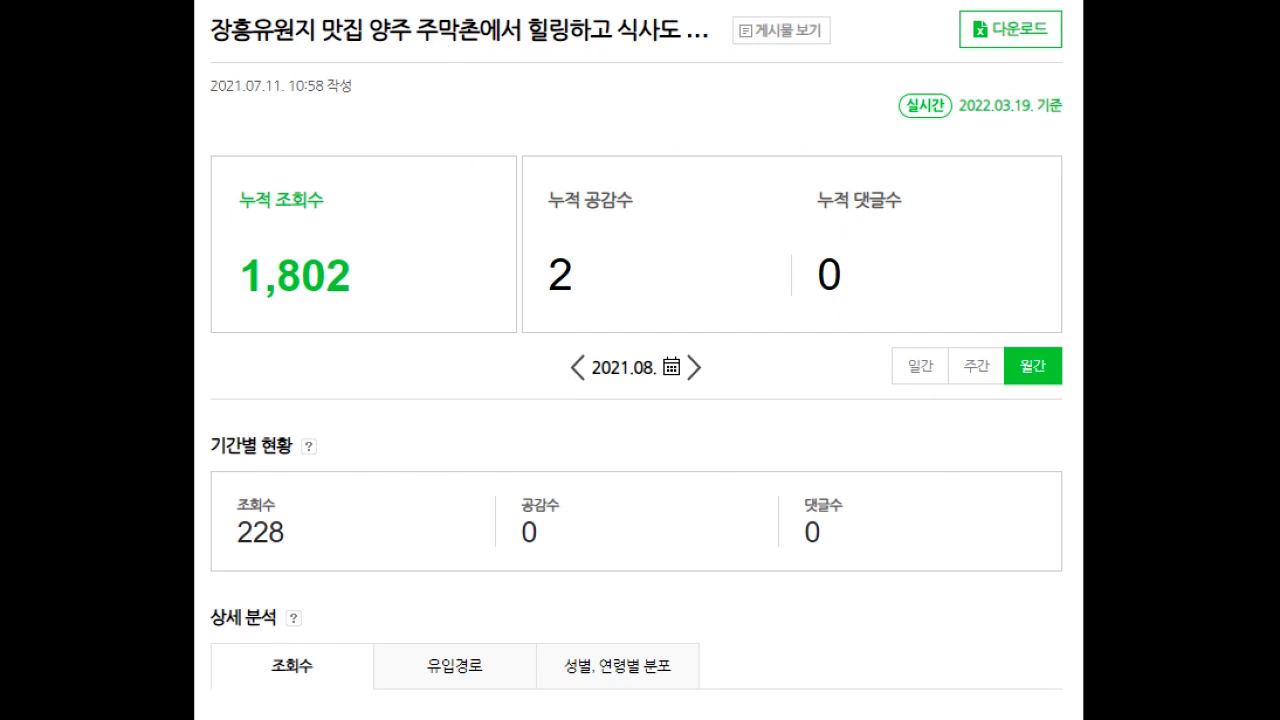
# Step: Review the restaurant post's monthly views table up to 2021.08 and return to the post ranking
pyautogui.scroll(-4, 637, 400)
pyautogui.scroll(4, 637, 400)
pyautogui.scroll(-8, 637, 400)
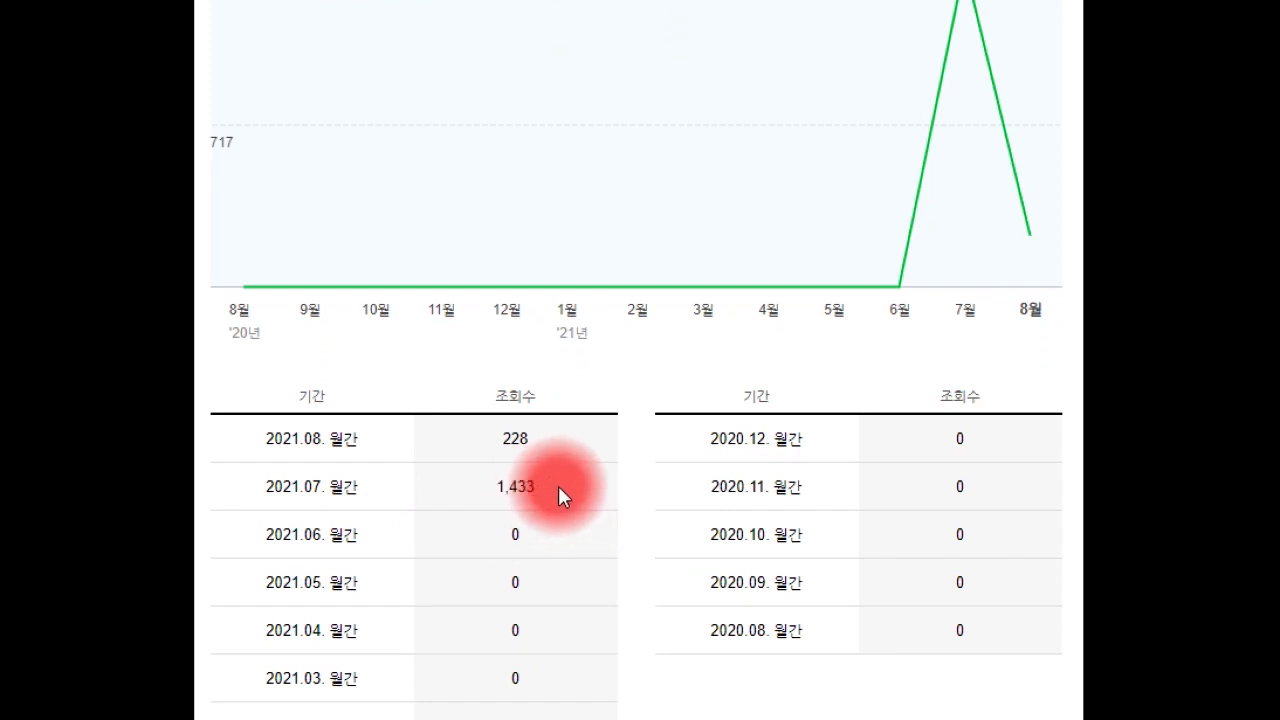
pyautogui.scroll(8, 558, 486)
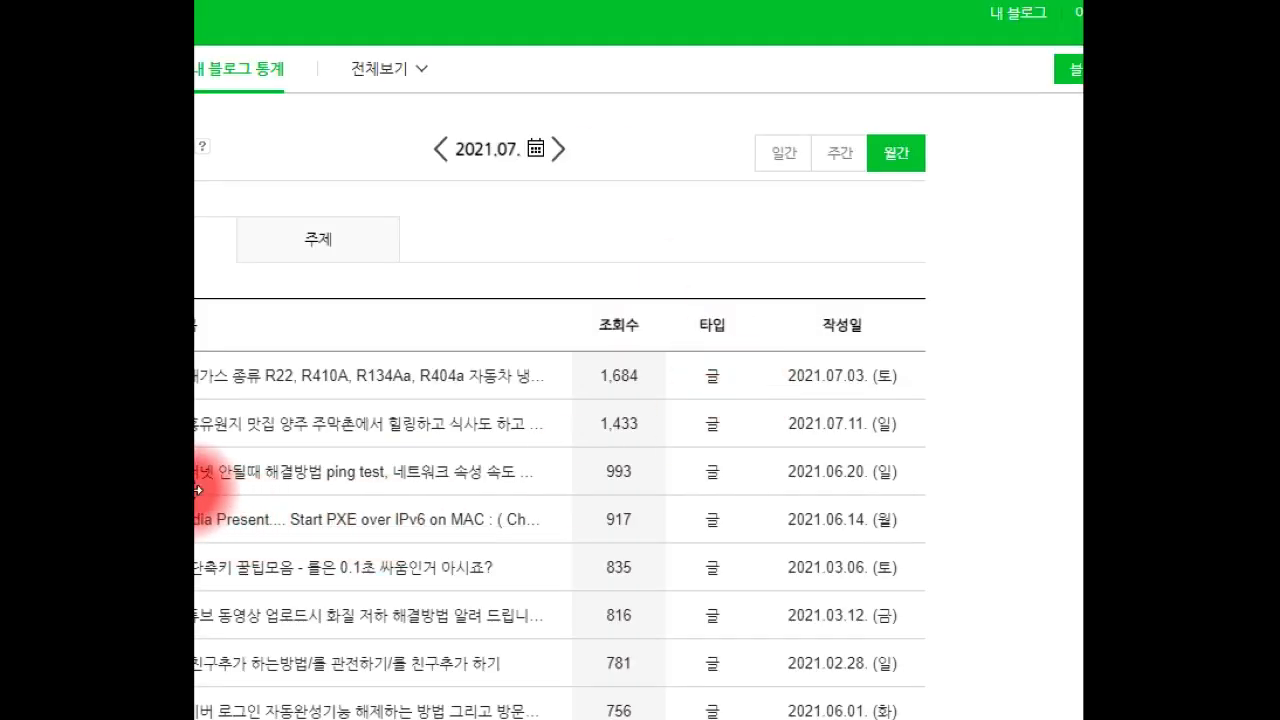
# Step: Look through the 2021.08 and 2021.09 rankings, and open the statistics of the "코로나 선별진료소/양주 유양 임시 선별진료소" post
pyautogui.moveTo(198, 490)
pyautogui.mouseDown()
pyautogui.moveTo(50, 620)
pyautogui.moveTo(49, 607)
pyautogui.moveTo(198, 488)
pyautogui.mouseUp()
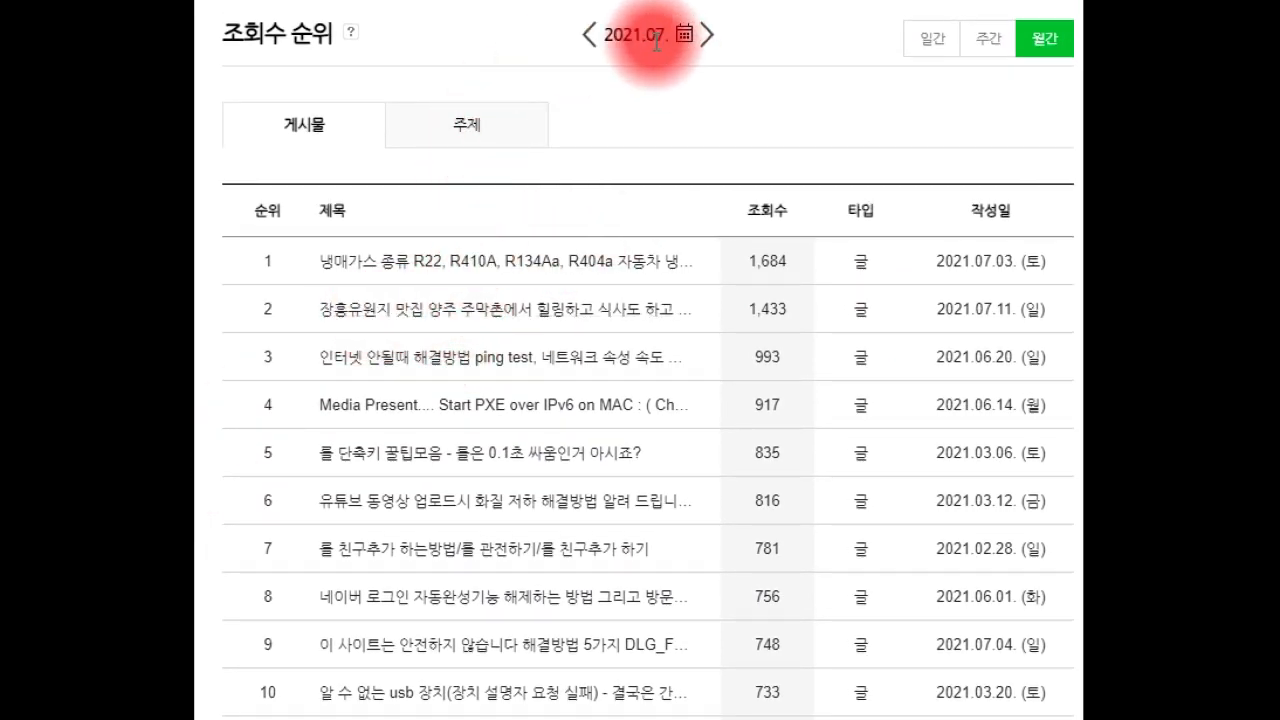
pyautogui.click(710, 37)
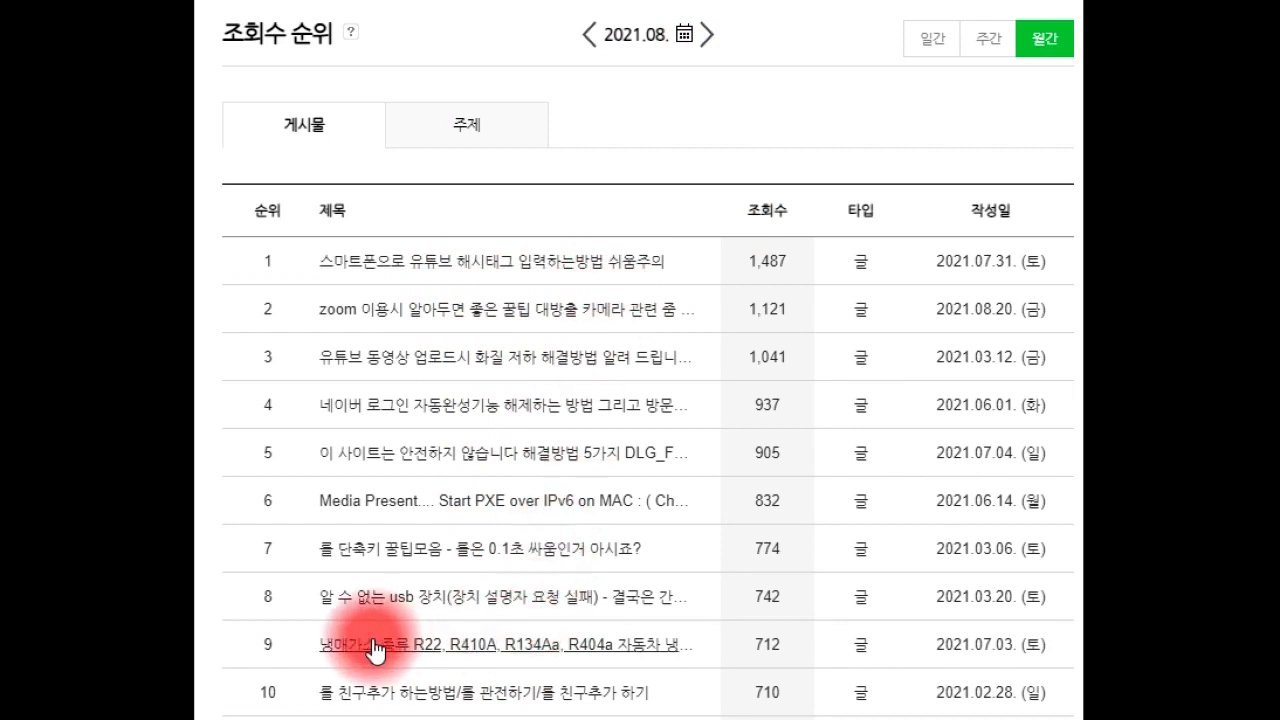
pyautogui.click(707, 35)
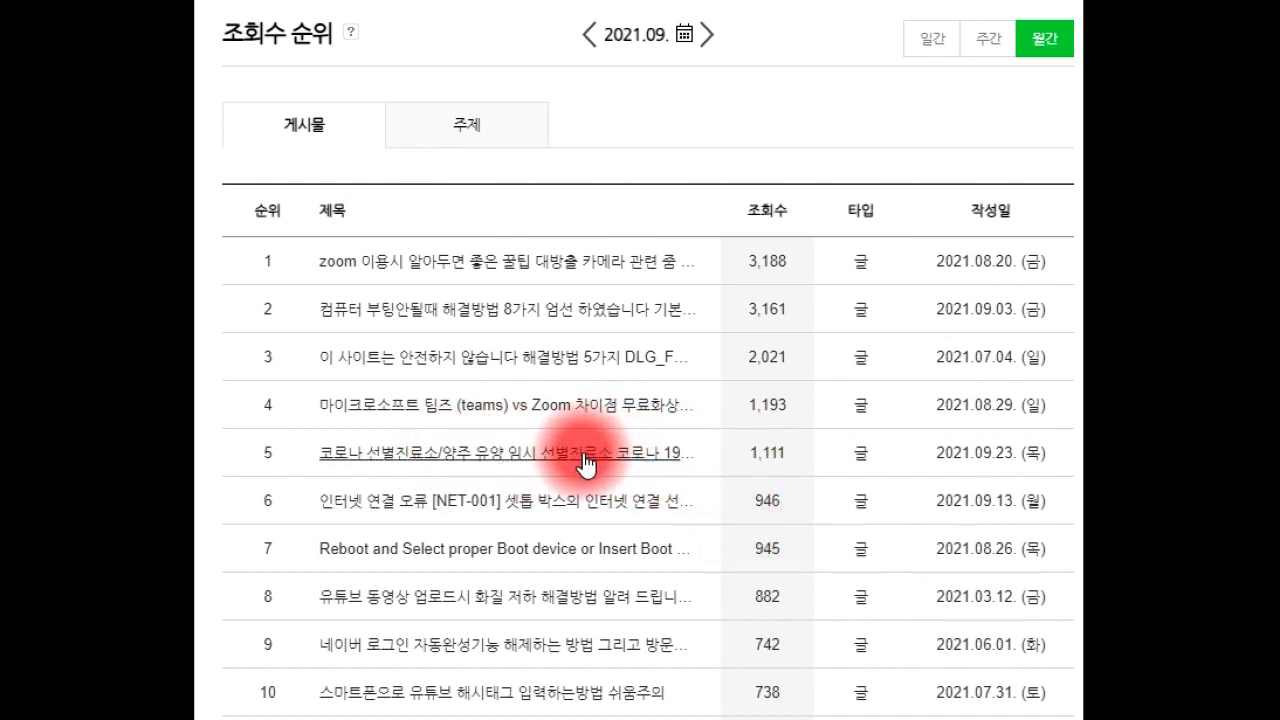
pyautogui.click(416, 456)
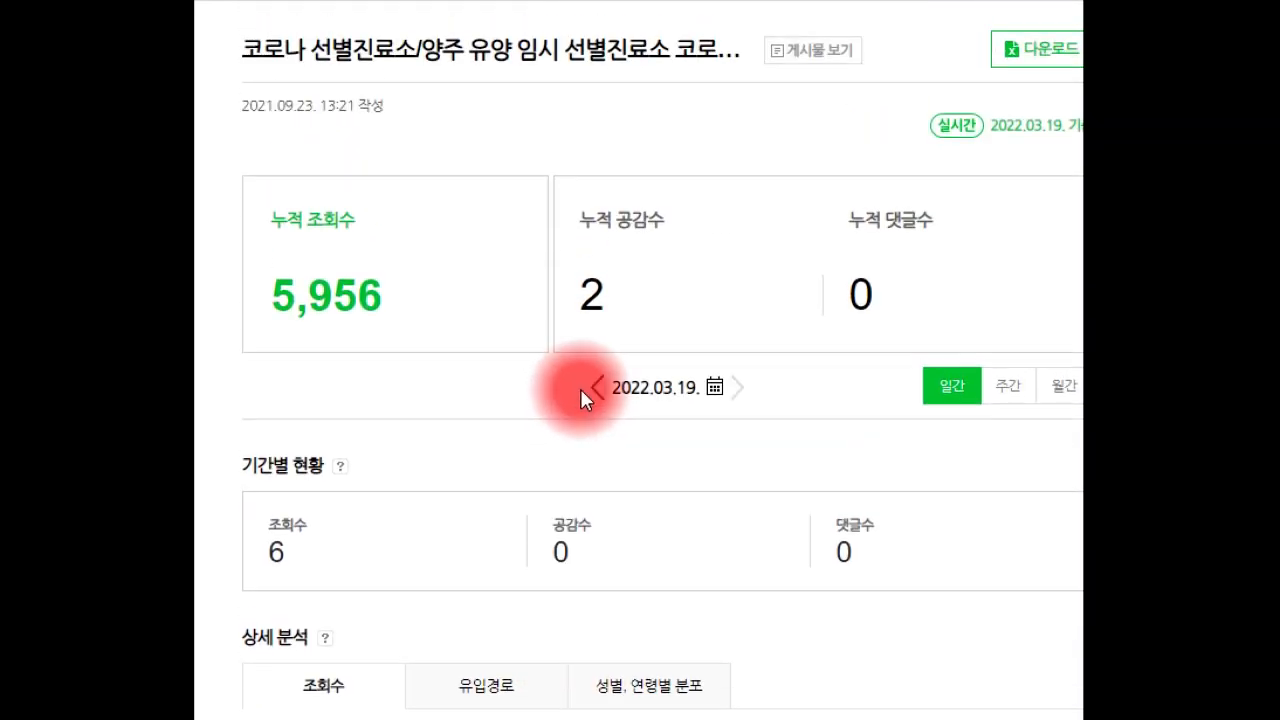
# Step: Show the screening-clinic post's monthly statistics for 2021.08, and advance to 2021.09 to examine its view chart
pyautogui.click(1060, 388)
pyautogui.click(703, 386)
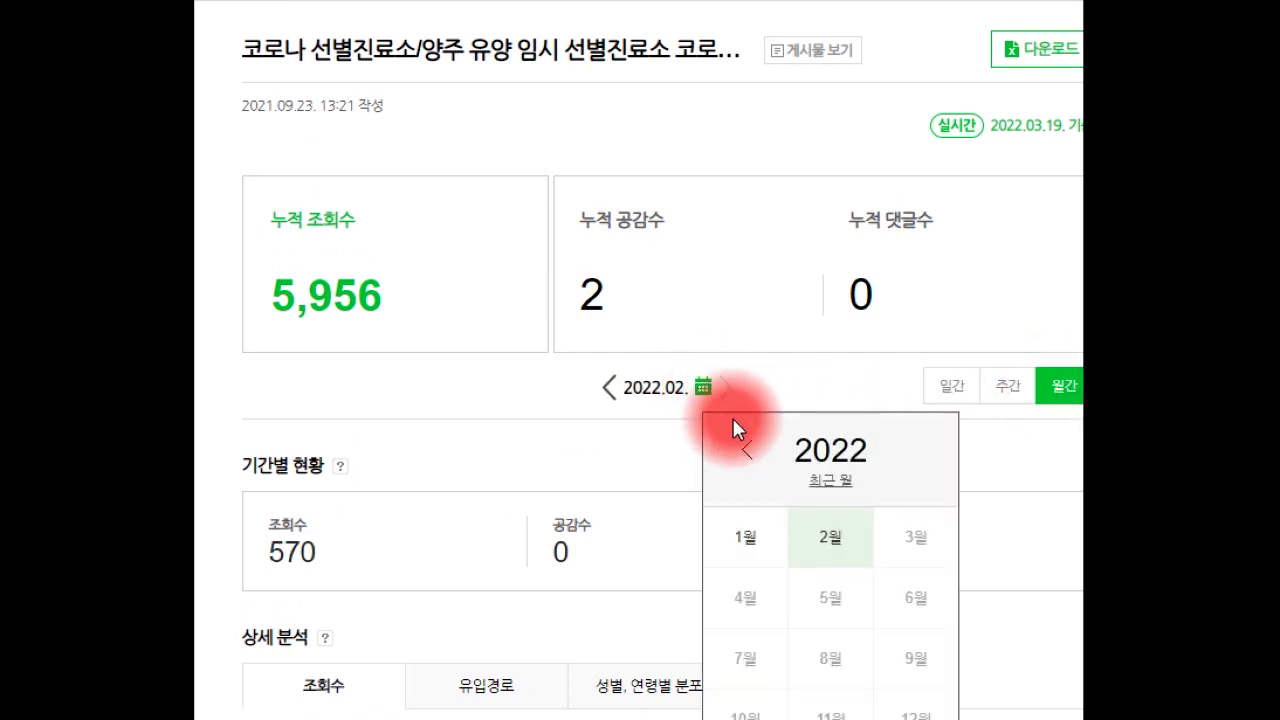
pyautogui.click(745, 452)
pyautogui.click(830, 660)
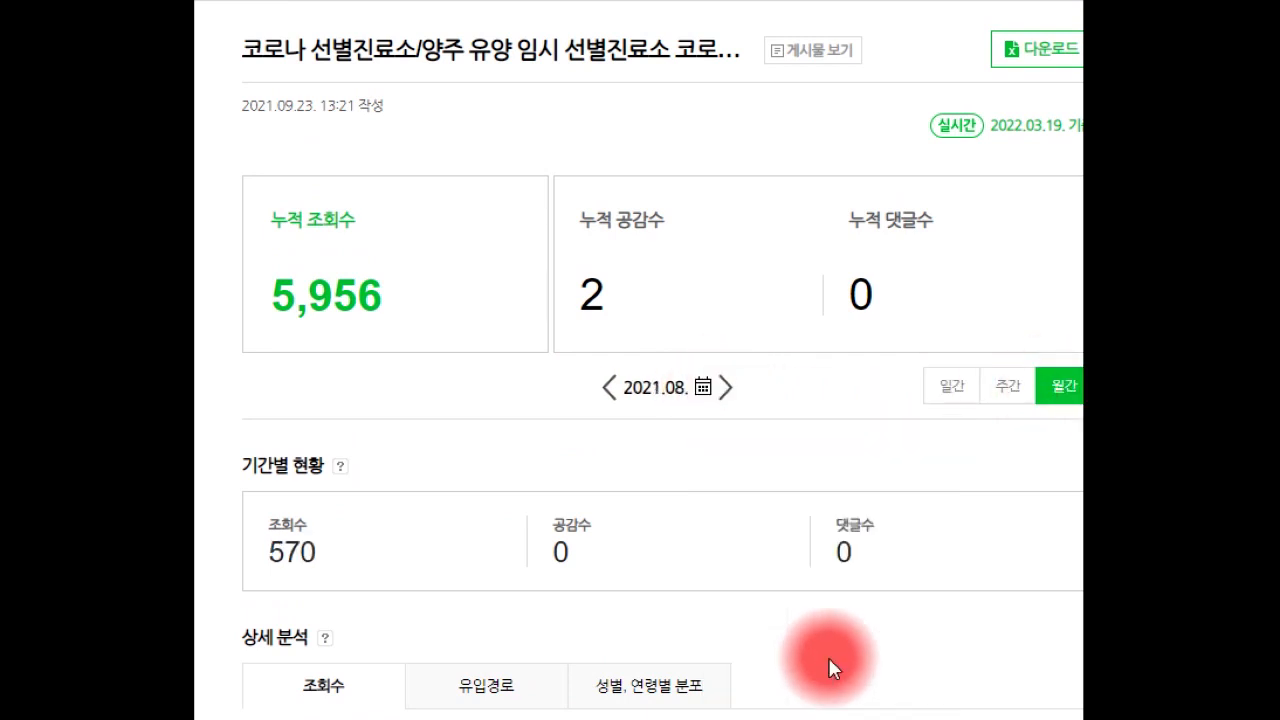
pyautogui.click(730, 387)
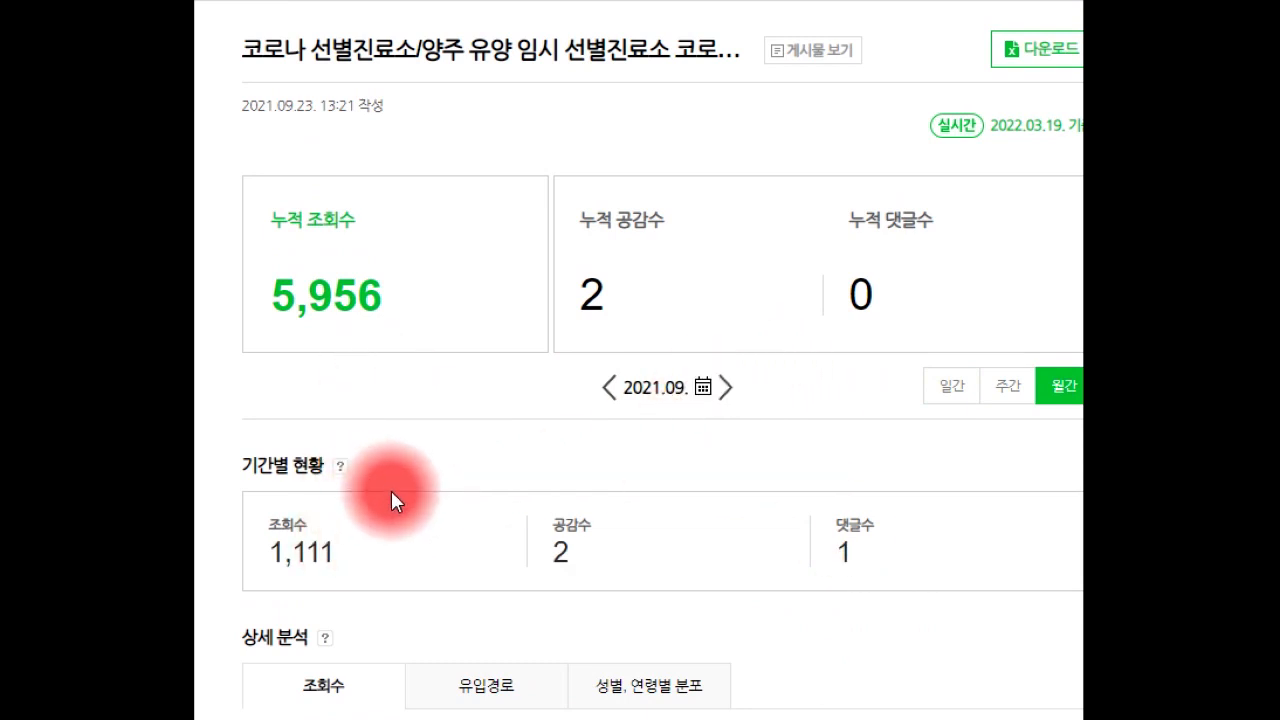
pyautogui.scroll(-7, 391, 490)
pyautogui.scroll(6, 737, 437)
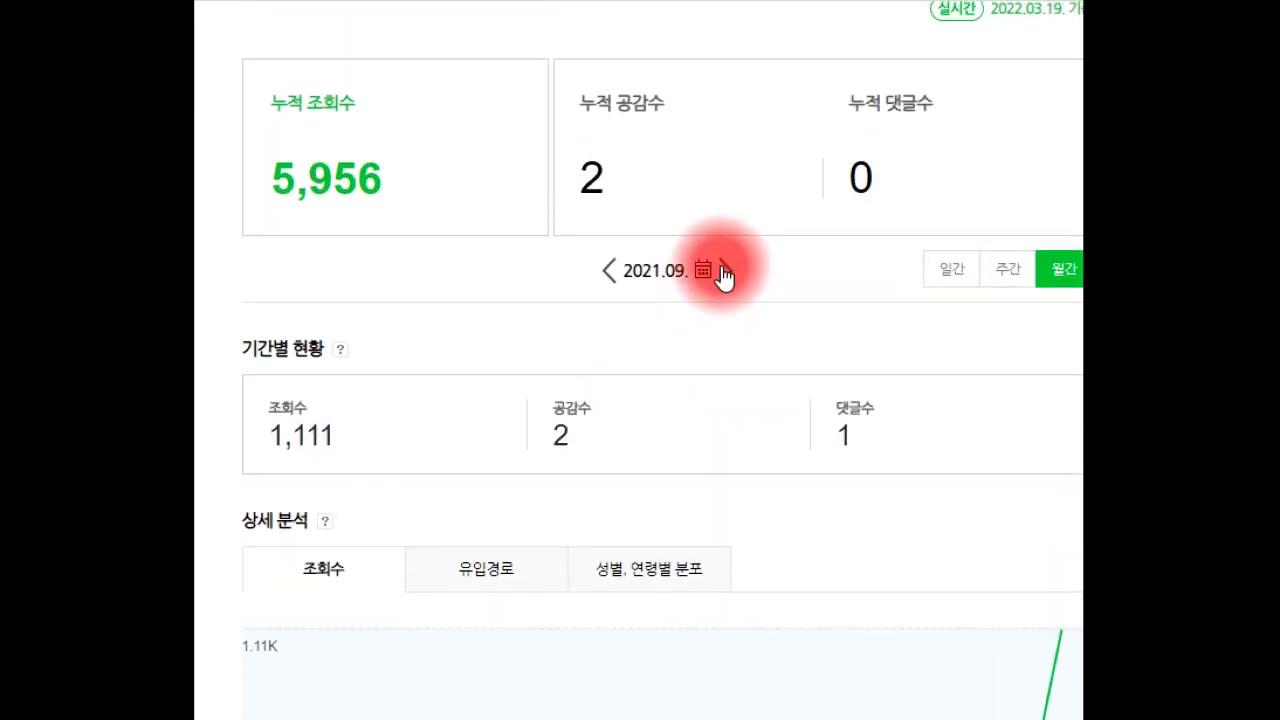
# Step: Advance the screening-clinic post's monthly statistics from 2021.10 through 2021.12 to compare the view trend
pyautogui.click(725, 272)
pyautogui.scroll(-3, 514, 430)
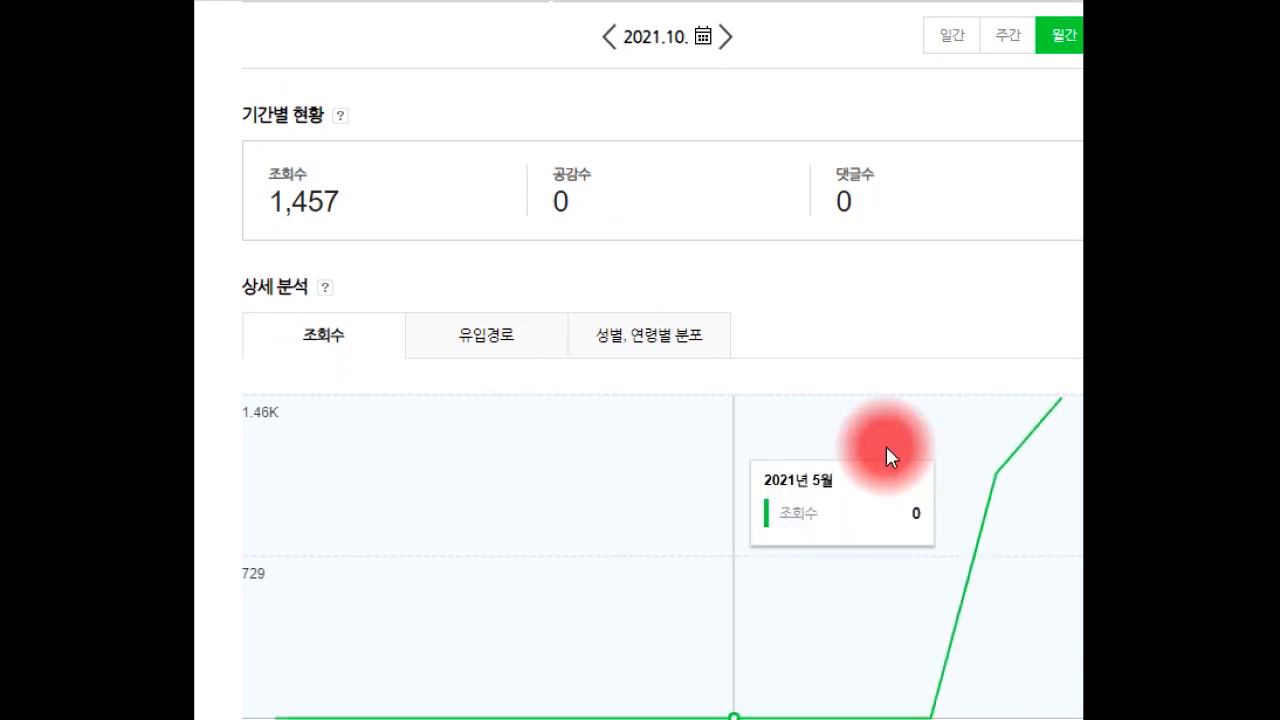
pyautogui.click(722, 44)
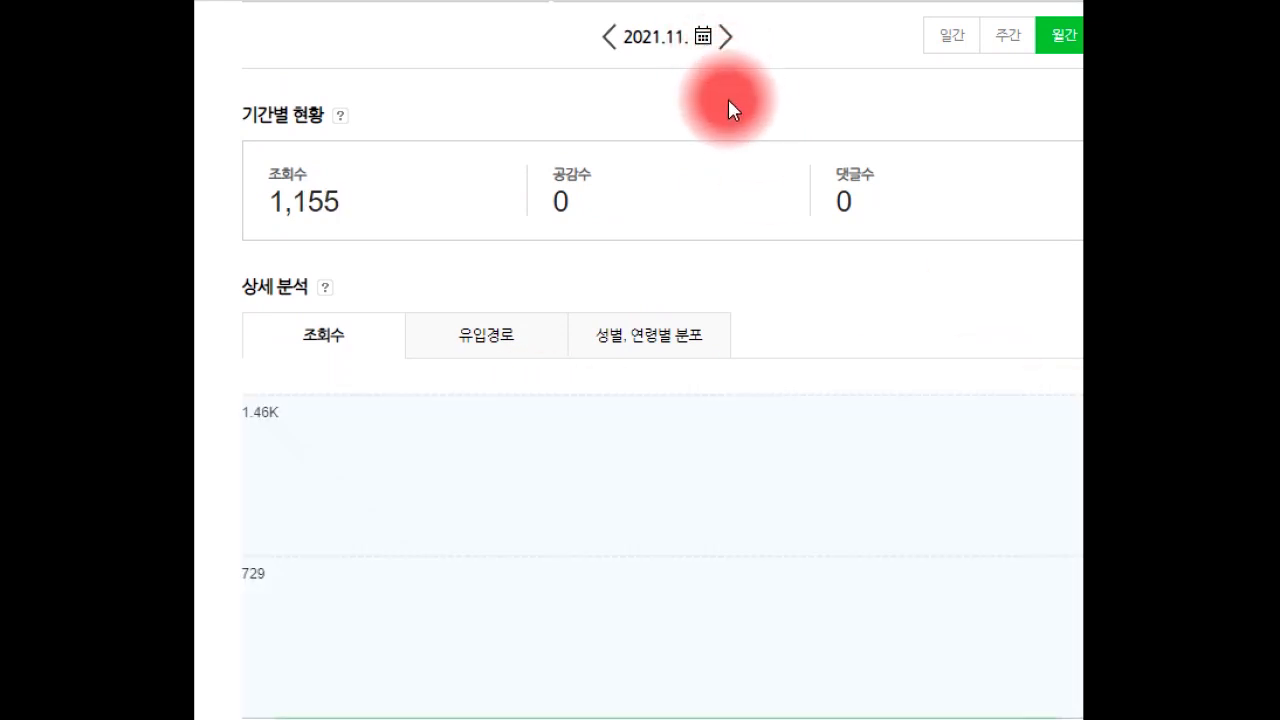
pyautogui.click(737, 40)
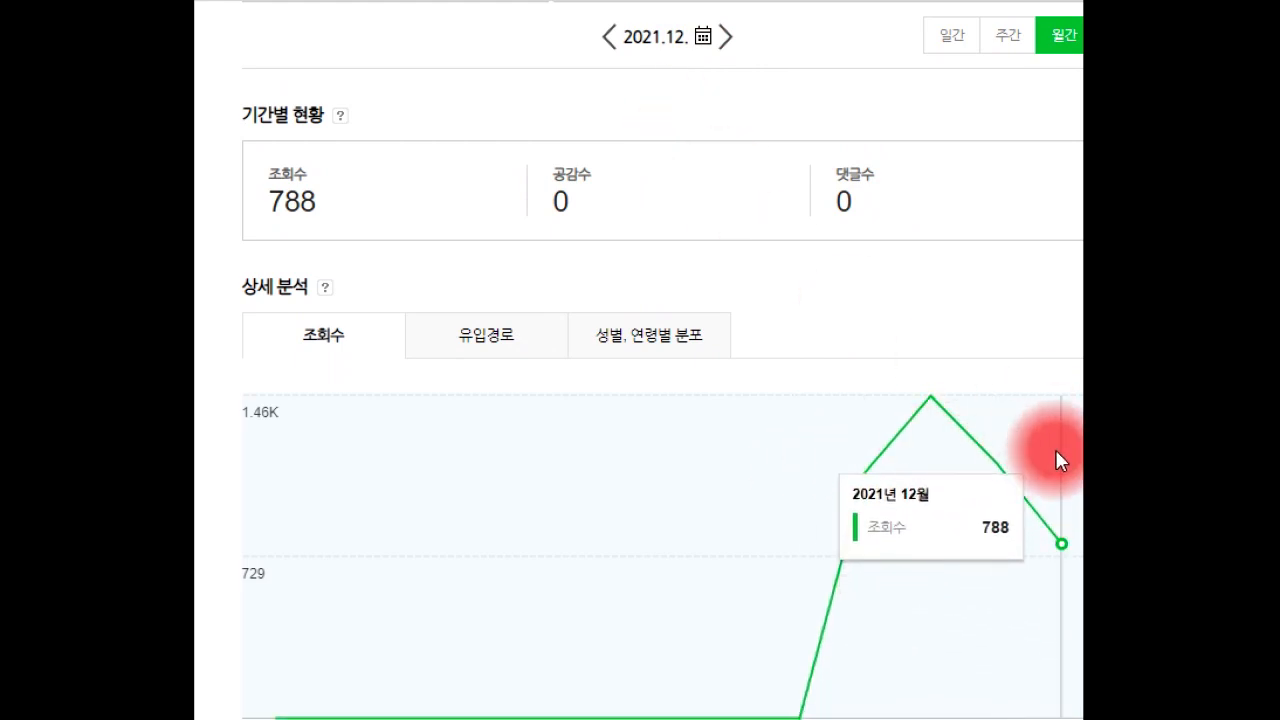
pyautogui.scroll(4, 680, 390)
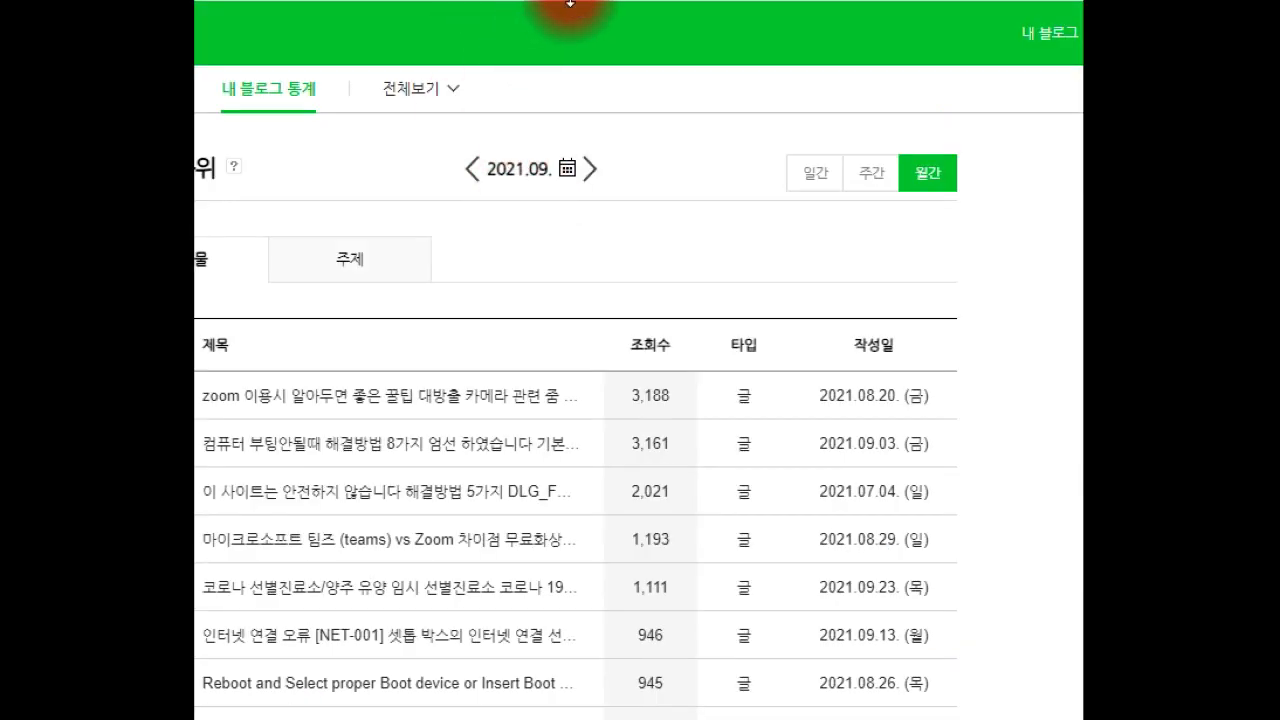
# Step: Return to the post ranking, show 2021.10, and open the statistics of the "가족관계증명서, 주민등록등본 초본 병적 증명서" post
pyautogui.moveTo(570, 3); pyautogui.dragTo(570, 3)
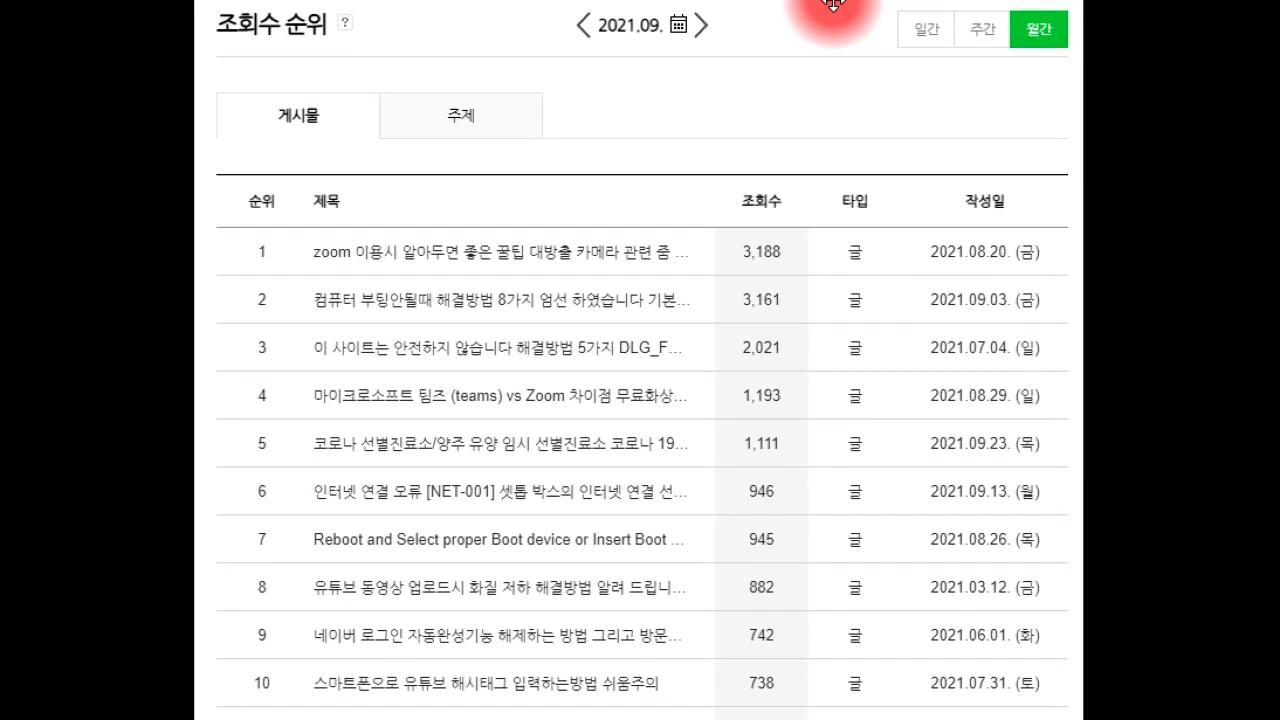
pyautogui.click(701, 25)
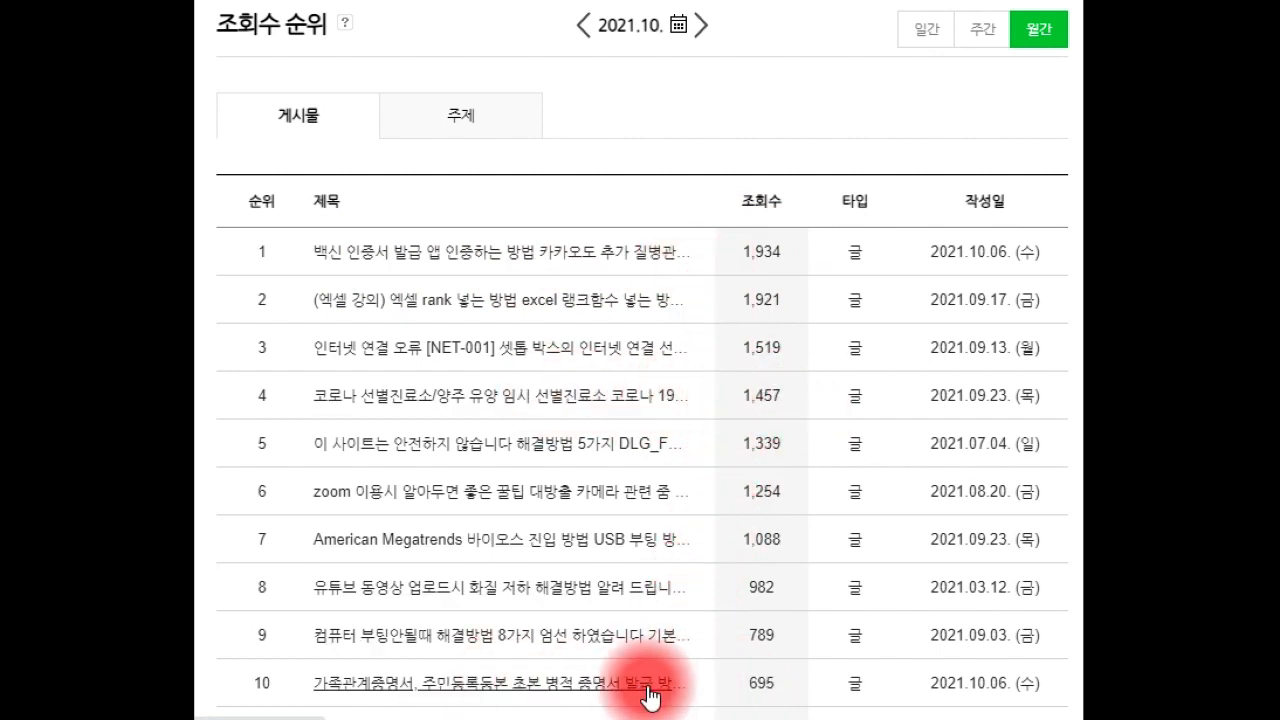
pyautogui.click(592, 690)
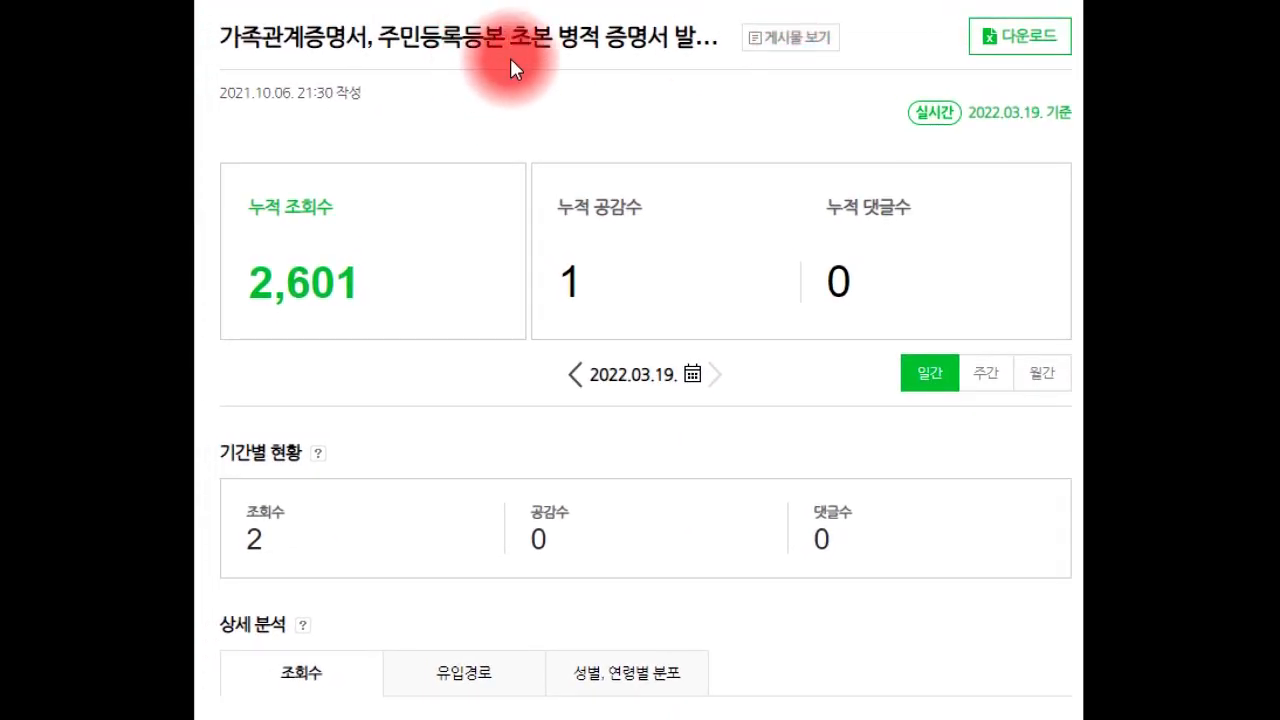
# Step: Switch the certificate post's statistics to monthly, and compare its views from 2021.09 to 2022.02 in the chart and table
pyautogui.scroll(-5, 321, 212)
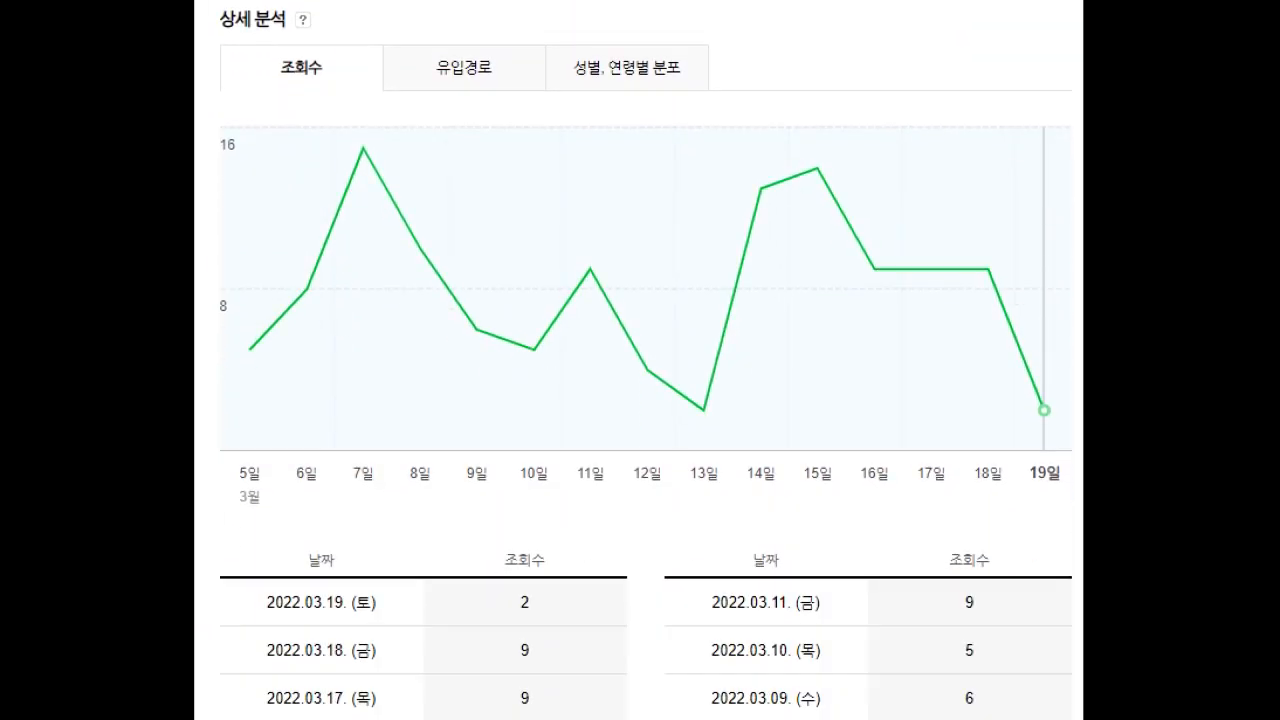
pyautogui.scroll(5, 780, 280)
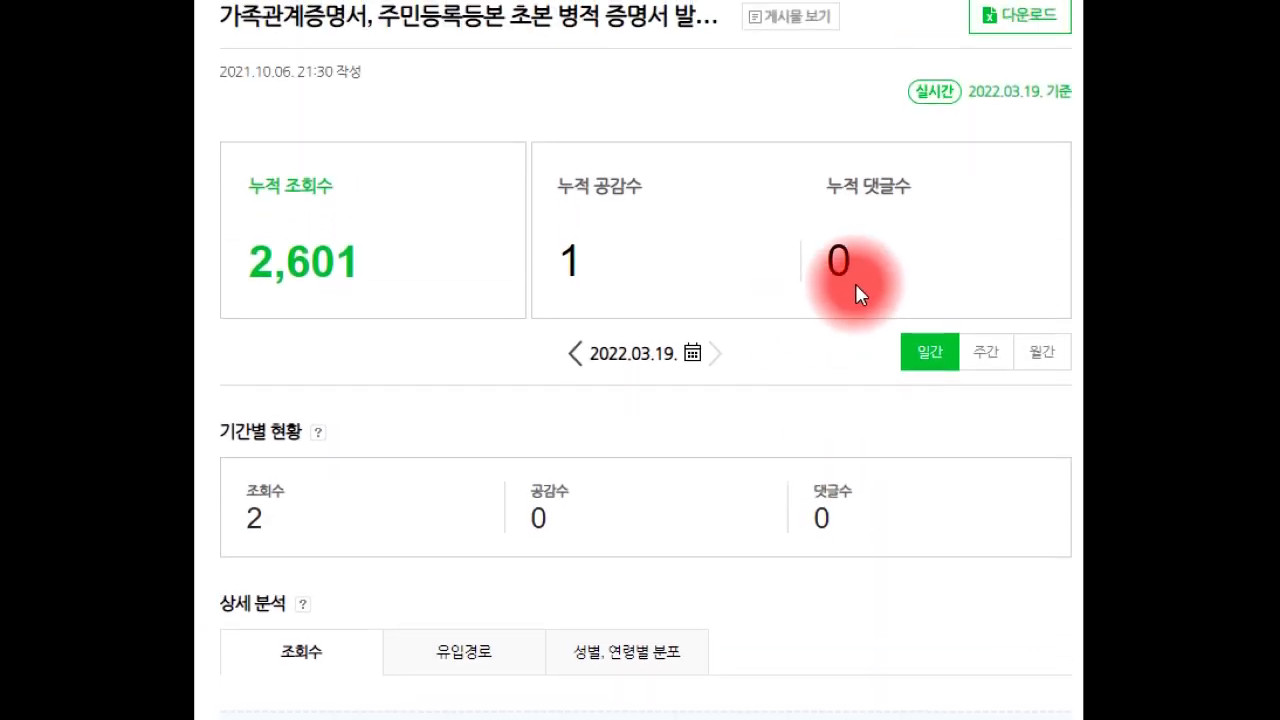
pyautogui.click(1053, 357)
pyautogui.click(587, 358)
pyautogui.click(587, 358)
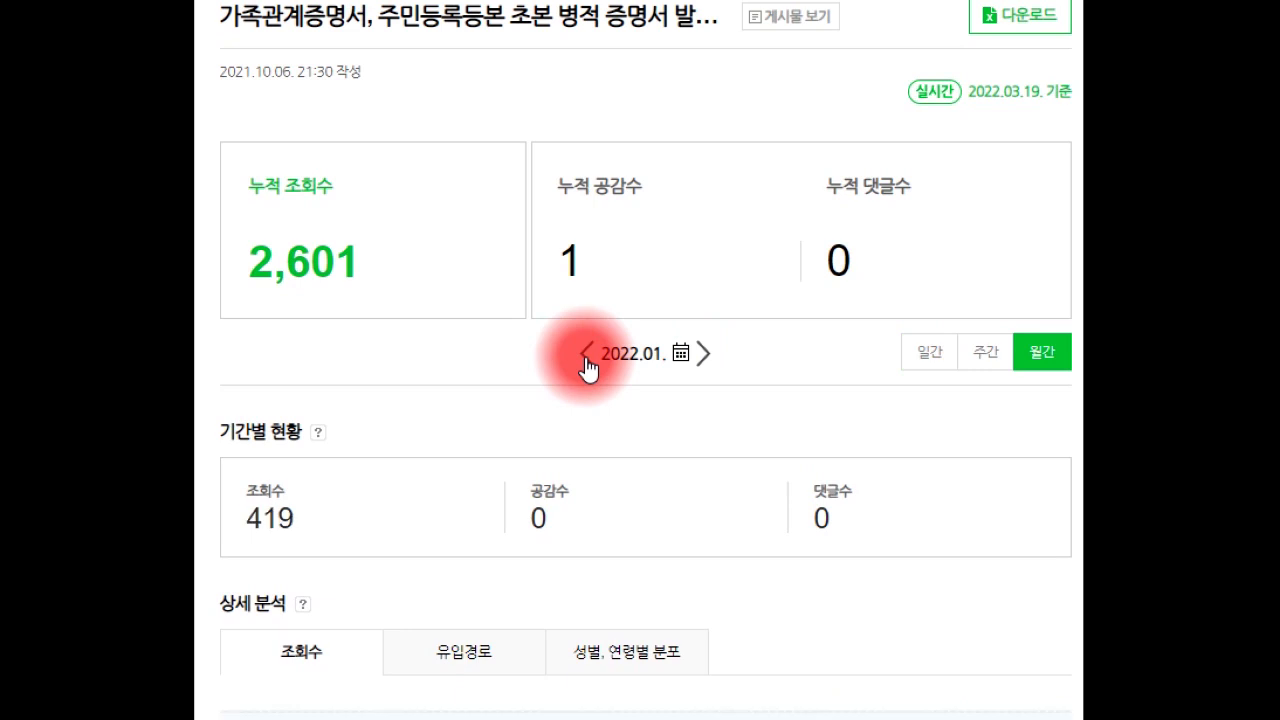
pyautogui.click(587, 358)
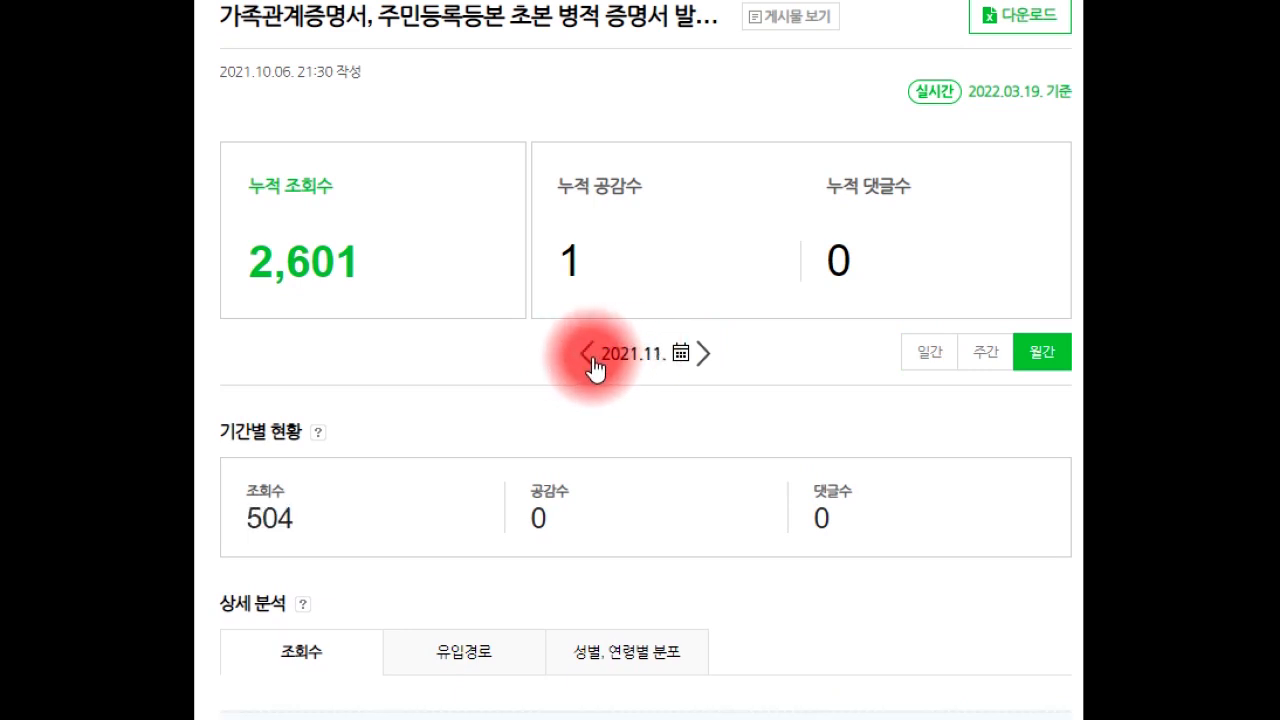
pyautogui.click(590, 360)
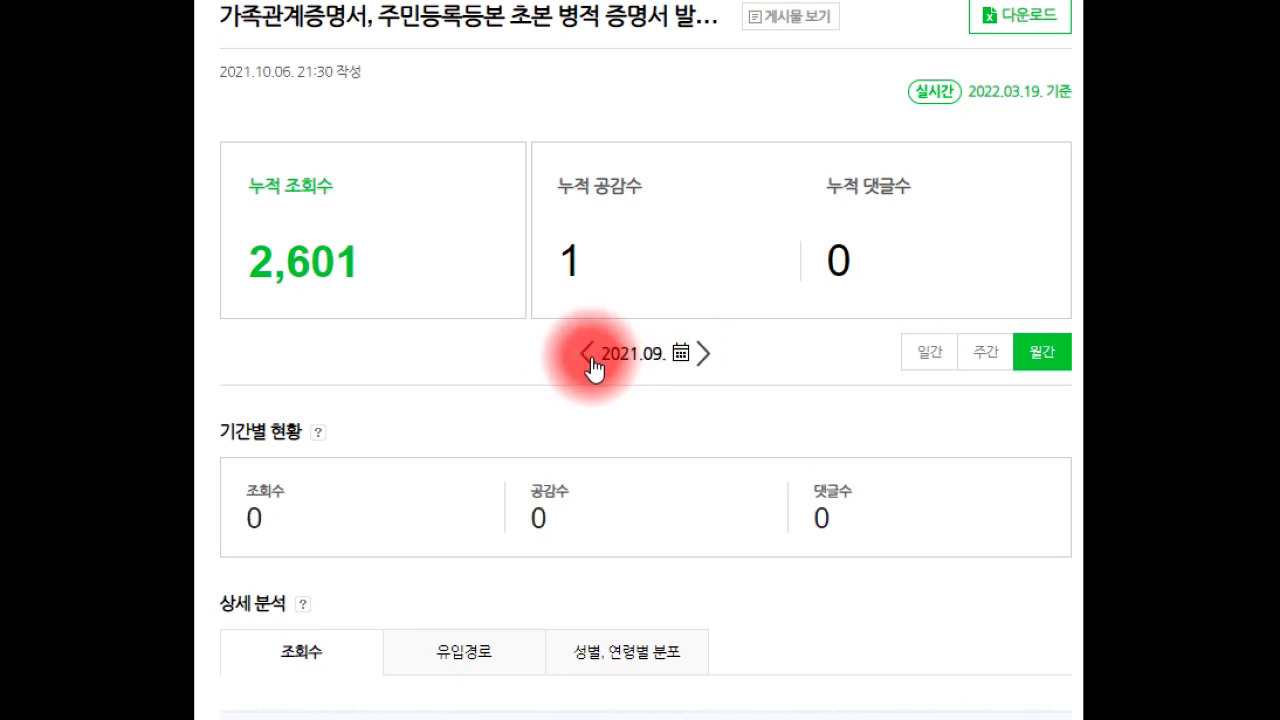
pyautogui.click(696, 360)
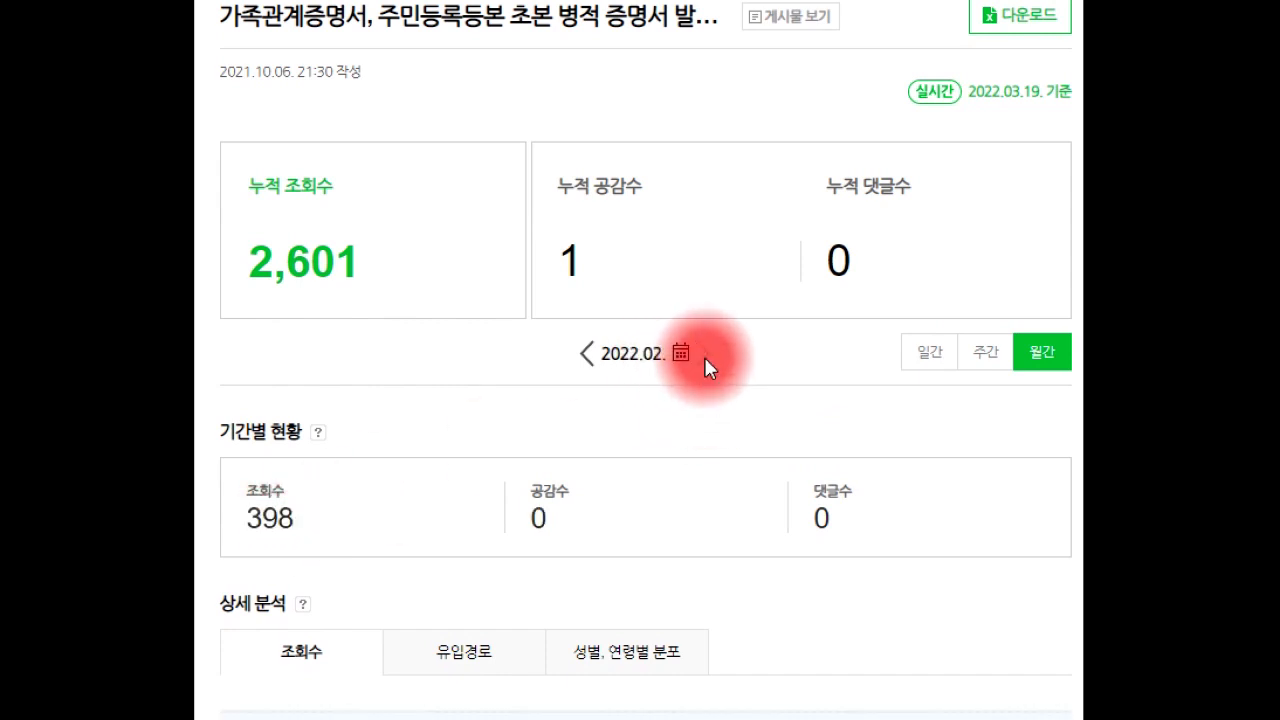
pyautogui.scroll(-8, 843, 371)
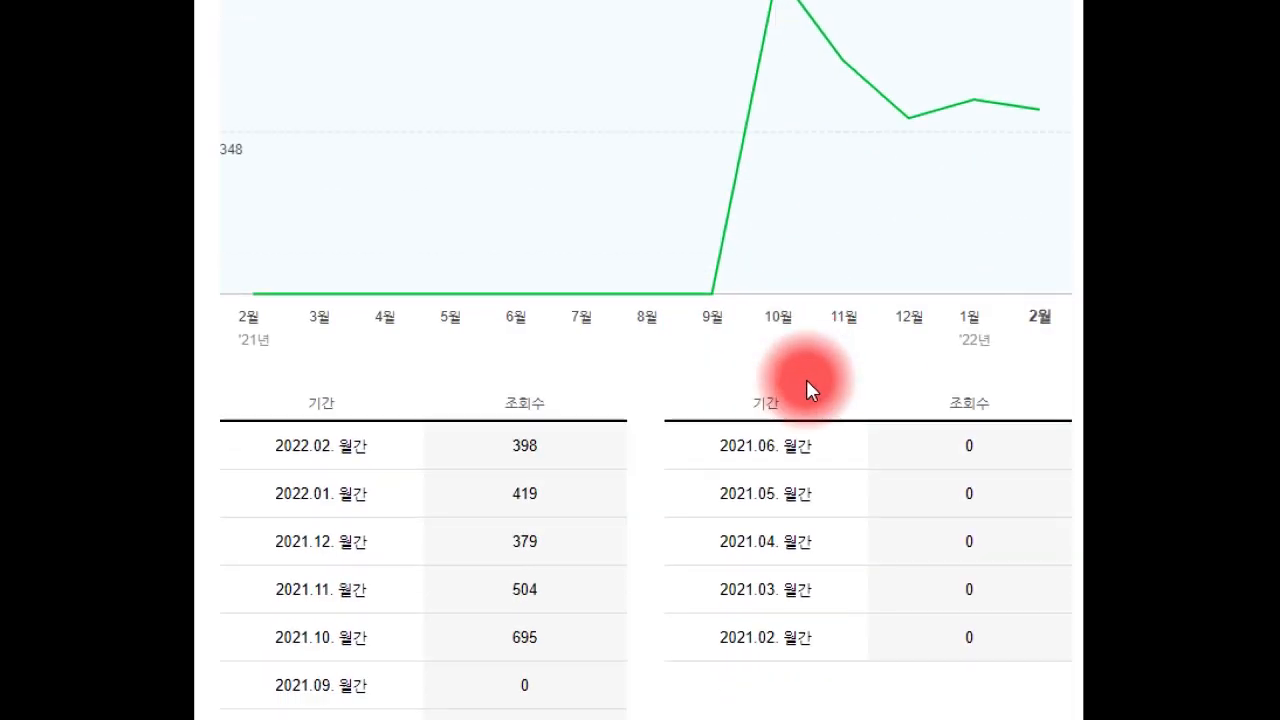
pyautogui.scroll(8, 811, 389)
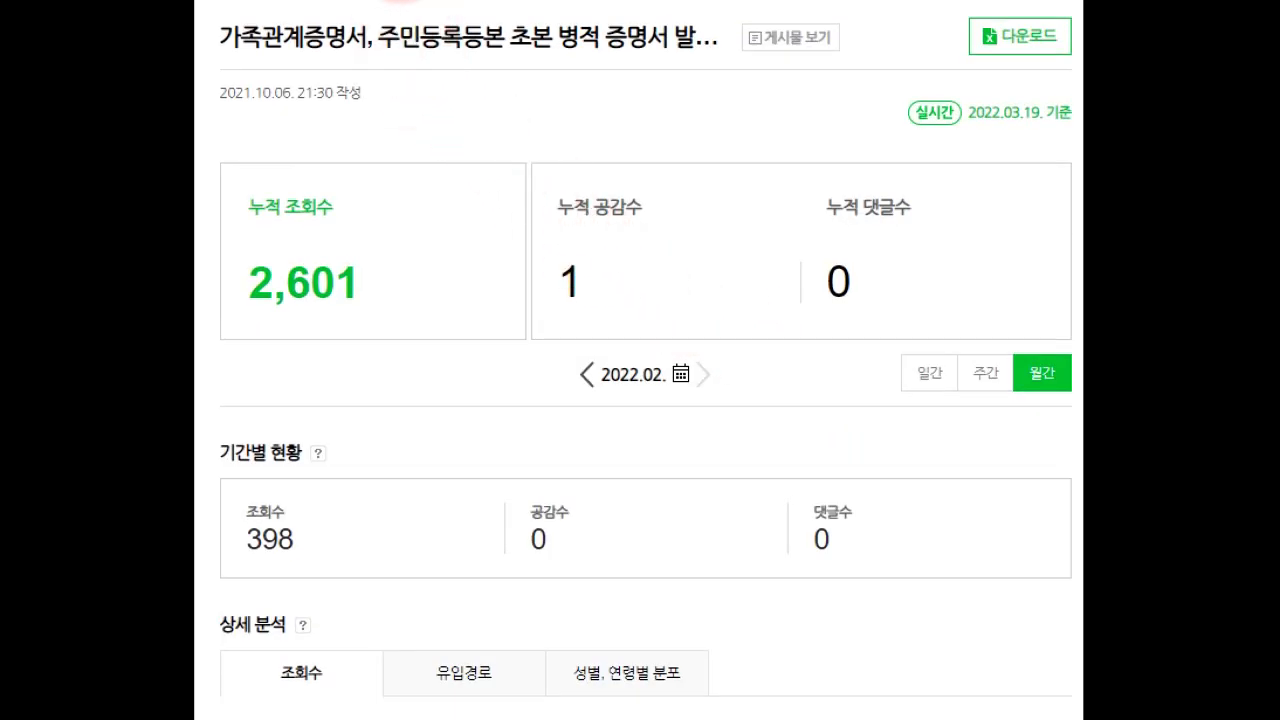
# Step: View the published family relation certificate post, look through its kiosk photos and instructions, and return to its title
pyautogui.click(790, 38)
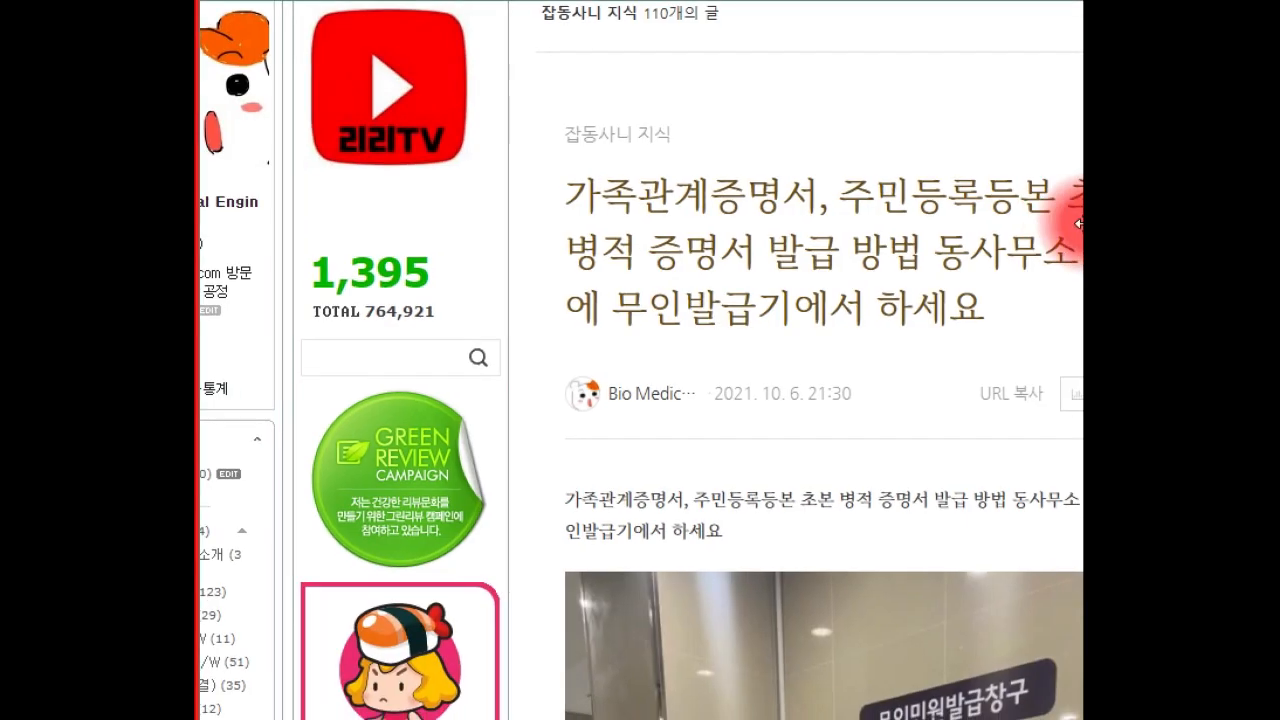
pyautogui.moveTo(1080, 224); pyautogui.dragTo(1080, 223)
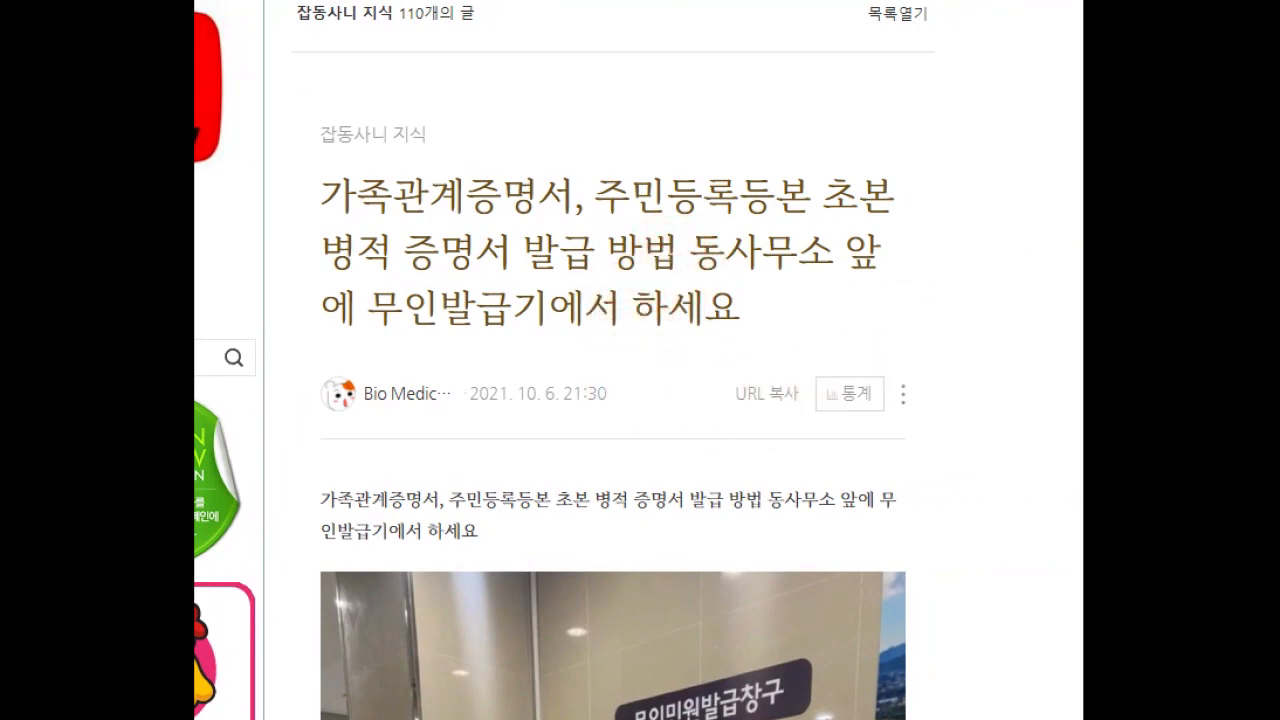
pyautogui.scroll(-3, 613, 400)
pyautogui.scroll(5, 613, 400)
pyautogui.scroll(-2, 613, 400)
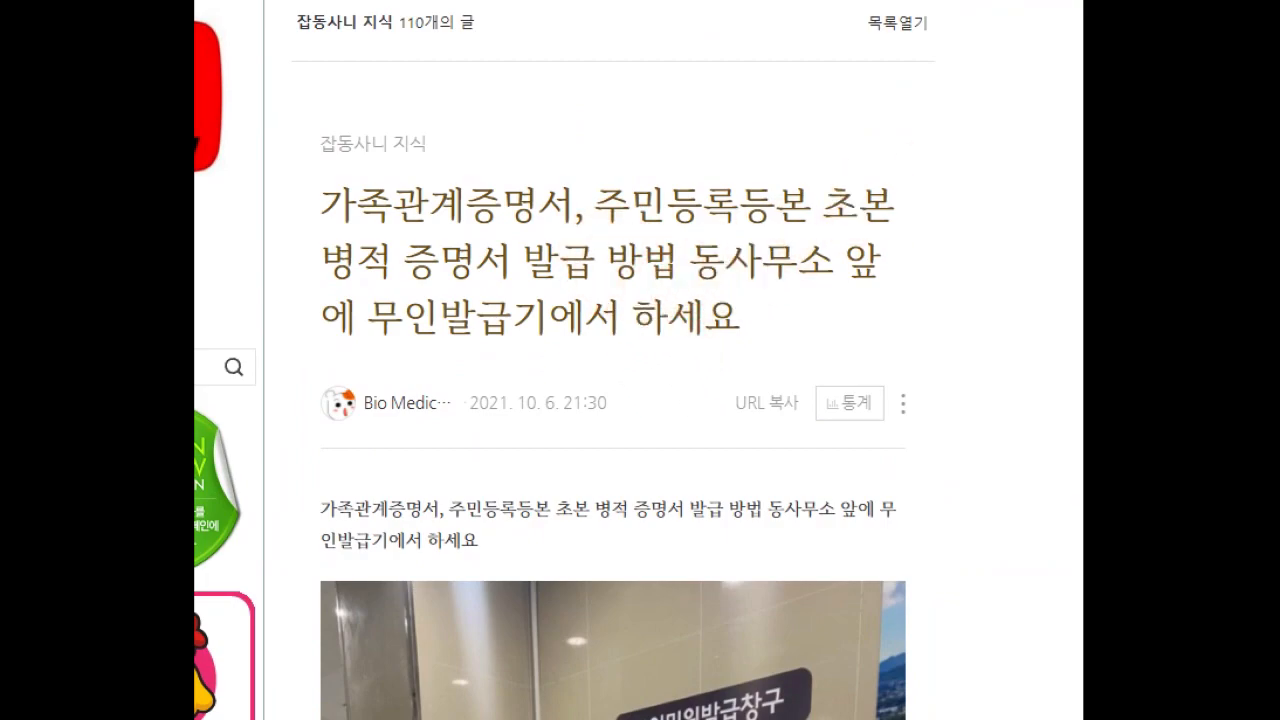
pyautogui.scroll(-5, 722, 165)
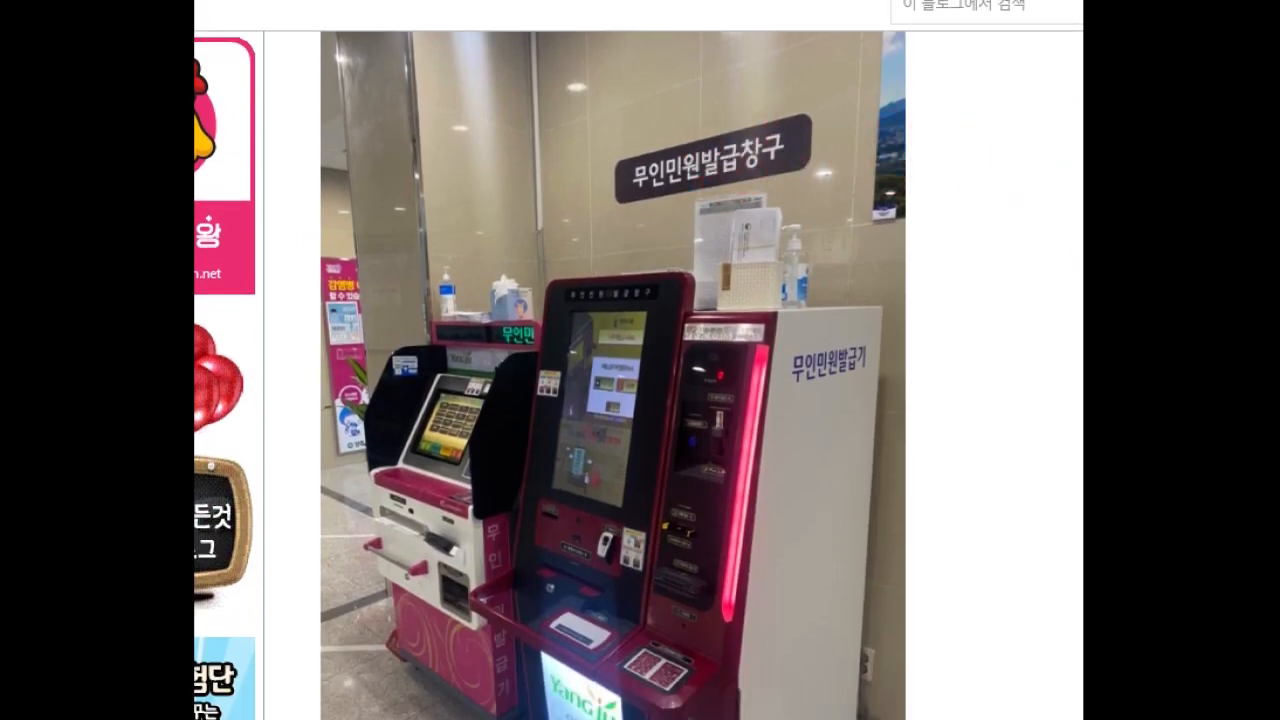
pyautogui.scroll(-15, 613, 400)
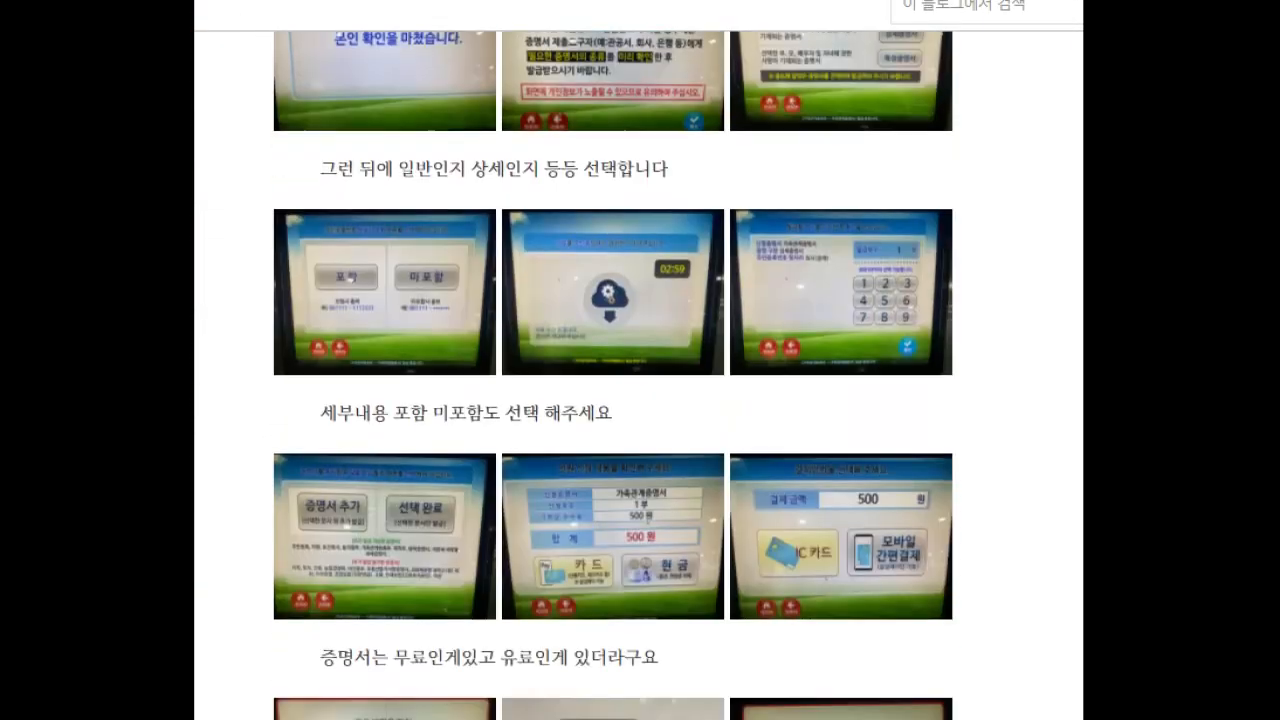
pyautogui.scroll(-10, 613, 400)
pyautogui.scroll(20, 613, 400)
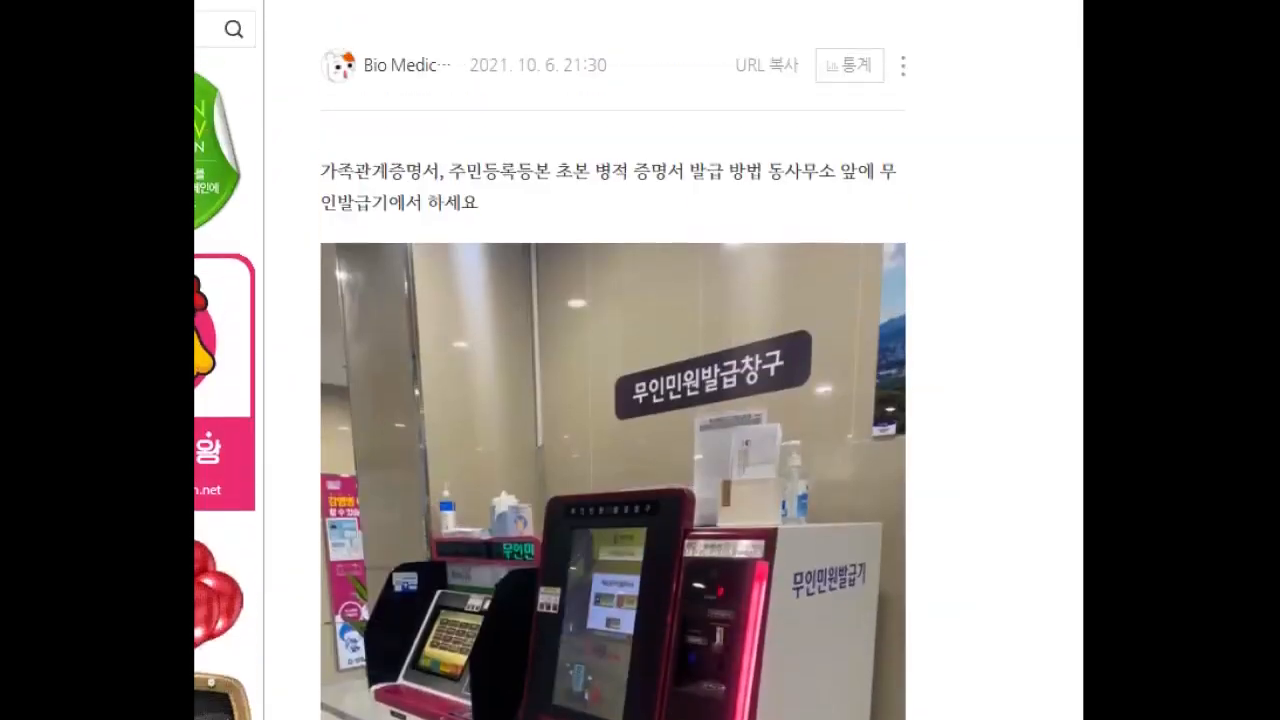
pyautogui.scroll(2, 613, 360)
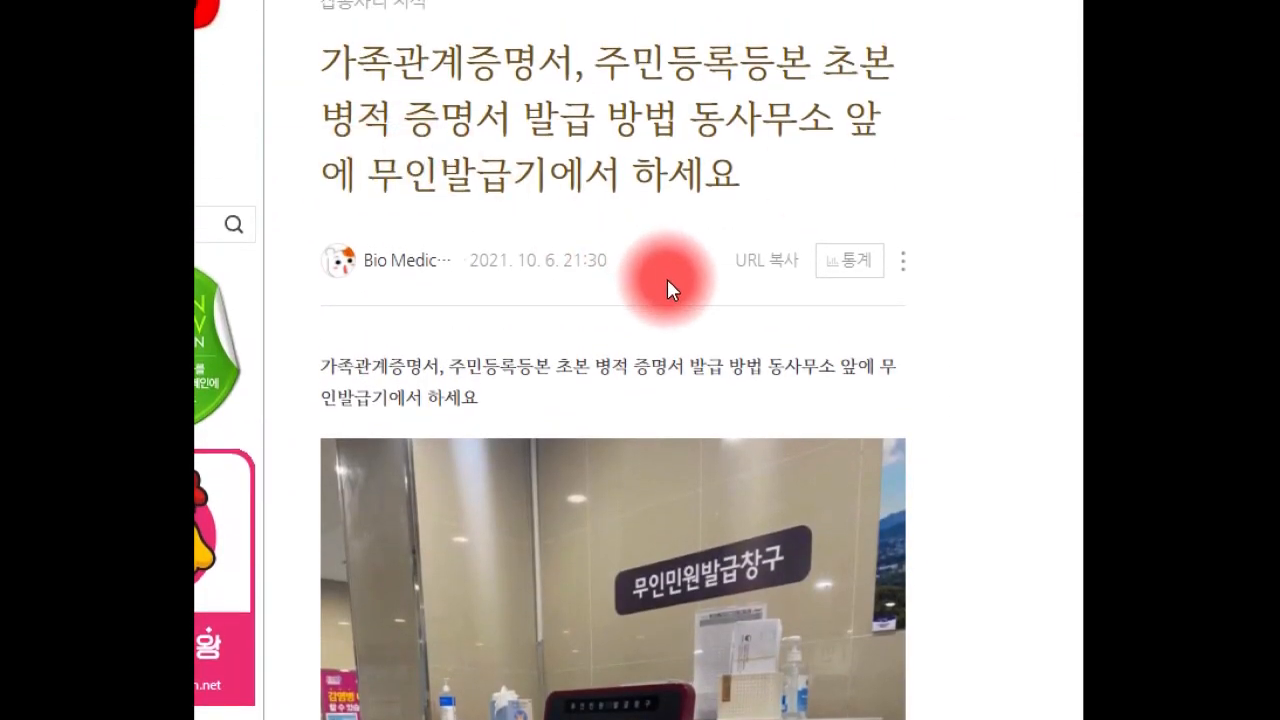
pyautogui.scroll(1, 700, 350)
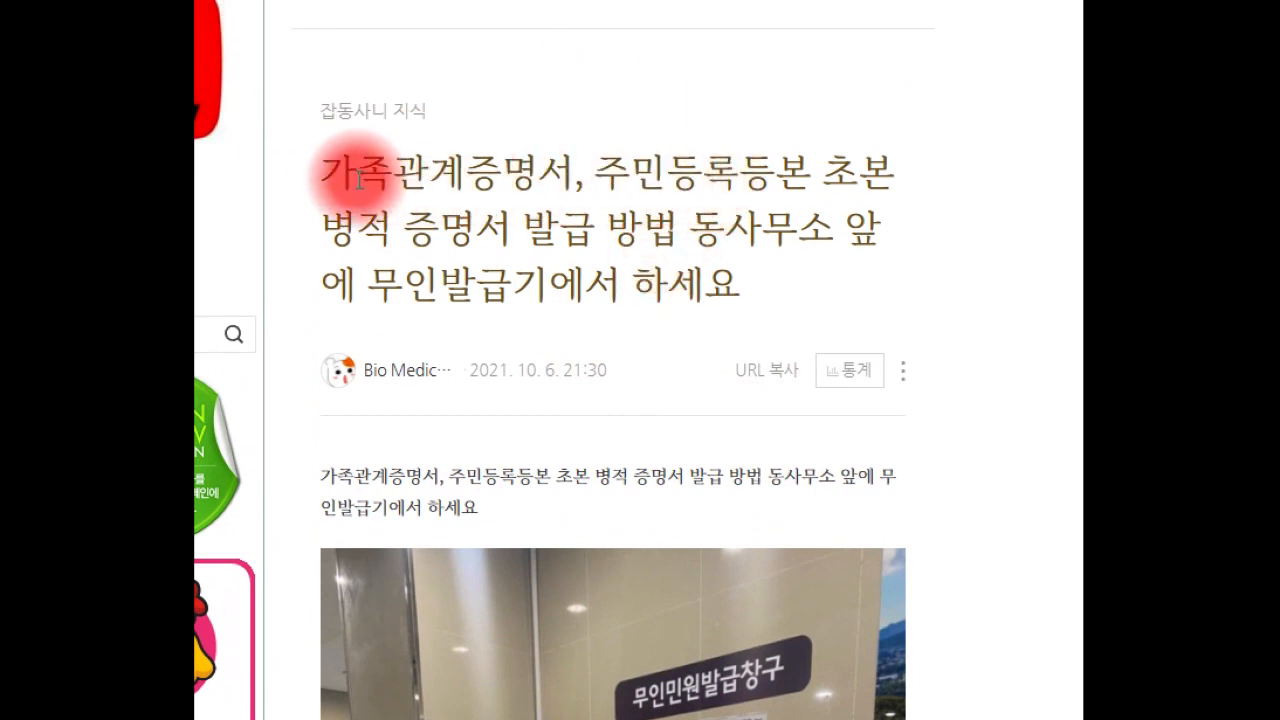
# Step: Highlight "가족관계증명서" and "동사무소 앞" in the post title, and return to the 2021.10 ranking
pyautogui.moveTo(318, 172); pyautogui.dragTo(643, 166)
pyautogui.click(655, 166)
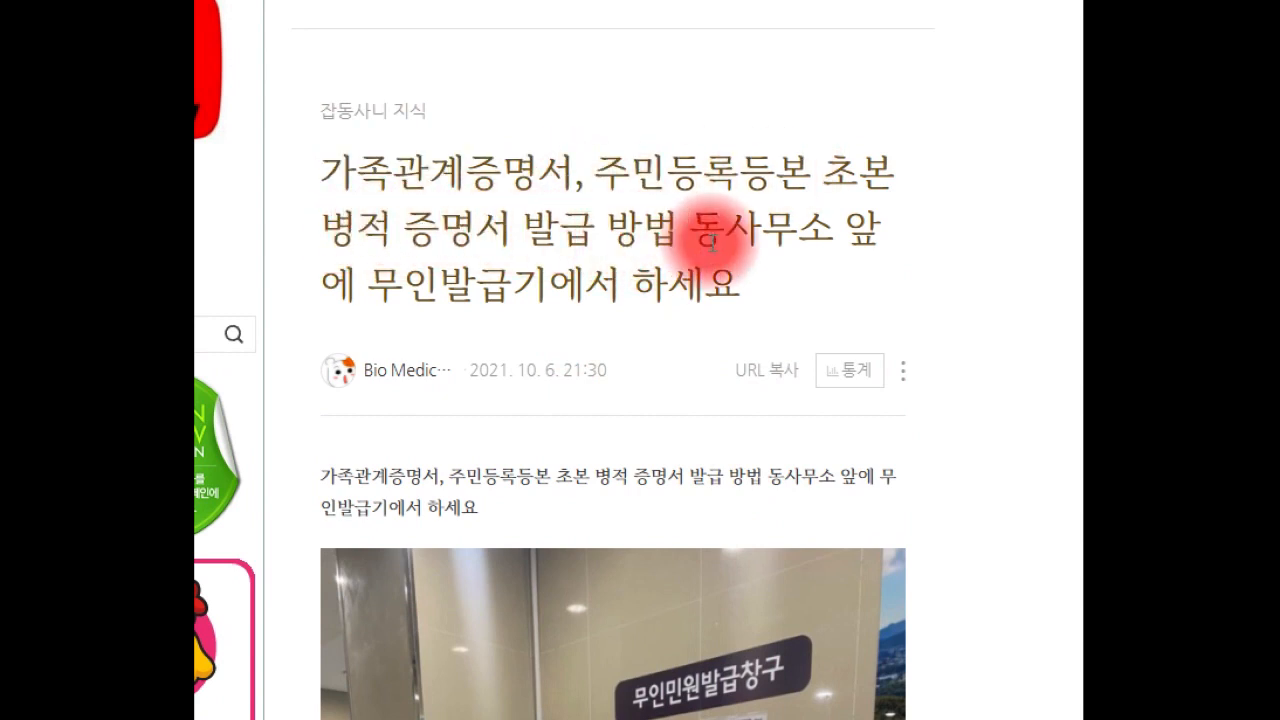
pyautogui.moveTo(692, 232); pyautogui.dragTo(870, 236)
pyautogui.click(829, 235)
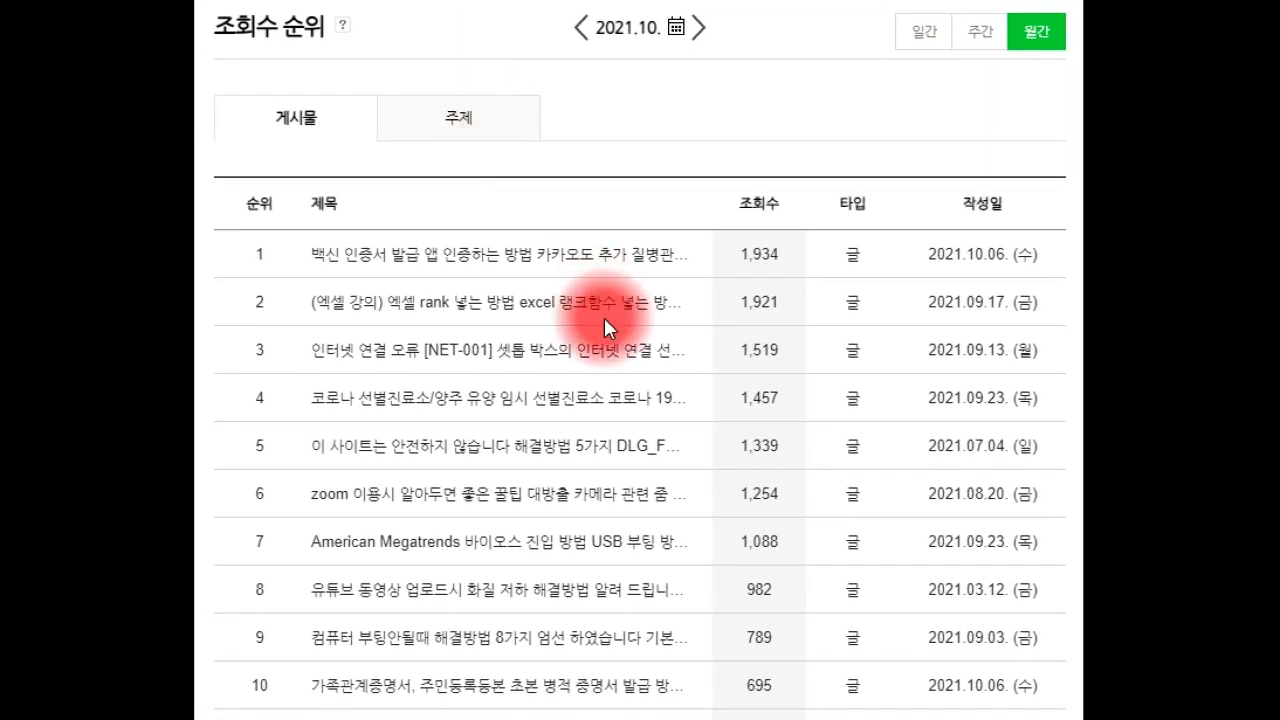
# Step: Check "엑셀" in the Notepad topic list, and open the statistics of the "(엑셀 강의) 엑셀 rank 넣는 방법" post from the ranking
pyautogui.click(985, 719)
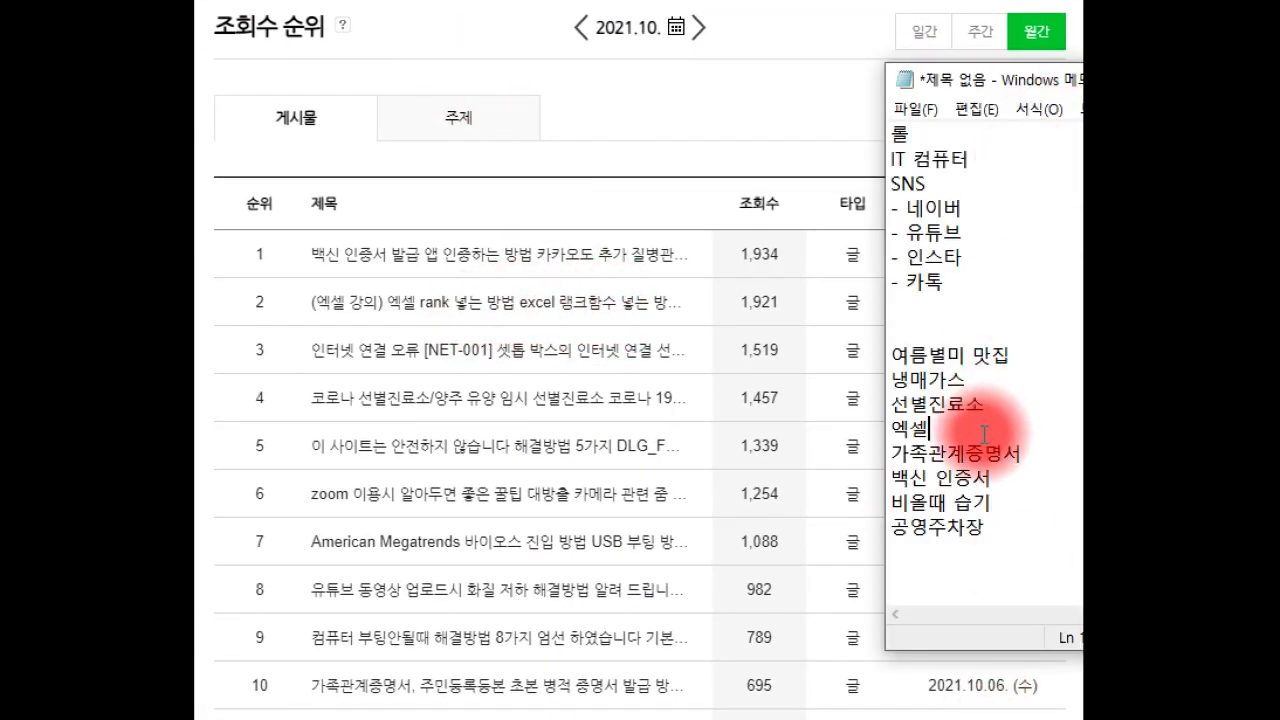
pyautogui.click(926, 428)
pyautogui.click(452, 212)
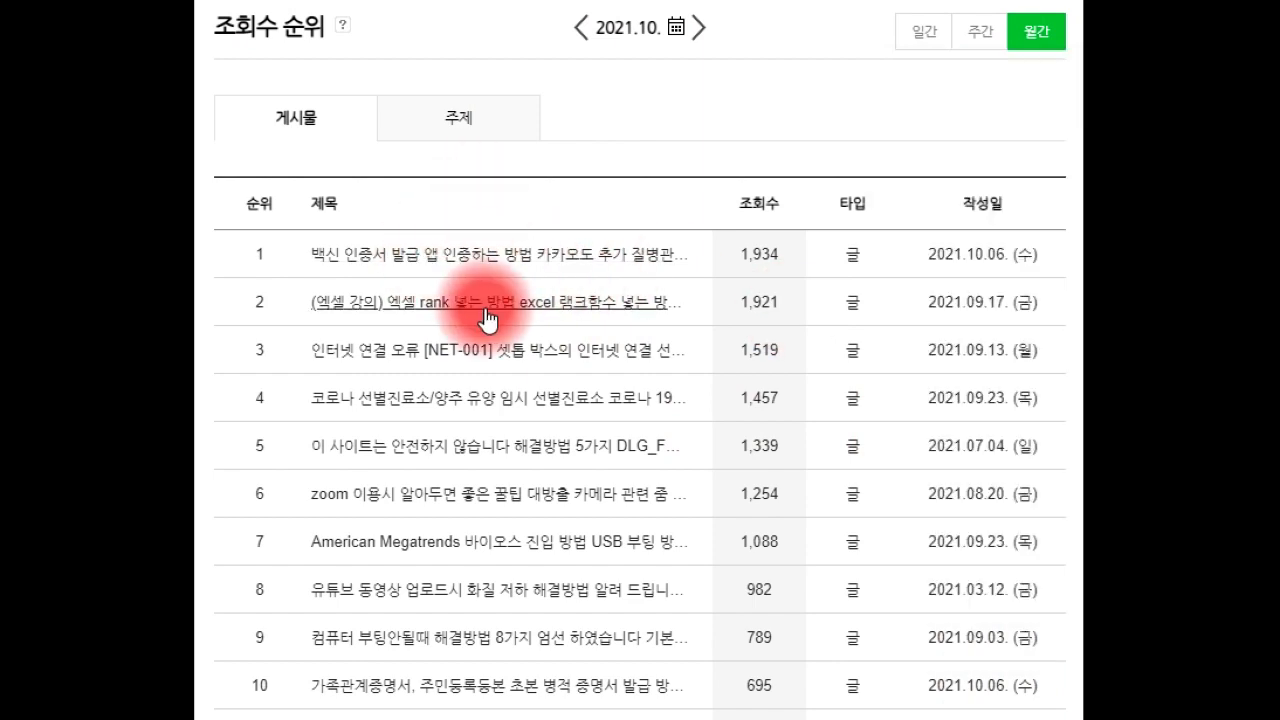
pyautogui.click(566, 305)
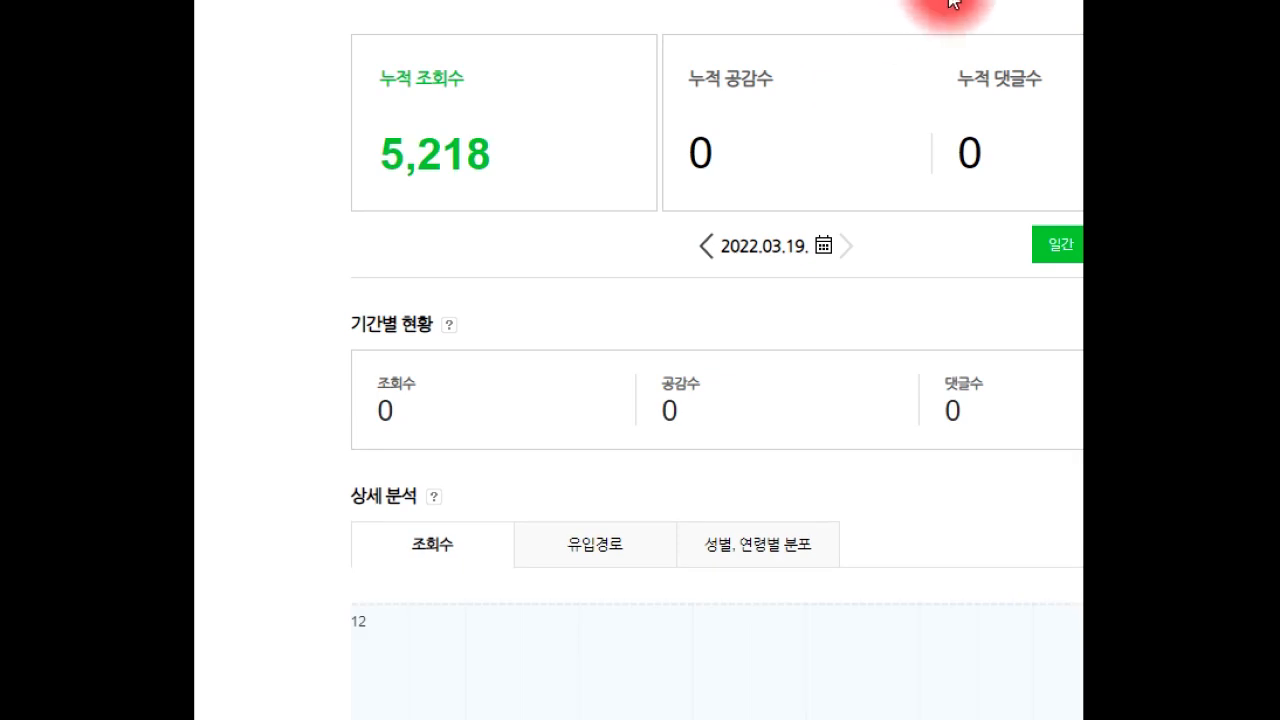
# Step: View the published Excel rank post and look through its score table and RANK formula explanation
pyautogui.scroll(2, 880, 40)
pyautogui.click(800, 42)
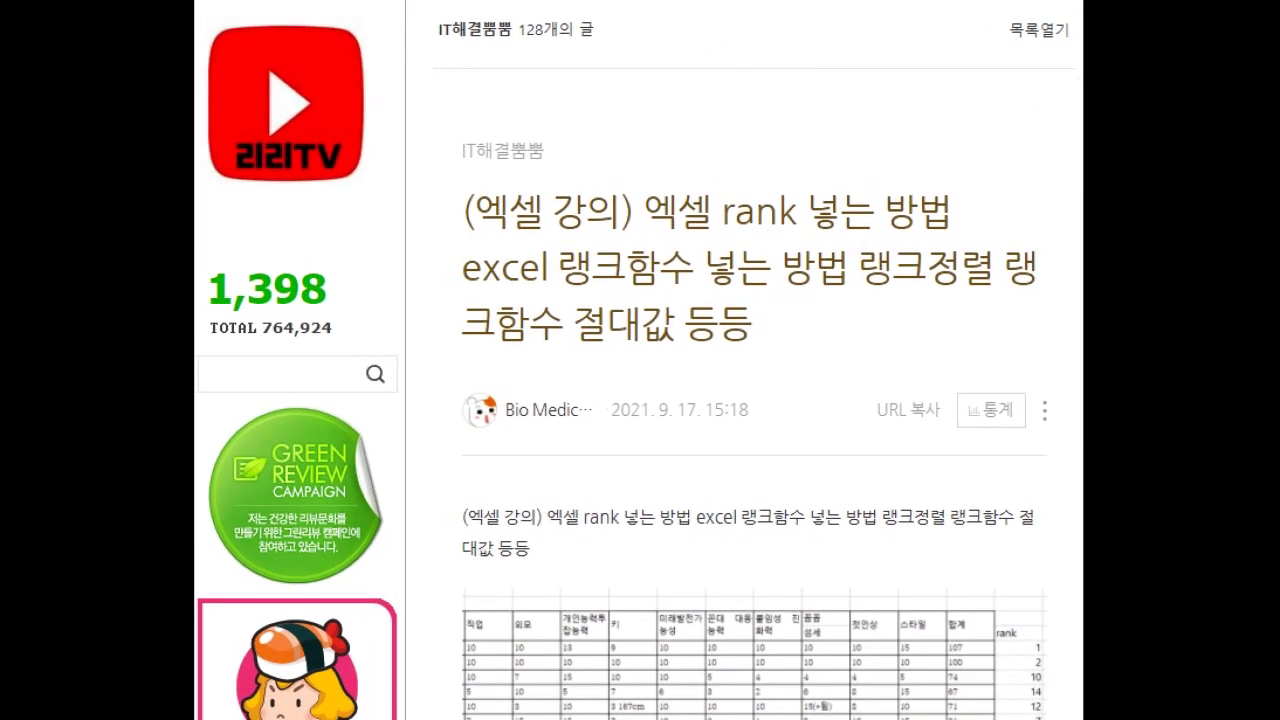
pyautogui.scroll(-3, 640, 400)
pyautogui.scroll(-7, 640, 400)
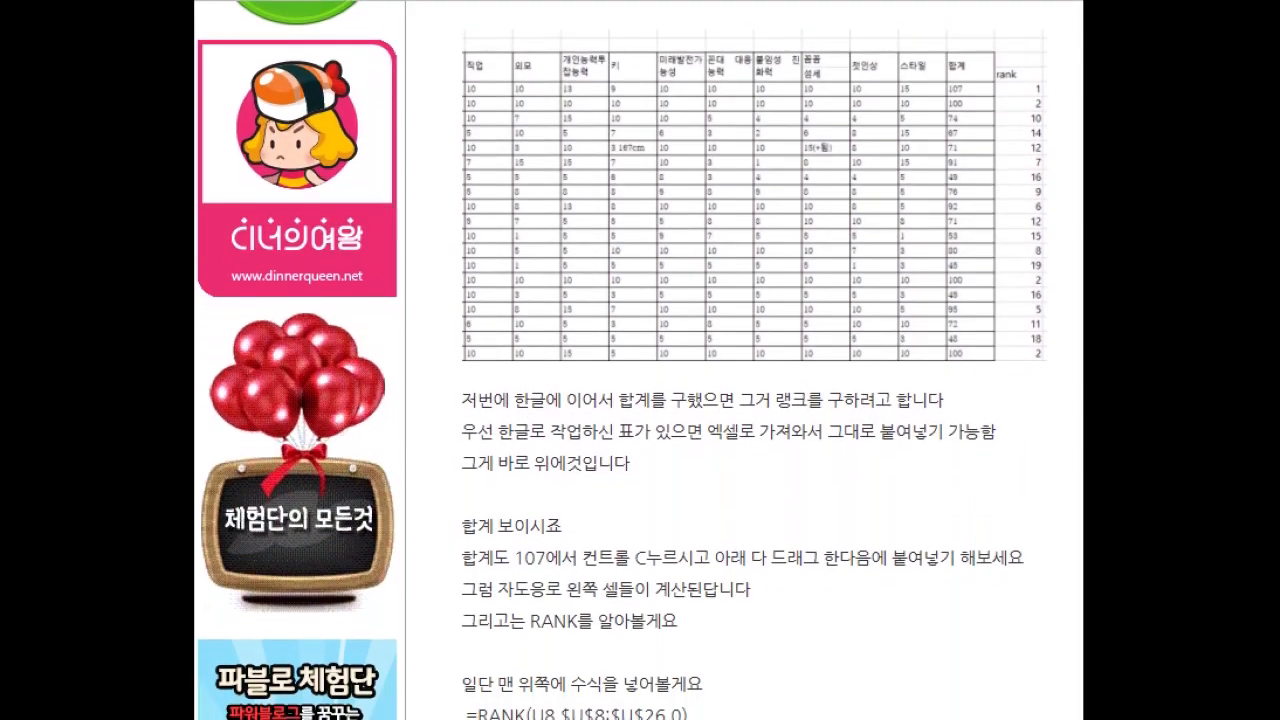
pyautogui.scroll(-4, 880, 336)
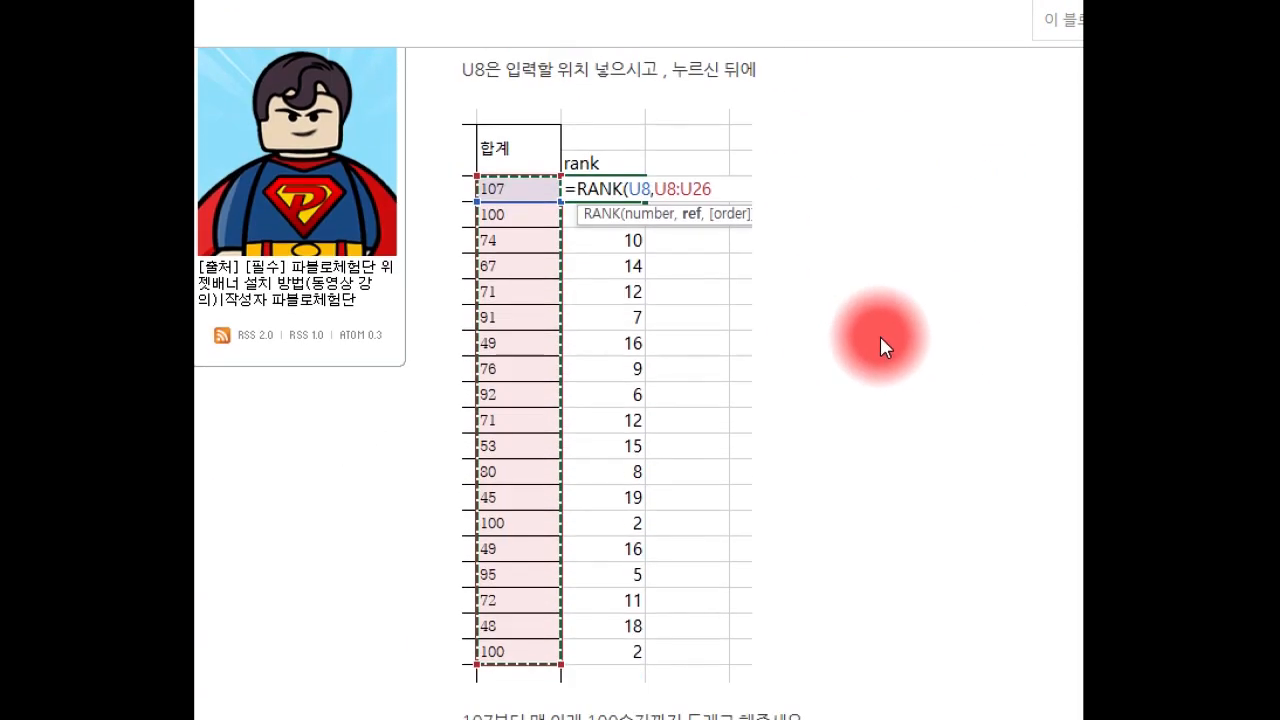
# Step: Read the rest of the Excel rank post down to its hashtags, and return to the top of the post
pyautogui.scroll(-8, 880, 336)
pyautogui.scroll(3, 753, 384)
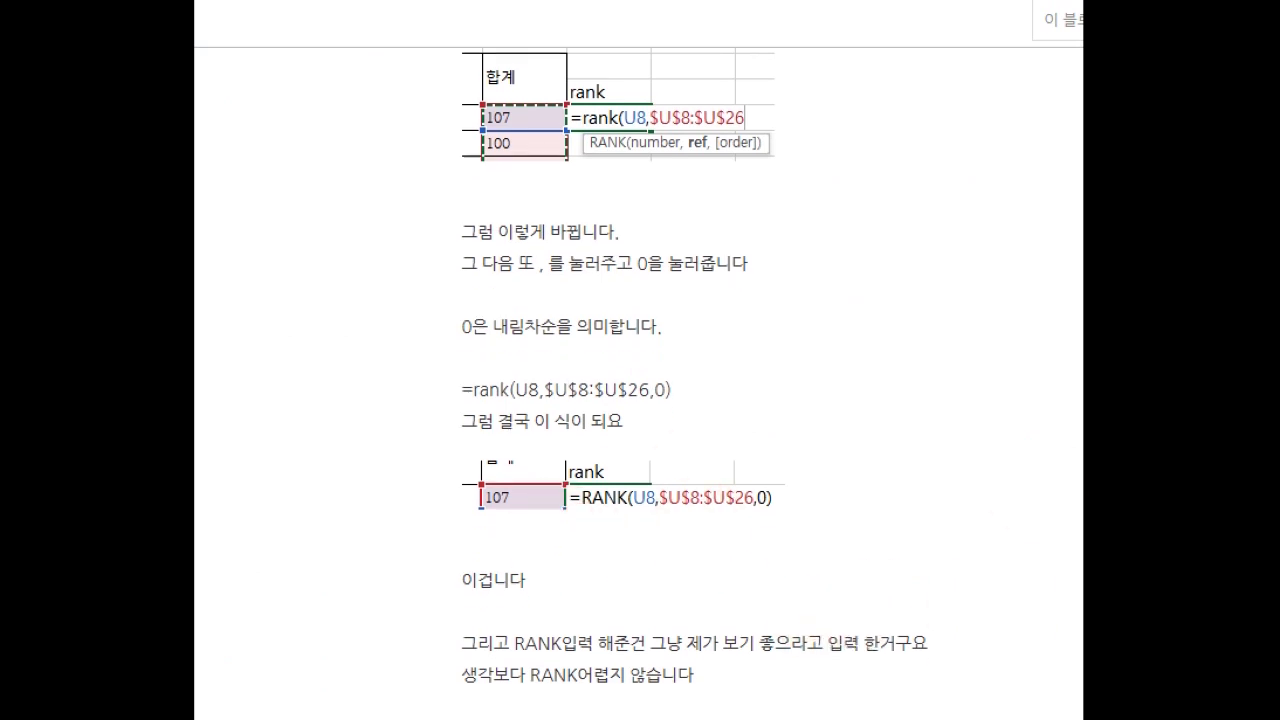
pyautogui.scroll(-10, 753, 384)
pyautogui.scroll(2, 666, 609)
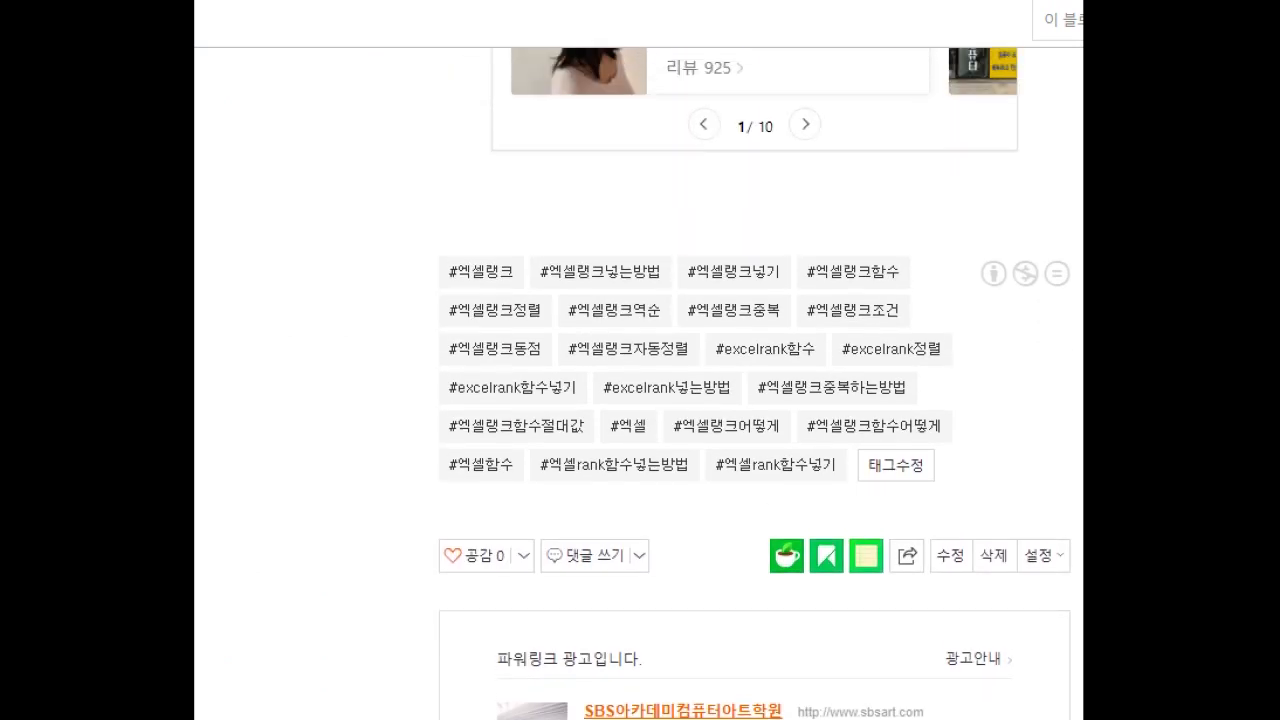
pyautogui.scroll(12, 666, 609)
pyautogui.scroll(15, 666, 400)
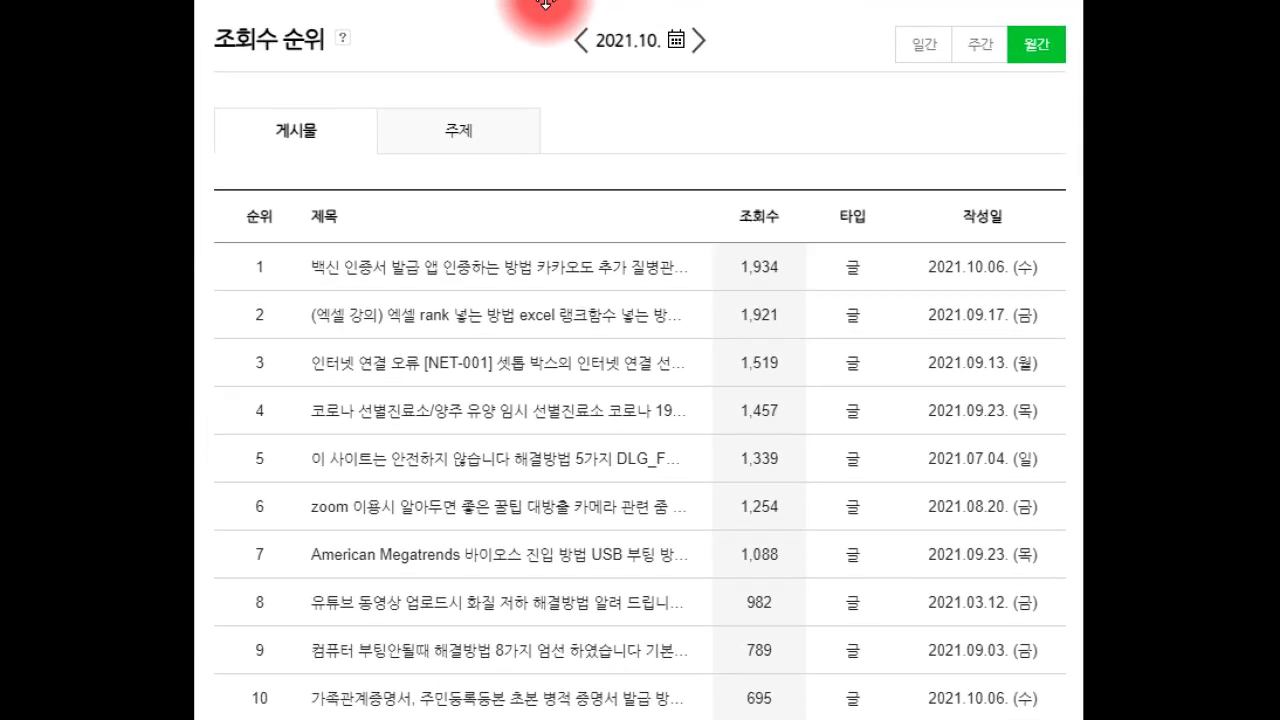
# Step: Show the 2021.11 view ranking and open the statistics of the "명동 공영주차장/남산동 공영주차장" post
pyautogui.click(702, 40)
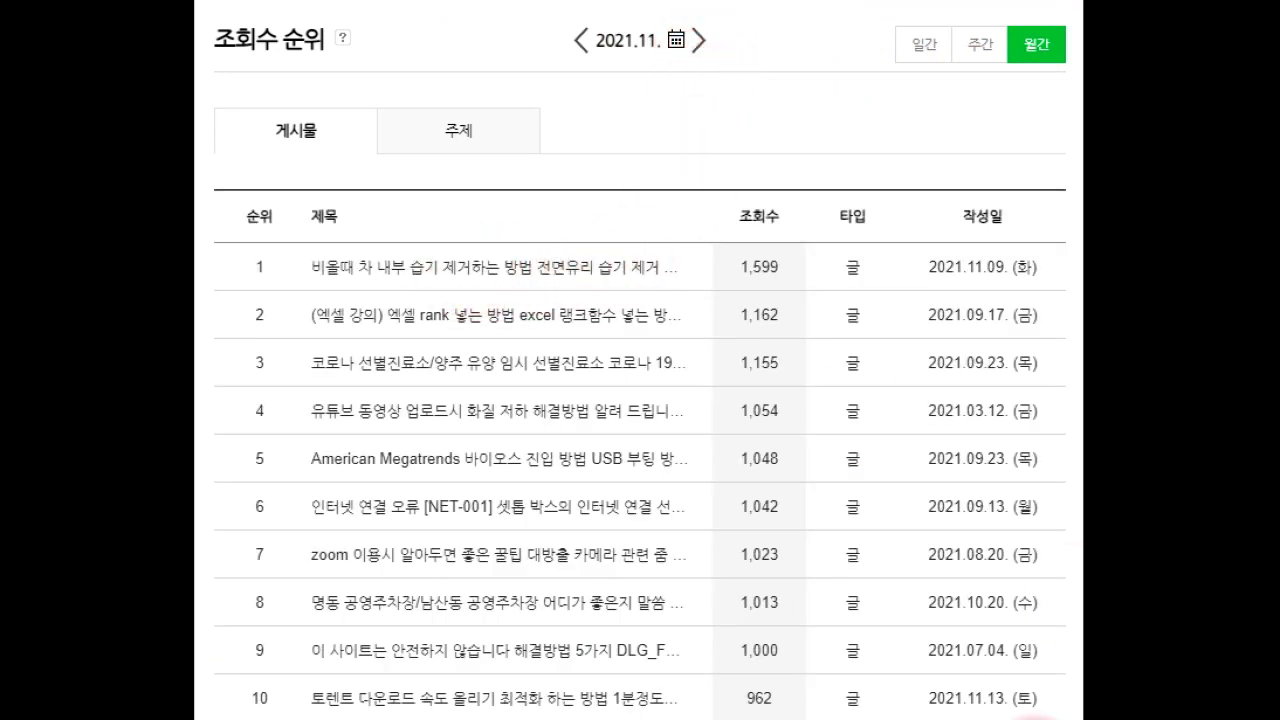
pyautogui.click(1035, 718)
pyautogui.moveTo(981, 77); pyautogui.dragTo(1025, 63)
pyautogui.click(204, 177)
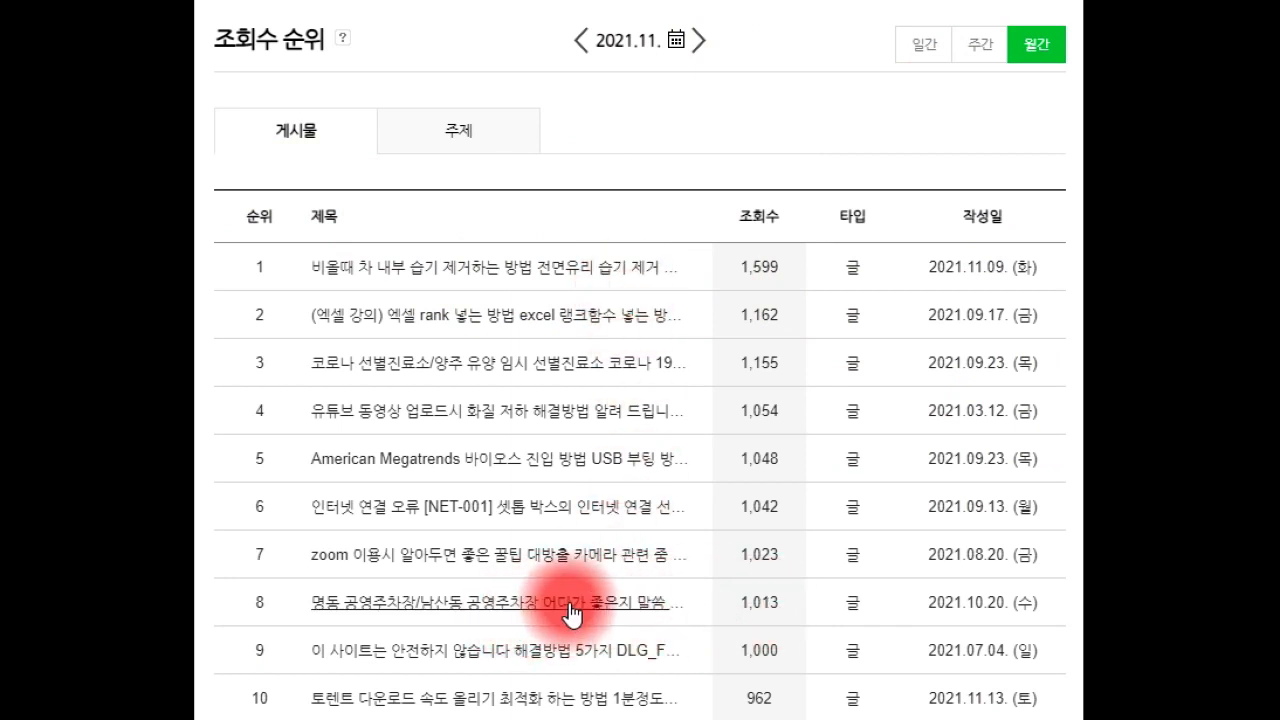
pyautogui.click(517, 613)
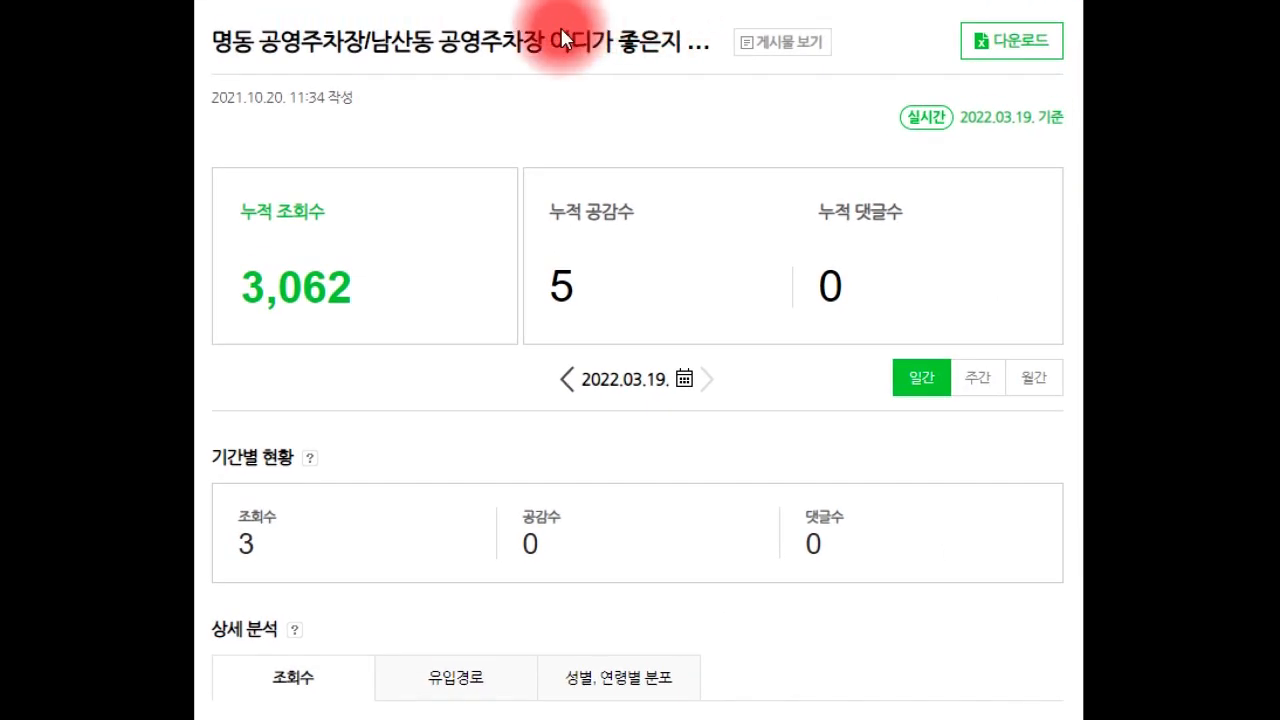
# Step: Switch the parking lot post's statistics to monthly and examine its view count graph around 2021년 11월
pyautogui.click(1025, 372)
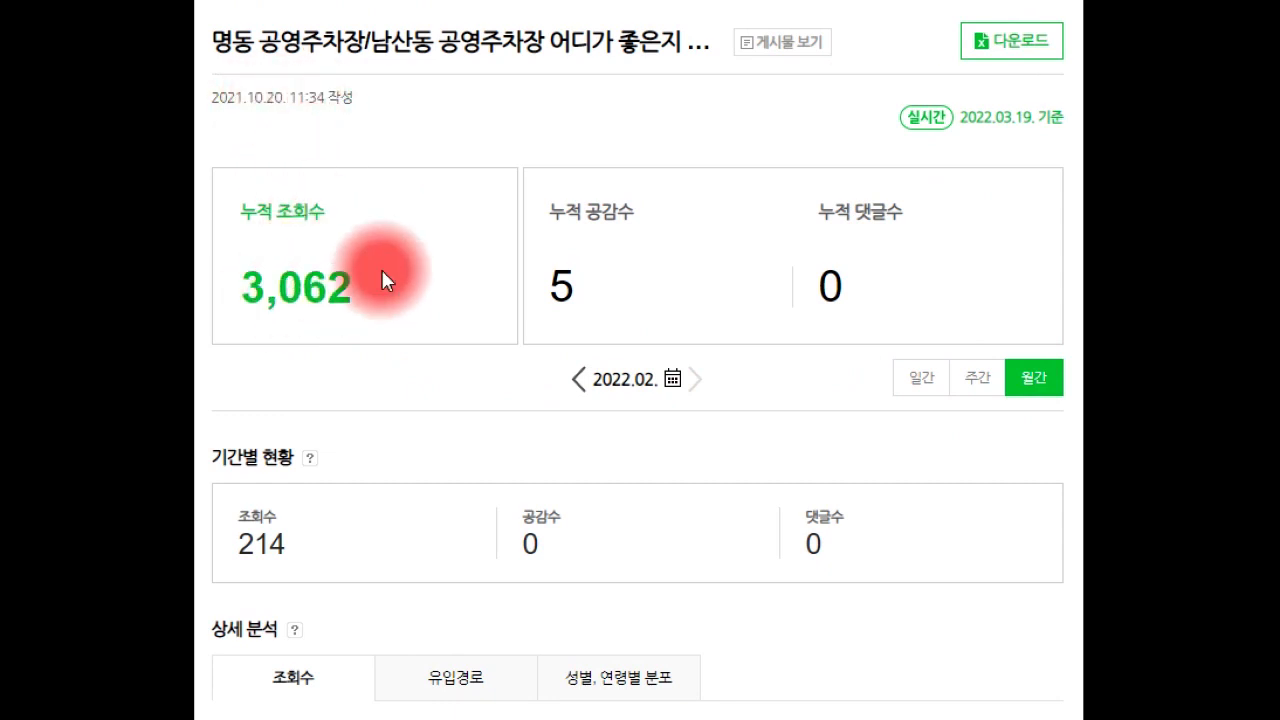
pyautogui.scroll(-5, 507, 247)
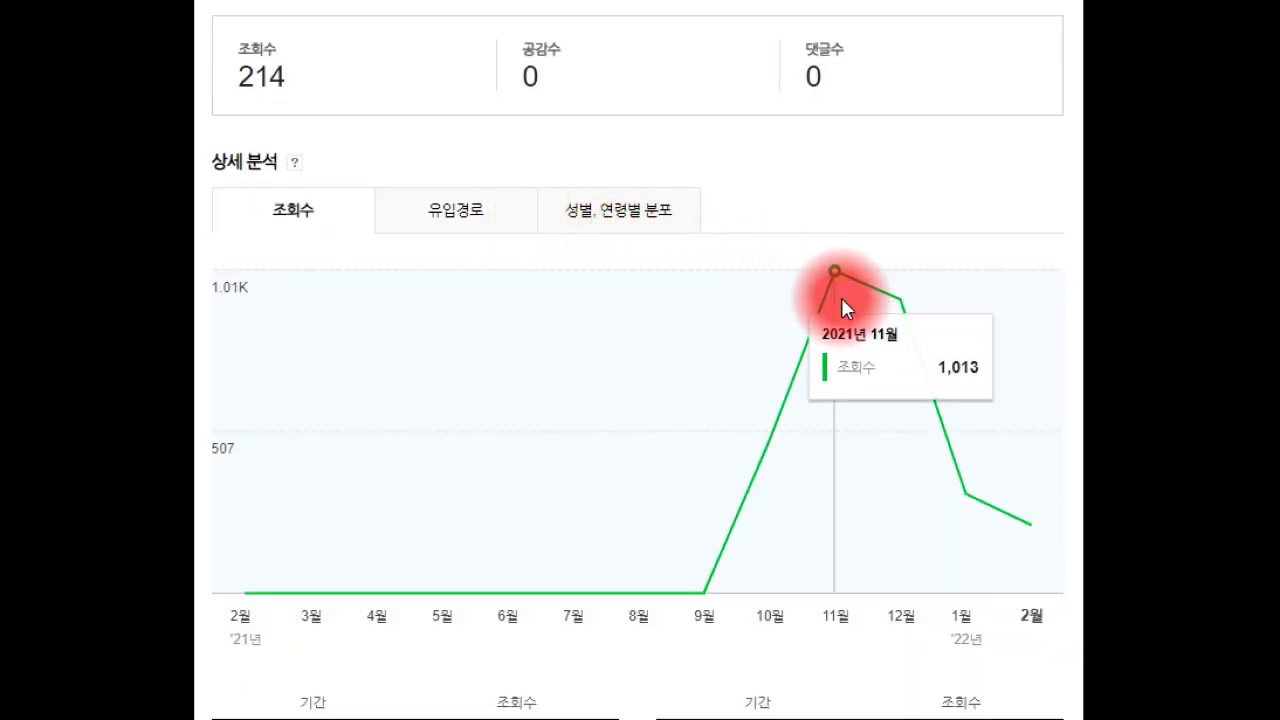
pyautogui.scroll(3, 841, 297)
pyautogui.scroll(2, 848, 303)
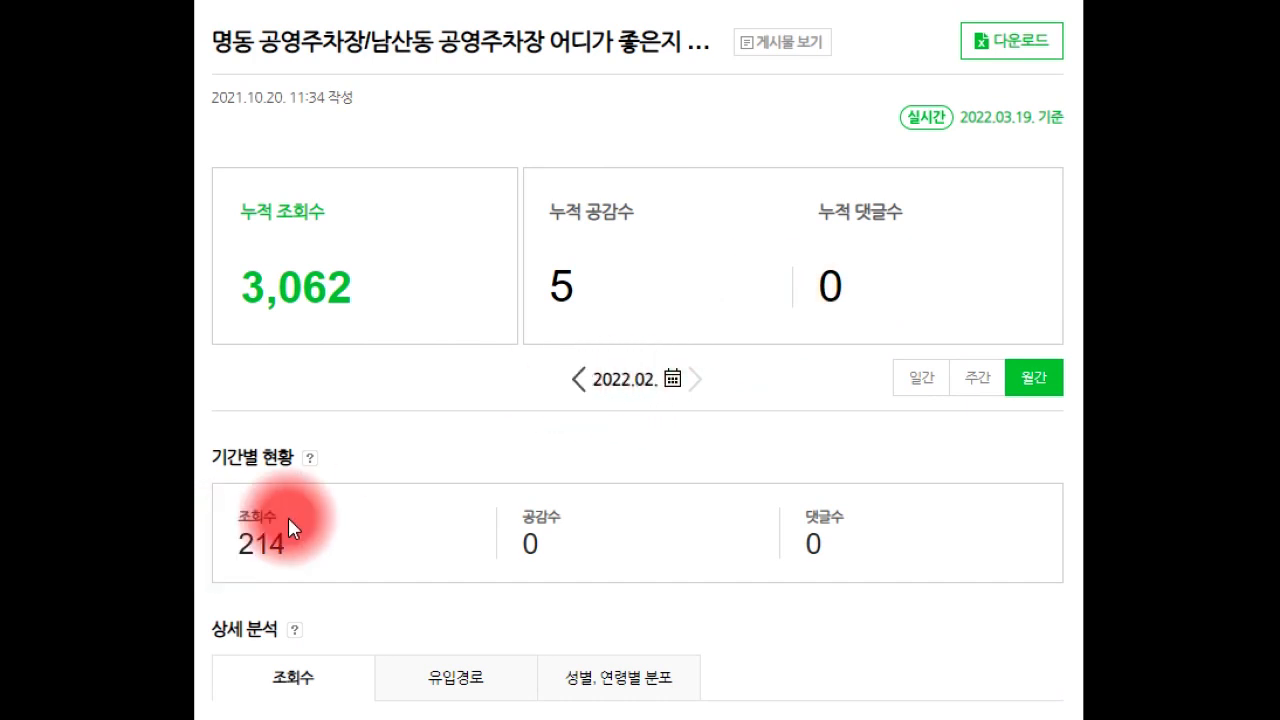
# Step: Step the parking lot post's monthly statistics back to 2021.11, and return to the blog's post view ranking
pyautogui.click(580, 378)
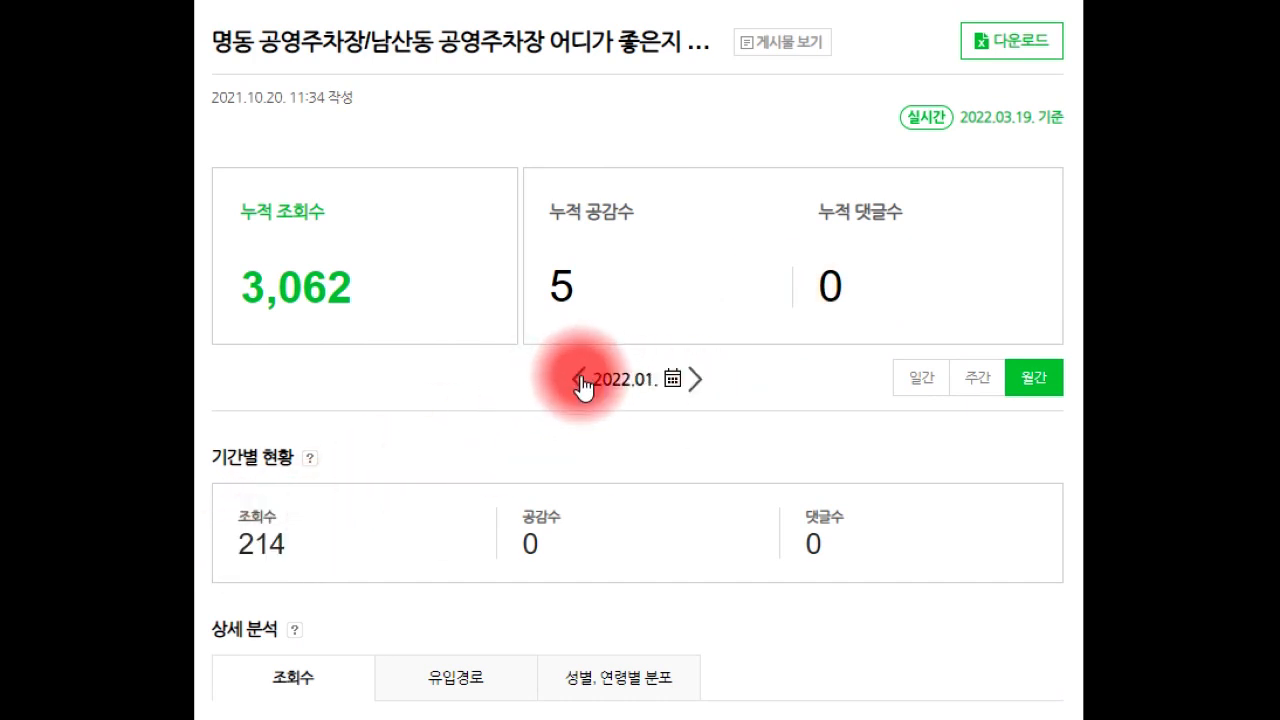
pyautogui.click(578, 379)
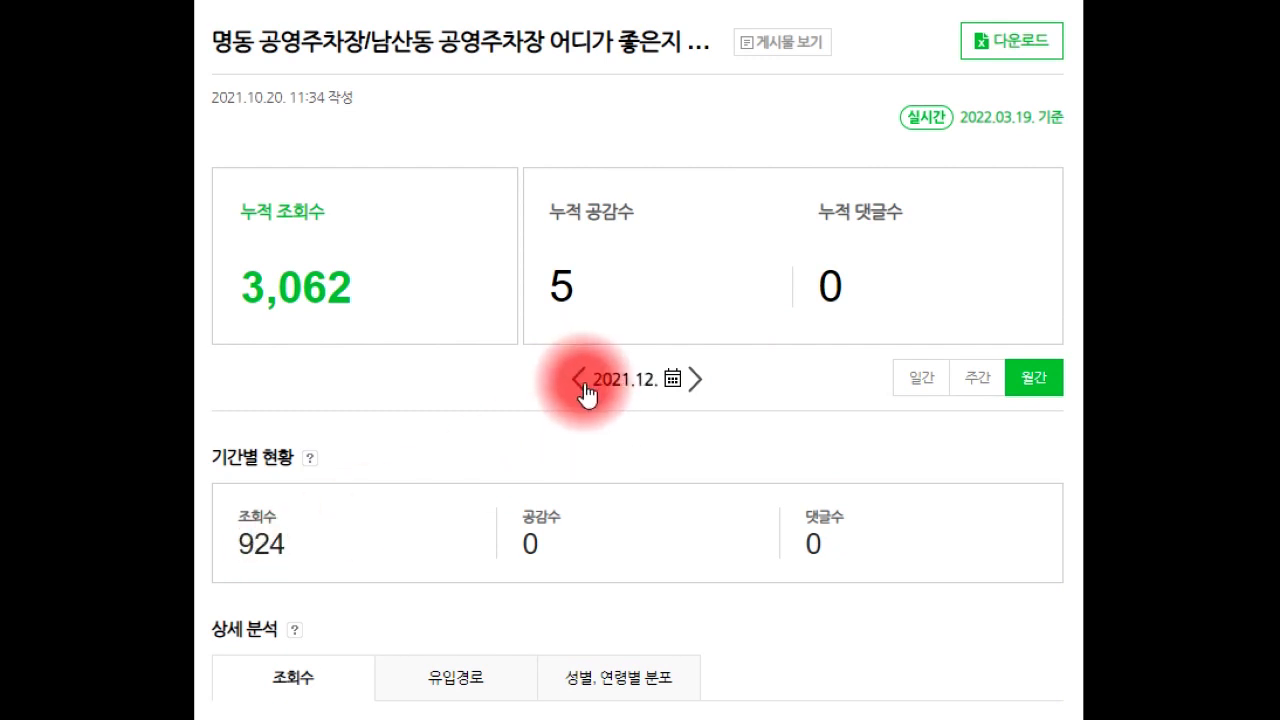
pyautogui.click(578, 379)
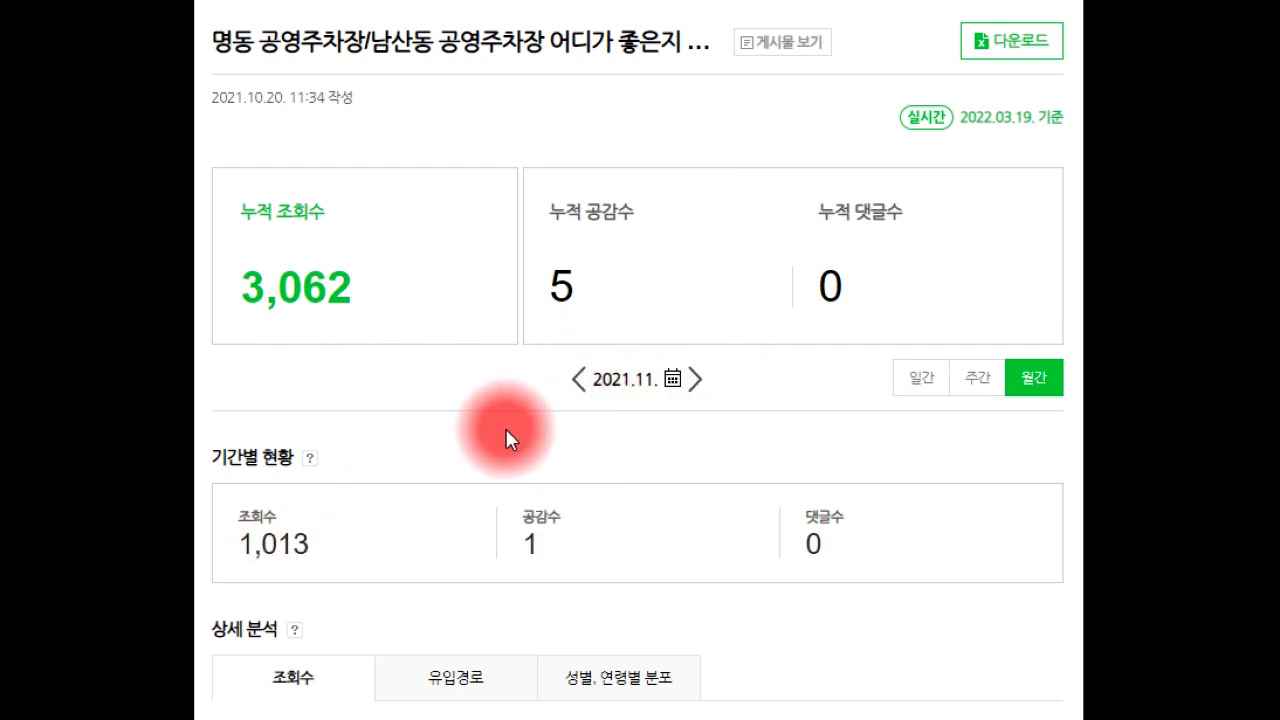
pyautogui.click(480, 3)
pyautogui.scroll(-5, 480, 3)
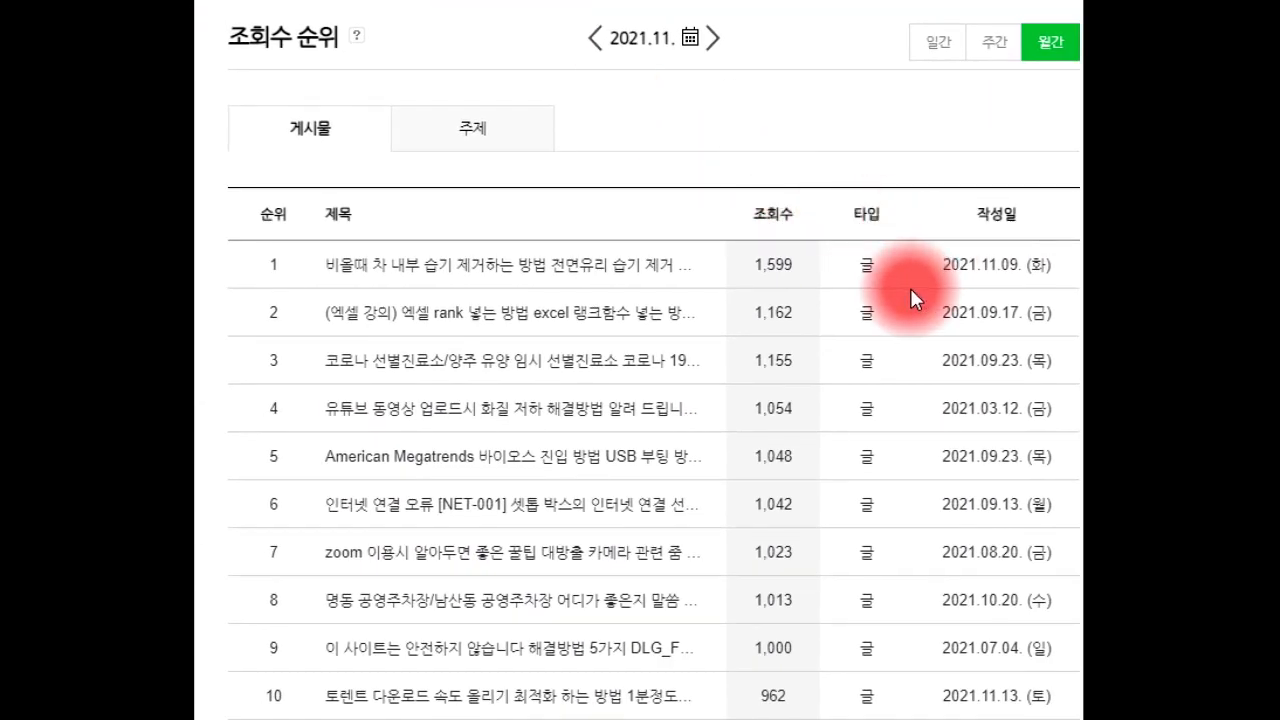
# Step: Check the 2021.12 post view ranking, and go back through the earlier monthly rankings to 2021.05
pyautogui.click(715, 38)
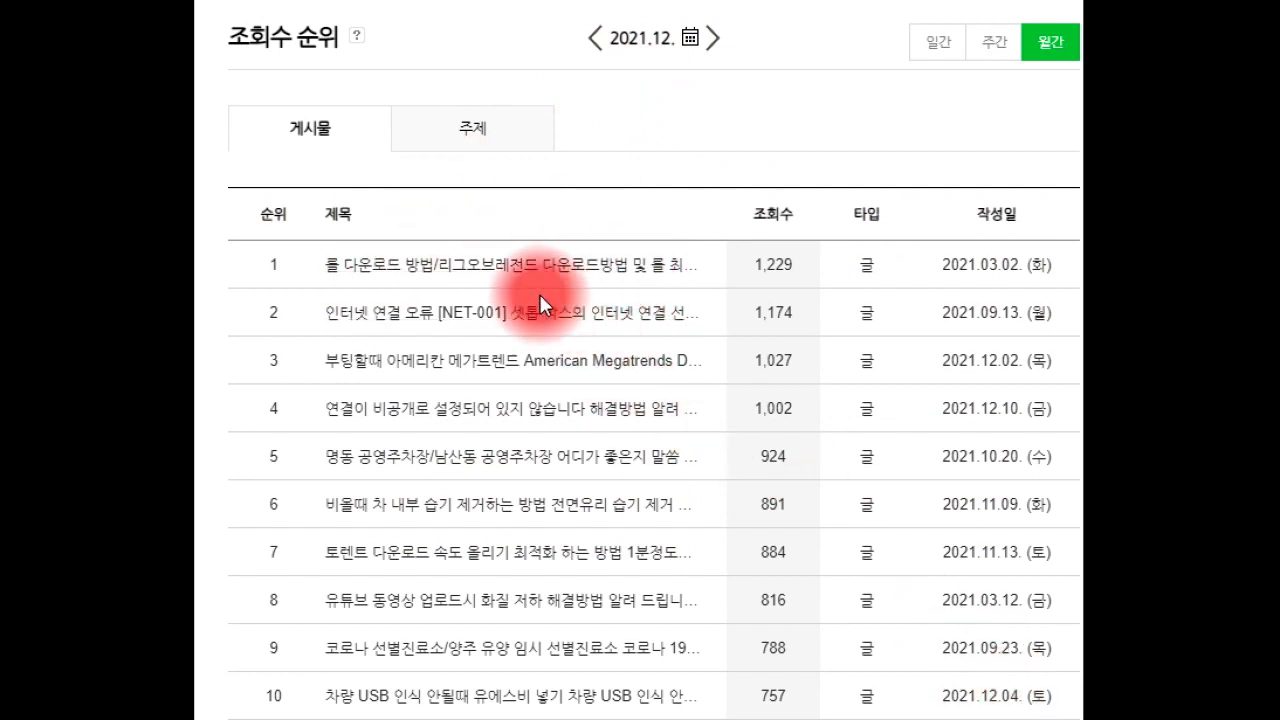
pyautogui.click(595, 40)
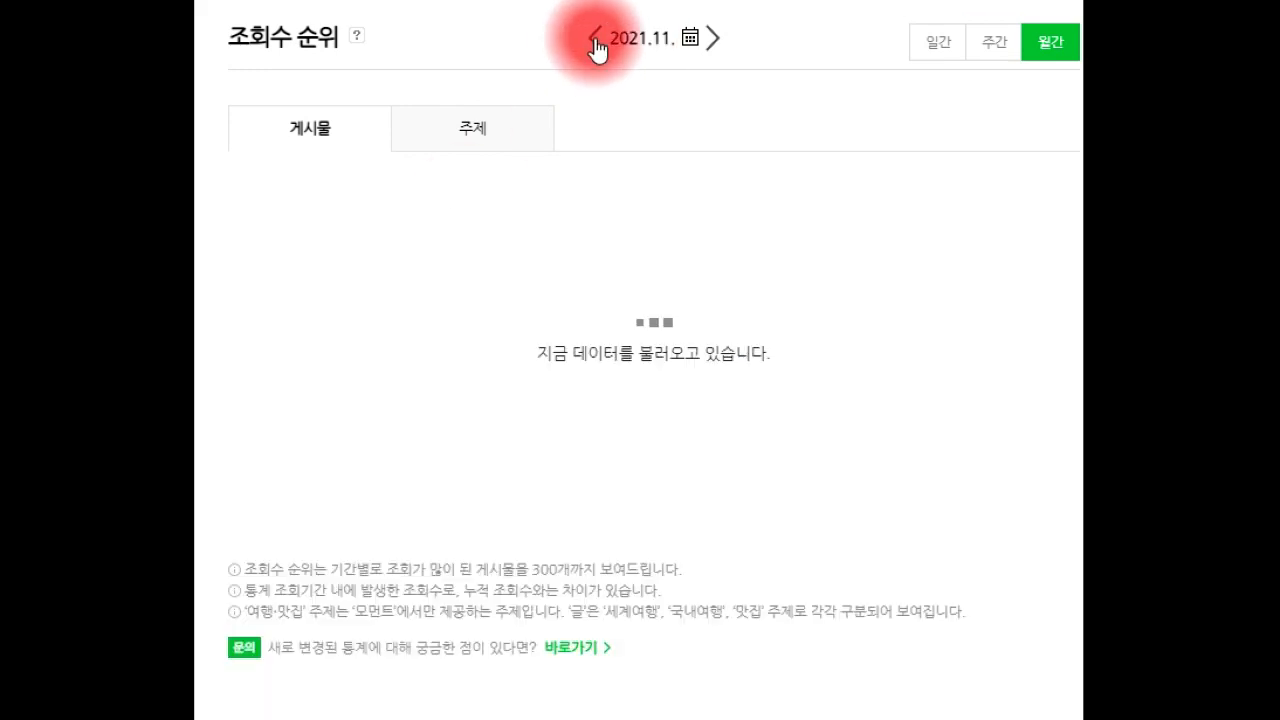
pyautogui.click(596, 42)
pyautogui.click(597, 42)
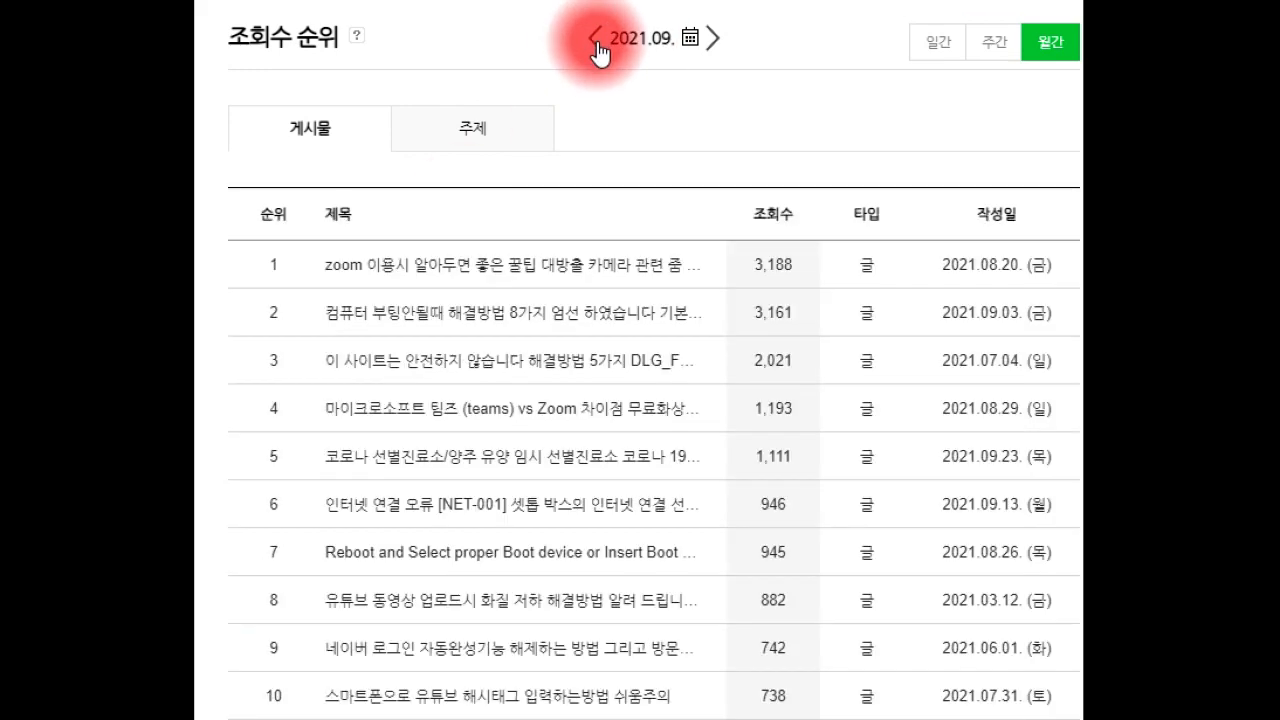
pyautogui.click(596, 42)
pyautogui.click(596, 42)
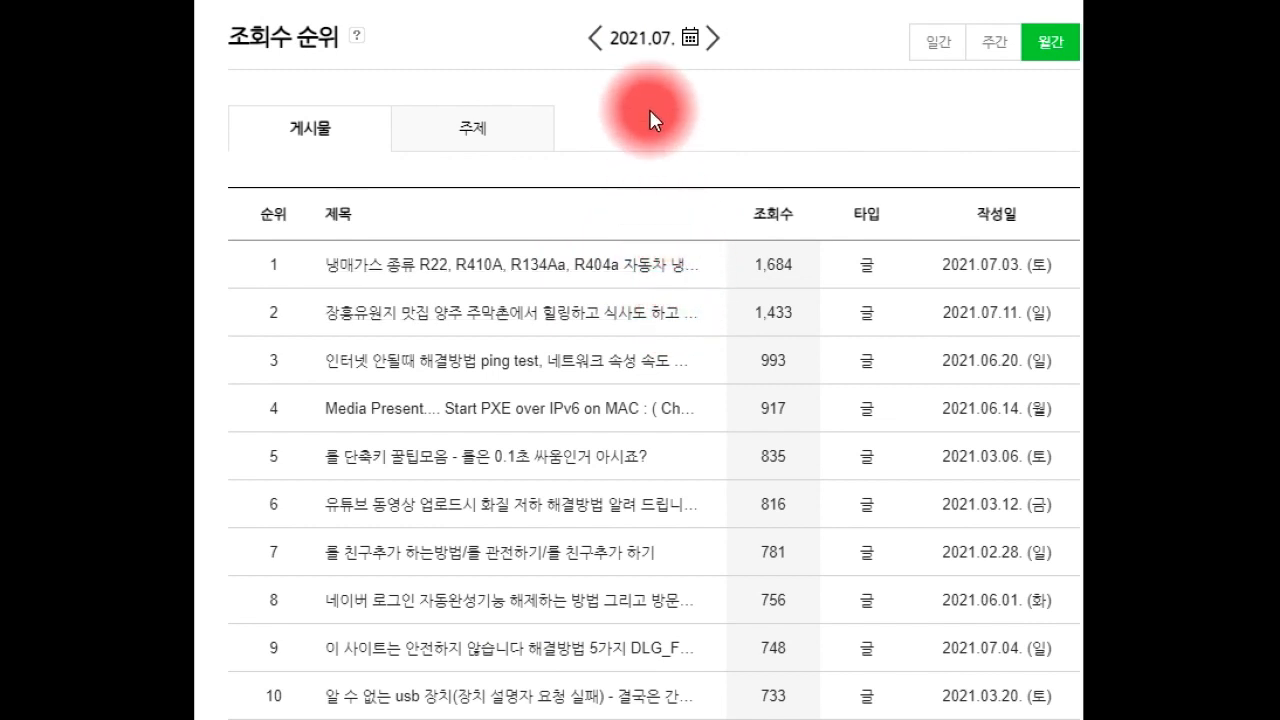
pyautogui.click(595, 40)
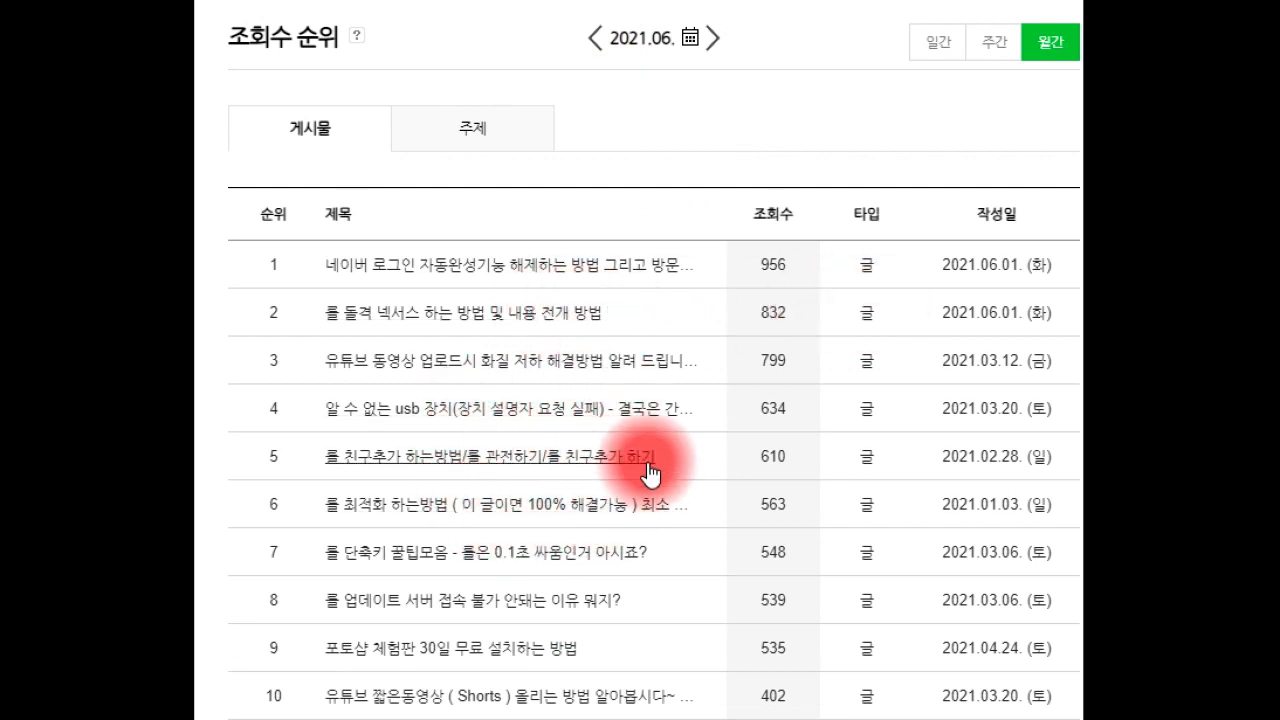
pyautogui.click(594, 40)
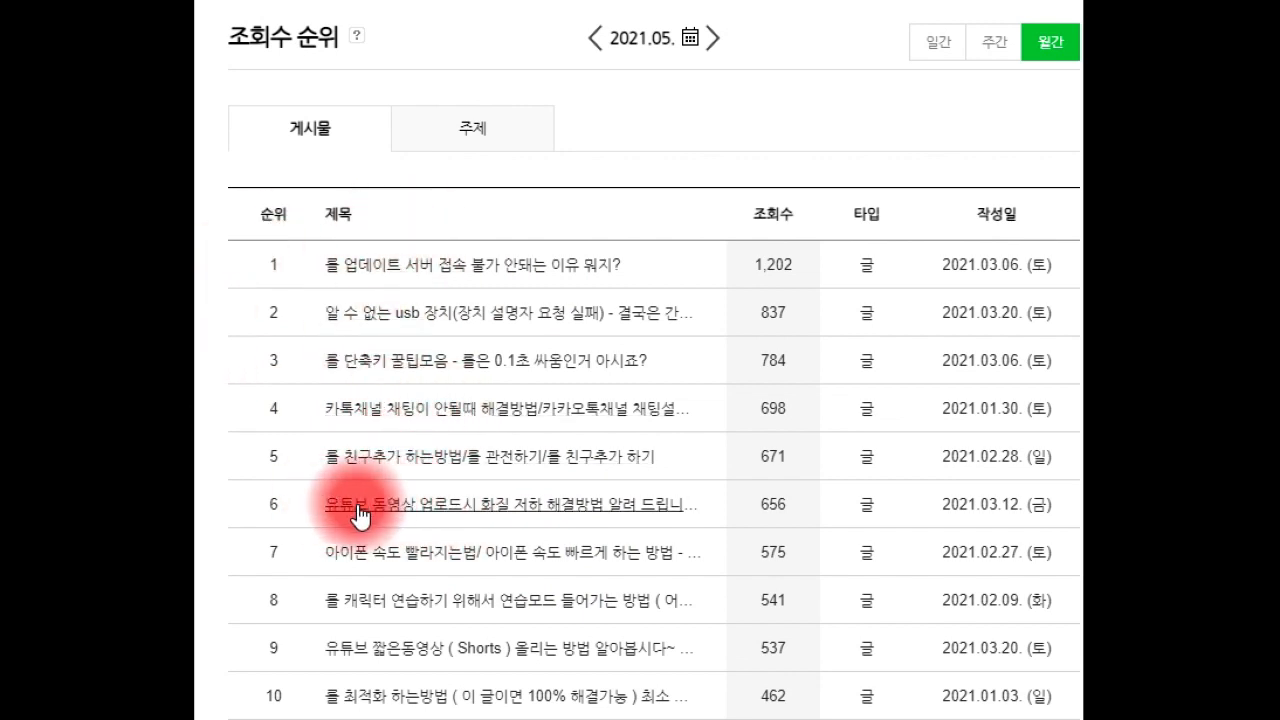
# Step: Move the post view ranking forward from 2021.05, check 2021.12, and continue to 2022.02
pyautogui.click(712, 42)
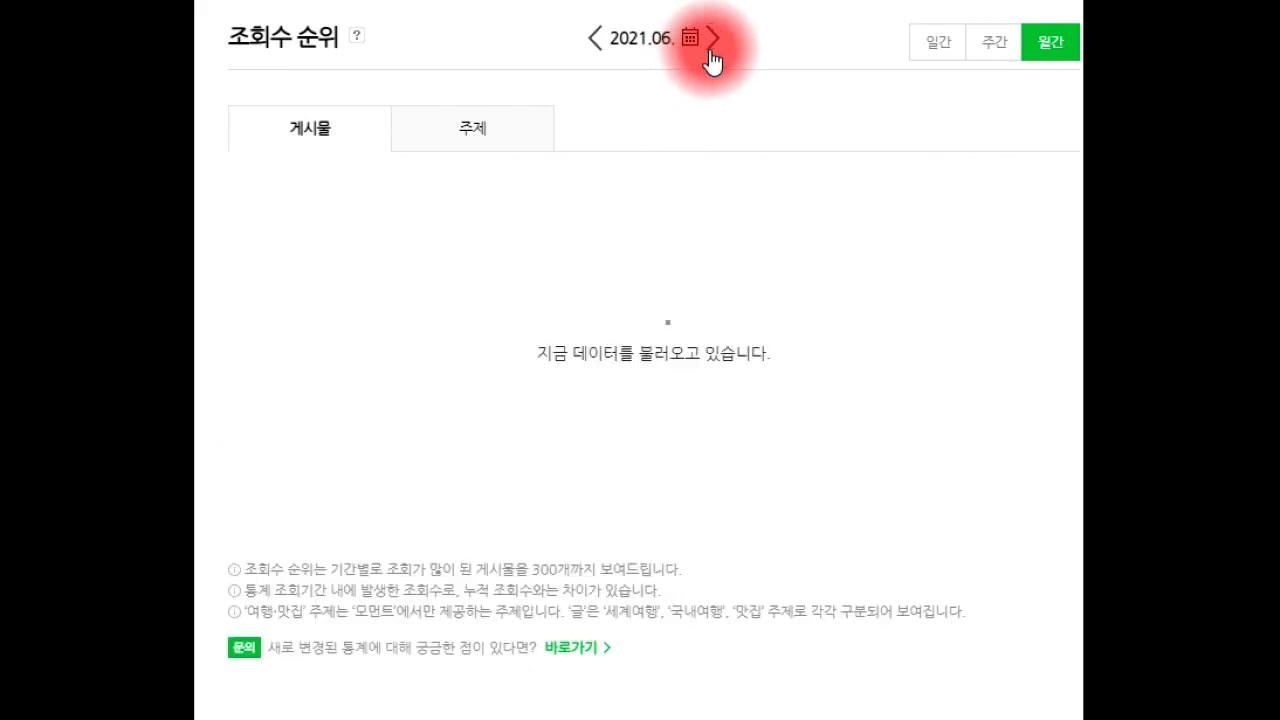
pyautogui.click(712, 38)
pyautogui.click(712, 38)
pyautogui.click(712, 38)
pyautogui.click(594, 38)
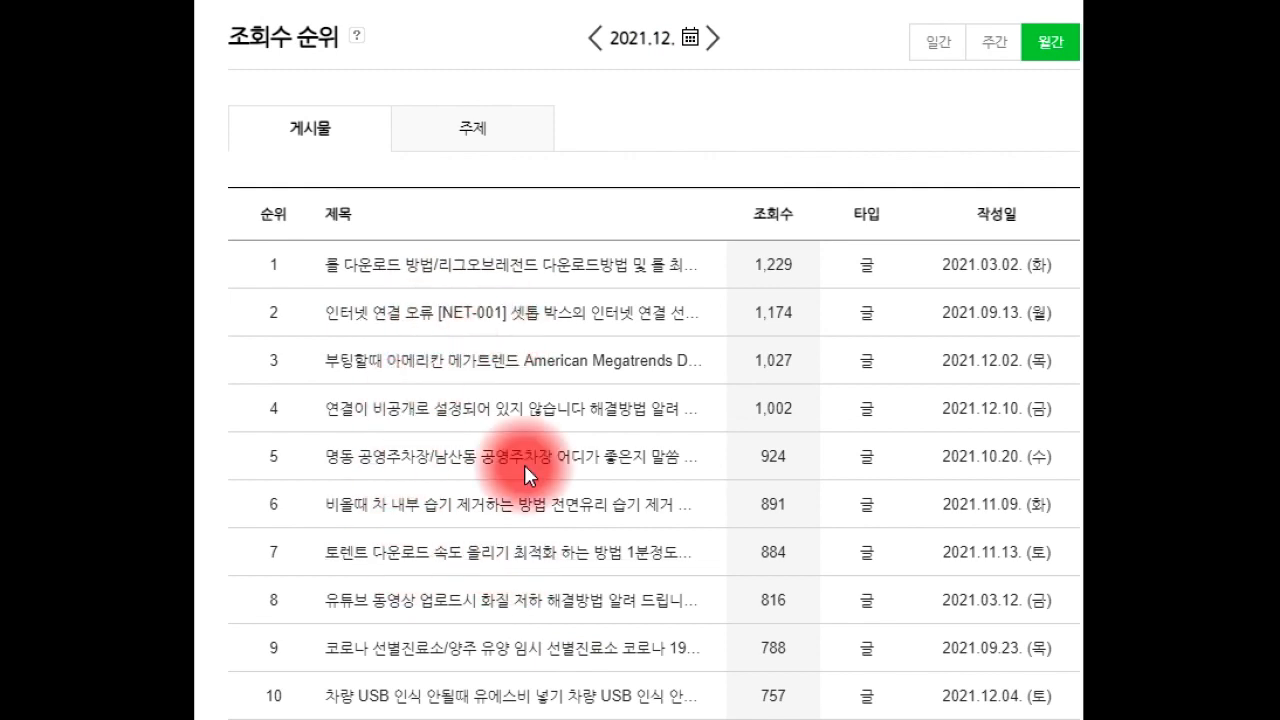
pyautogui.click(713, 40)
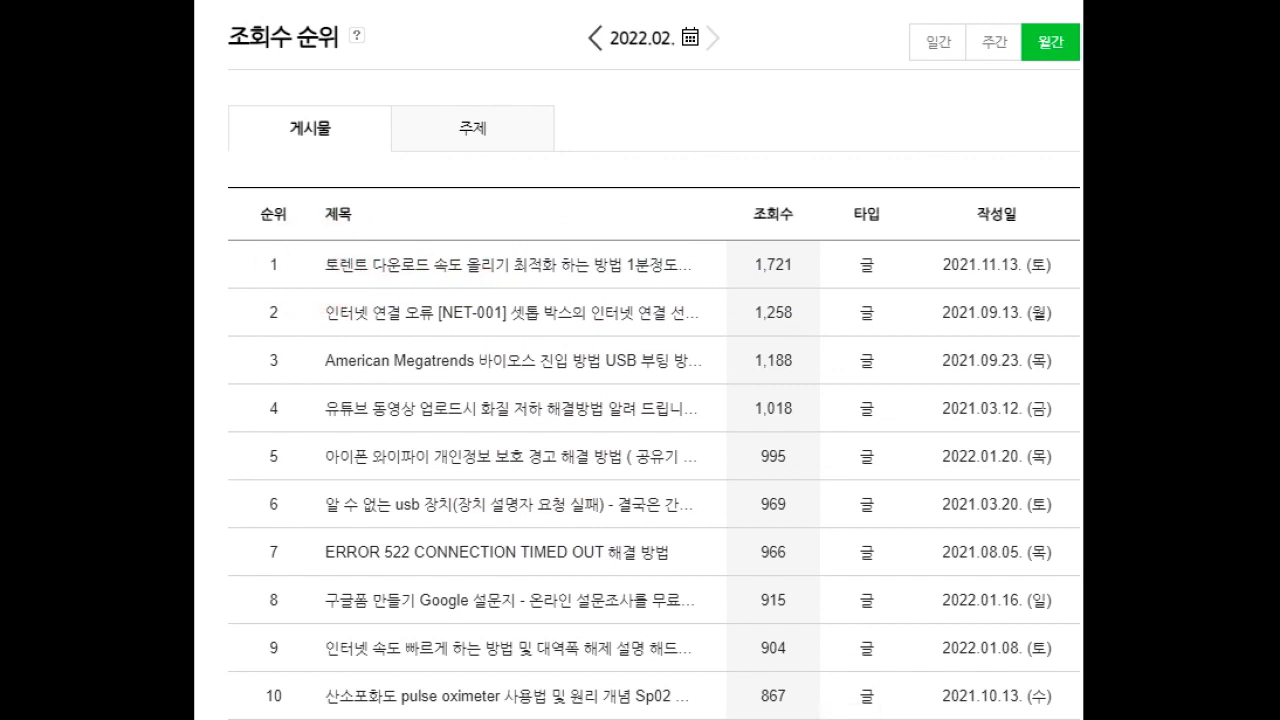
# Step: Switch to Notepad, replace its topic list with "롤" and "토렌트" on separate lines, and place its window clear of the ranking's post titles
pyautogui.hotkey('alt', 'Tab')
pyautogui.moveTo(1046, 245); pyautogui.dragTo(1048, 232)
pyautogui.moveTo(1074, 83); pyautogui.dragTo(753, 46)
pyautogui.hotkey('ctrl', 'a')
pyautogui.write('ㅇ')
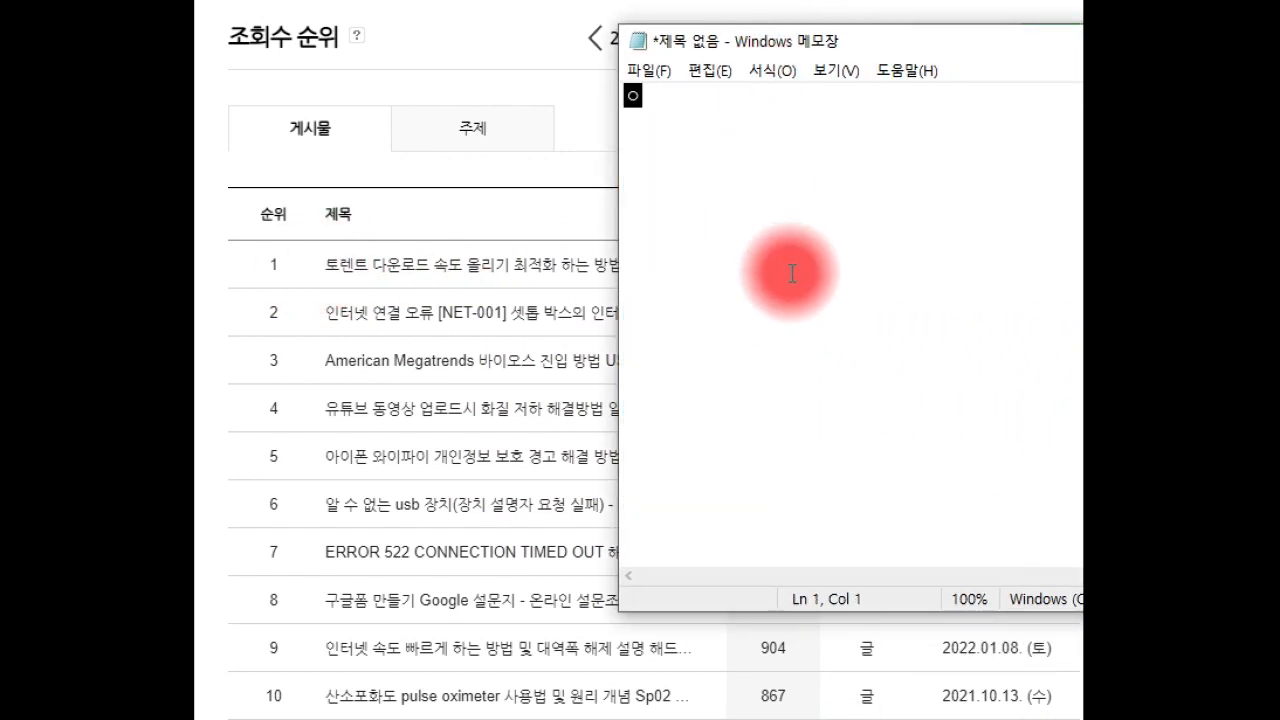
pyautogui.press('BackSpace')
pyautogui.write('롤')
pyautogui.press('Return')
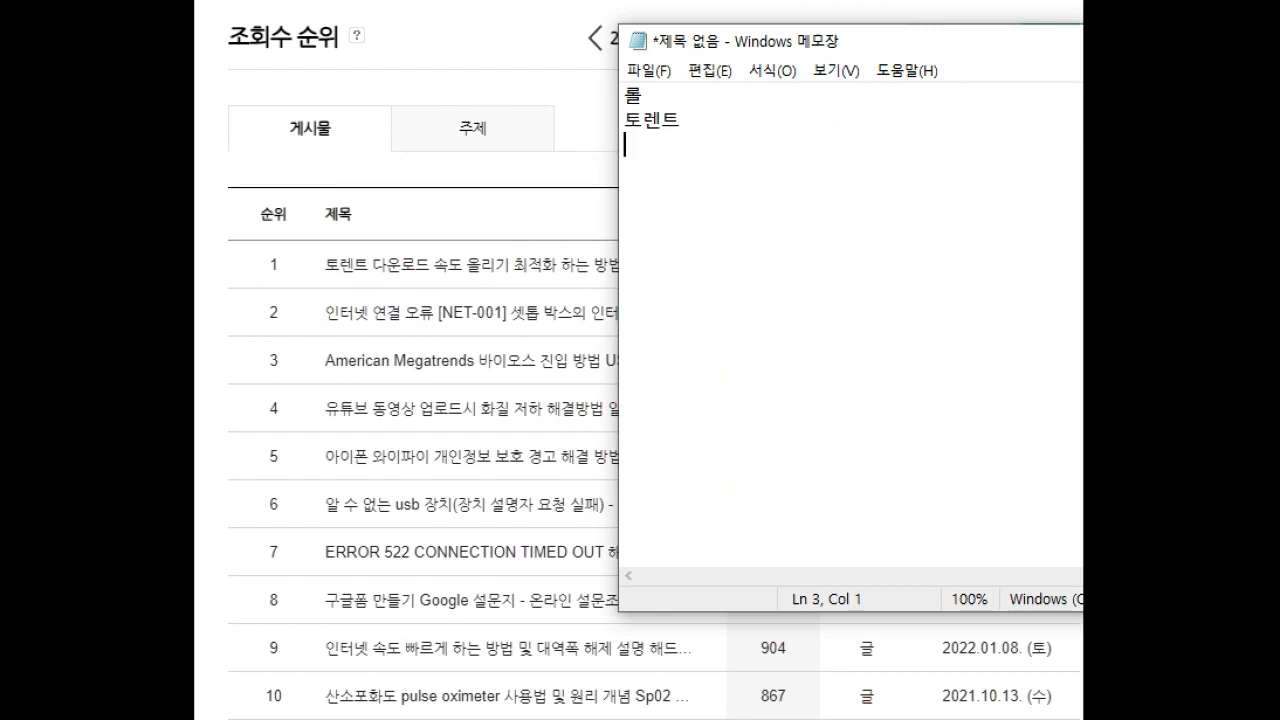
pyautogui.moveTo(733, 41); pyautogui.dragTo(895, 201)
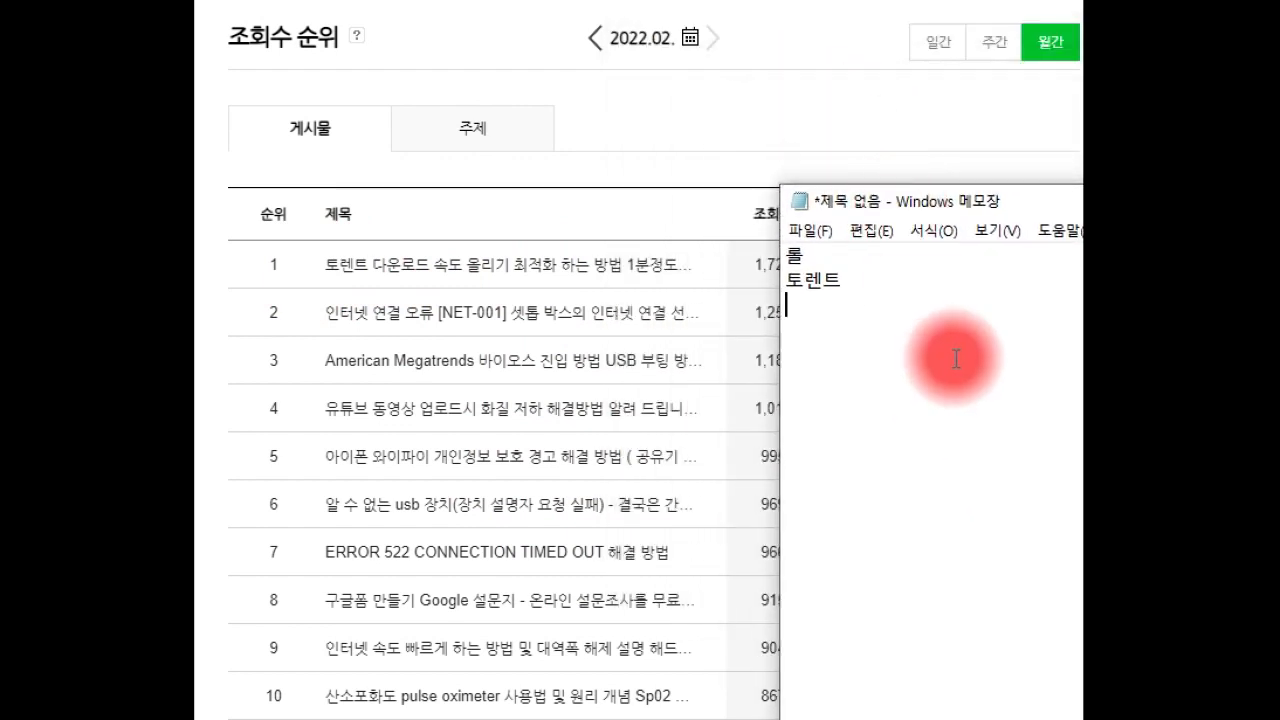
# Step: Add "부팅", "아이폰" and "인터넷속도" on separate lines under "토렌트", and highlight the list for review
pyautogui.write('토렌트 부팅')
pyautogui.press('Return')
pyautogui.write('아이폰')
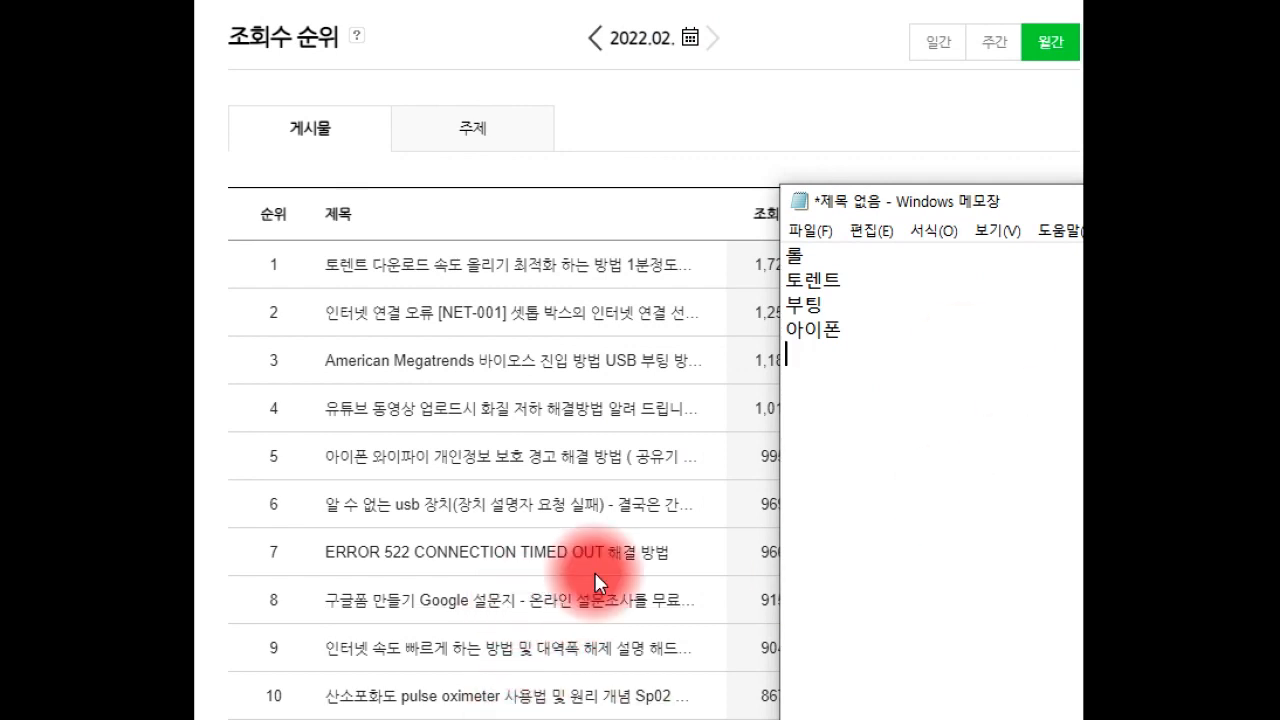
pyautogui.write('인턴')
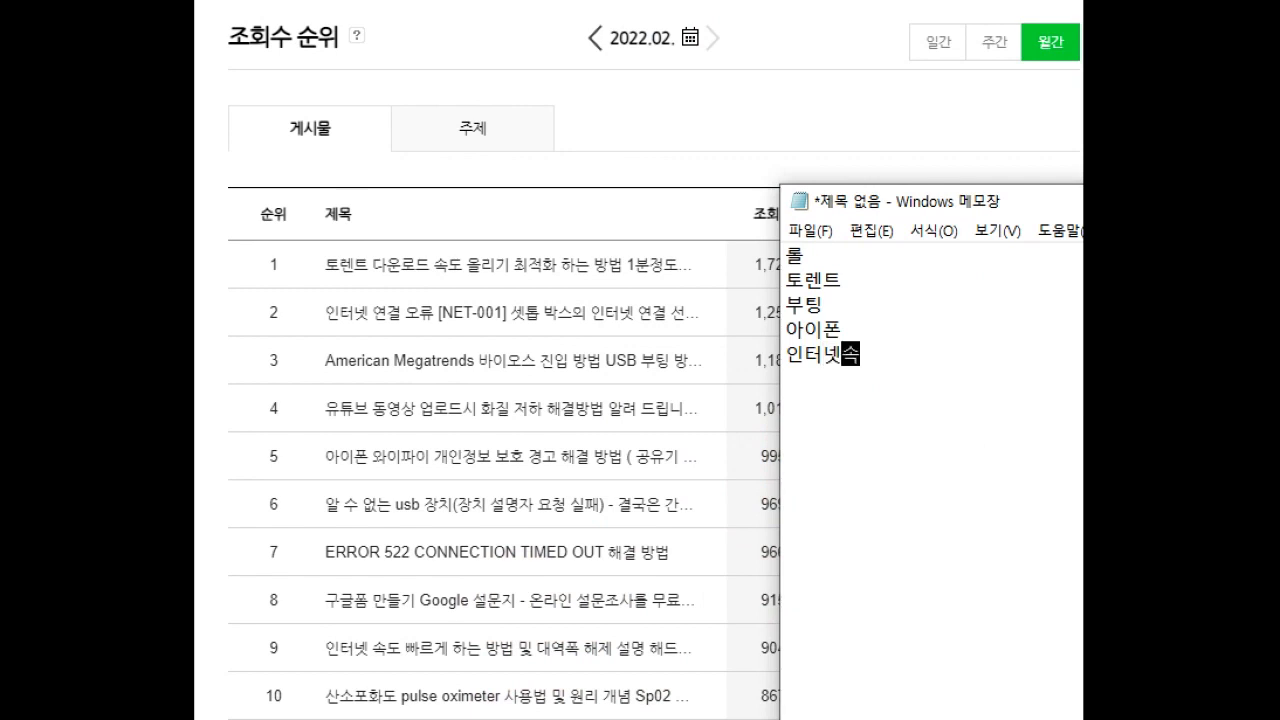
pyautogui.moveTo(910, 408); pyautogui.dragTo(685, 196)
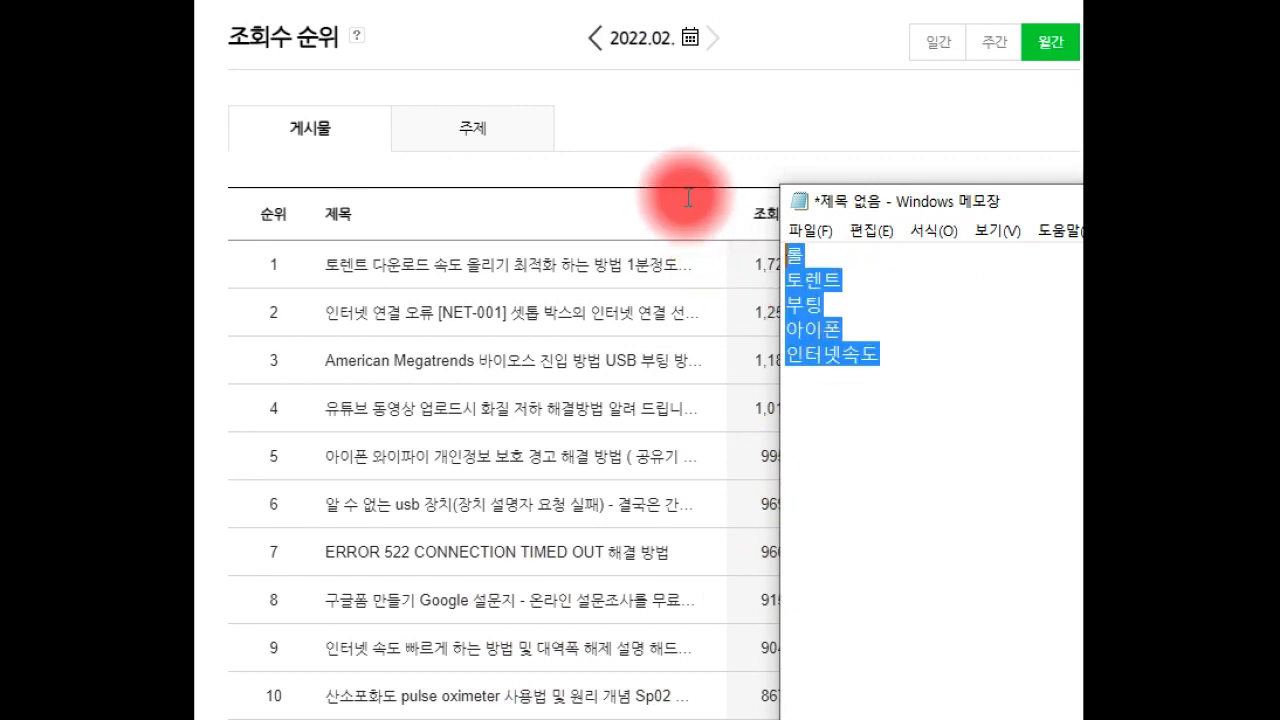
pyautogui.moveTo(929, 394); pyautogui.dragTo(760, 270)
pyautogui.click(908, 400)
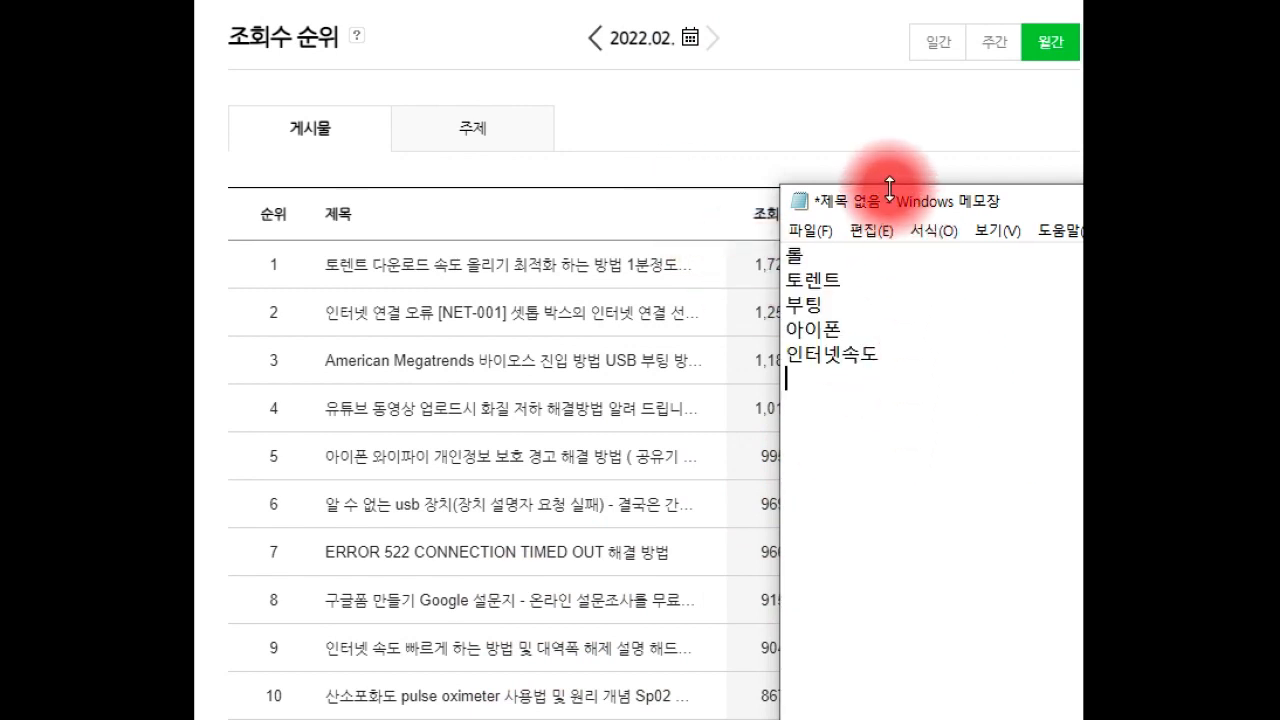
# Step: Expand the keywords to "롤 설치하는 방법", "토렌트 빠르게", "부팅 속도 빠르게", "아이폰 꿀팁" and "인터넷속도 빠르게 하는법", and highlight the last four lines
pyautogui.moveTo(884, 198); pyautogui.dragTo(831, 239)
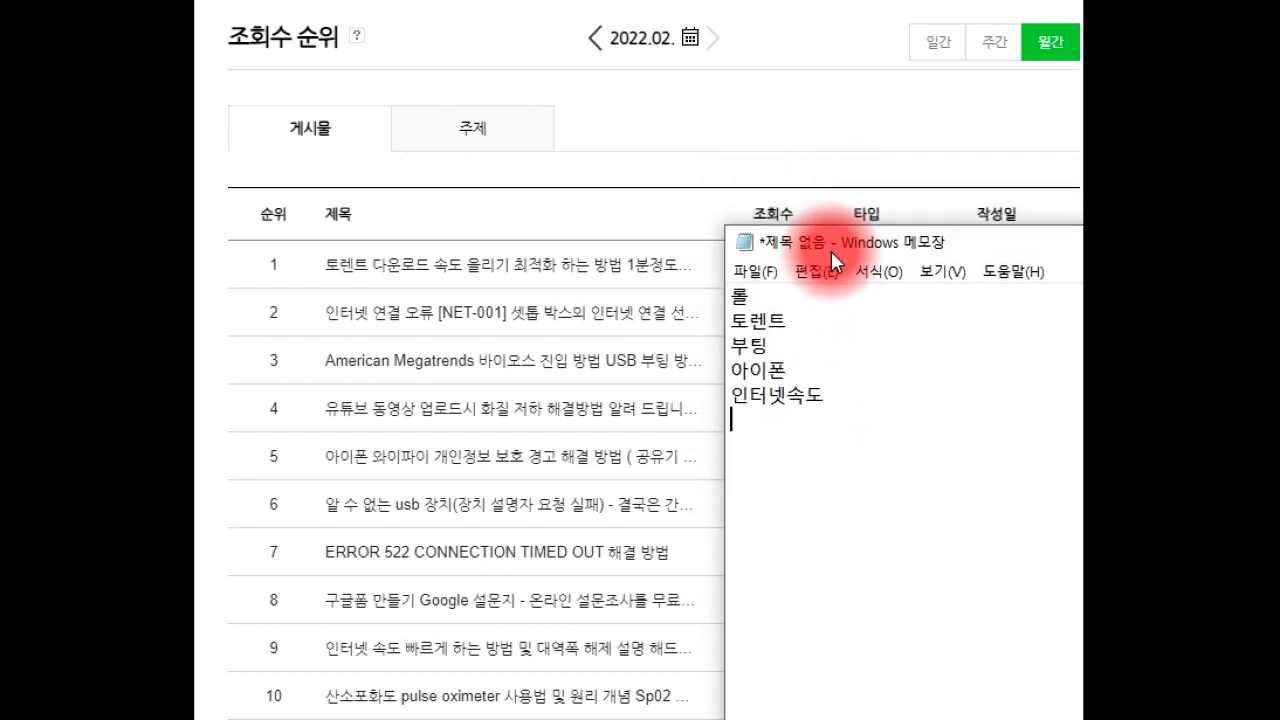
pyautogui.click(821, 307)
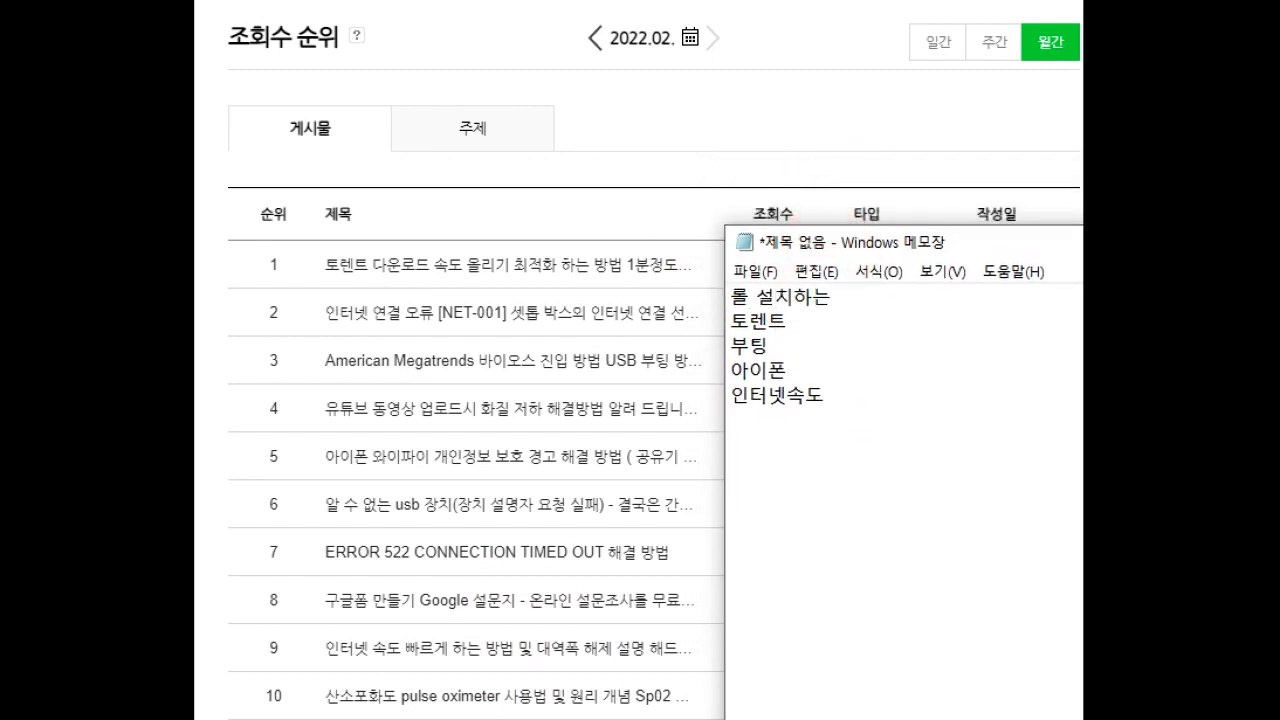
pyautogui.write('법')
pyautogui.press('Down')
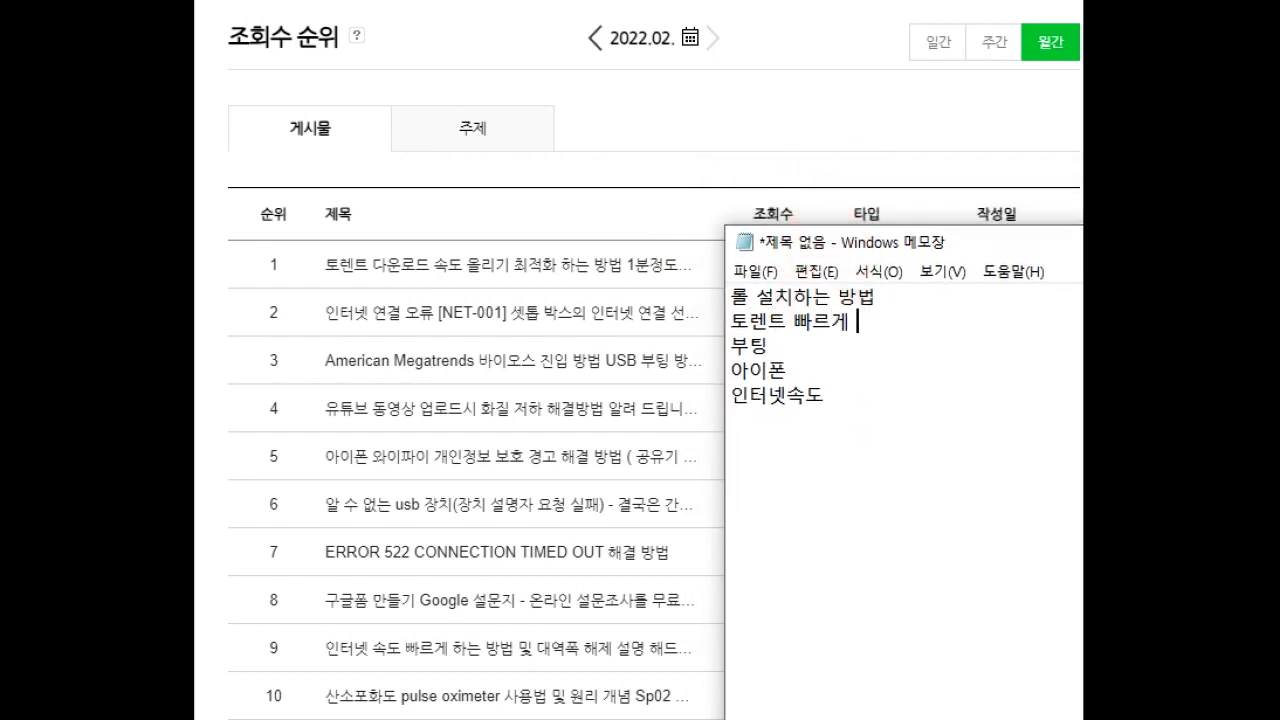
pyautogui.press('Down')
pyautogui.write('게')
pyautogui.press('Down')
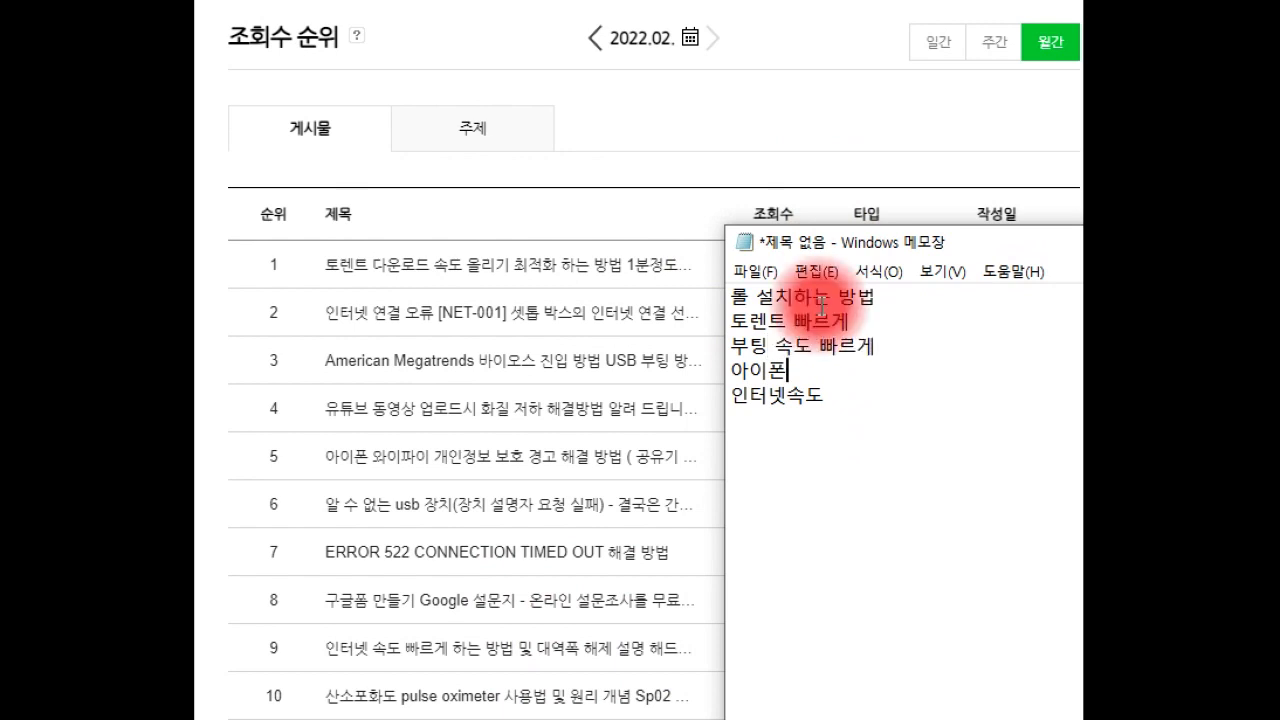
pyautogui.write('팁')
pyautogui.press('Down')
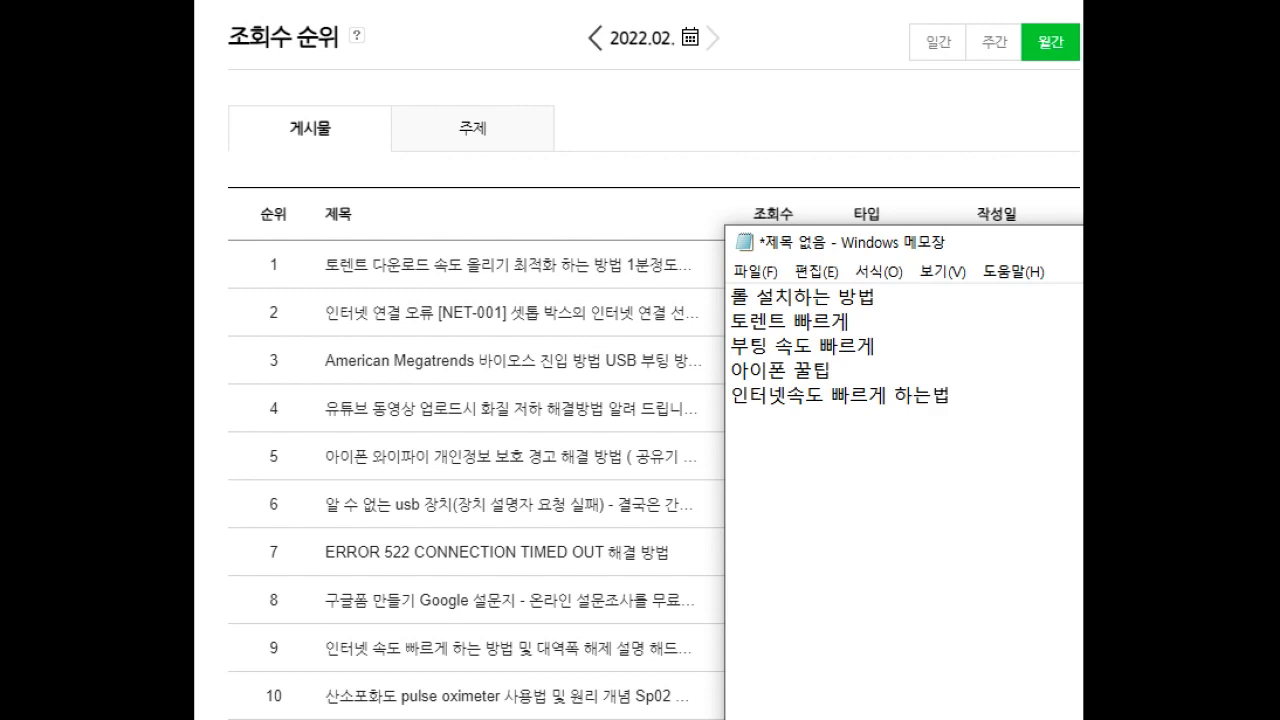
pyautogui.moveTo(980, 417); pyautogui.dragTo(709, 302)
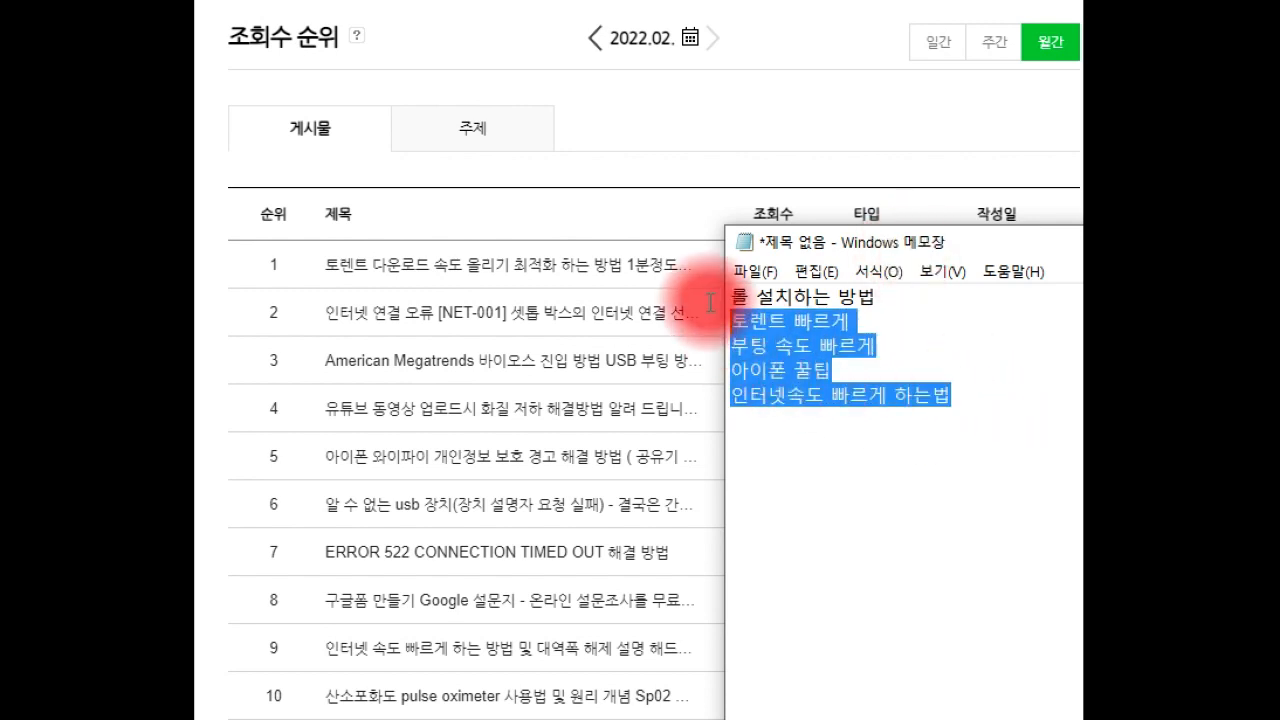
# Step: Shift the Notepad window slightly down over the ranking and highlight all five topic lines for review
pyautogui.hotkey('ctrl', 'a')
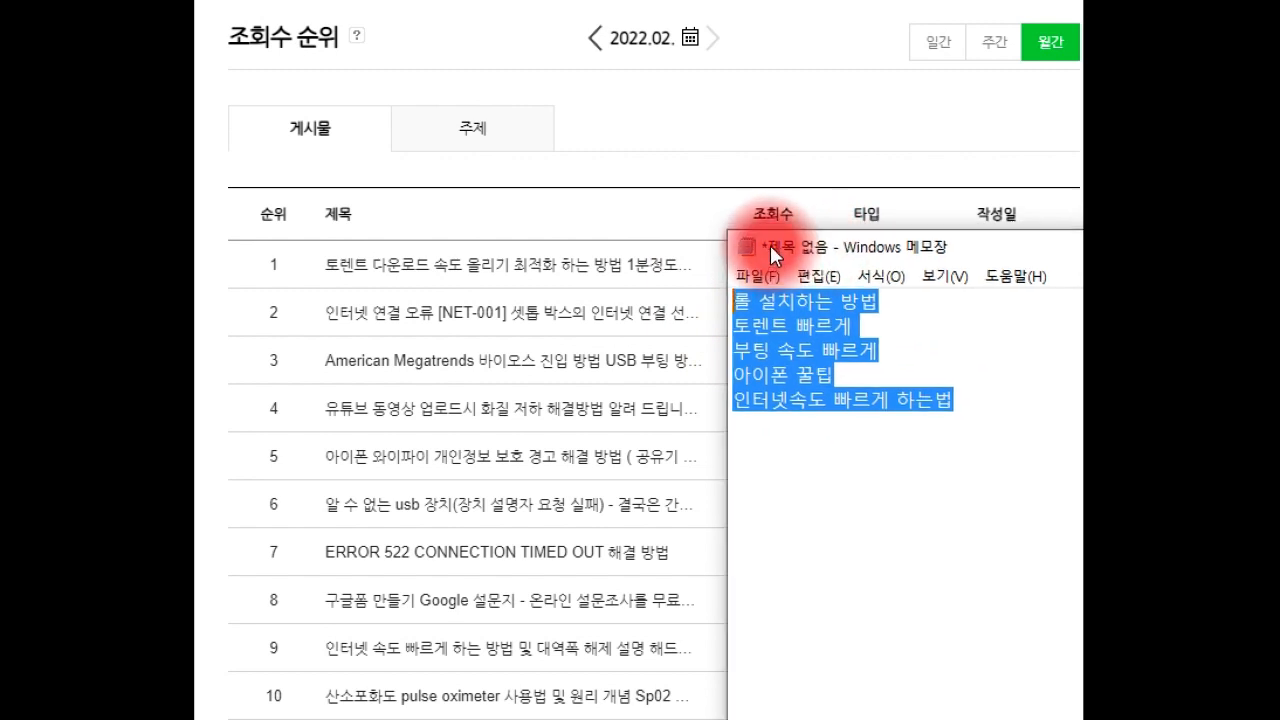
pyautogui.moveTo(770, 245); pyautogui.dragTo(768, 265)
pyautogui.moveTo(900, 410); pyautogui.dragTo(749, 286)
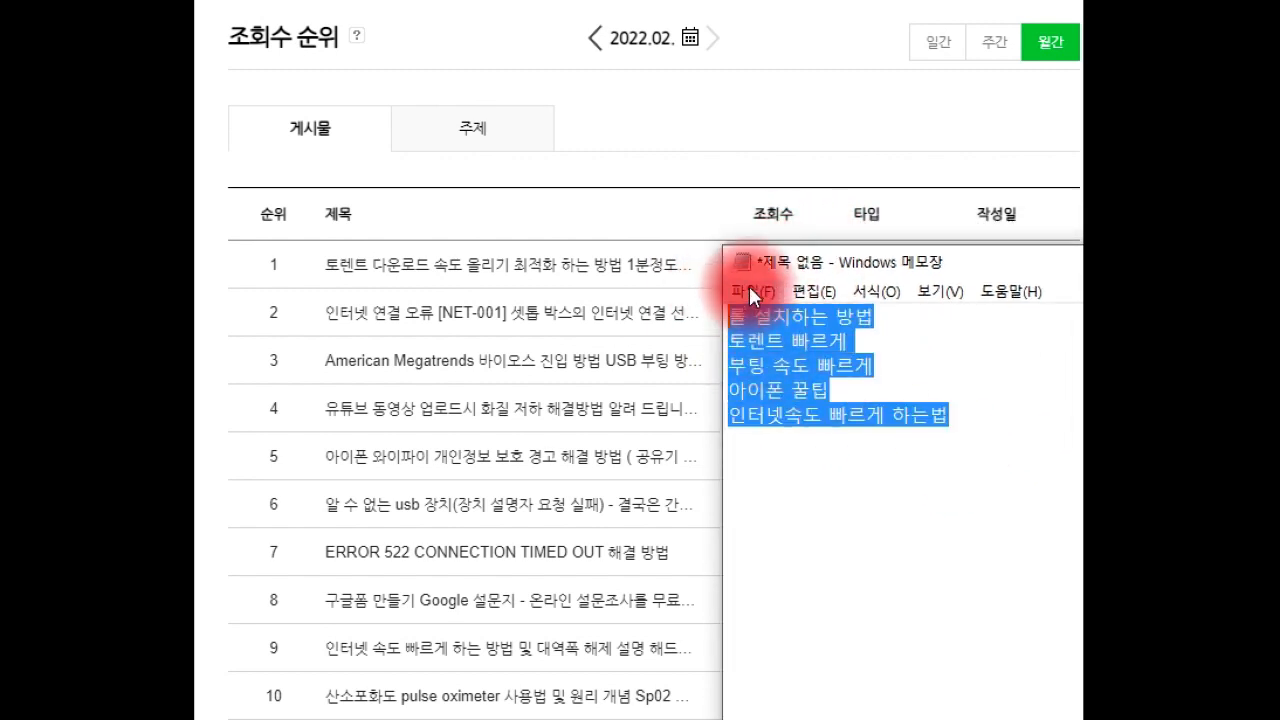
pyautogui.click(943, 337)
pyautogui.moveTo(986, 443); pyautogui.dragTo(697, 314)
pyautogui.click(900, 382)
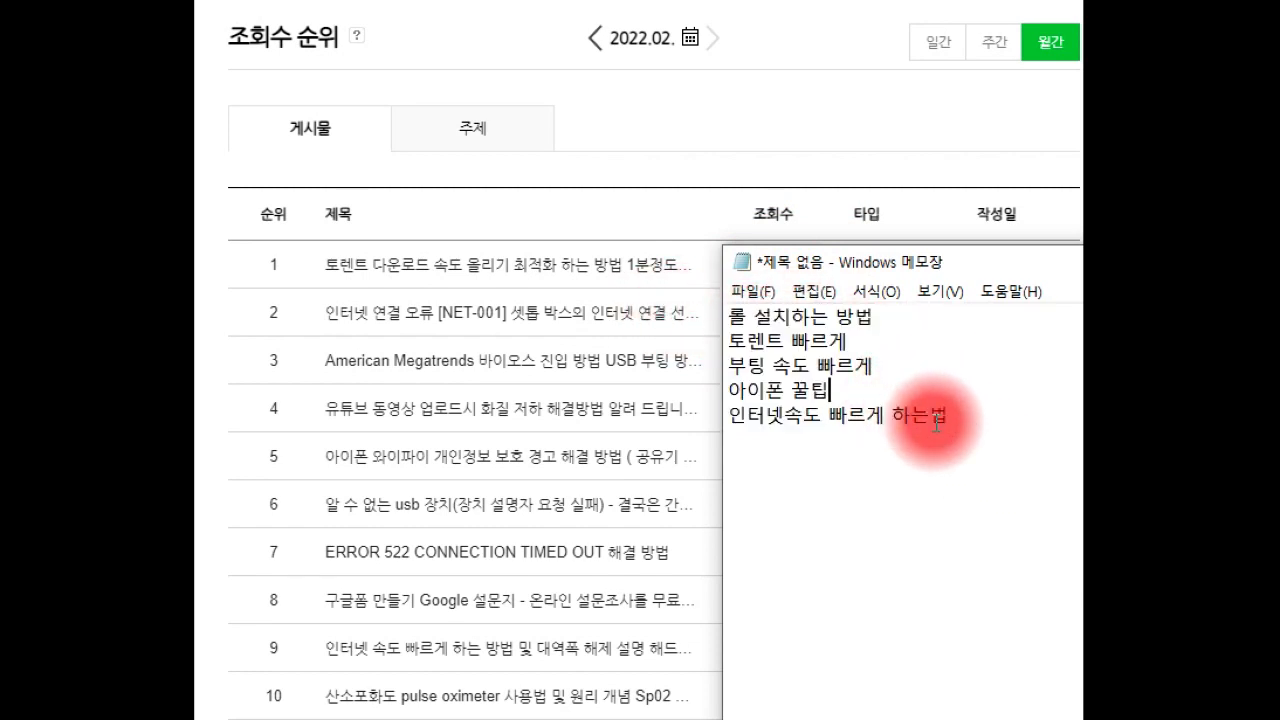
pyautogui.moveTo(919, 408); pyautogui.dragTo(795, 352)
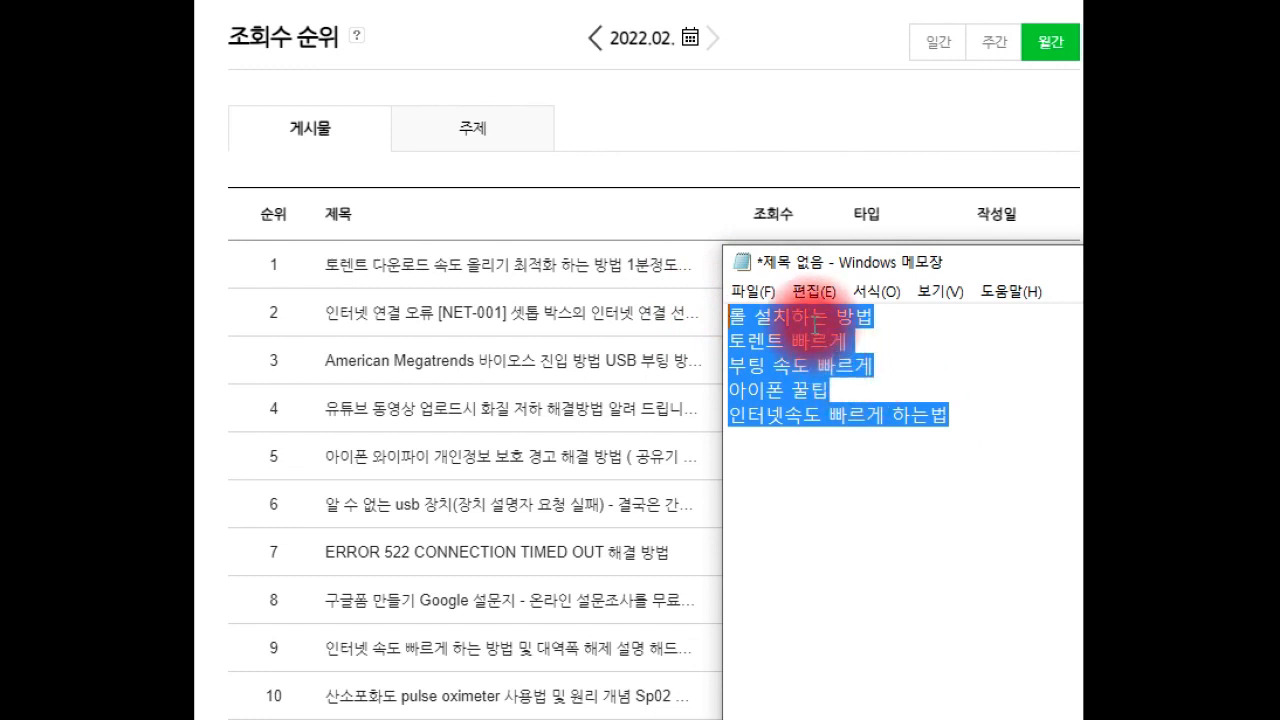
pyautogui.click(808, 449)
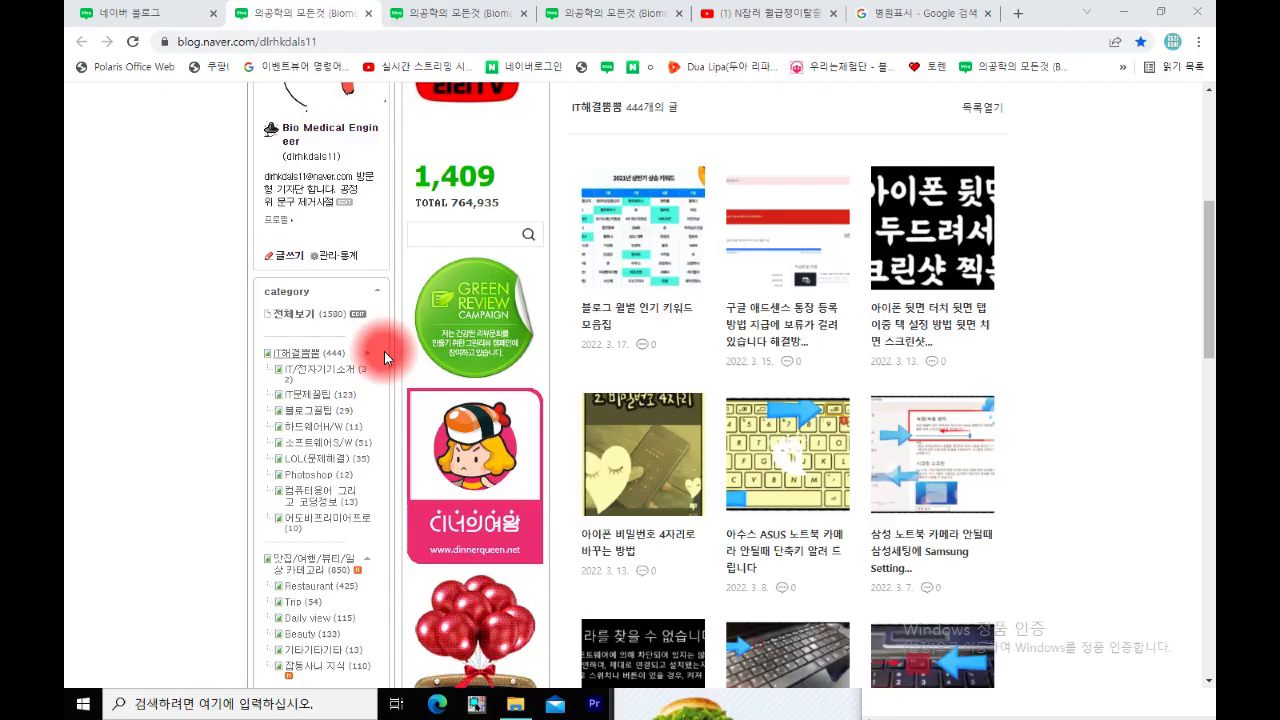
# Step: Open the blog's "IT해결뿜뿜" category and look through its recent post titles on the first page
pyautogui.click(306, 358)
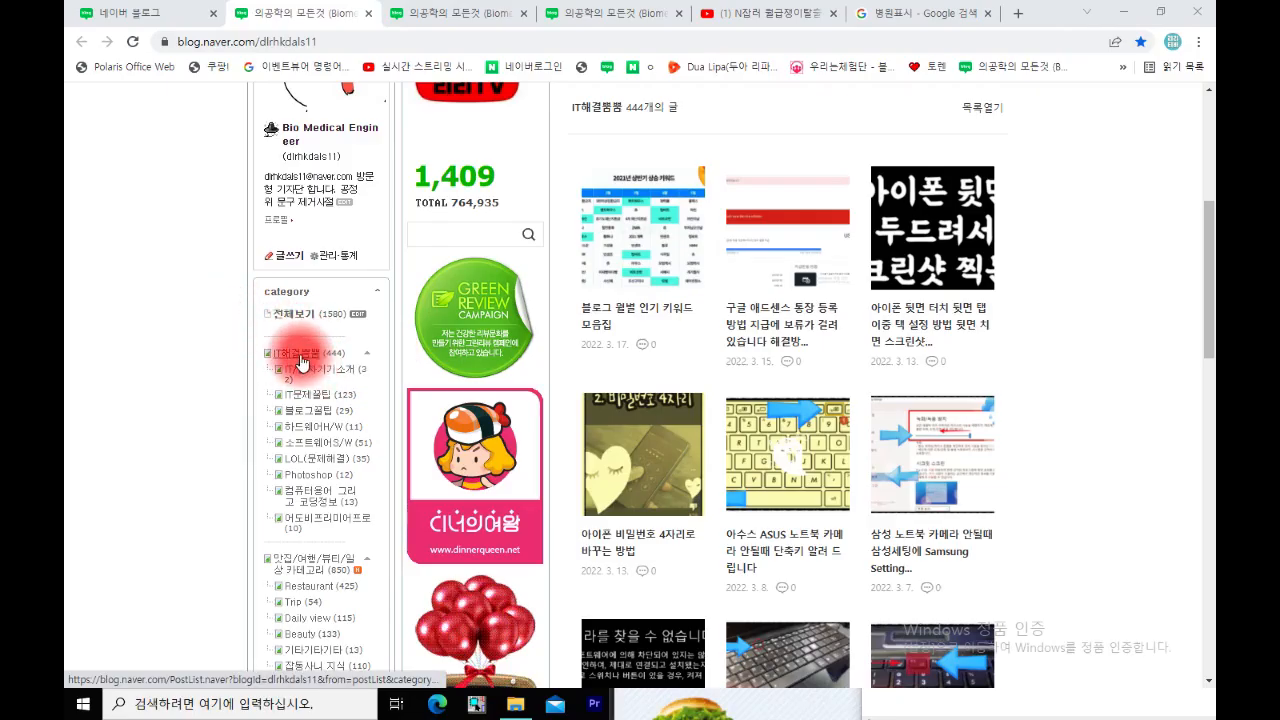
pyautogui.scroll(-1, 862, 360)
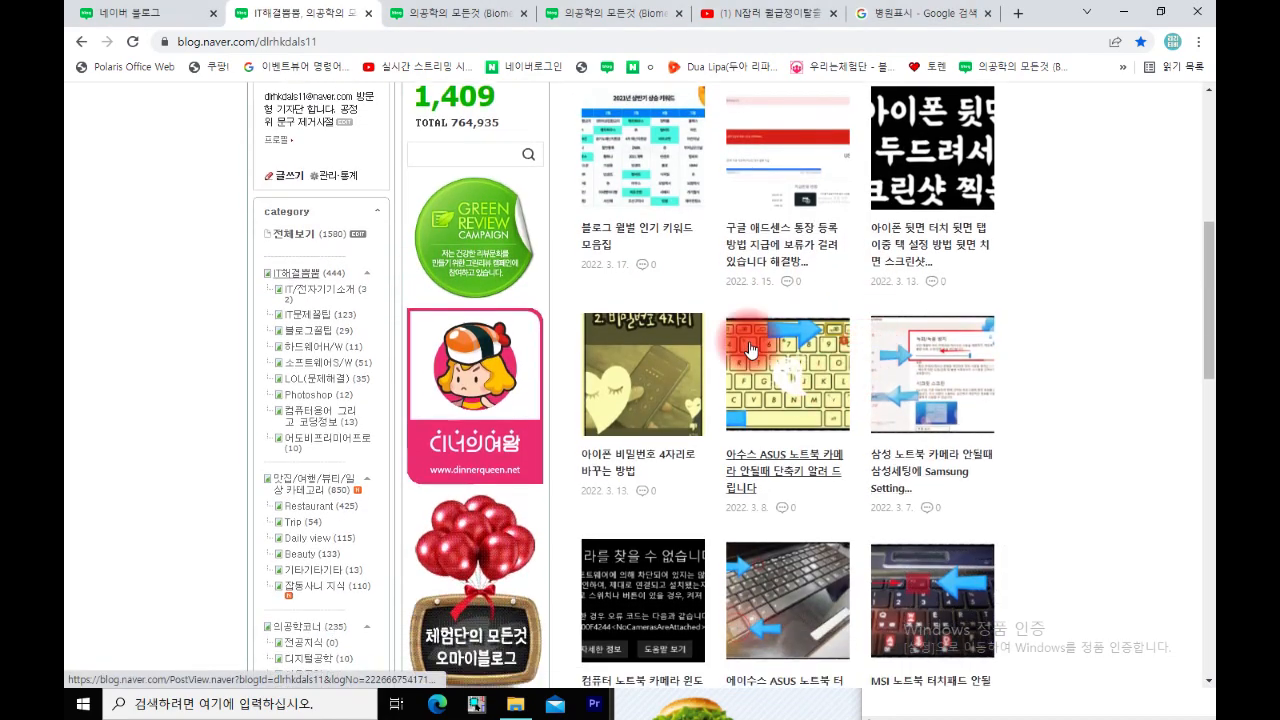
pyautogui.scroll(-1, 900, 410)
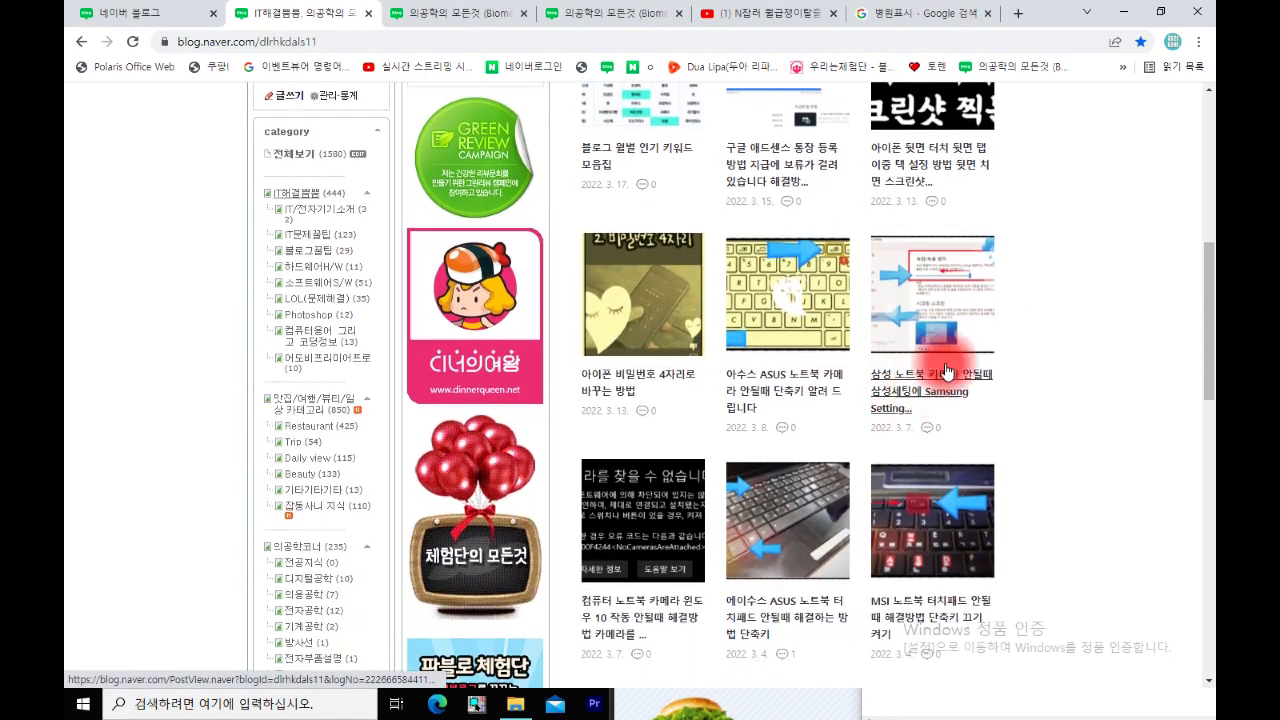
pyautogui.scroll(-1, 850, 390)
pyautogui.scroll(-2, 818, 389)
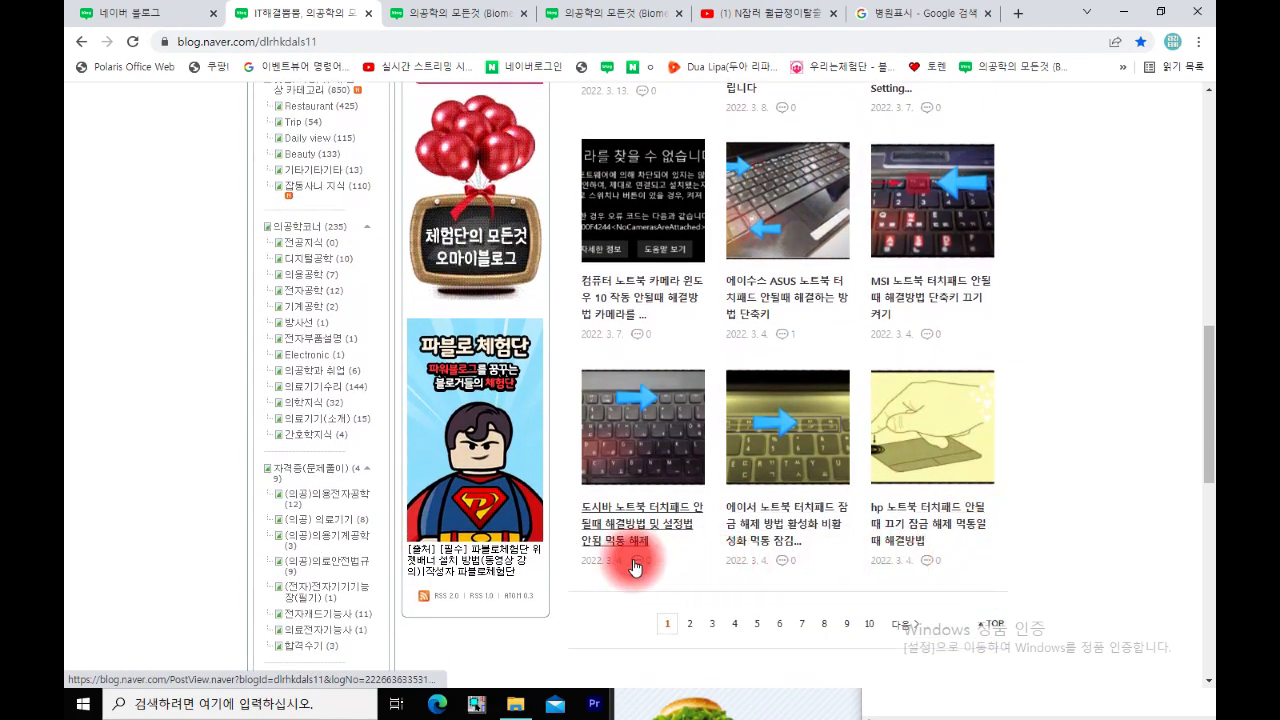
pyautogui.scroll(1, 926, 435)
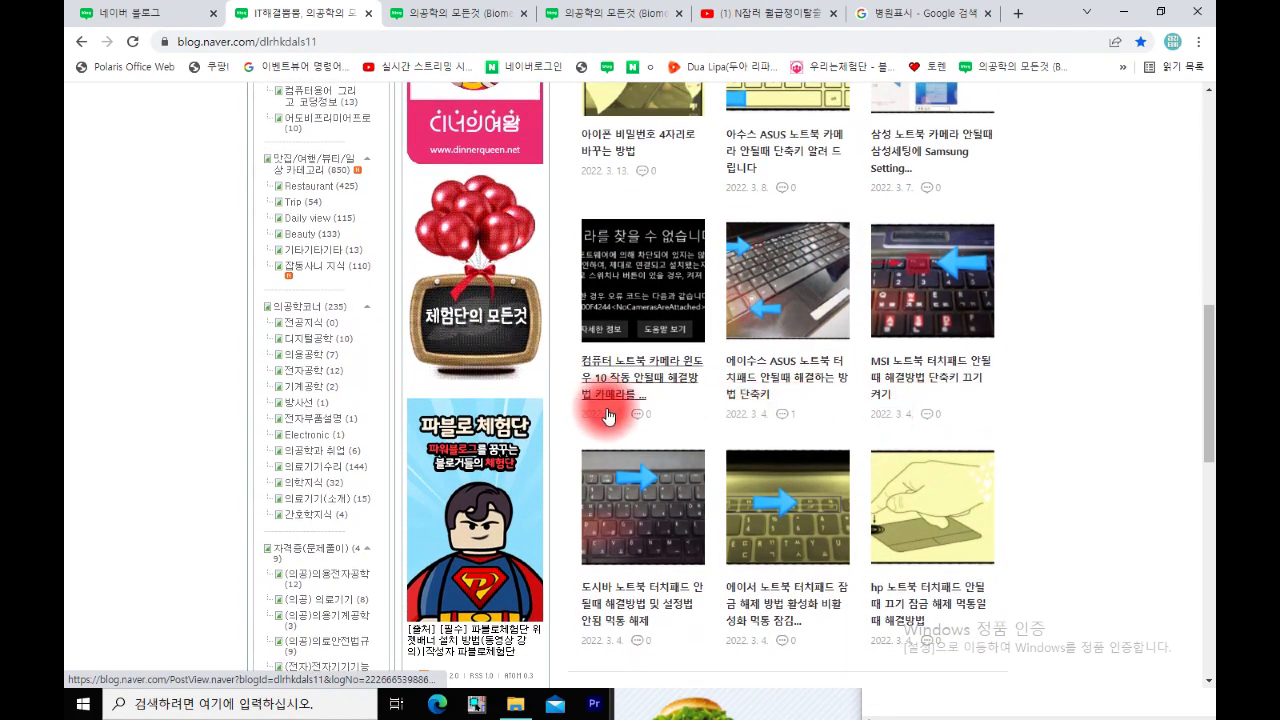
pyautogui.scroll(1, 606, 406)
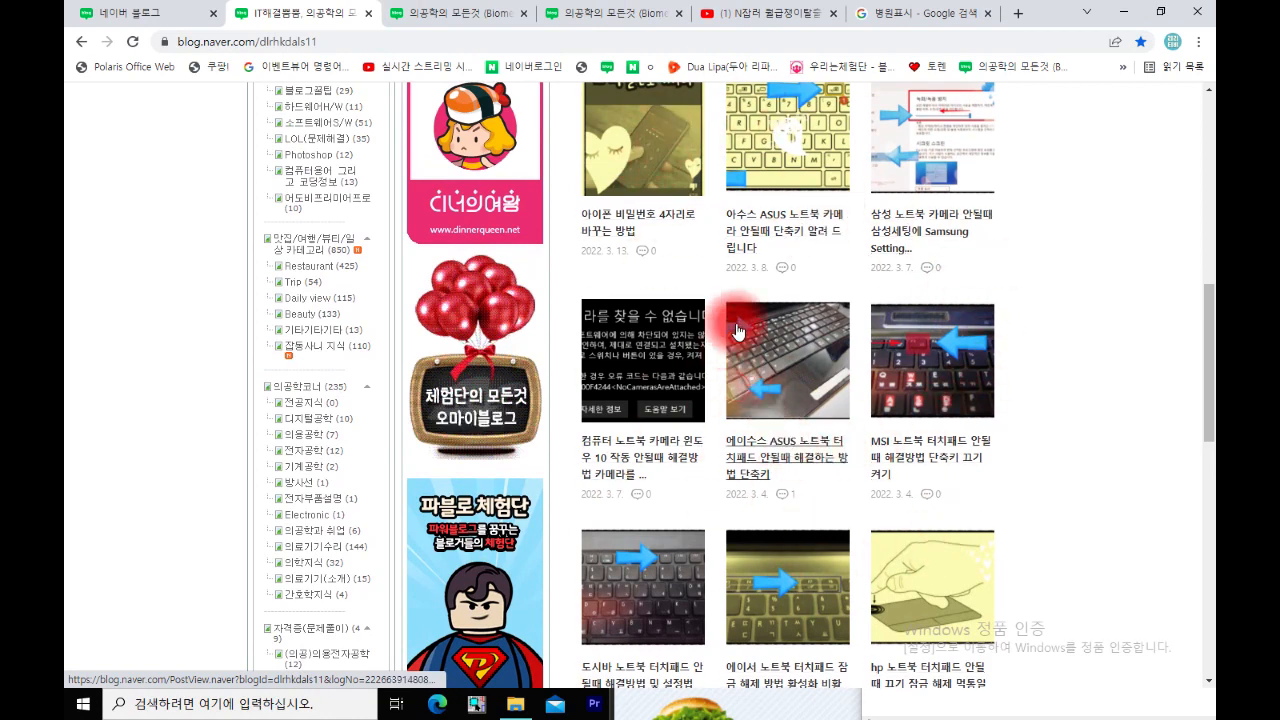
# Step: Open the Windows 10 notebook camera troubleshooting post, check its statistics and daily views against today's date, and return to the post
pyautogui.click(619, 371)
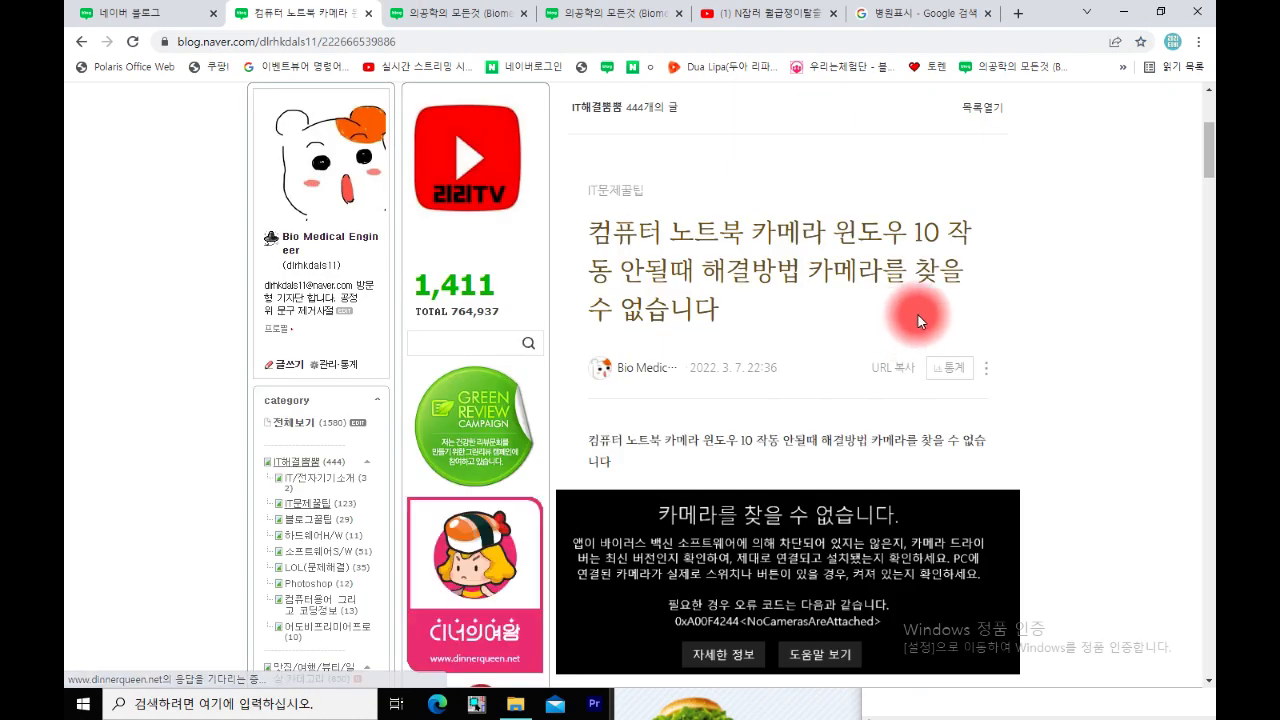
pyautogui.click(949, 367)
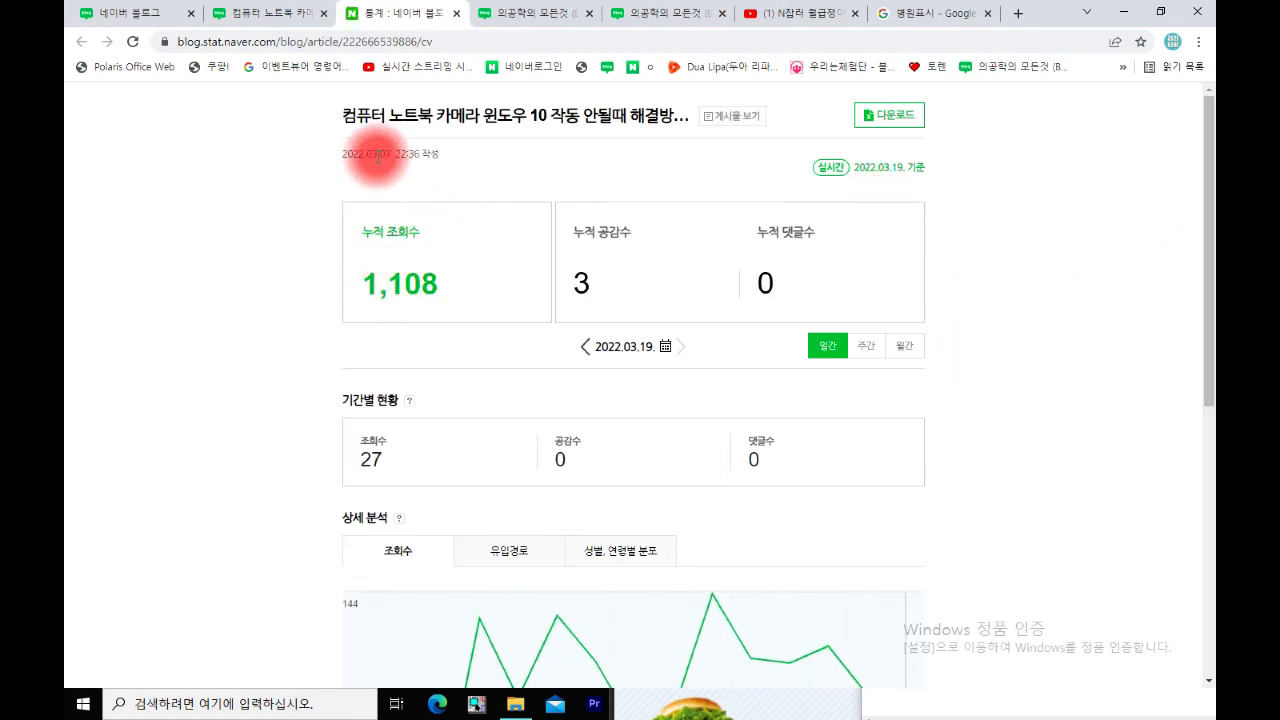
pyautogui.press('super')
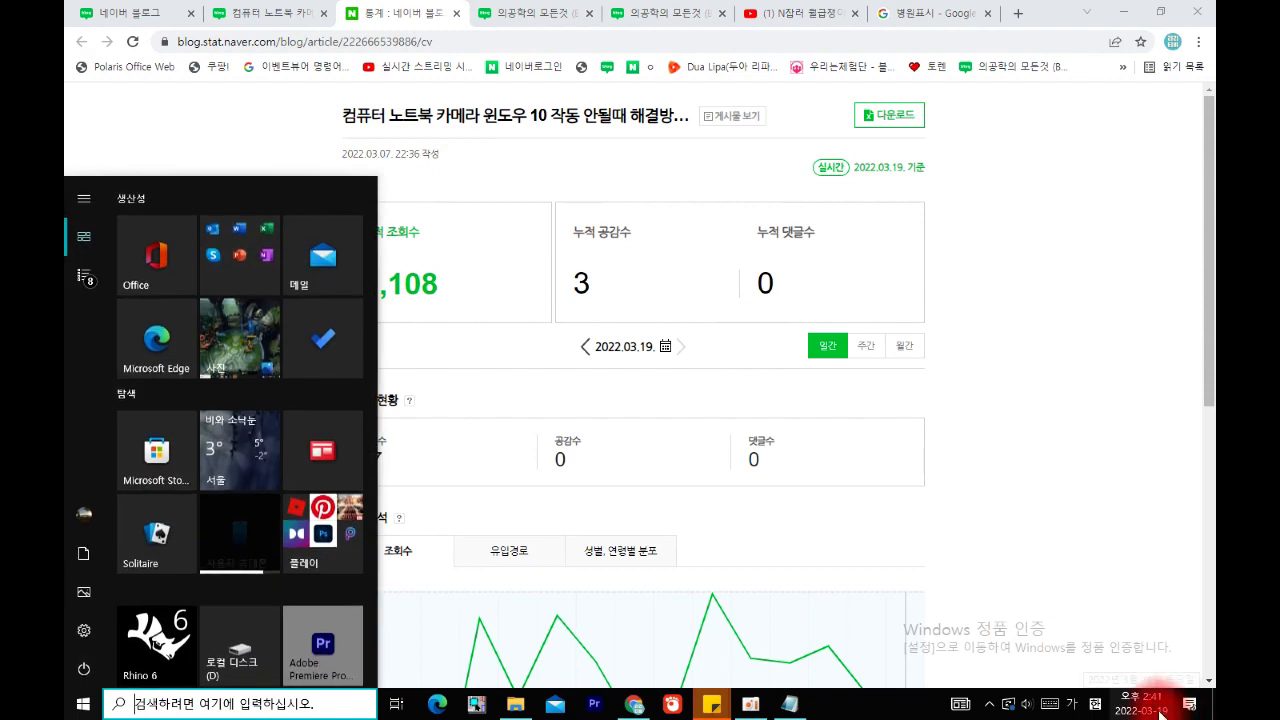
pyautogui.press('super')
pyautogui.scroll(-1, 587, 280)
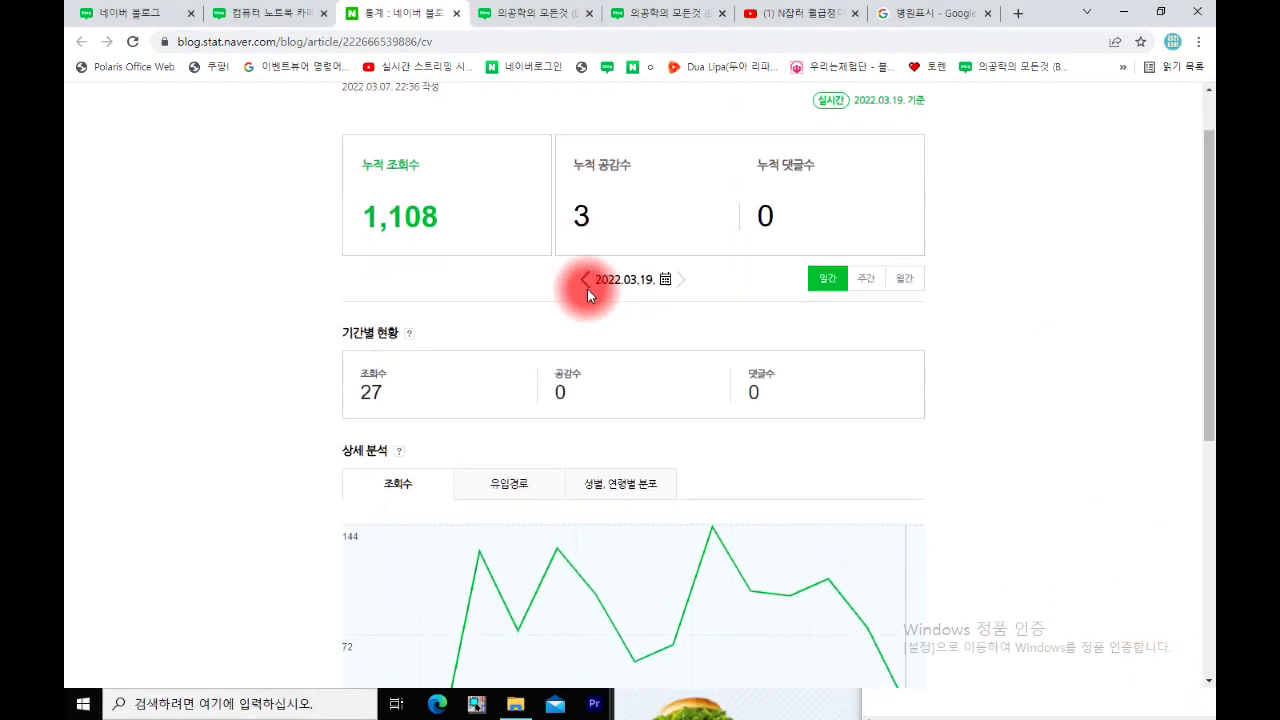
pyautogui.scroll(-5, 684, 288)
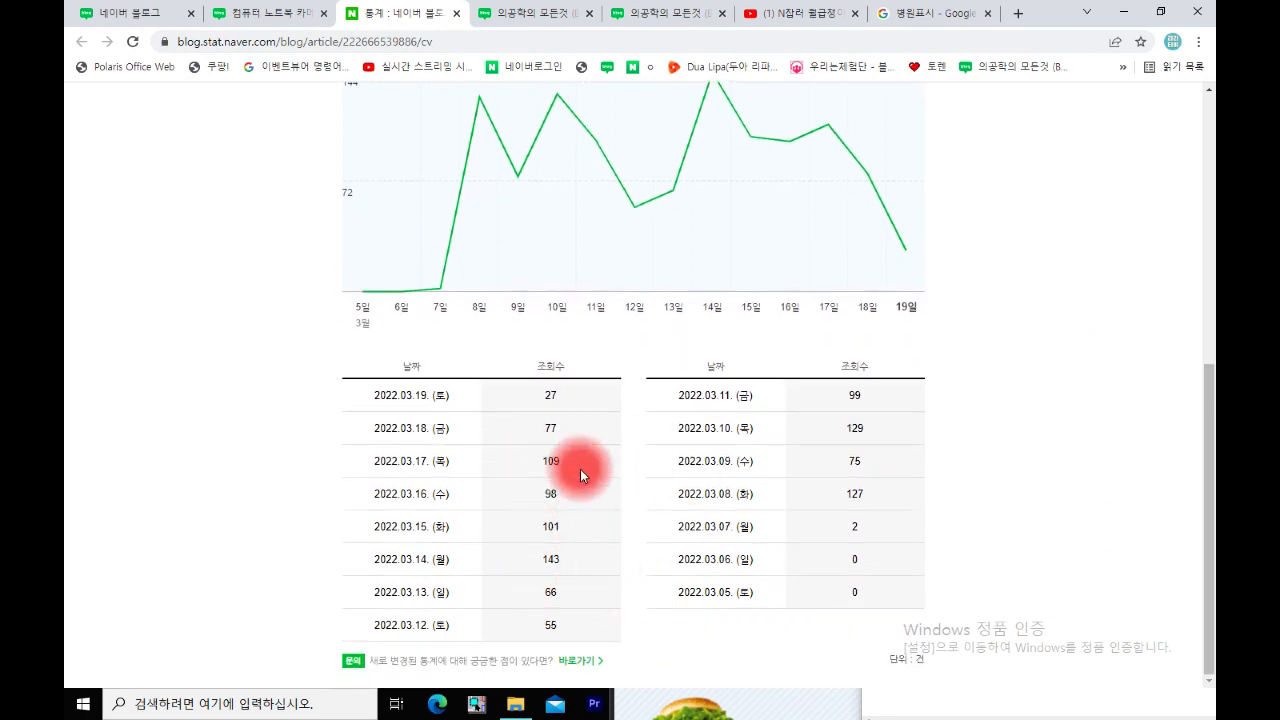
pyautogui.moveTo(1211, 457); pyautogui.dragTo(1211, 374)
pyautogui.hotkey('ctrl', 'w')
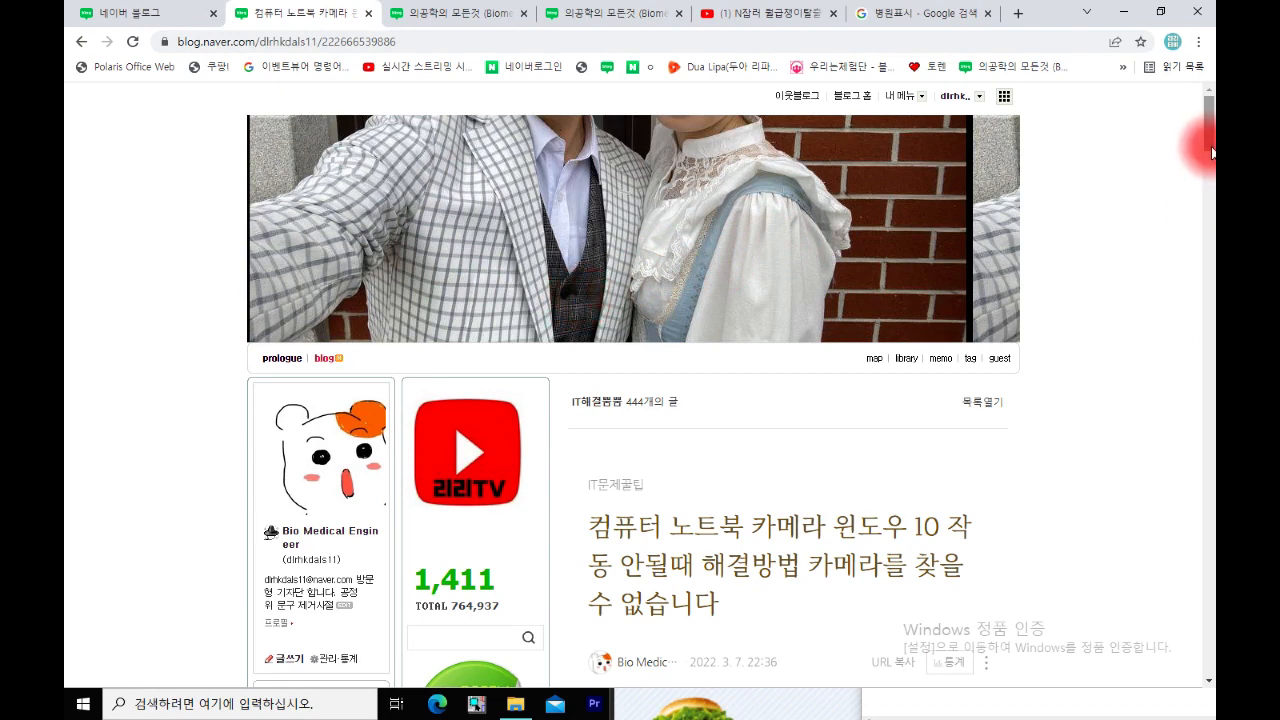
pyautogui.scroll(-2, 1200, 140)
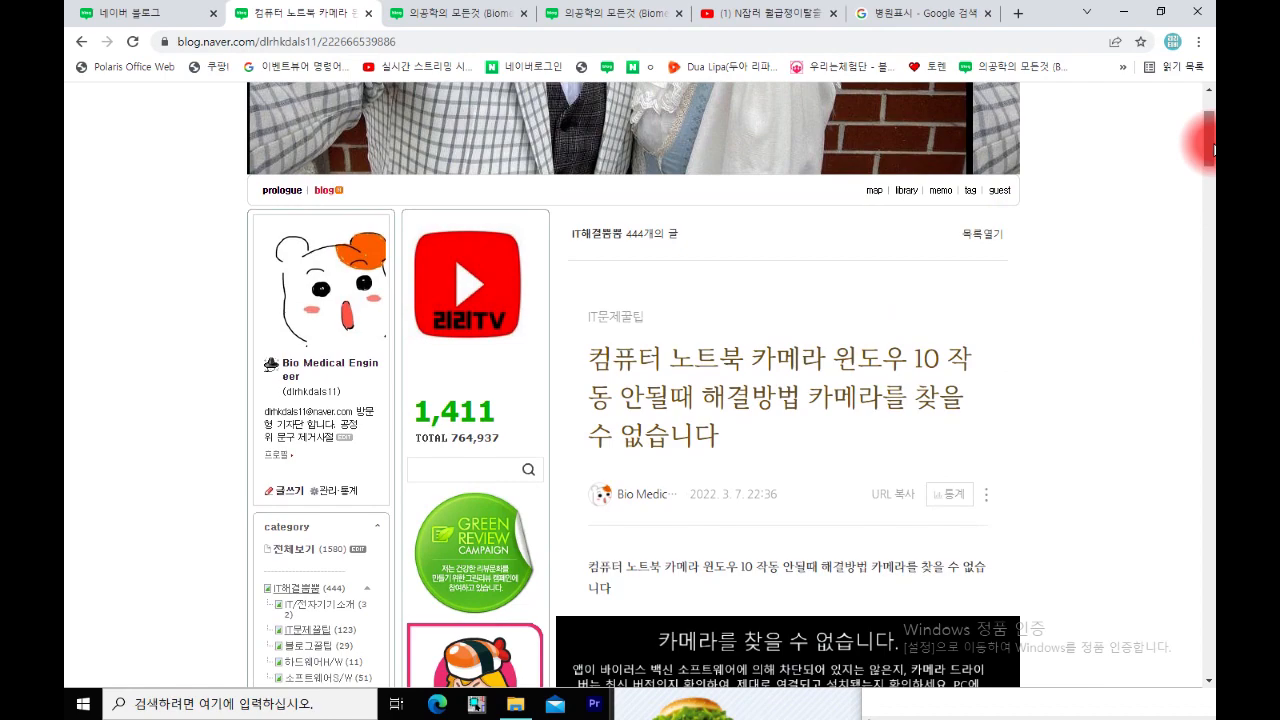
pyautogui.moveTo(1213, 150); pyautogui.dragTo(1213, 197)
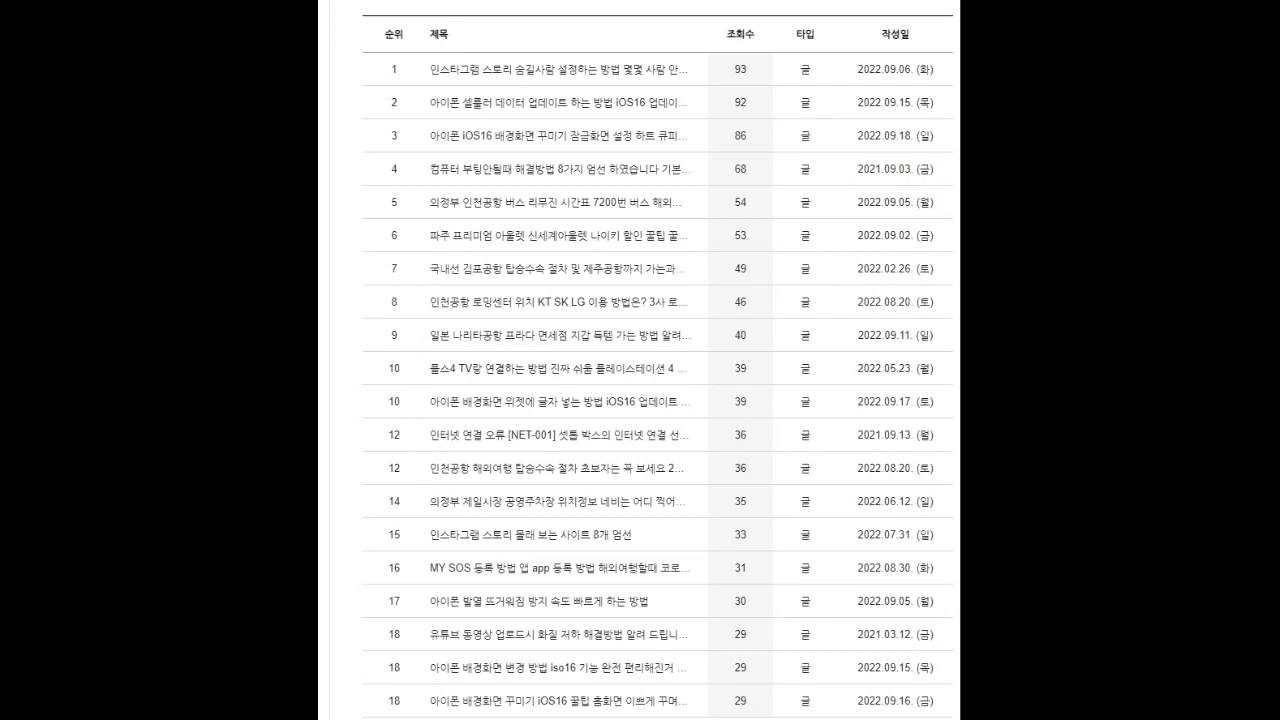
# Step: Examine the post titles in the daily view ranking for 2022.10.01
pyautogui.scroll(3, 640, 360)
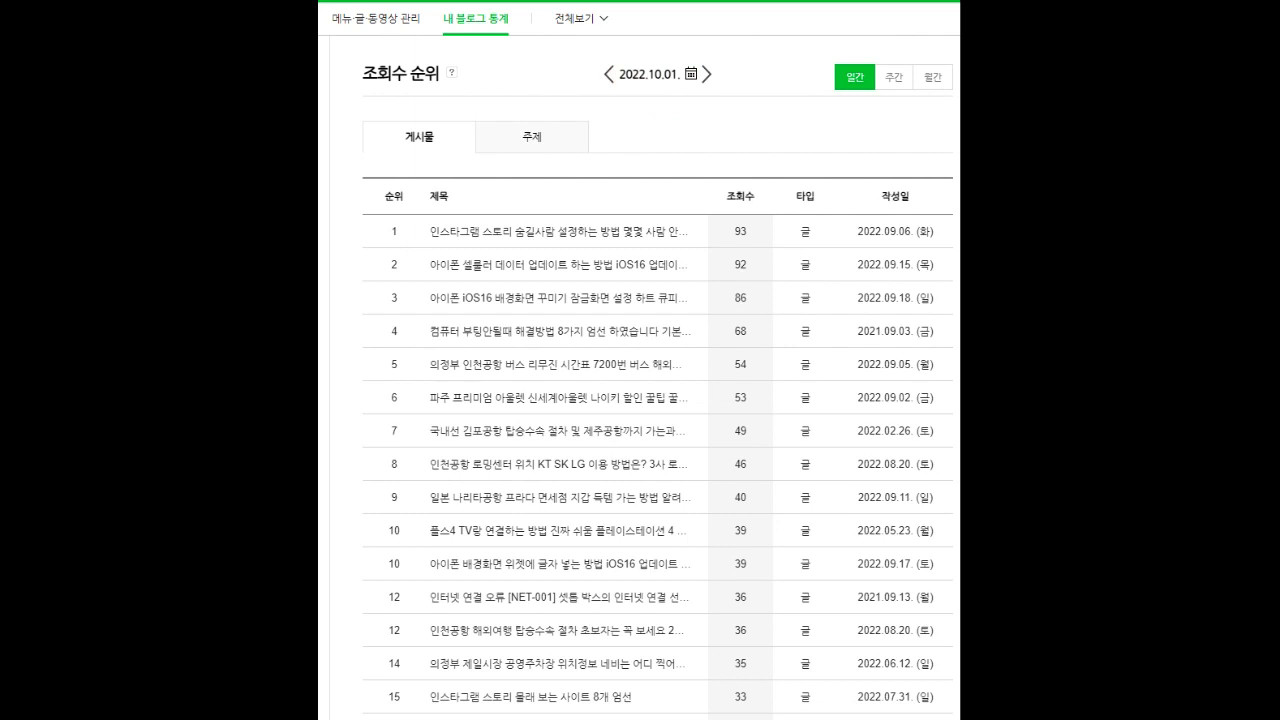
pyautogui.click(632, 73)
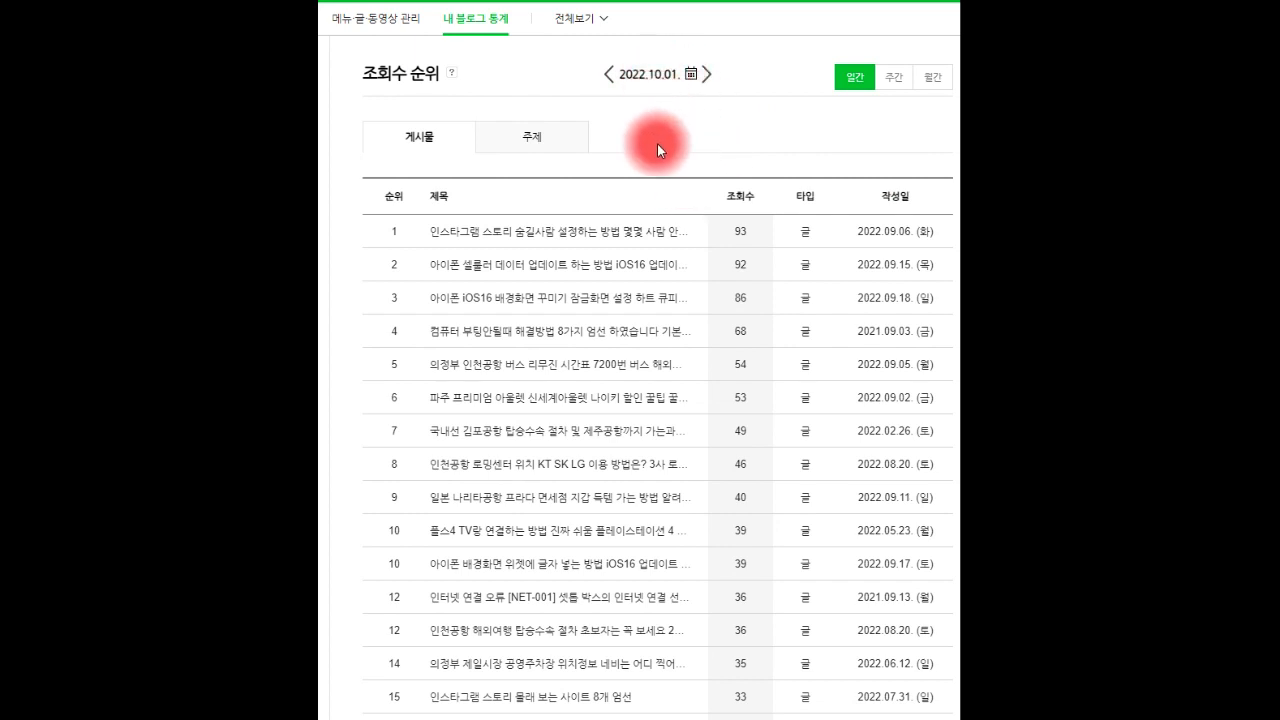
pyautogui.scroll(-1, 657, 143)
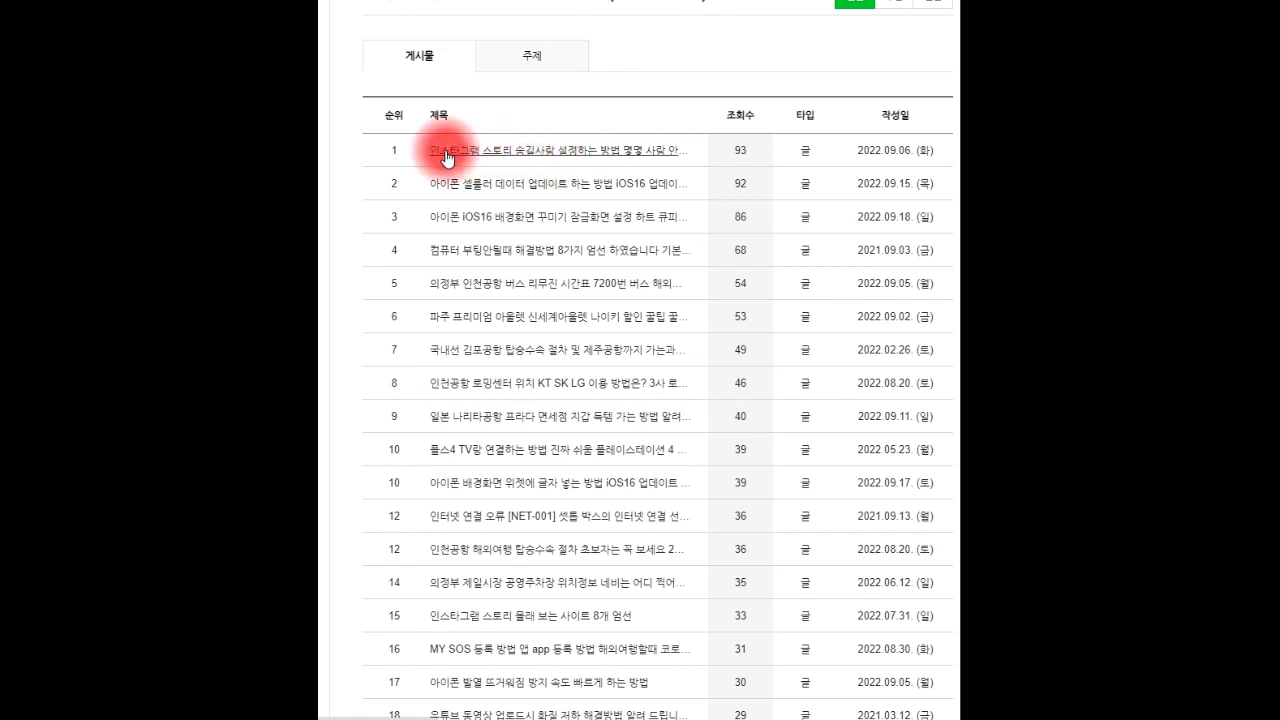
pyautogui.scroll(-1, 493, 158)
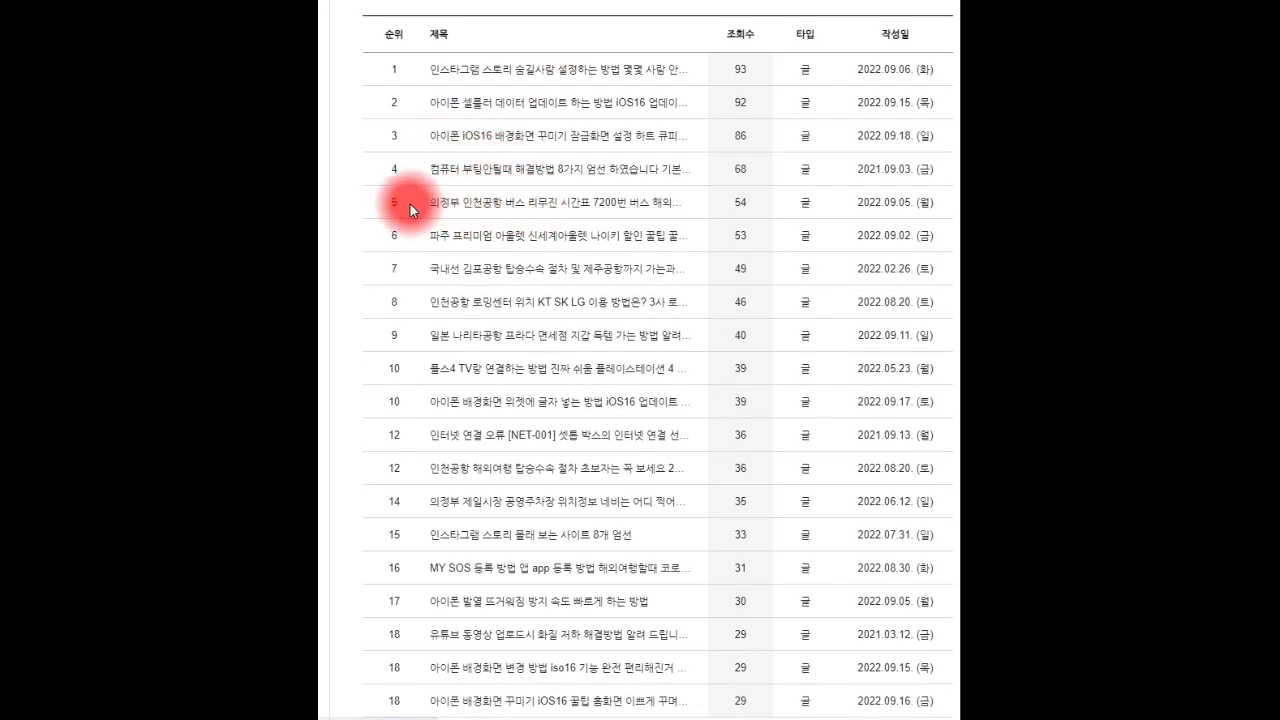
# Step: Open the statistics of the "의정부 인천공항 버스 리무진 시간표 7200번" post, examine its daily views, and return to the ranking
pyautogui.moveTo(419, 204); pyautogui.dragTo(706, 206)
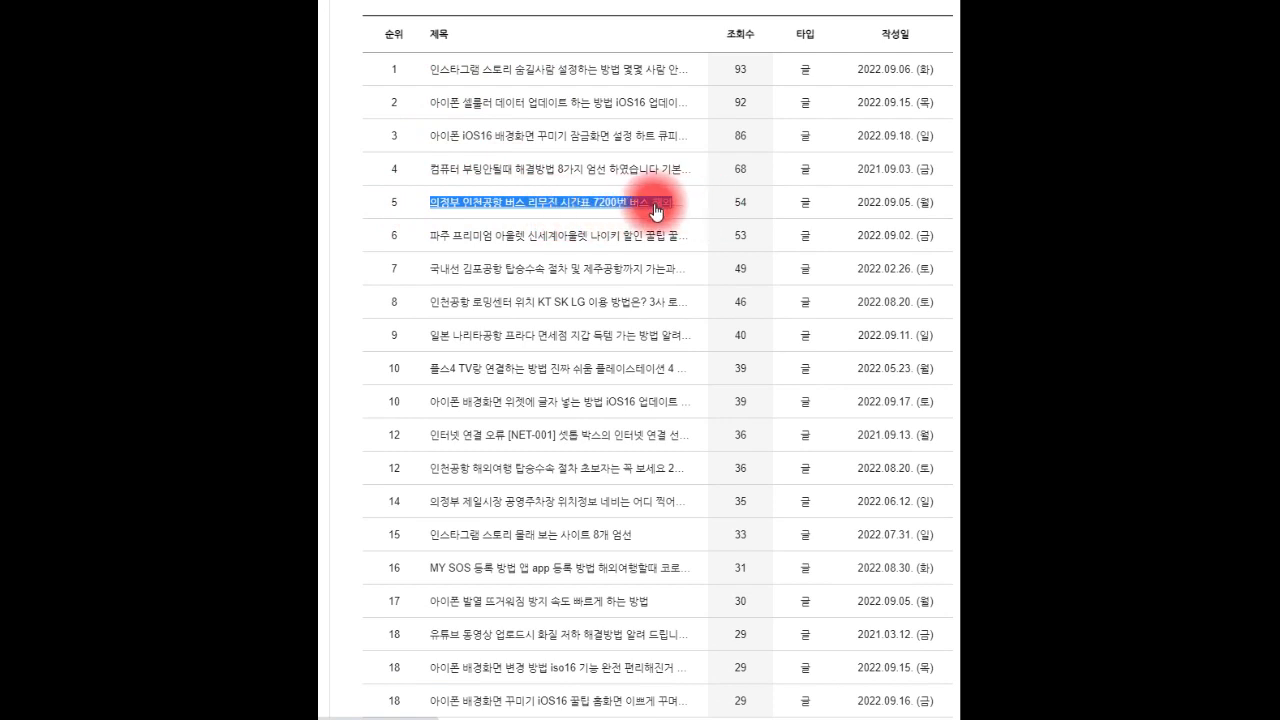
pyautogui.click(657, 206)
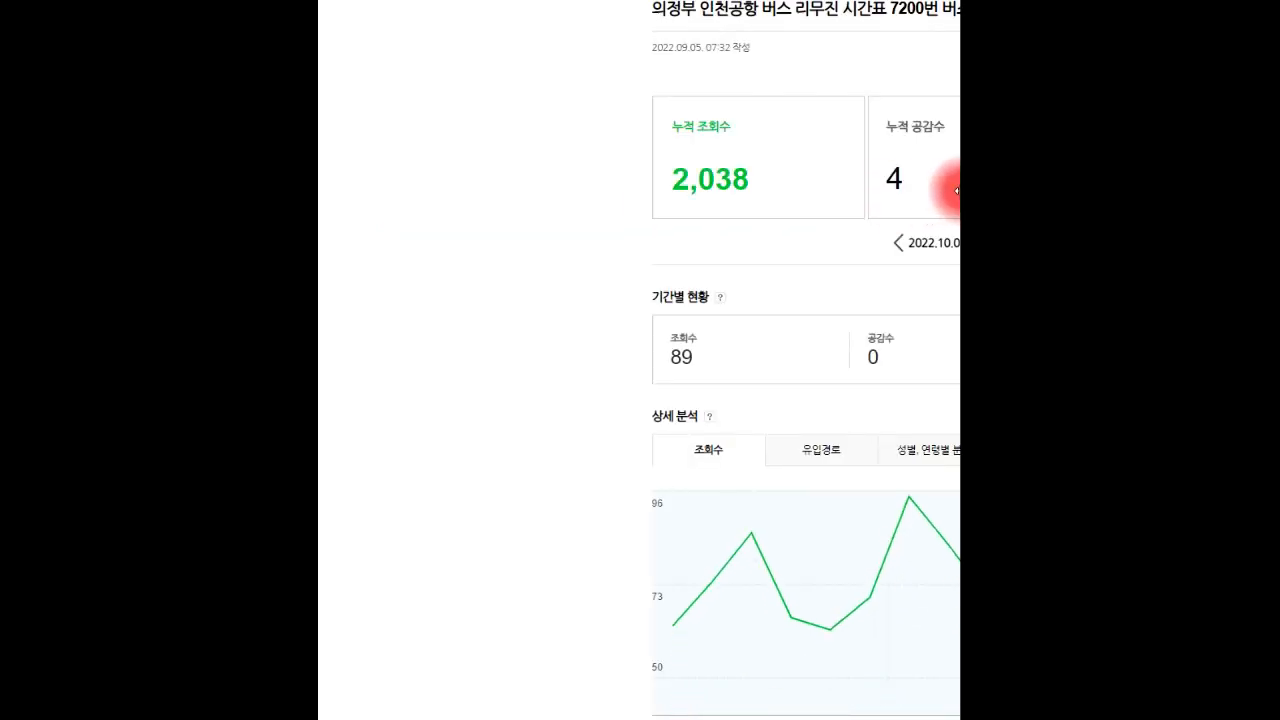
pyautogui.scroll(-4, 858, 211)
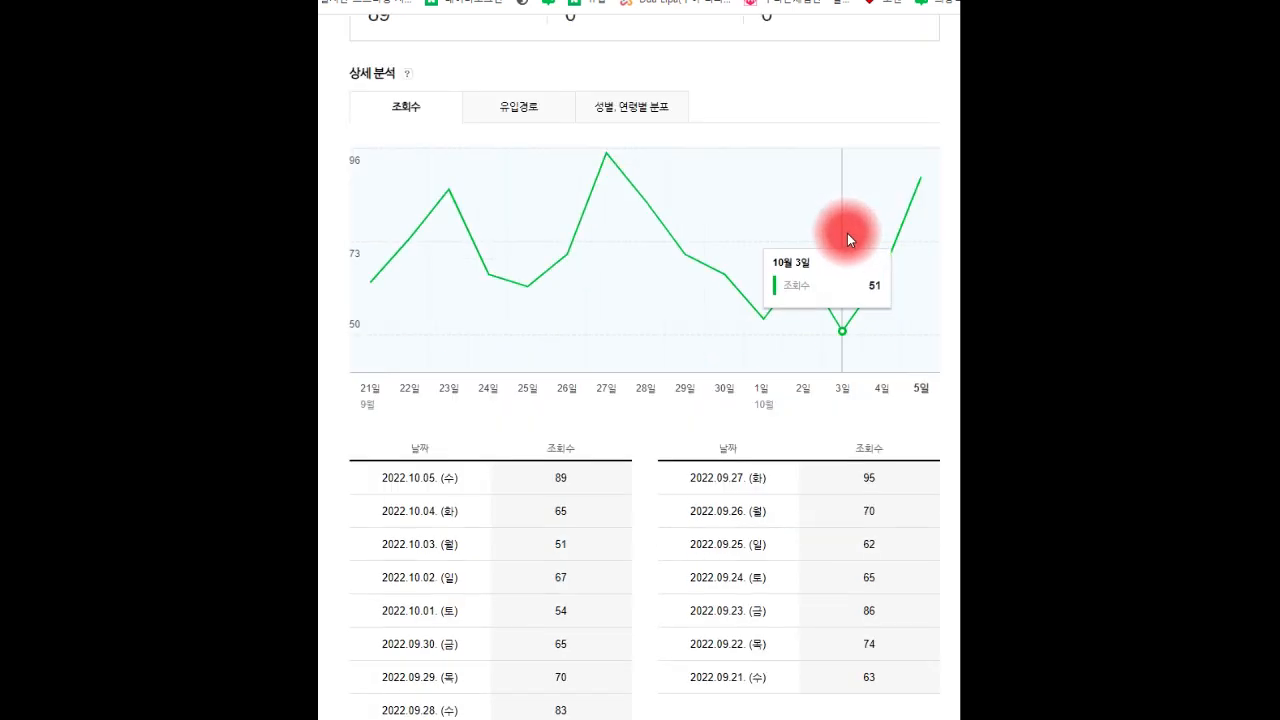
pyautogui.scroll(4, 724, 451)
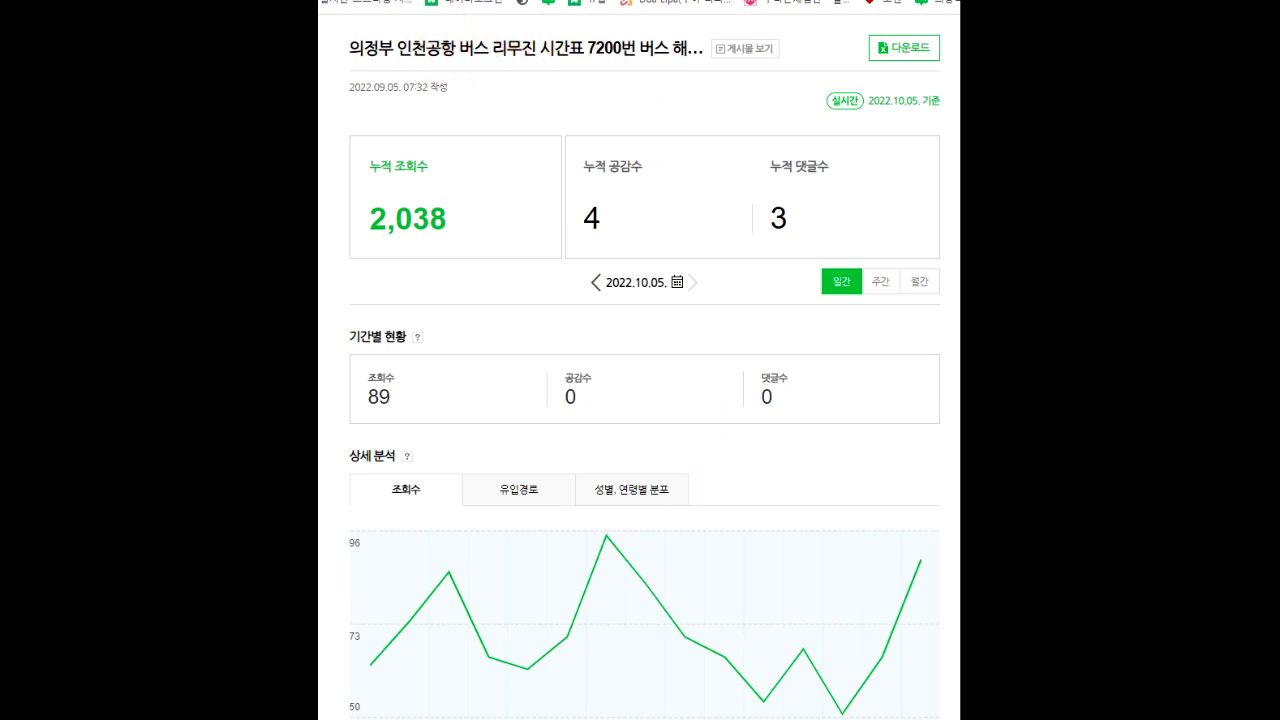
pyautogui.click(592, 46)
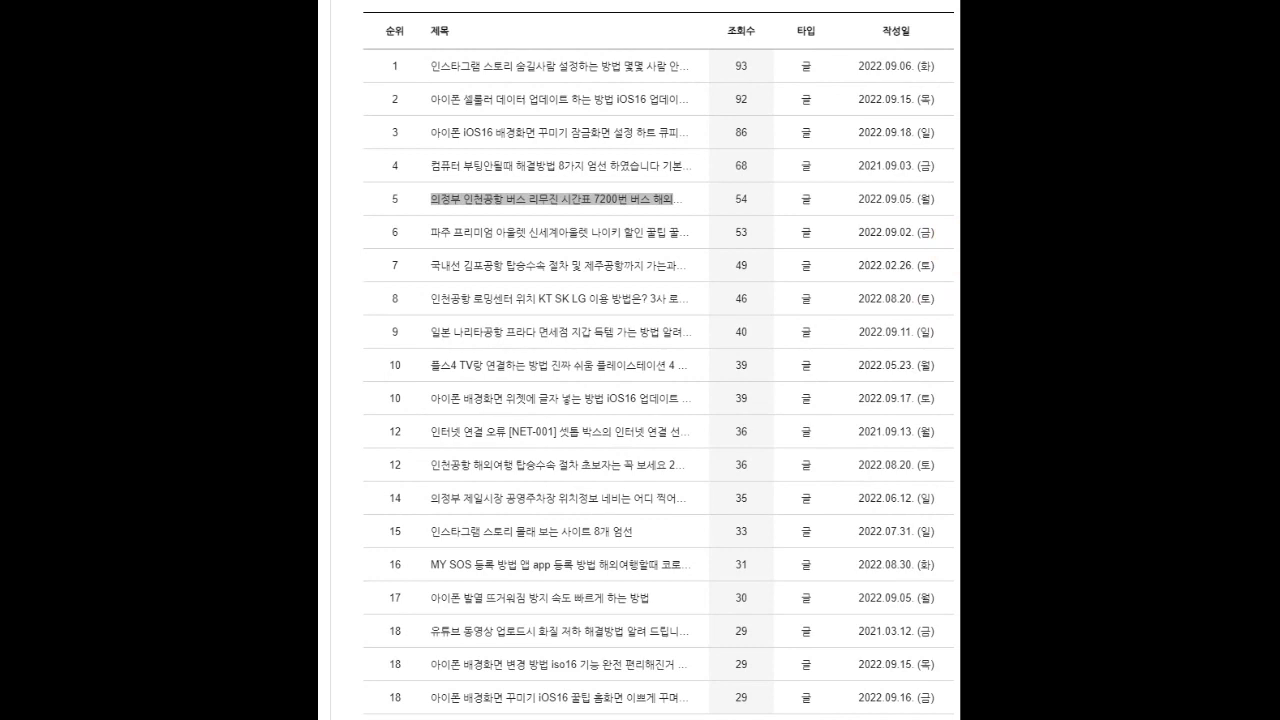
pyautogui.click(732, 211)
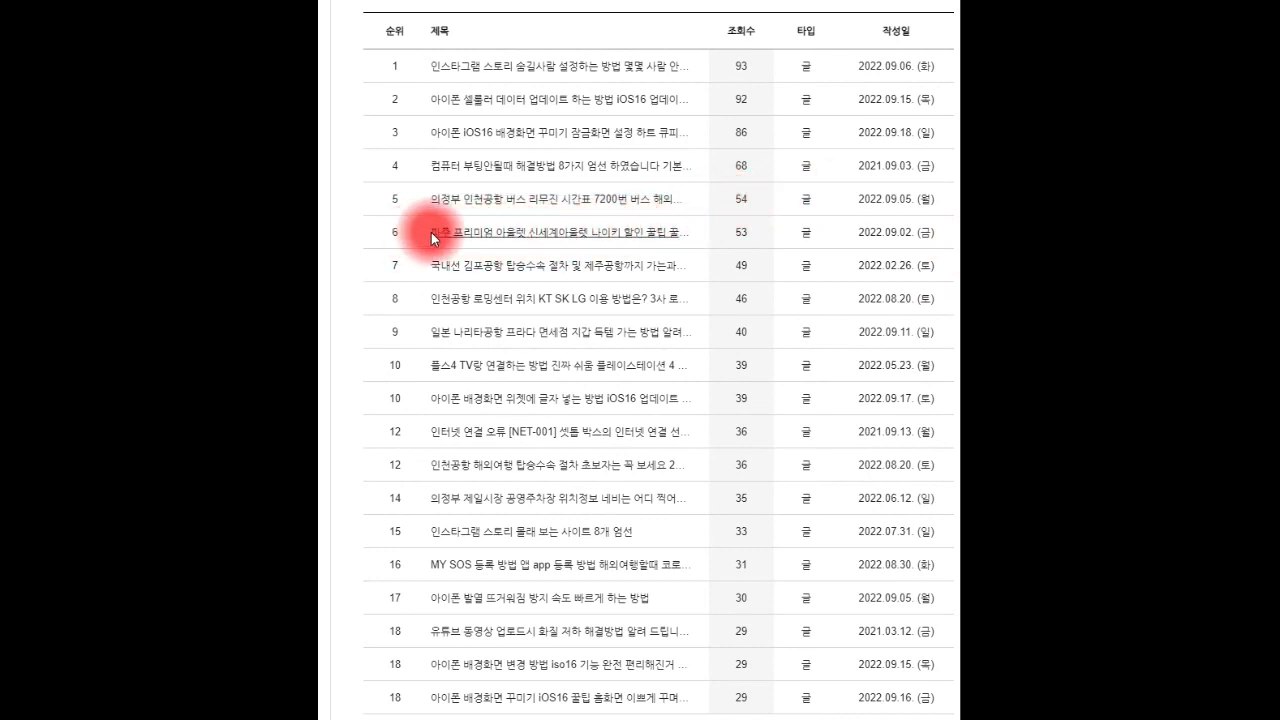
# Step: Open the statistics of the "파주 프리미엄 아울렛" post, examine its daily view graph and table, and return to the ranking
pyautogui.click(510, 236)
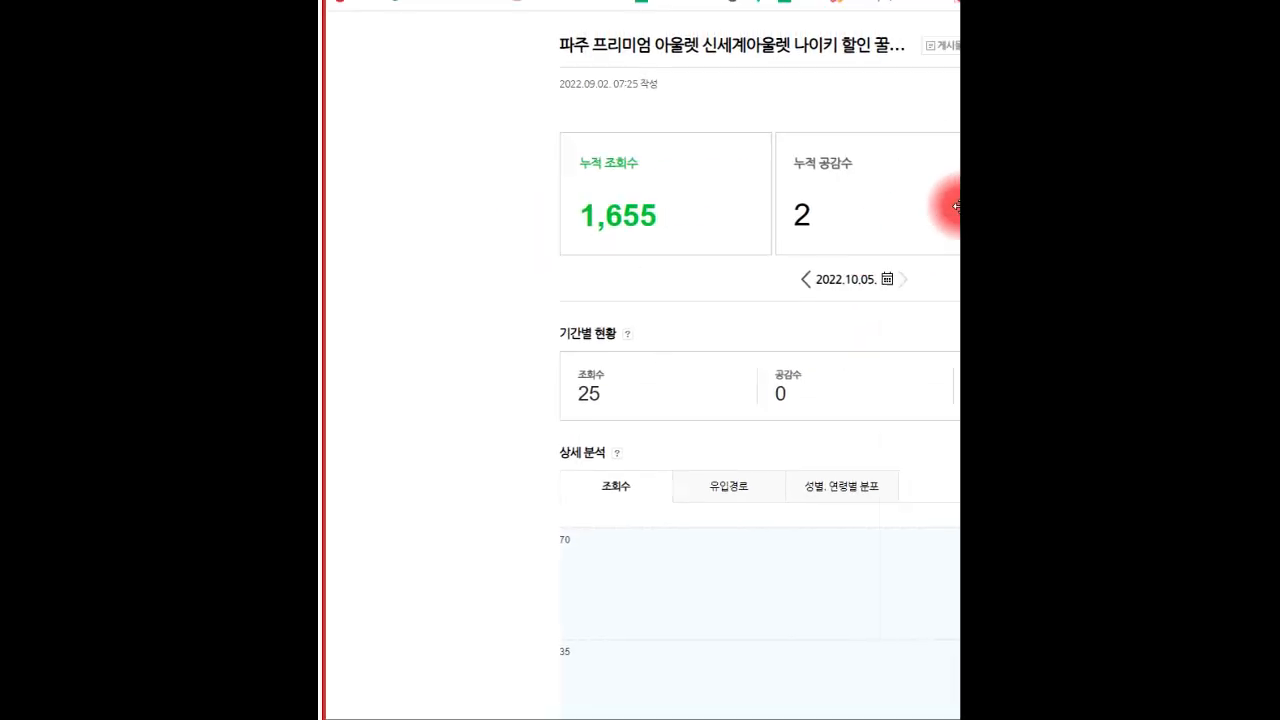
pyautogui.scroll(-4, 760, 131)
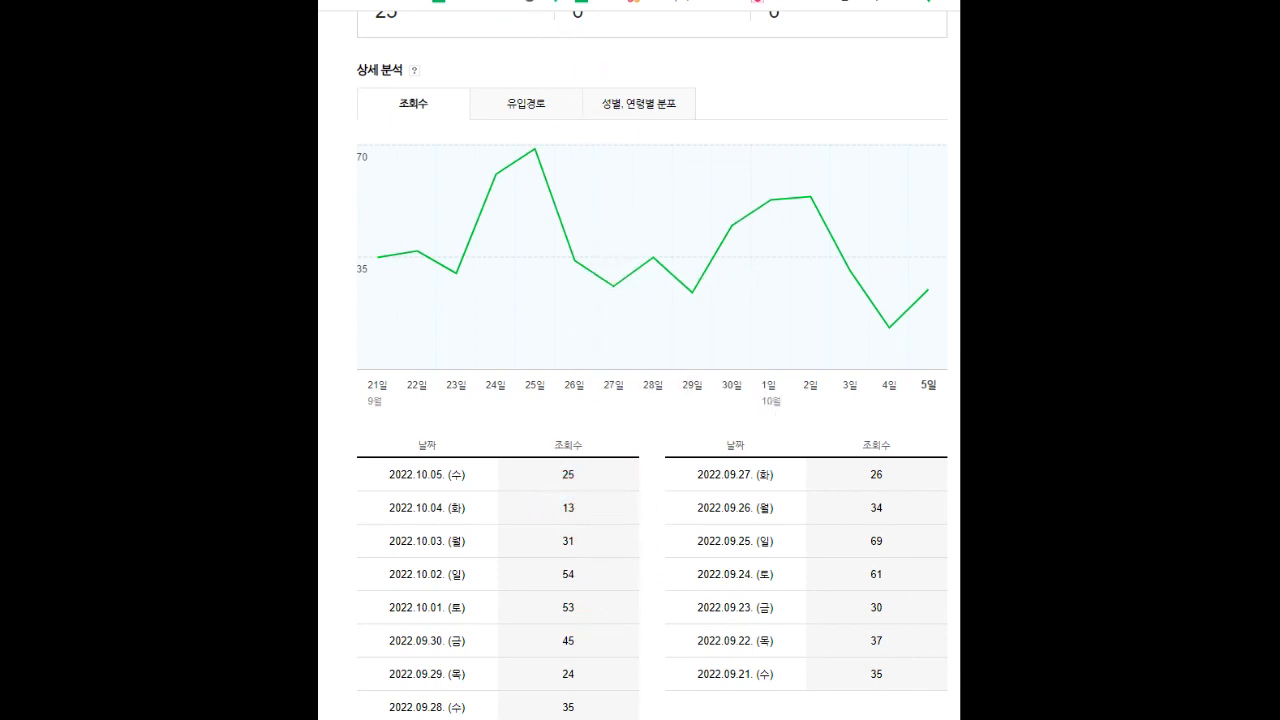
pyautogui.hotkey('alt', 'Left')
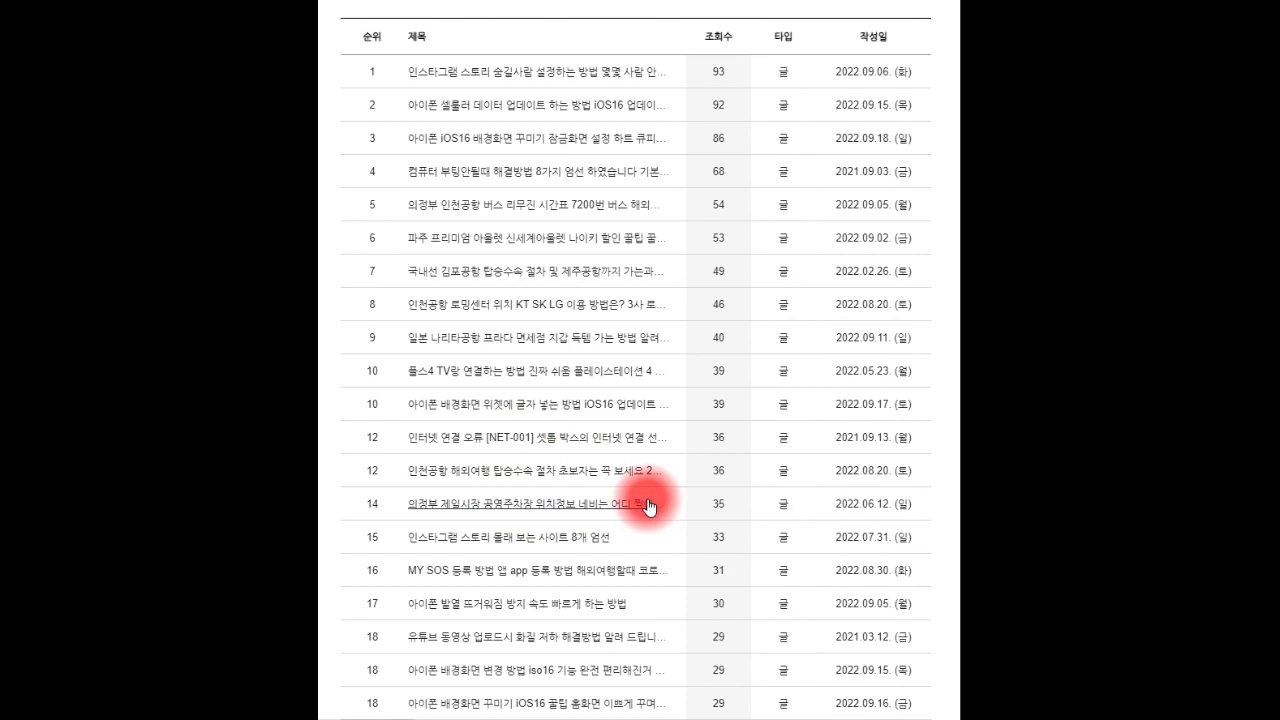
# Step: Move the daily view ranking forward to 2022.10.02 and look through its post titles
pyautogui.scroll(-1, 651, 500)
pyautogui.scroll(3, 660, 490)
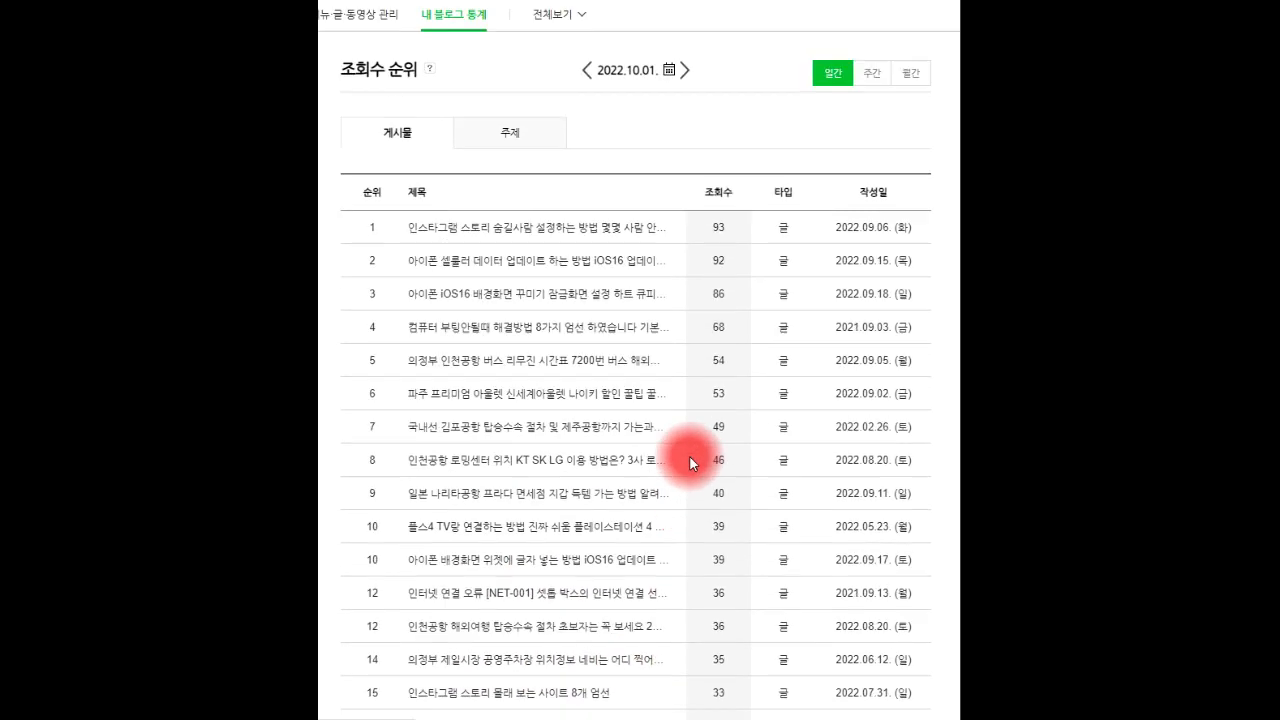
pyautogui.scroll(1, 689, 456)
pyautogui.click(685, 95)
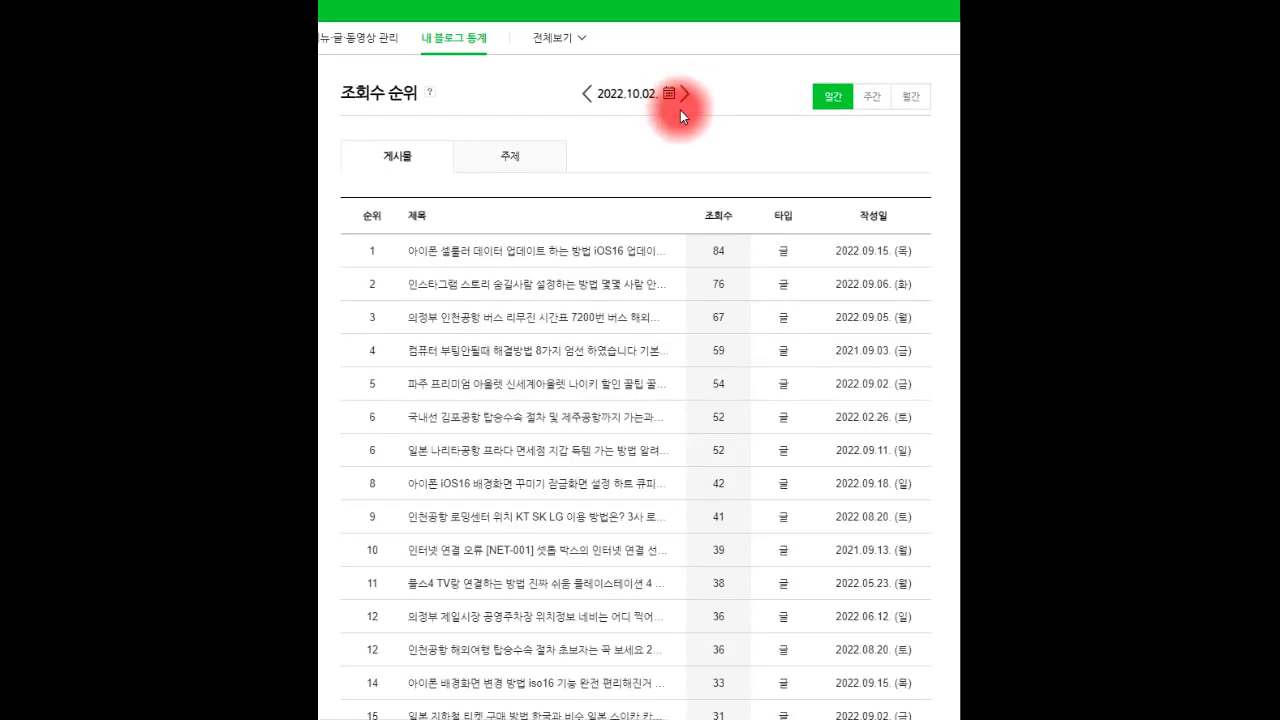
pyautogui.scroll(-3, 675, 212)
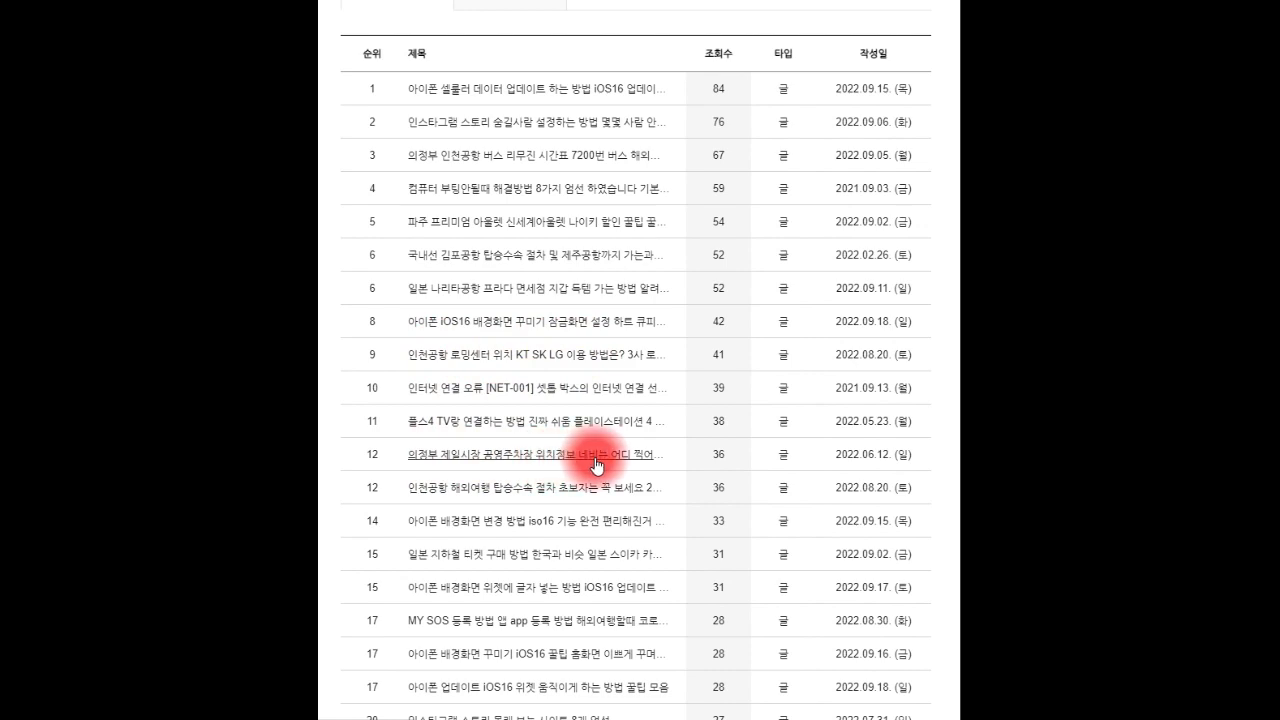
# Step: Move the daily view ranking back to 2022.09.24
pyautogui.scroll(-1, 589, 460)
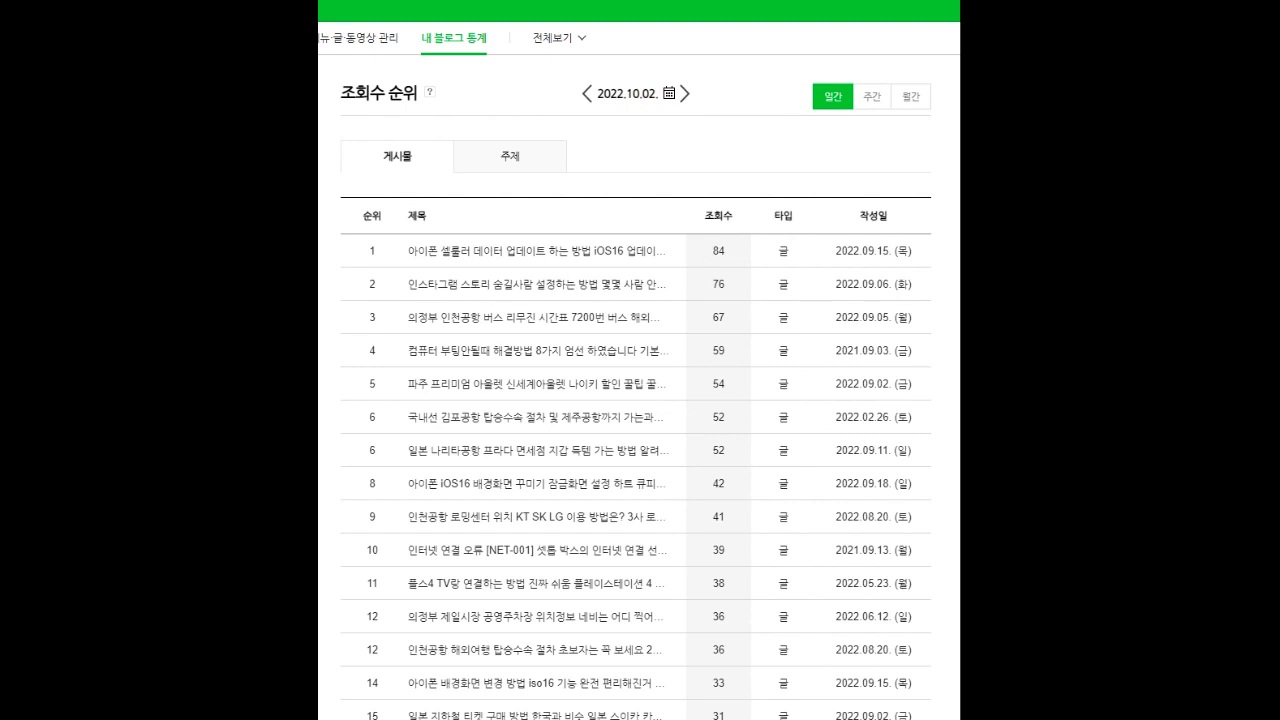
pyautogui.click(586, 97)
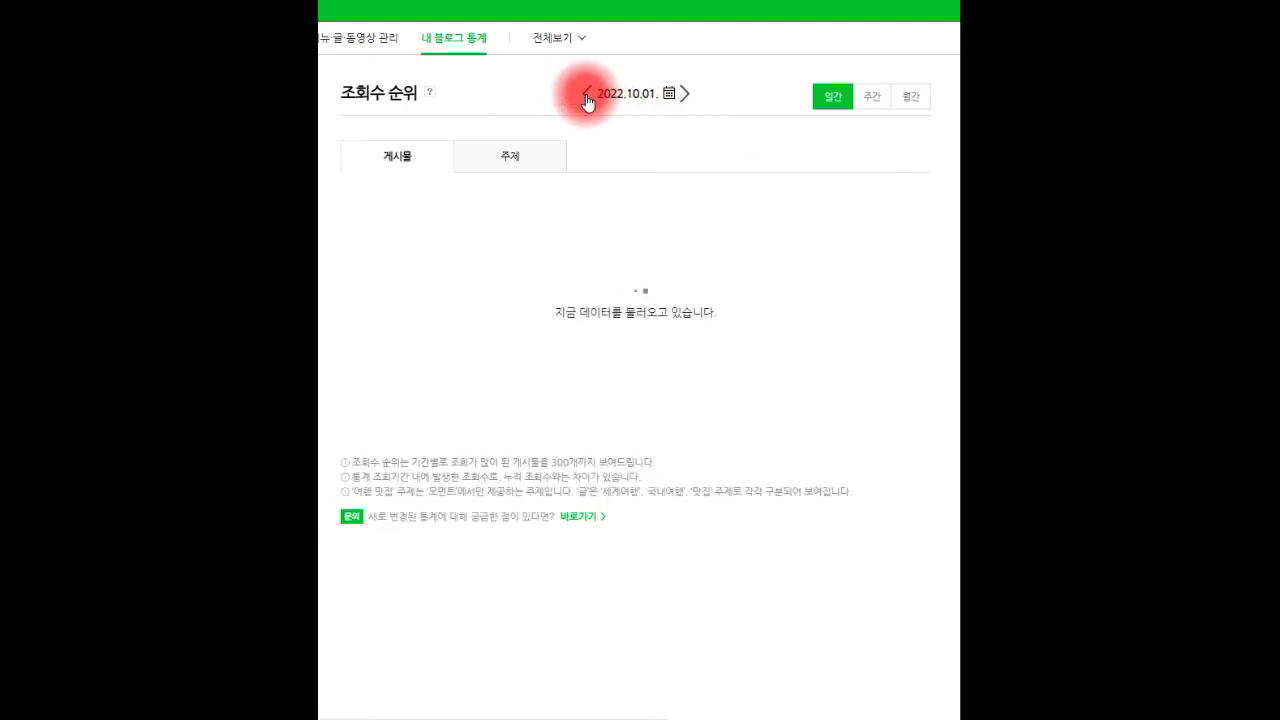
pyautogui.click(586, 97)
pyautogui.click(586, 97)
pyautogui.click(586, 97)
pyautogui.click(586, 97)
pyautogui.click(587, 97)
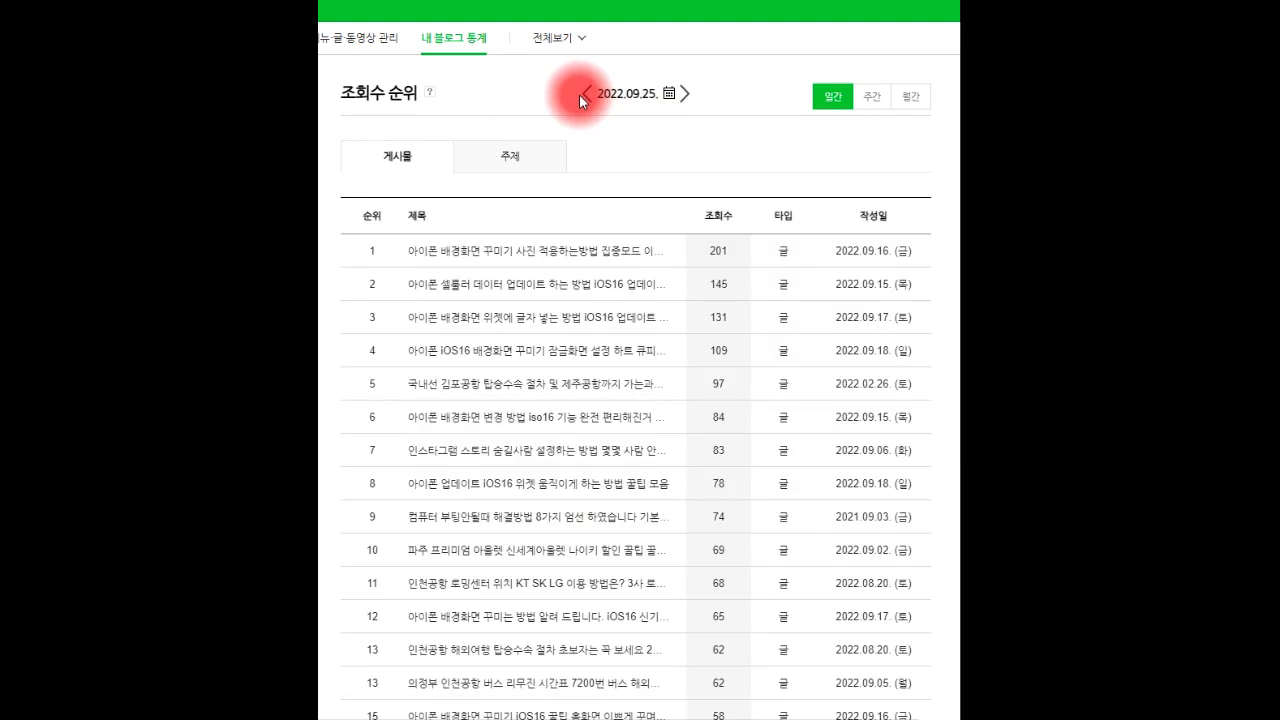
pyautogui.click(589, 97)
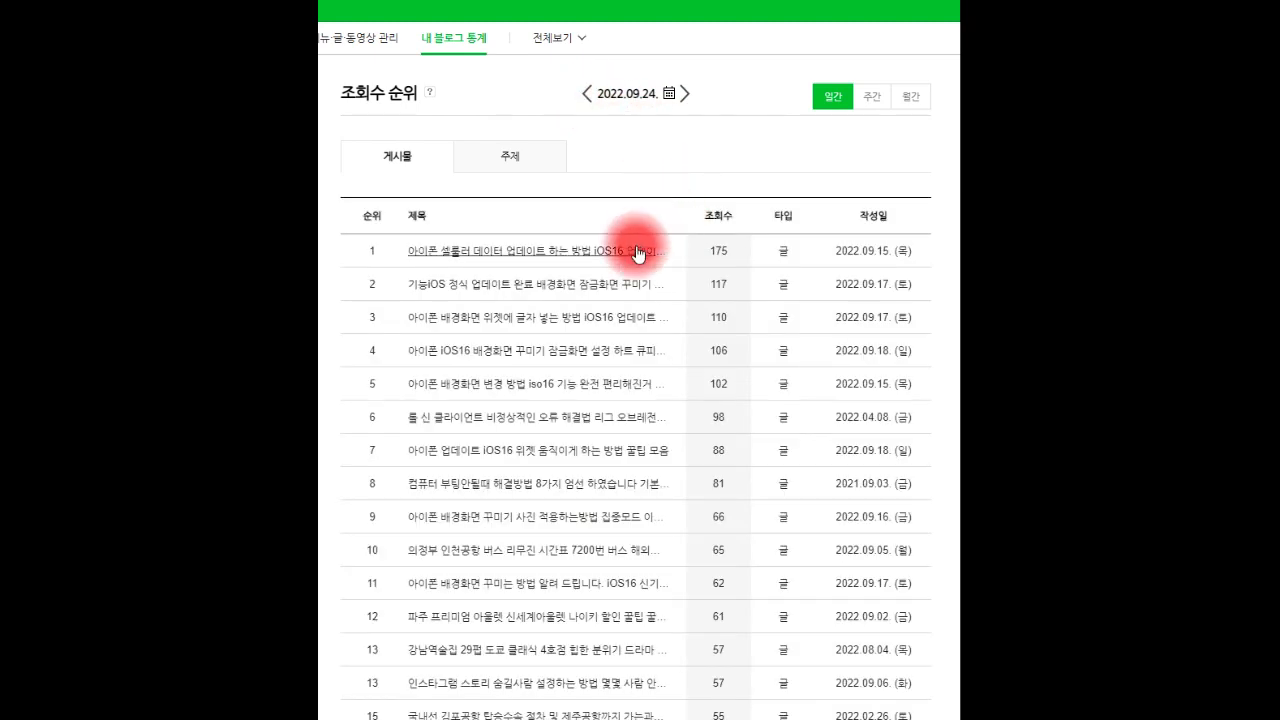
# Step: Find "아이폰" among the post titles in the daily view ranking for 2022.09.24
pyautogui.scroll(-2, 638, 246)
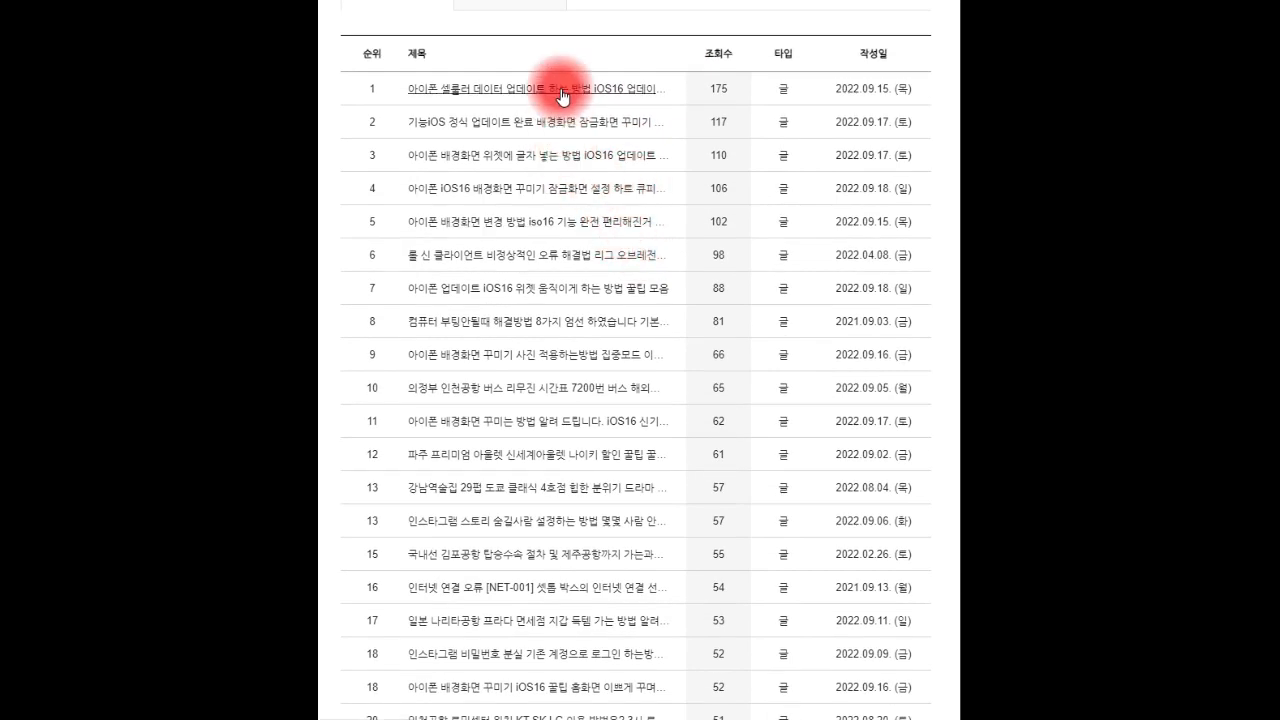
pyautogui.press('Return')
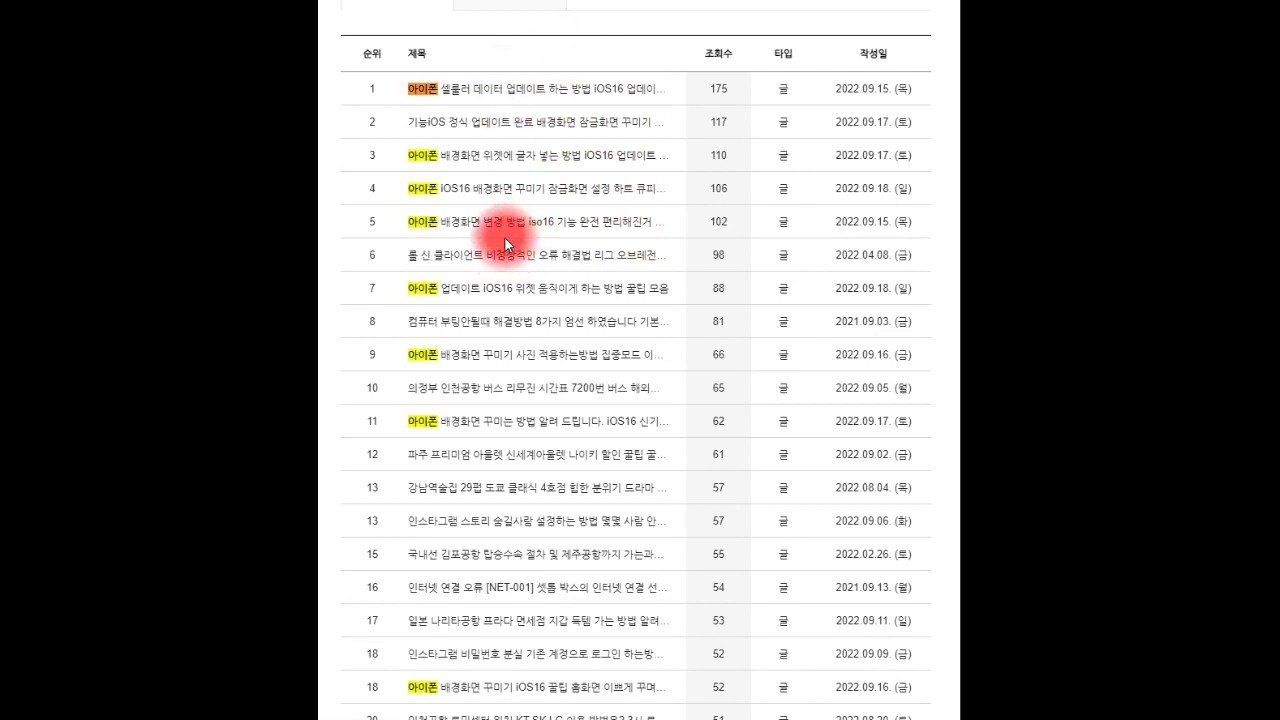
pyautogui.scroll(-1, 505, 238)
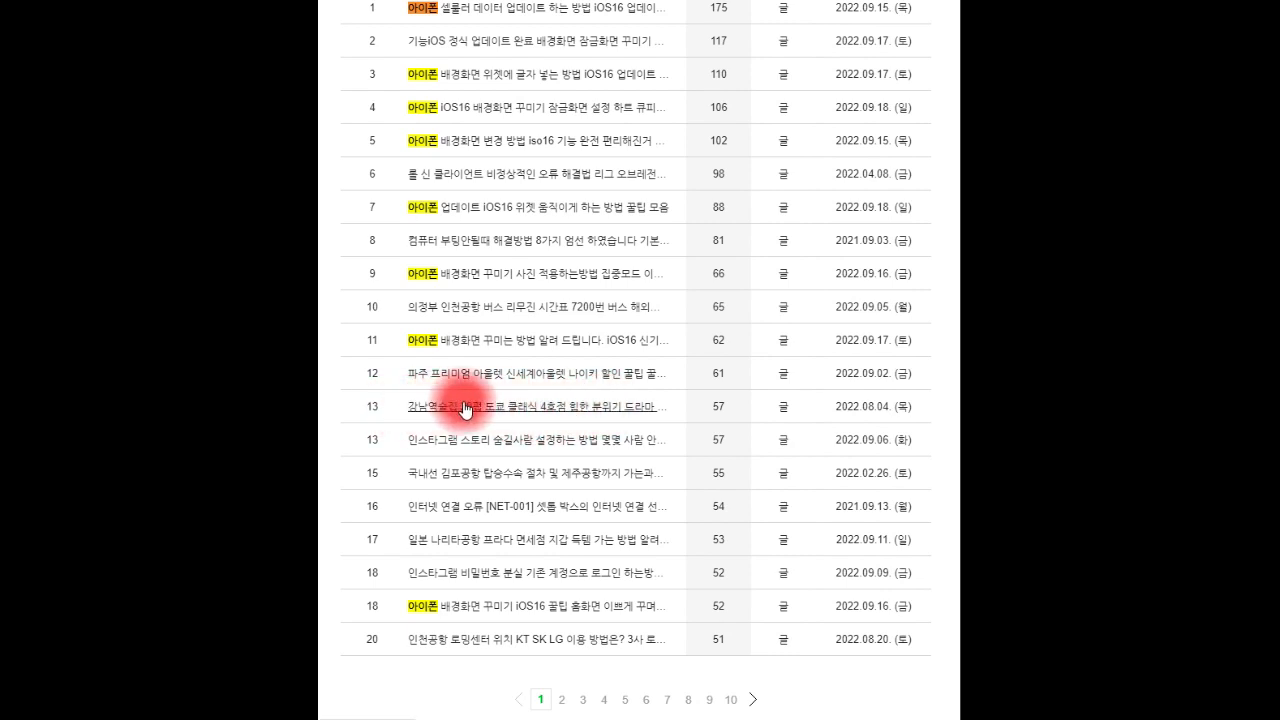
# Step: Open the statistics of the "강남역술집 29펍 도쿄 클래식 4호점" post, examine its daily view graph, and return to the ranking
pyautogui.click(612, 408)
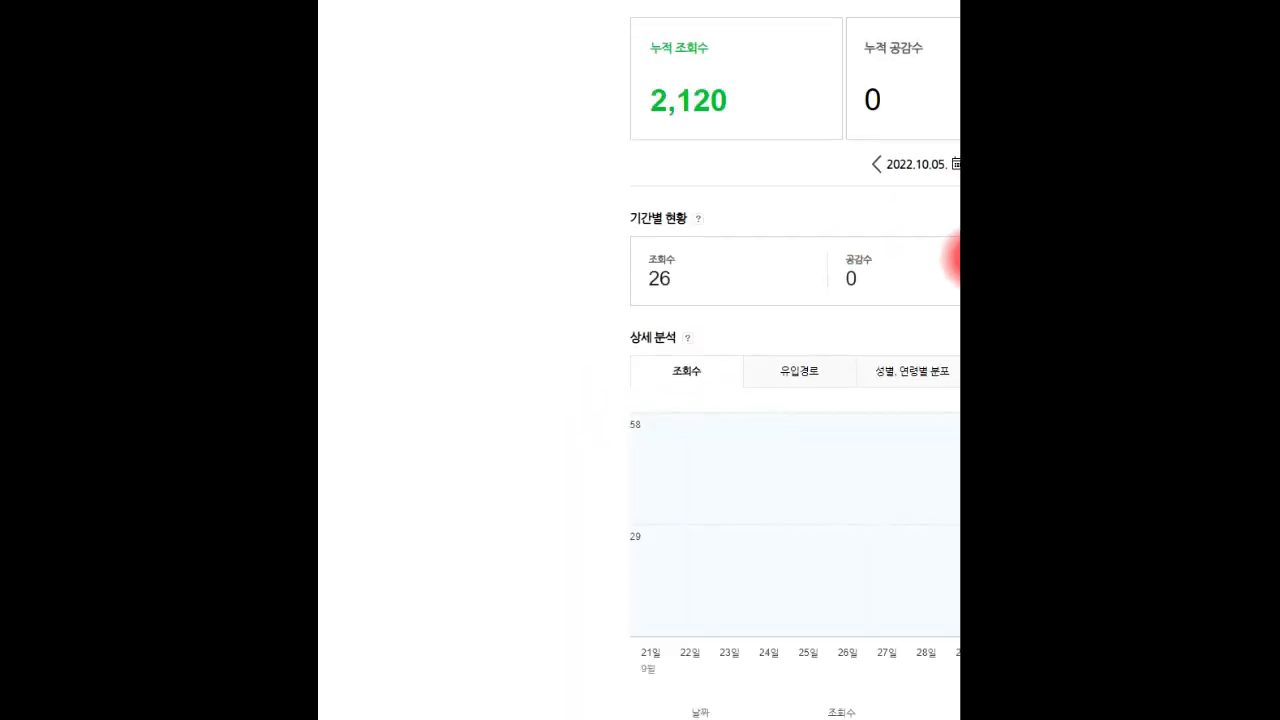
pyautogui.click(946, 250)
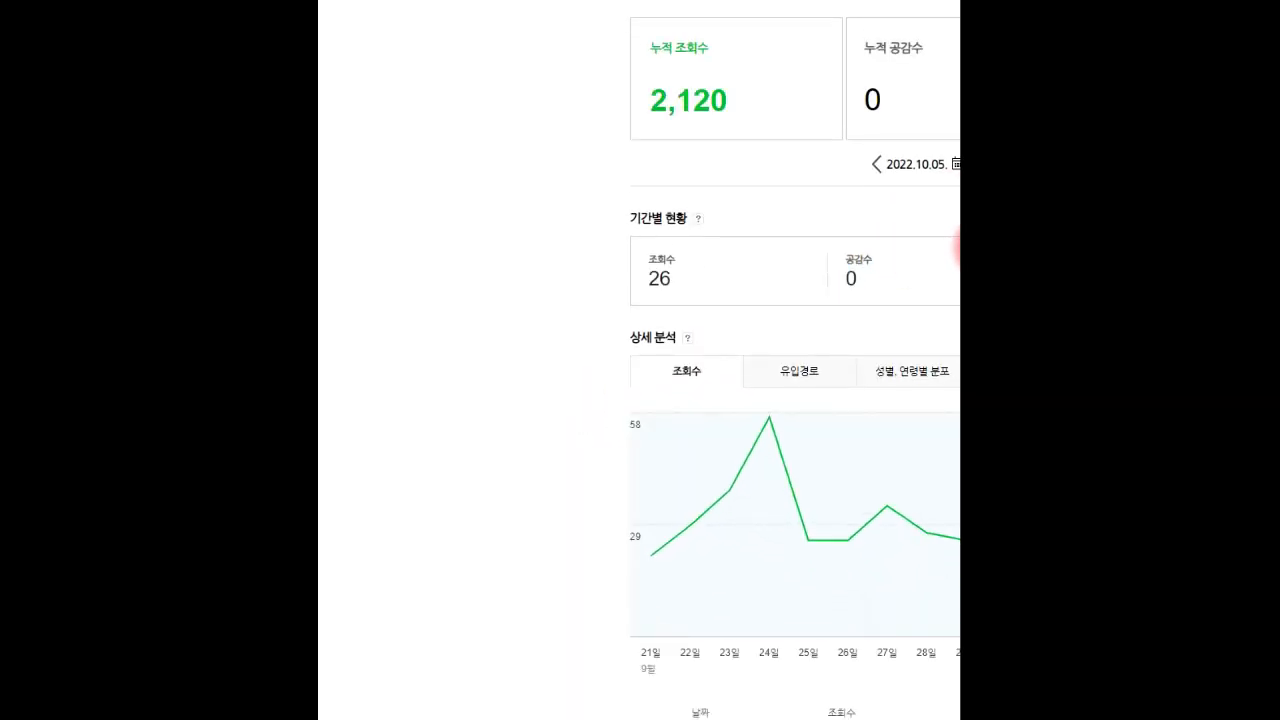
pyautogui.scroll(-3, 951, 249)
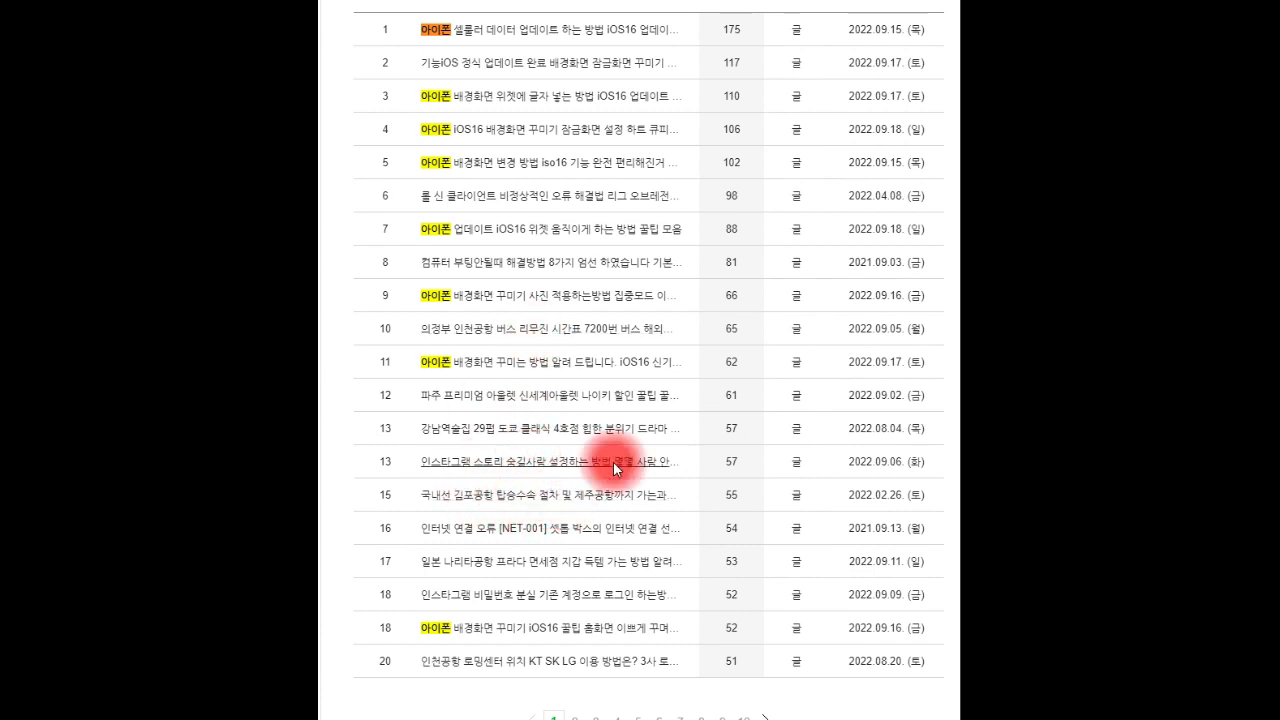
# Step: Look through the remaining post titles in the daily view ranking for 2022.09.24
pyautogui.scroll(3, 589, 450)
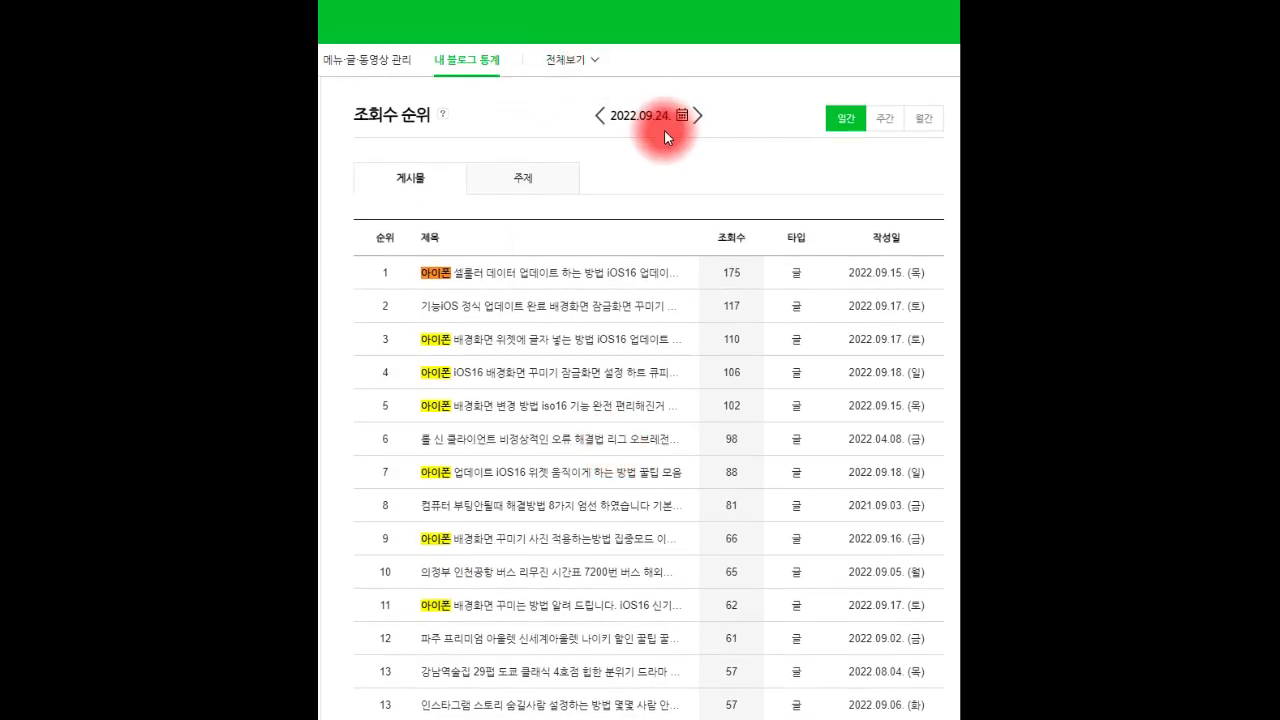
pyautogui.scroll(-7, 531, 631)
pyautogui.scroll(2, 644, 377)
pyautogui.scroll(2, 644, 377)
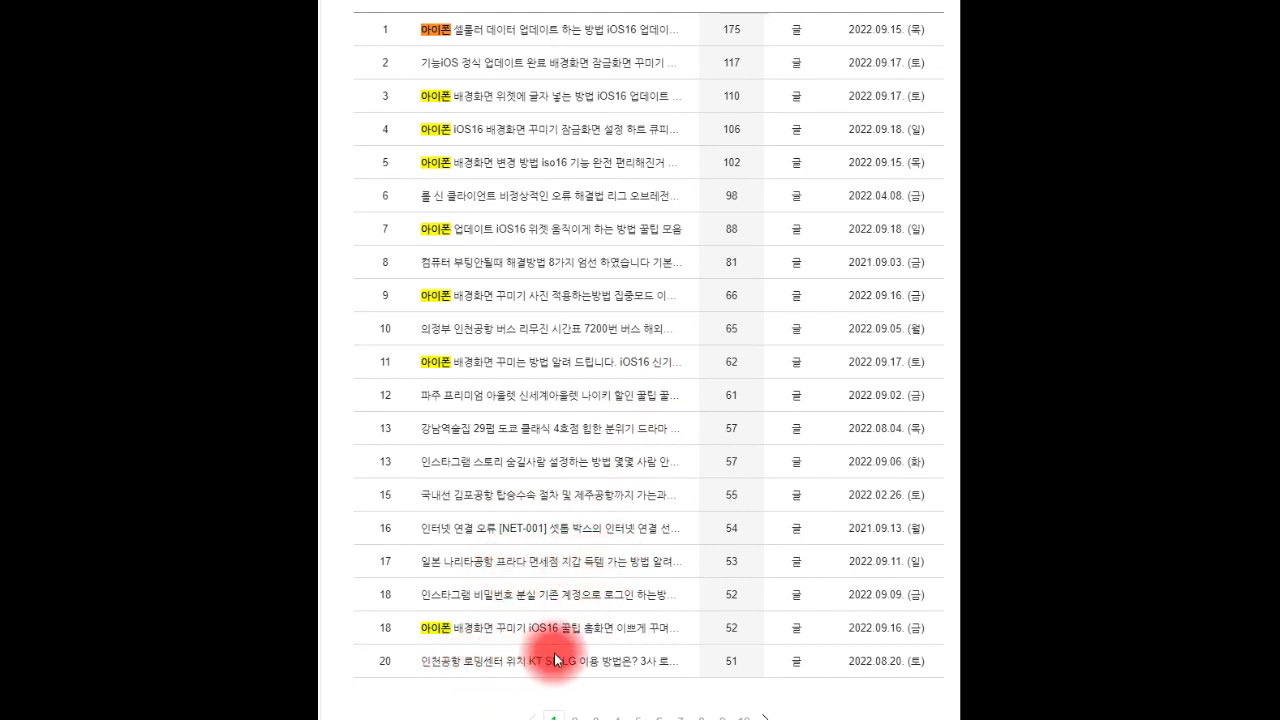
pyautogui.scroll(3, 695, 653)
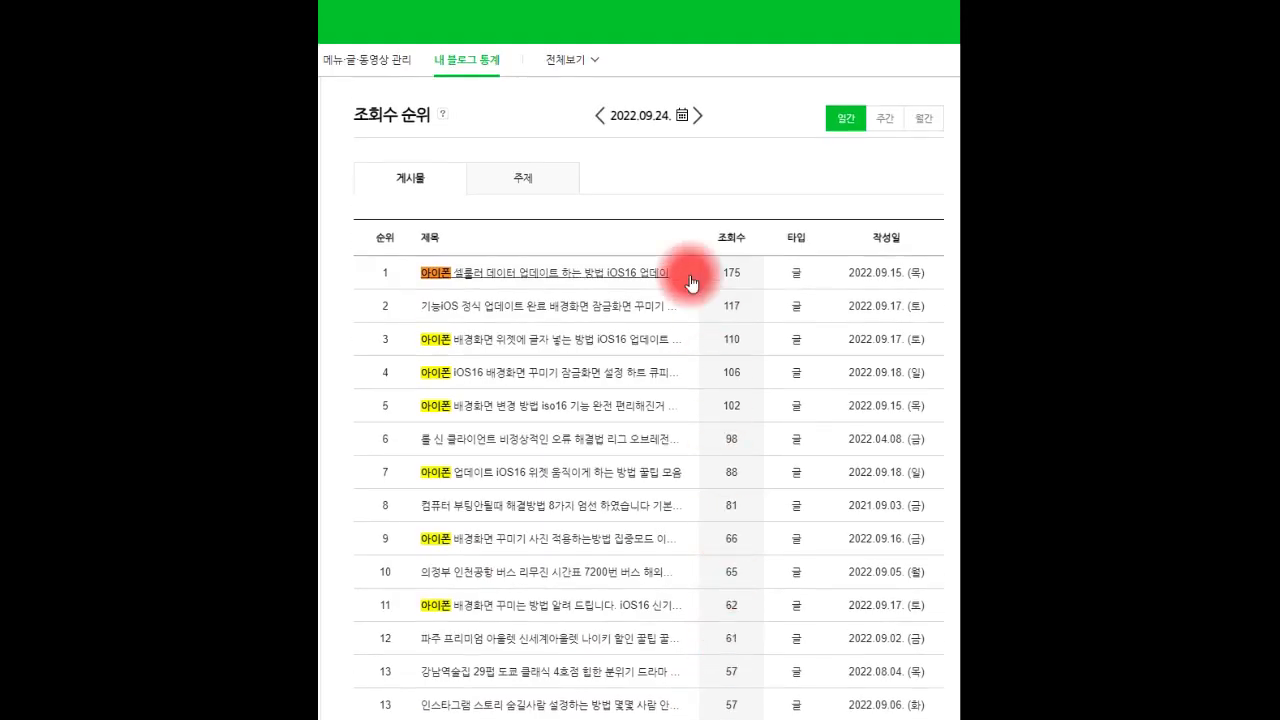
# Step: Move the daily view ranking forward to 2022.09.25 and find "아이폰" among its post titles
pyautogui.click(697, 116)
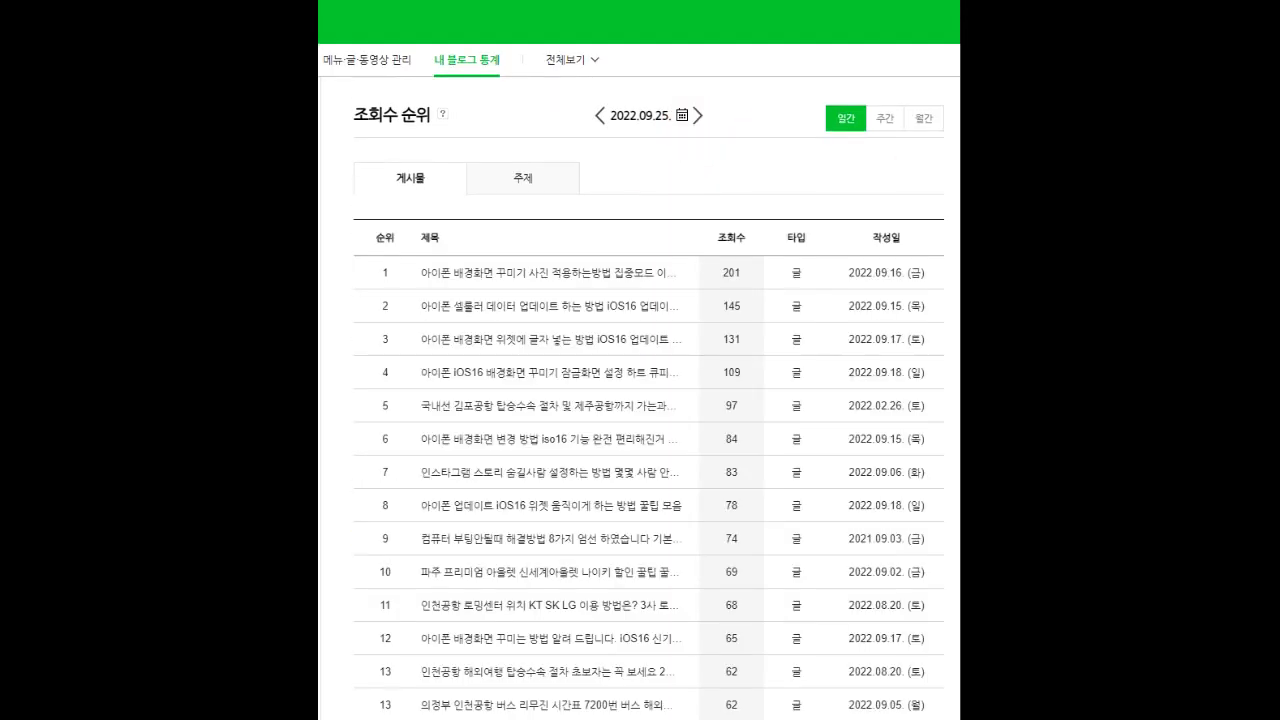
pyautogui.scroll(-3, 834, 357)
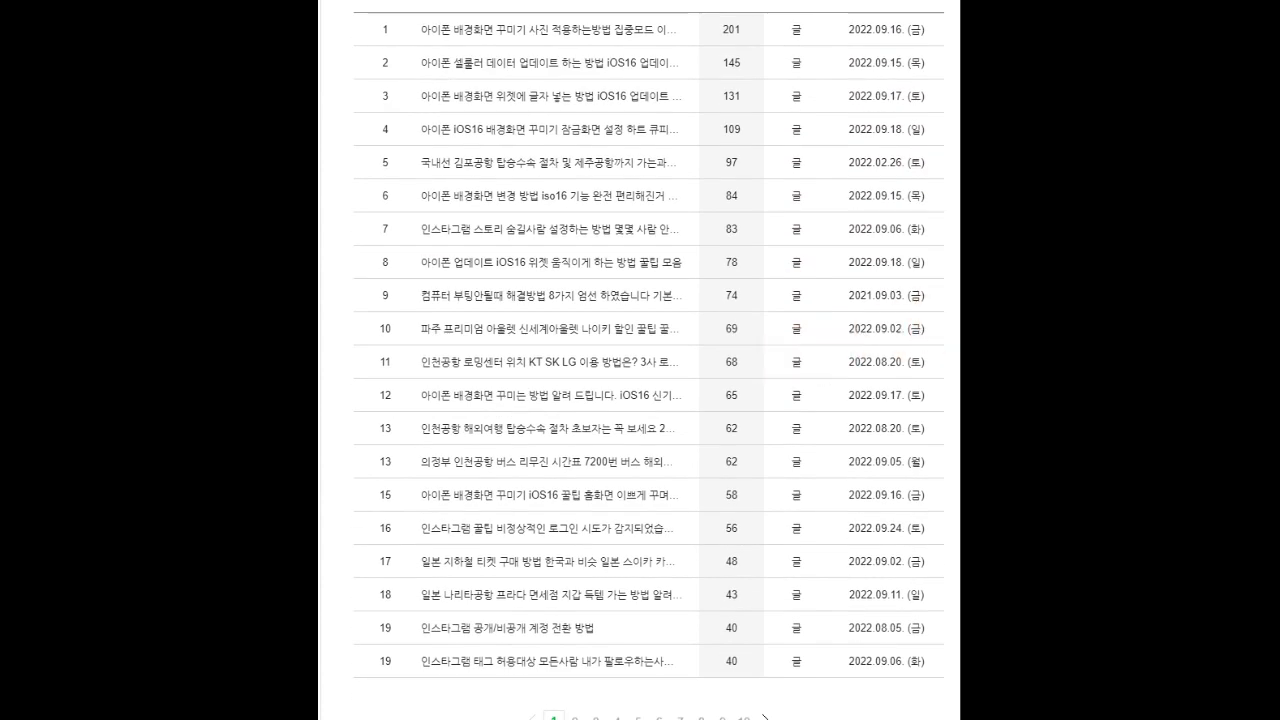
pyautogui.write('아이폰')
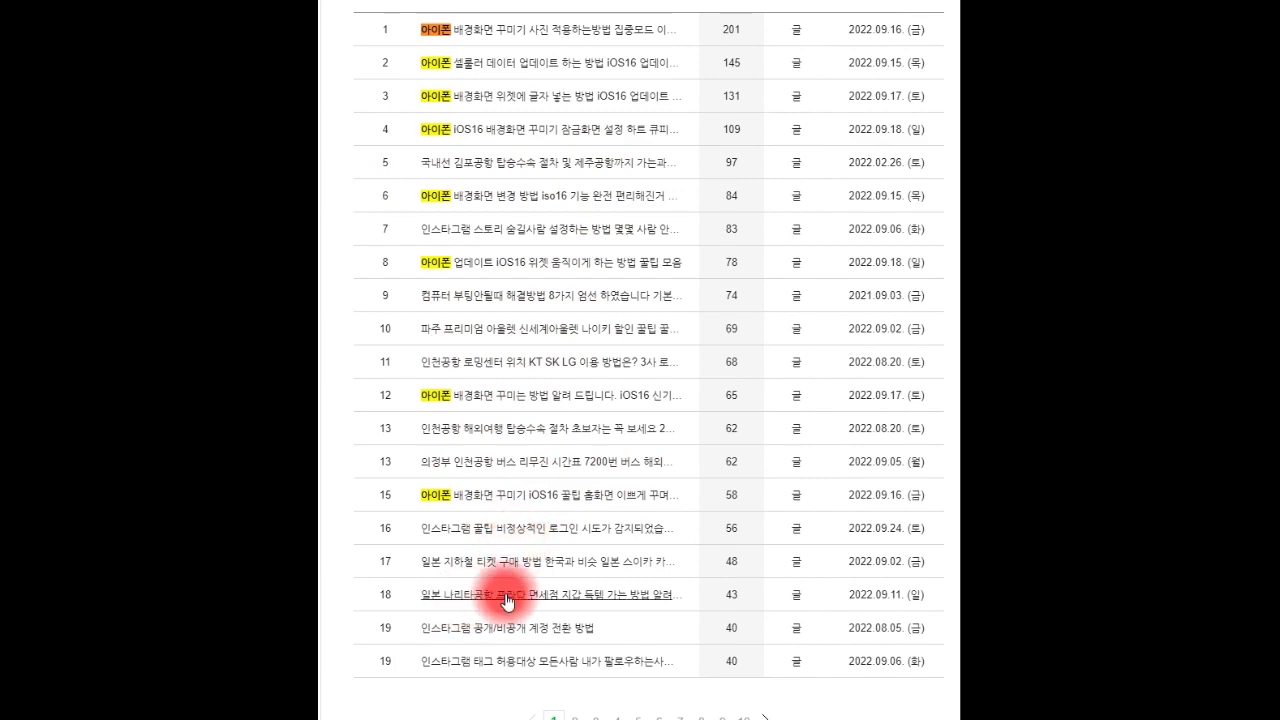
pyautogui.scroll(-1, 668, 598)
pyautogui.scroll(3, 738, 560)
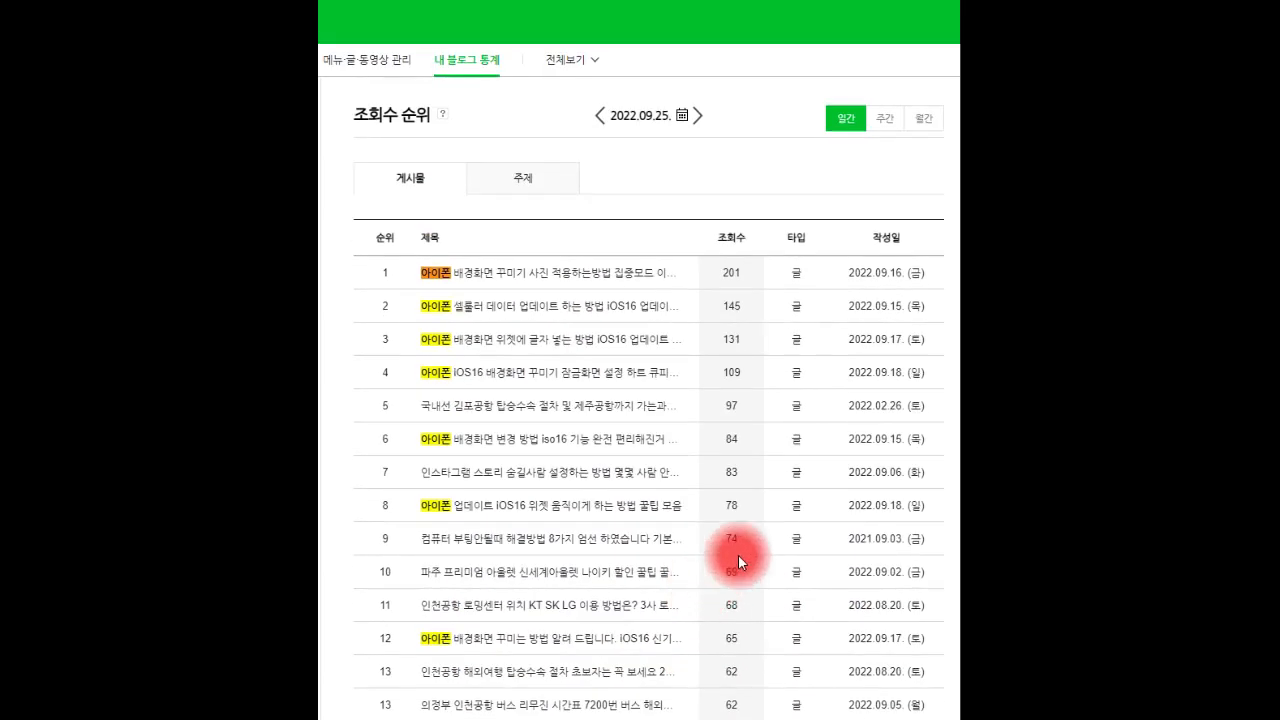
# Step: Open a blank Notepad document and place its window over the view ranking
pyautogui.press('super')
pyautogui.write('계산기')
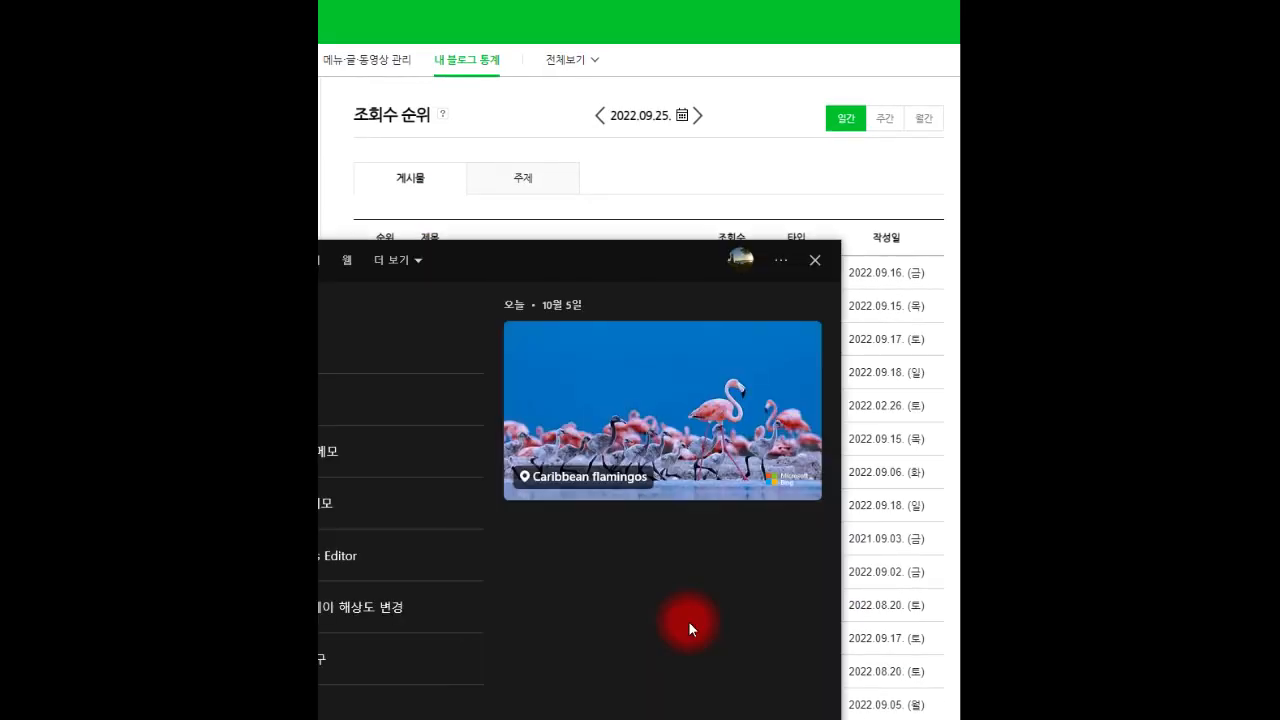
pyautogui.press('Return')
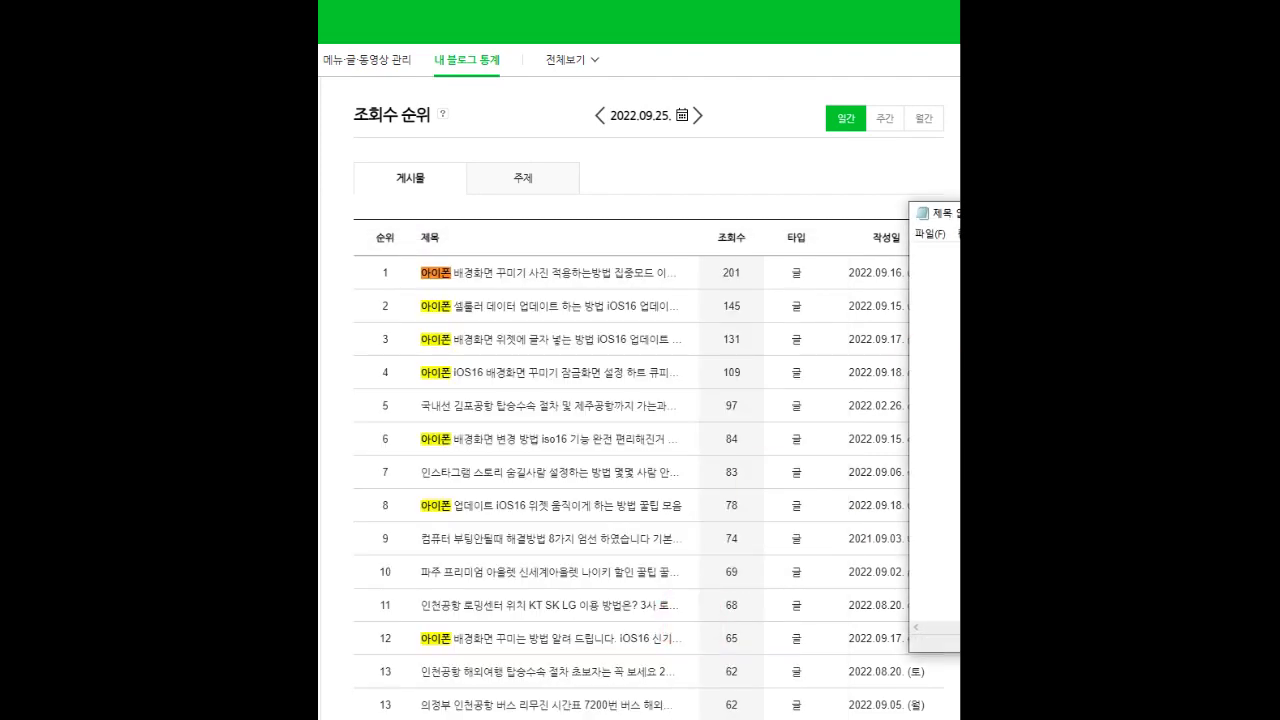
pyautogui.moveTo(945, 213); pyautogui.dragTo(520, 51)
pyautogui.click(489, 131)
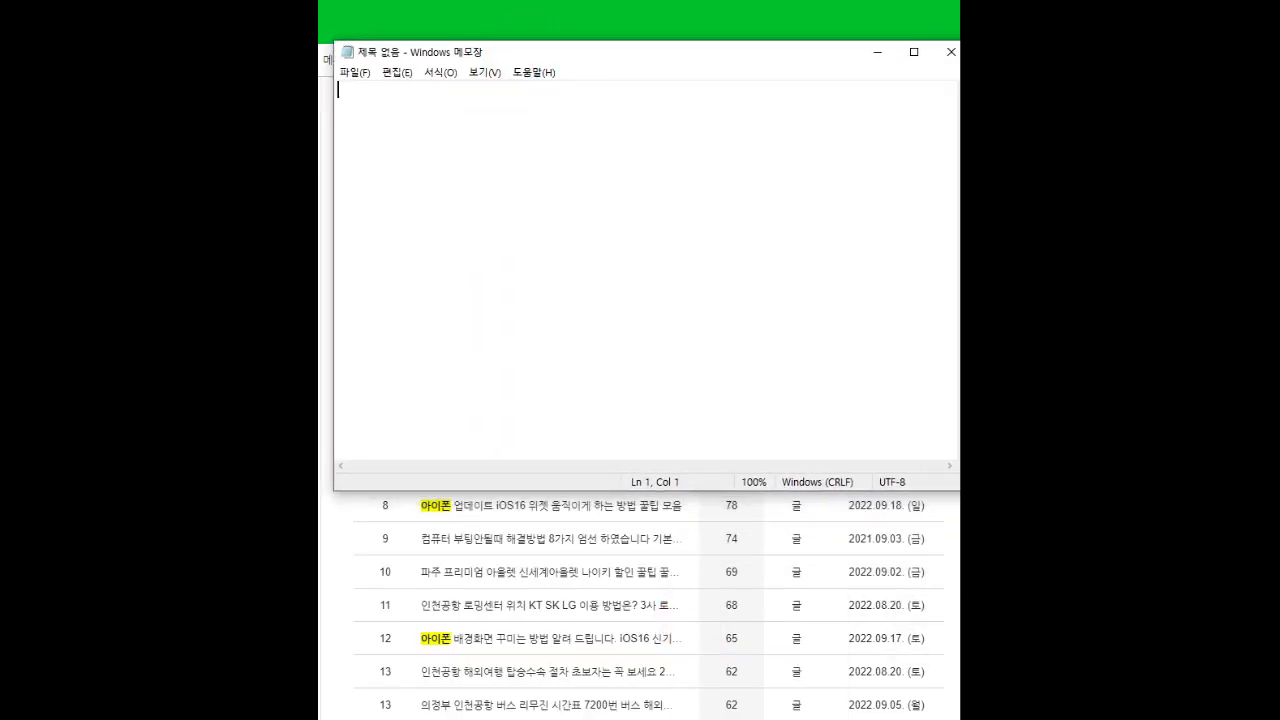
# Step: Write the heading "주말 키워드" with the "- >" entries 여행키워드, 해외여행 and 면세점 on separate lines below it
pyautogui.write('주말 키워')
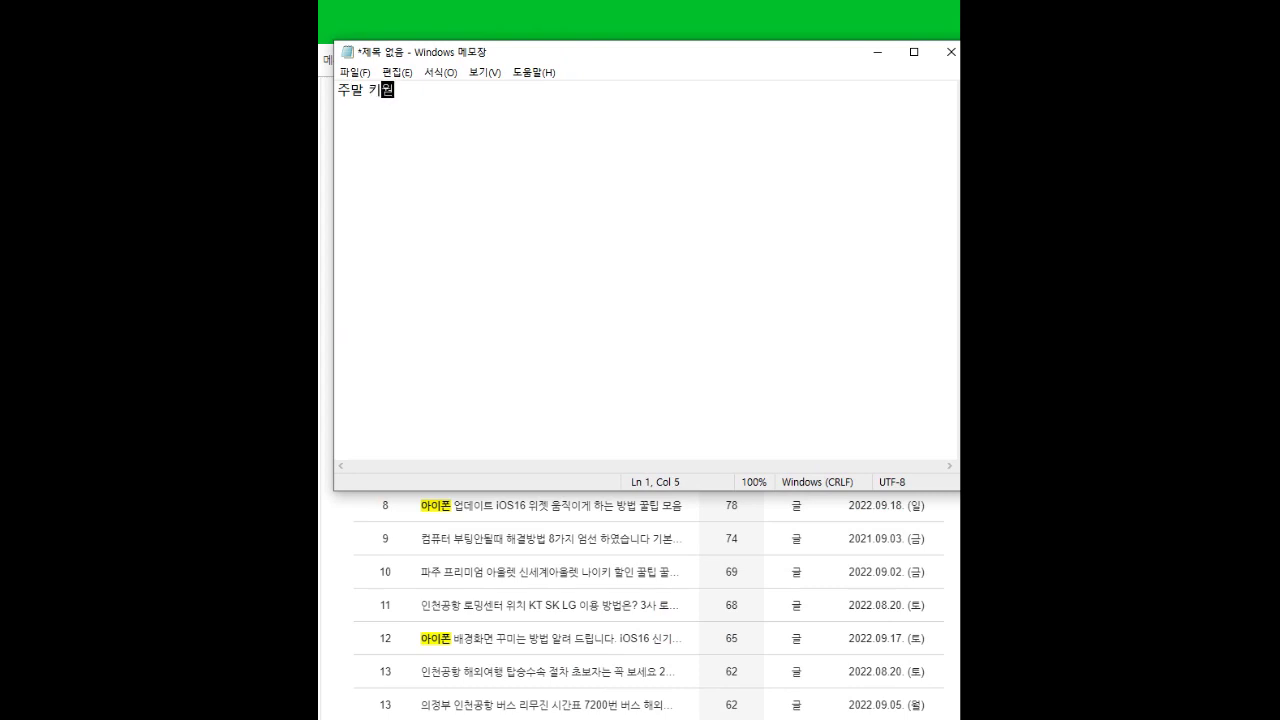
pyautogui.write('드')
pyautogui.press('Return')
pyautogui.write('- > 여행키워드')
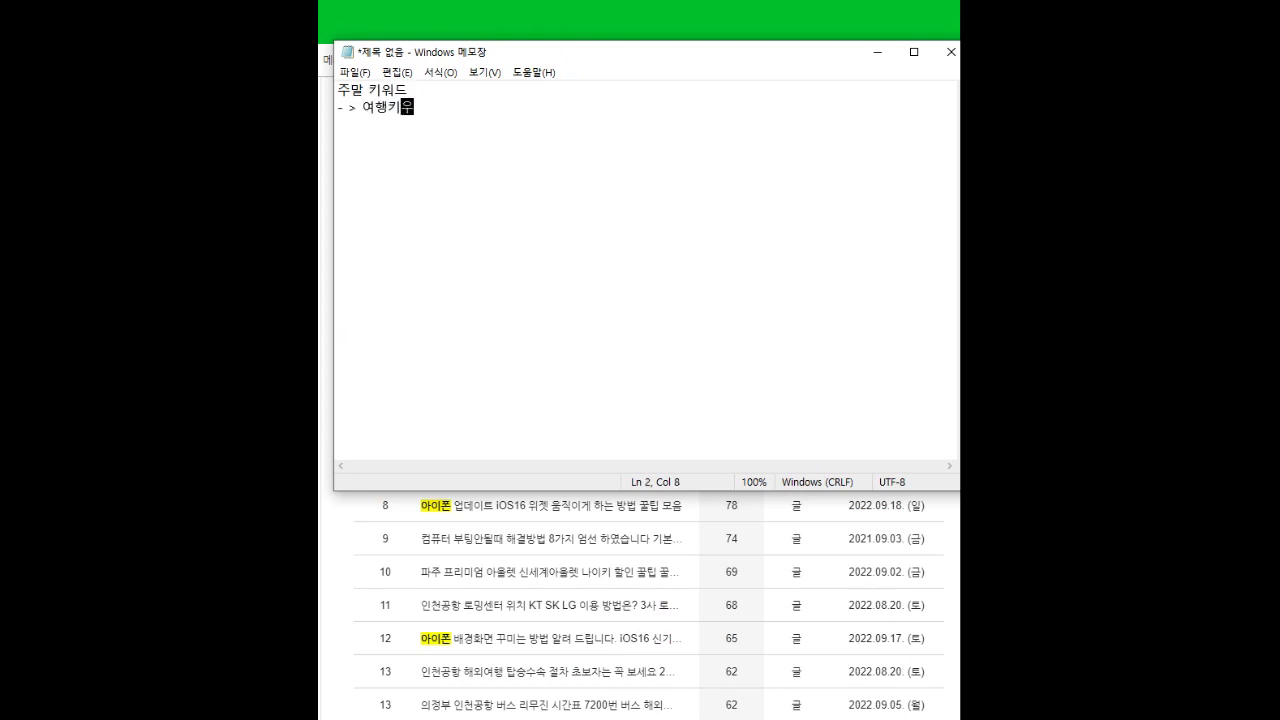
pyautogui.press('Return')
pyautogui.write('- > 해외여행')
pyautogui.press('Return')
pyautogui.write('- > 면세점')
pyautogui.press('Return')
# Step: Add the "- >" entries 공영주차장, 리무진 and 해외여행 로밍 on separate lines of the weekend keyword list
pyautogui.write('- > 고객')
pyautogui.press('BackSpace')
pyautogui.press('BackSpace')
pyautogui.write('고ㅇ영')
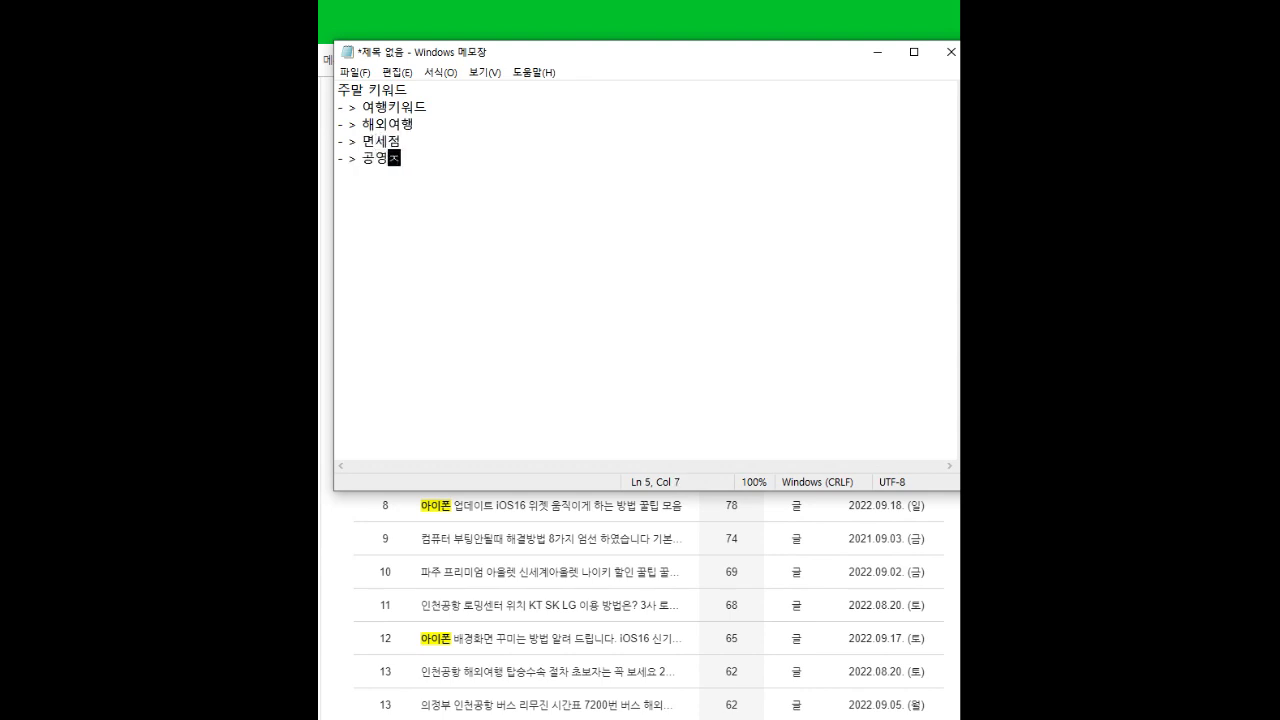
pyautogui.write('주차장')
pyautogui.press('Return')
pyautogui.write('- ')
pyautogui.write('> 리무진')
pyautogui.press('Return')
pyautogui.write('- > 해외여행 로밍')
pyautogui.press('Return')
pyautogui.write('밍')
pyautogui.press('Return')
pyautogui.press('Return')
# Step: Add a "- >" line of 술집 keywords for 강남역, 이태원, 신림, 의정부, 구리, 건대, 한남동 and 마포 홍대
pyautogui.write('- > 강남역 술집  이태원 술집')
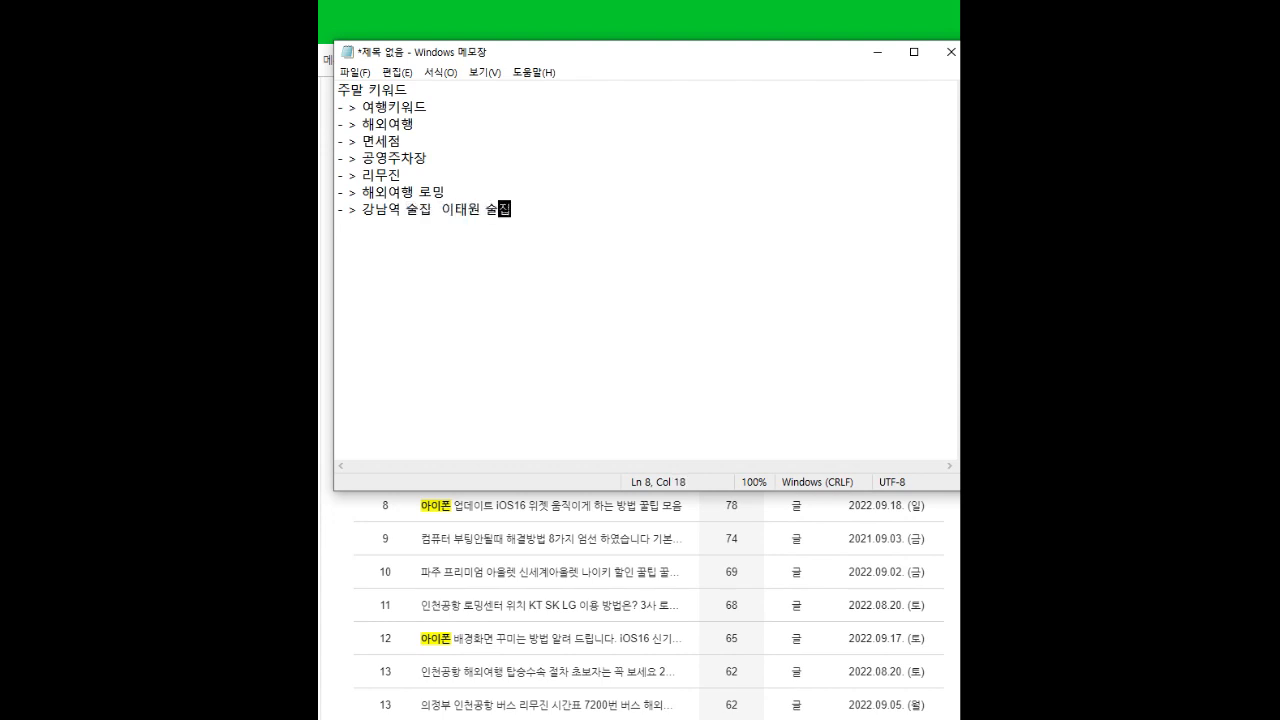
pyautogui.write(' 신림 술집 의정')
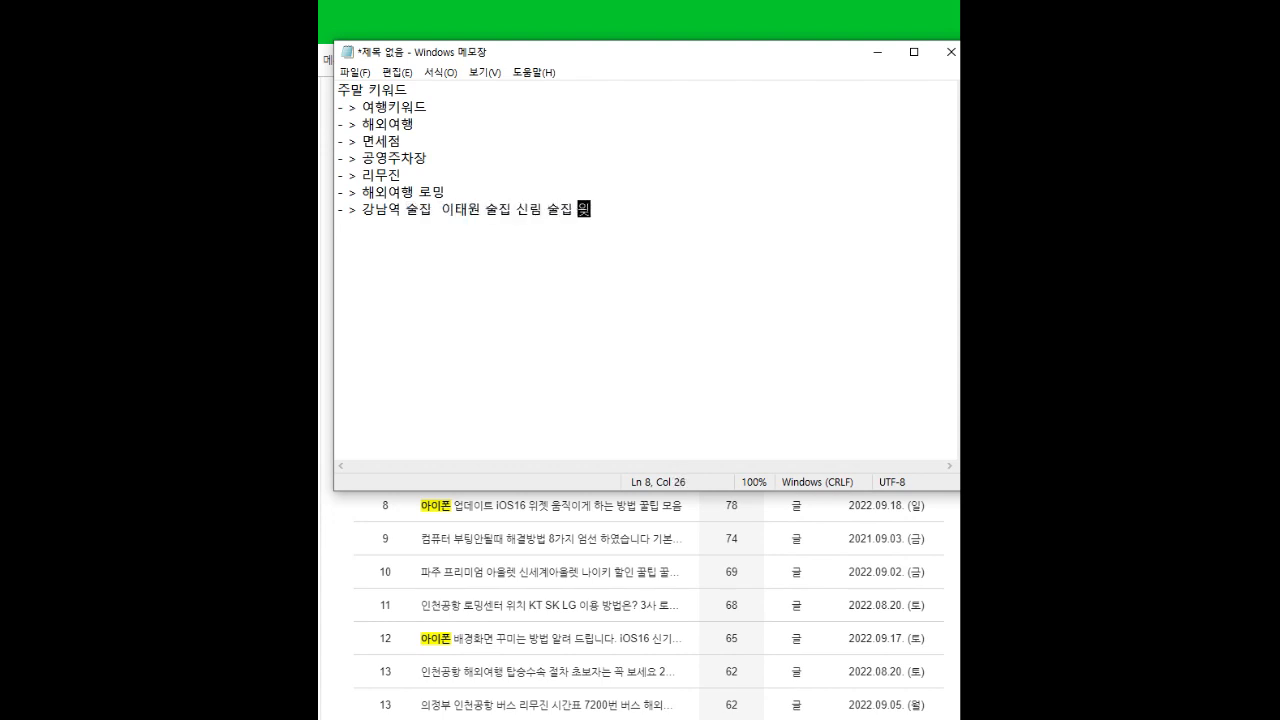
pyautogui.write('부시집 구리 수릿 ㅂ')
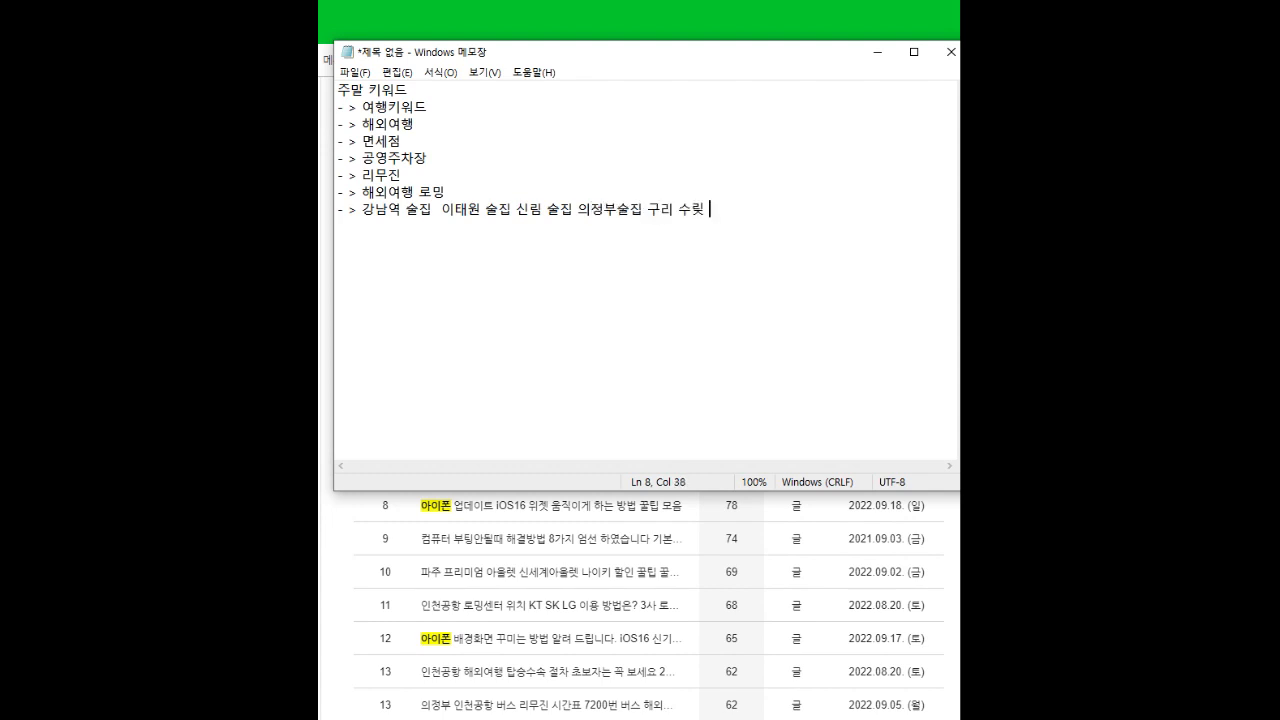
pyautogui.press('BackSpace')
pyautogui.press('BackSpace')
pyautogui.write('술집 건대 술집 ')
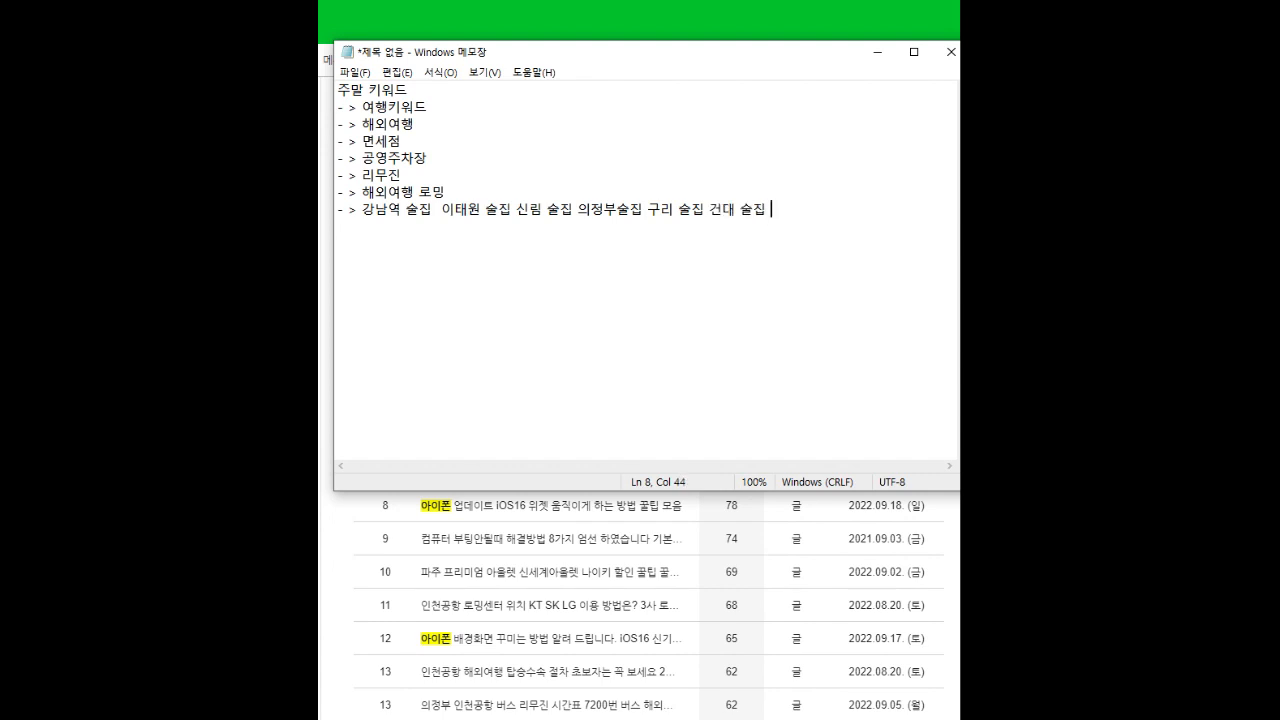
pyautogui.write('한남ㄷ')
pyautogui.write(' 술집 마포 홍대 수')
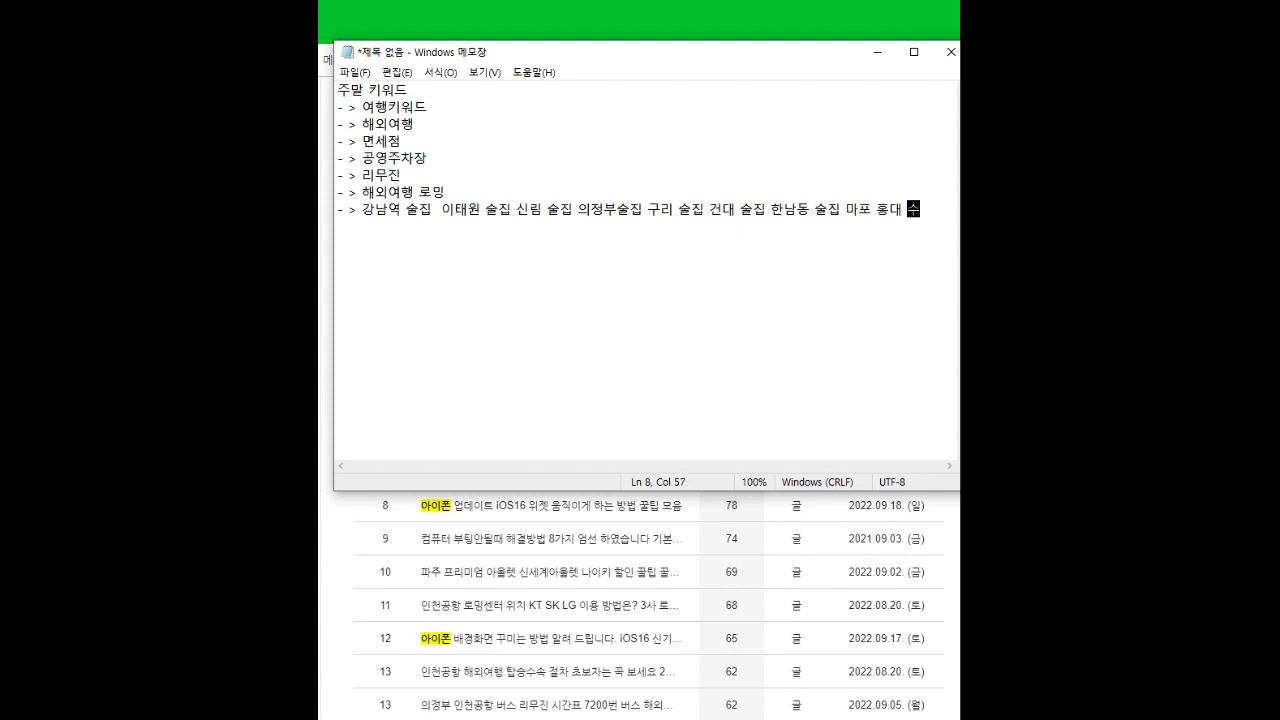
pyautogui.write('ㄹ집')
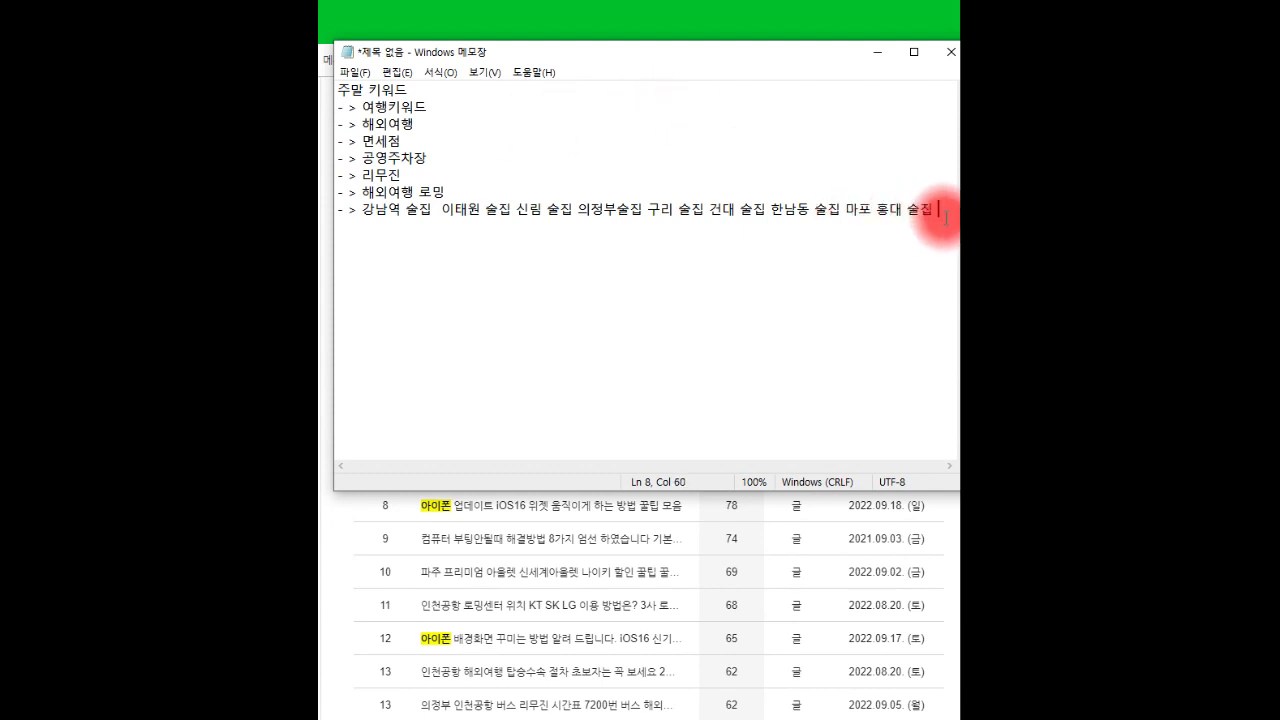
pyautogui.moveTo(940, 212); pyautogui.dragTo(876, 229)
pyautogui.rightClick(876, 229)
pyautogui.click(643, 171)
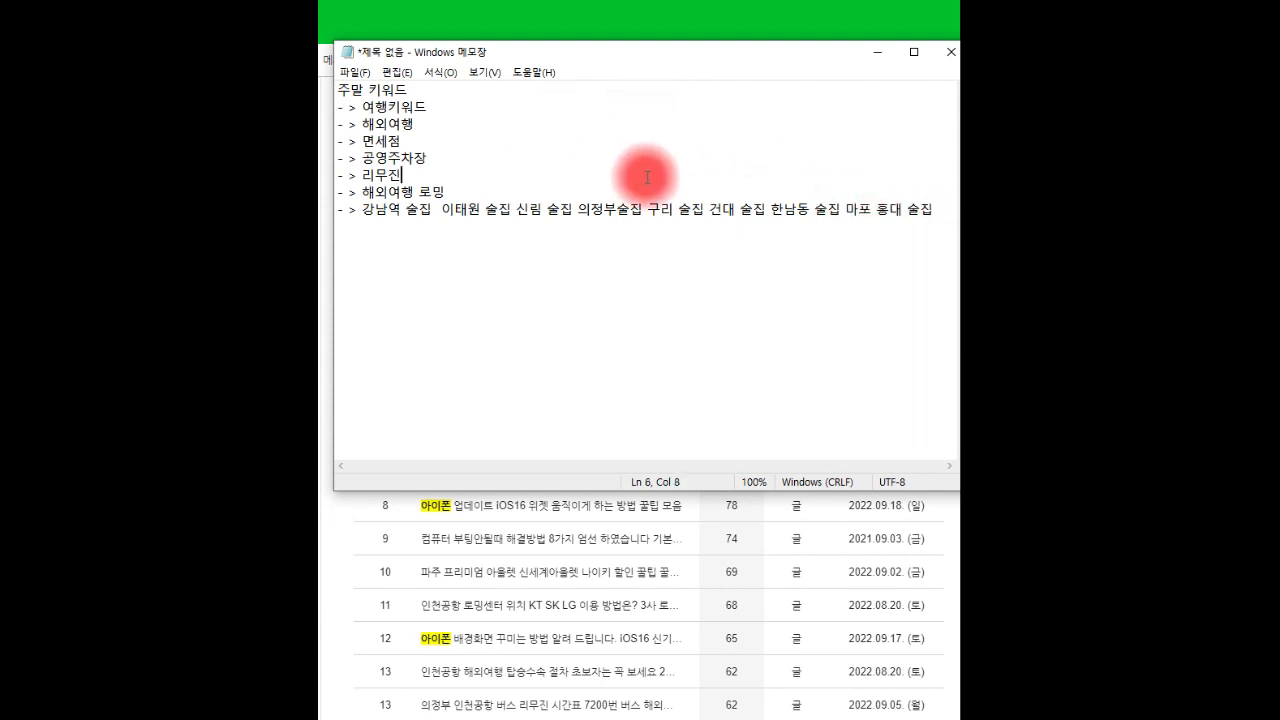
pyautogui.click(930, 218)
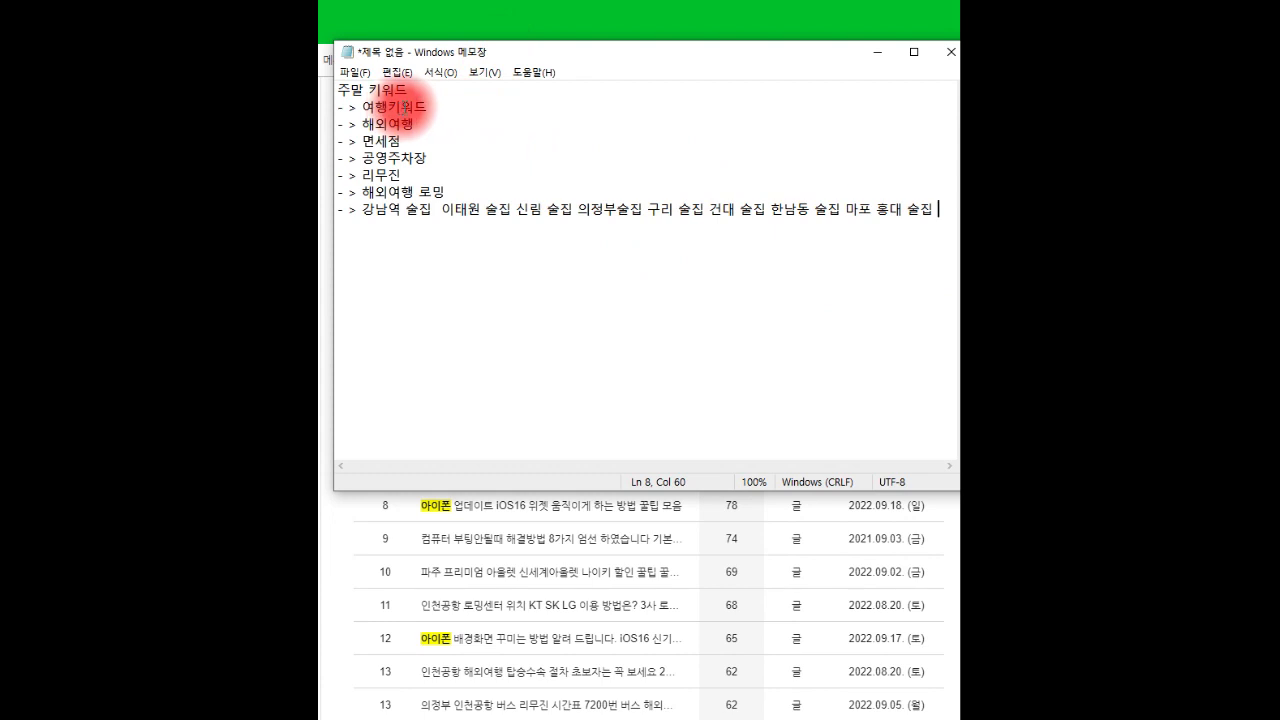
pyautogui.click(884, 295)
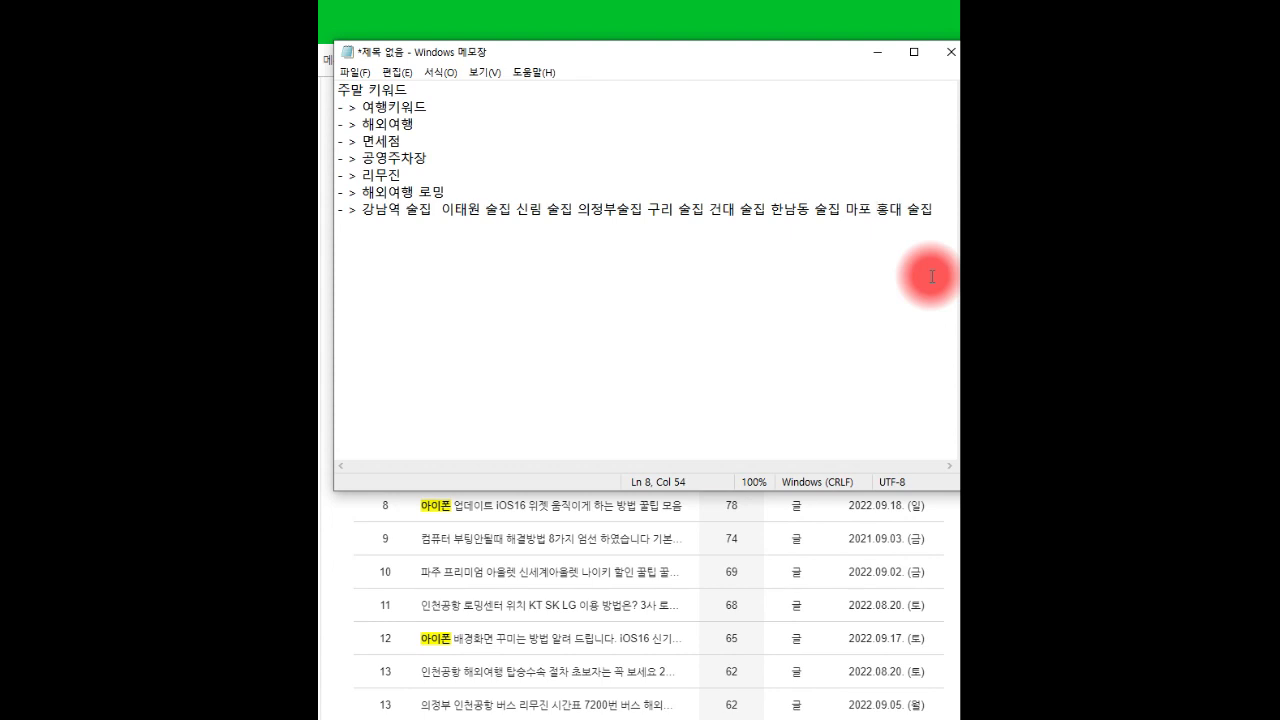
pyautogui.click(943, 252)
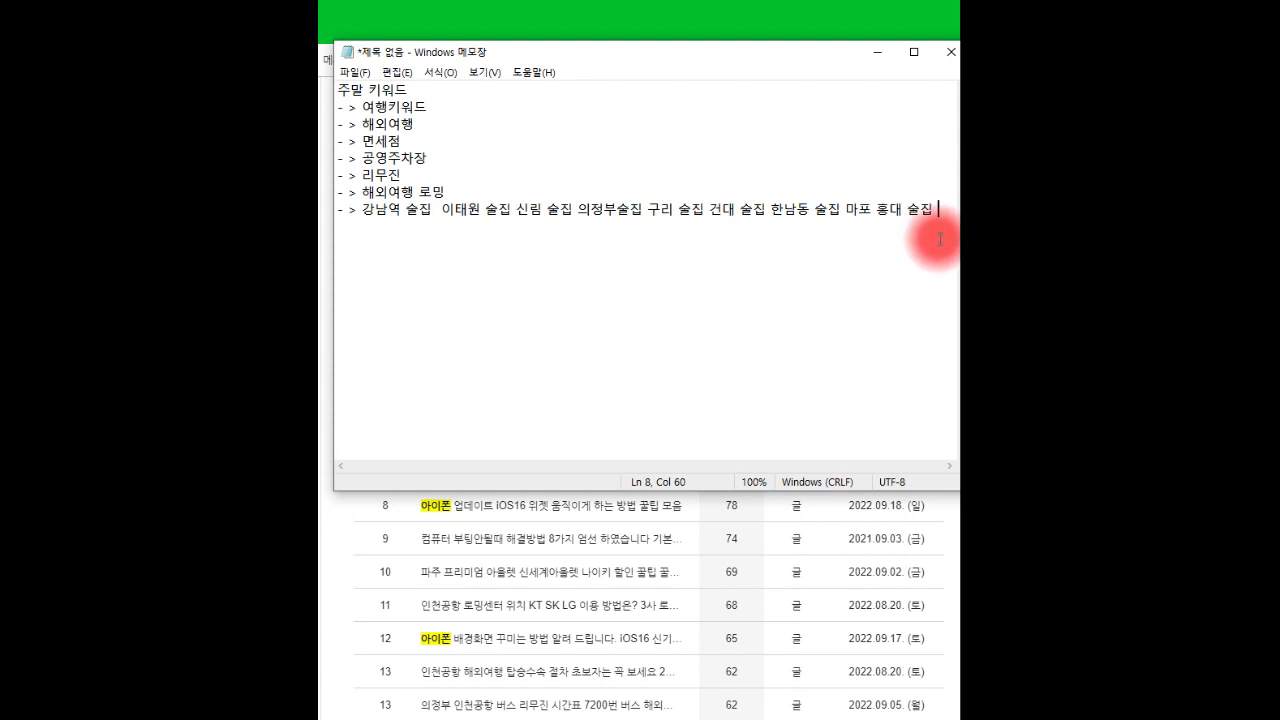
pyautogui.moveTo(920, 251); pyautogui.dragTo(328, 92)
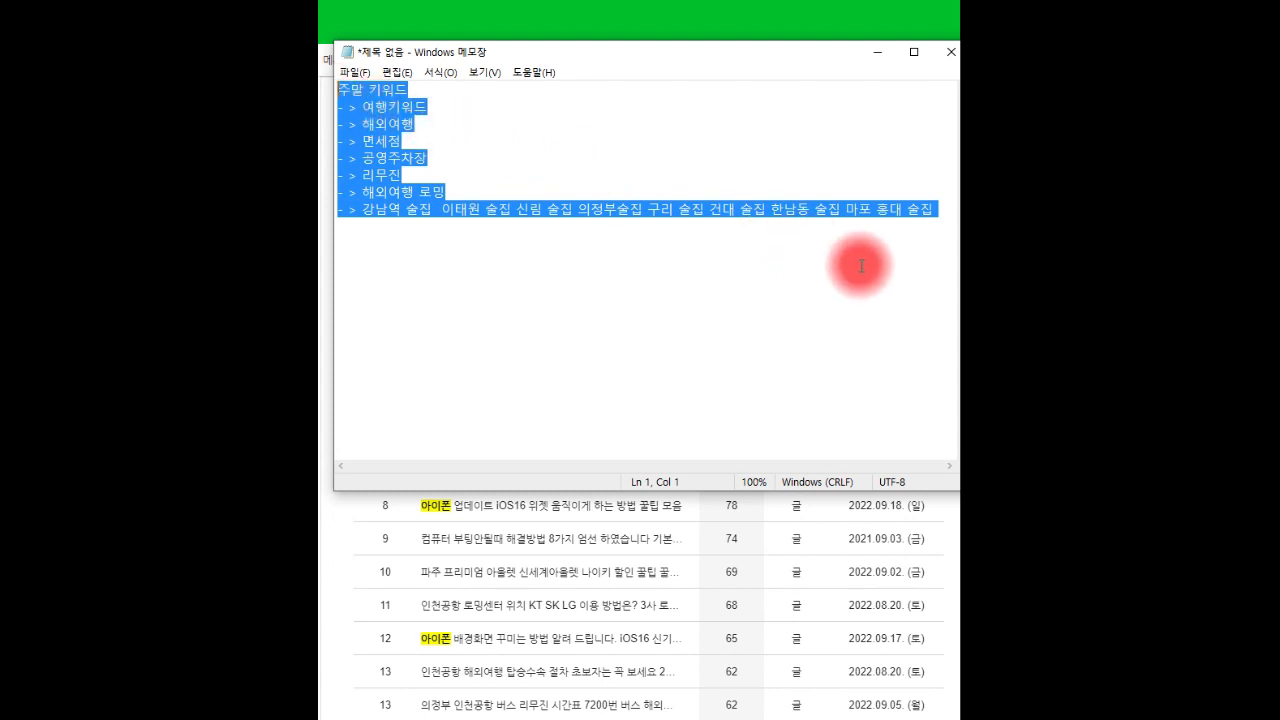
pyautogui.click(927, 233)
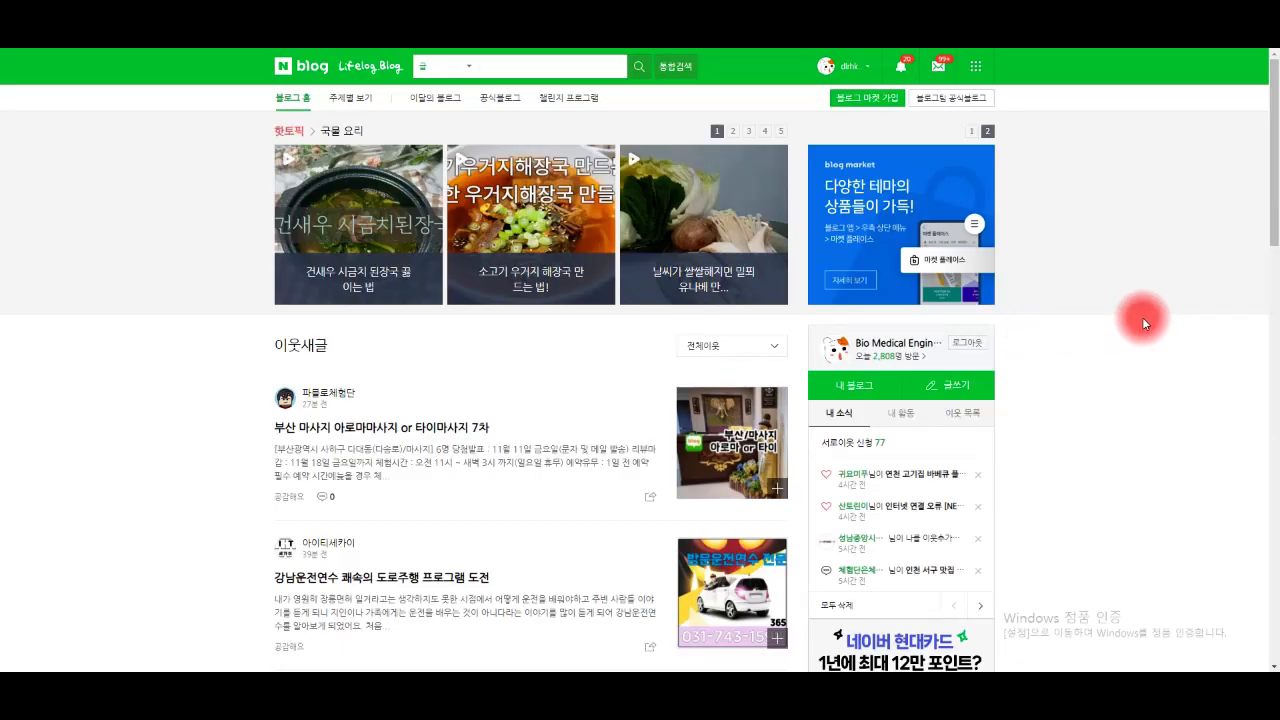
# Step: Open the user's own blog from the blog home and go to its statistics page with the daily status
pyautogui.click(860, 388)
pyautogui.moveTo(1276, 228); pyautogui.dragTo(1019, 313)
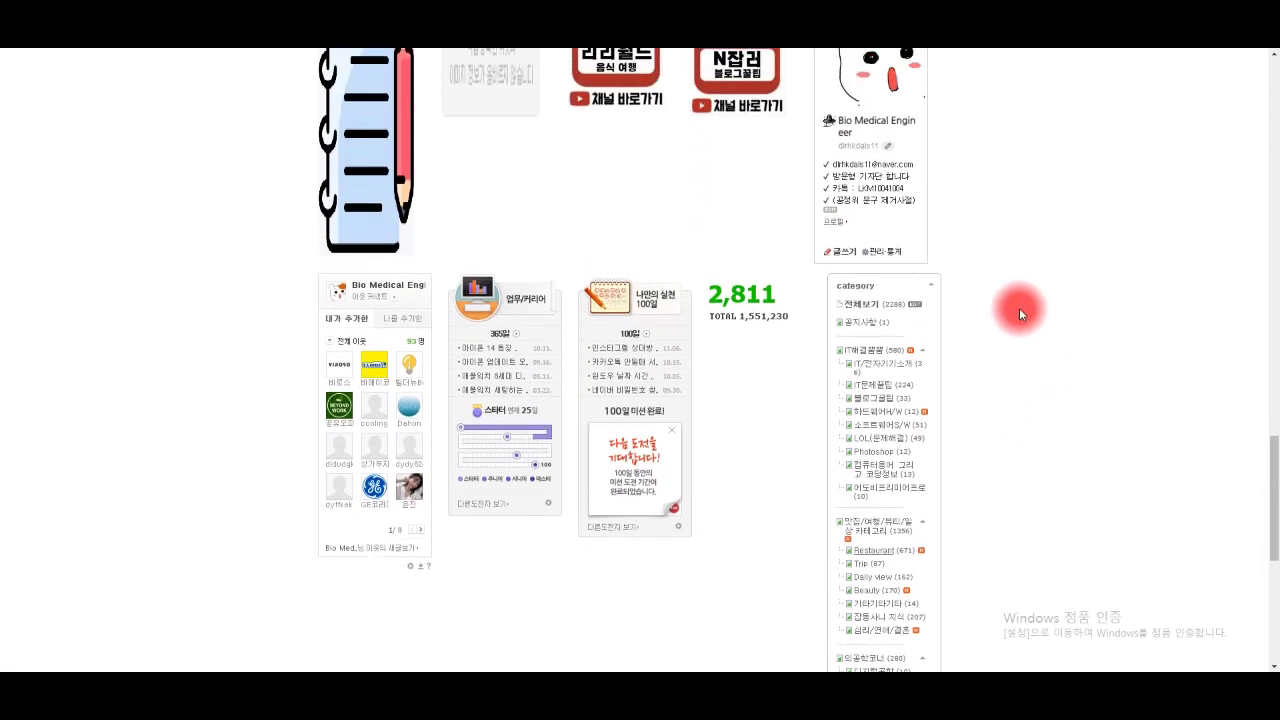
pyautogui.click(893, 254)
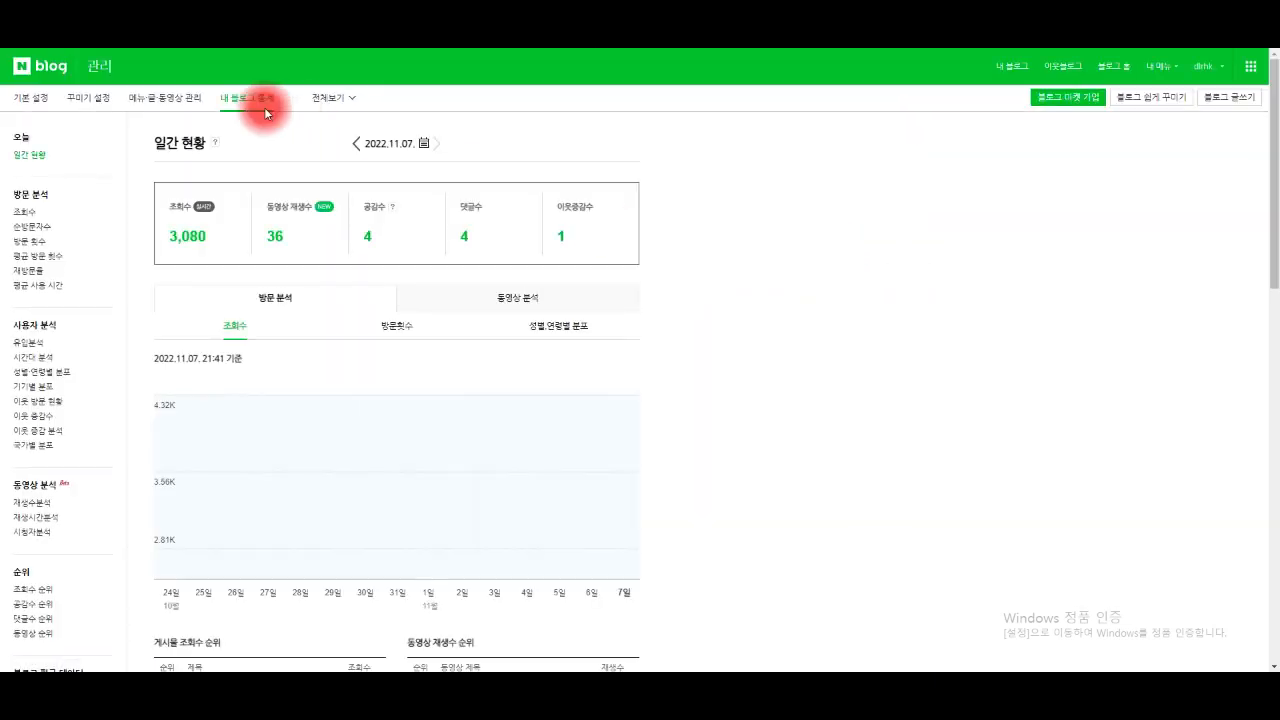
pyautogui.scroll(-2, 271, 250)
pyautogui.scroll(-3, 290, 253)
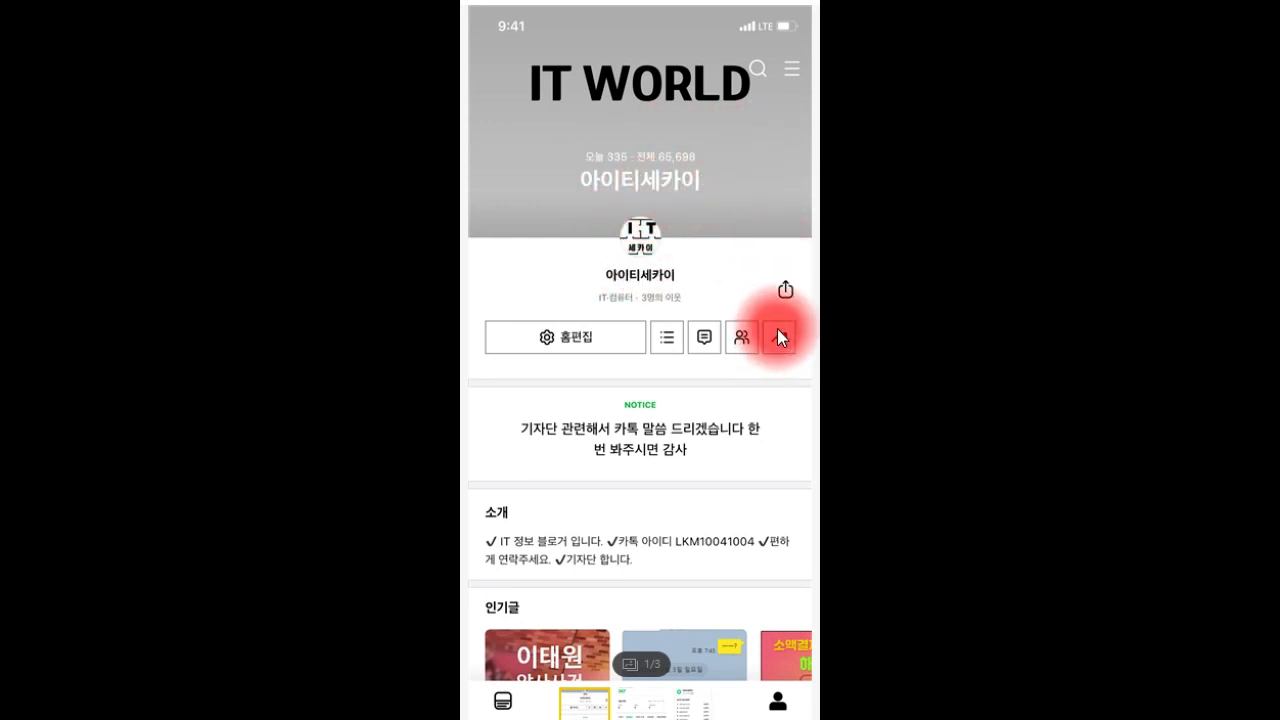
# Step: Page through the mobile app screenshots from the blog profile to its statistics page and on to the third image
pyautogui.press('Right')
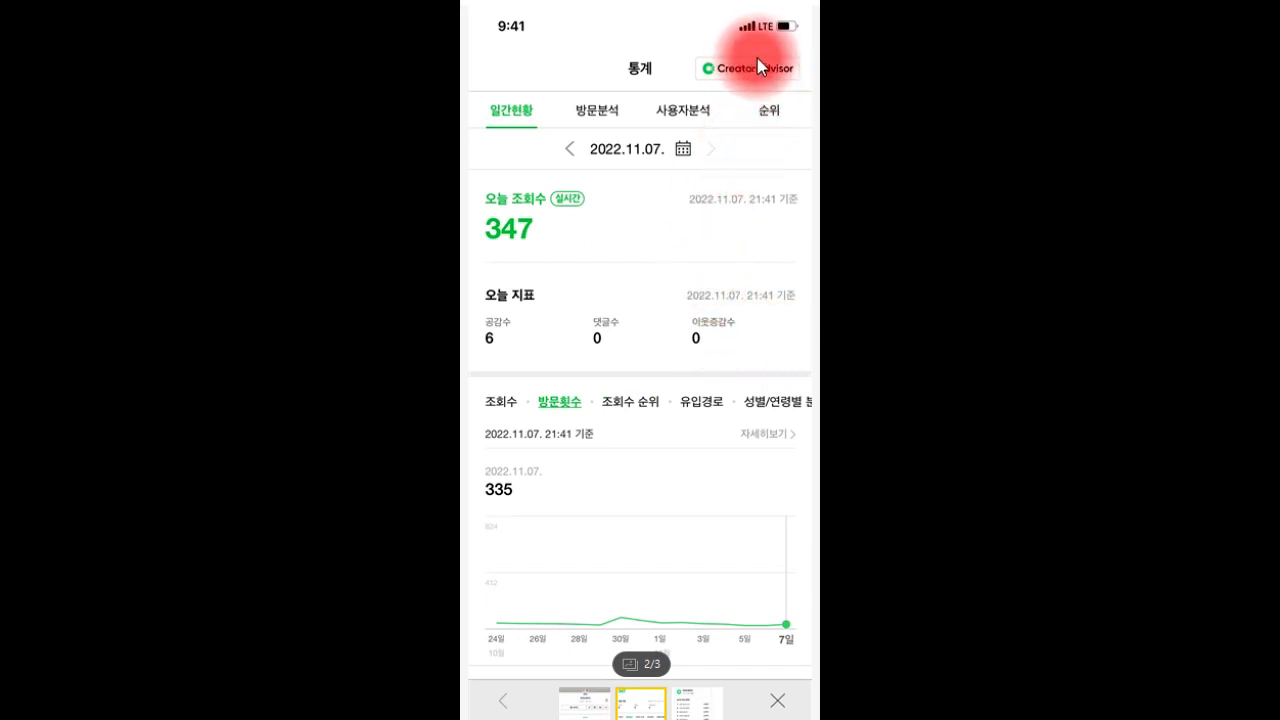
pyautogui.press('Right')
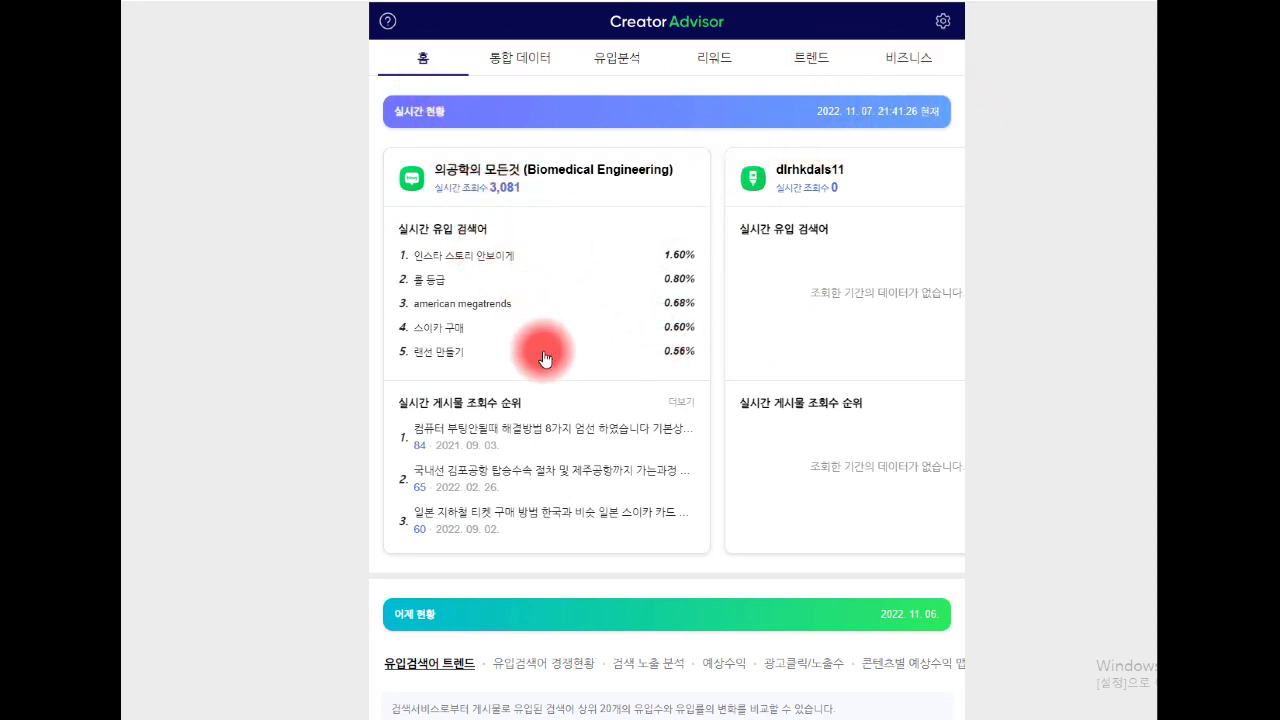
# Step: Review the full real-time post view ranking of the Biomedical Engineering blog in Creator Advisor and close its details
pyautogui.scroll(-1, 523, 409)
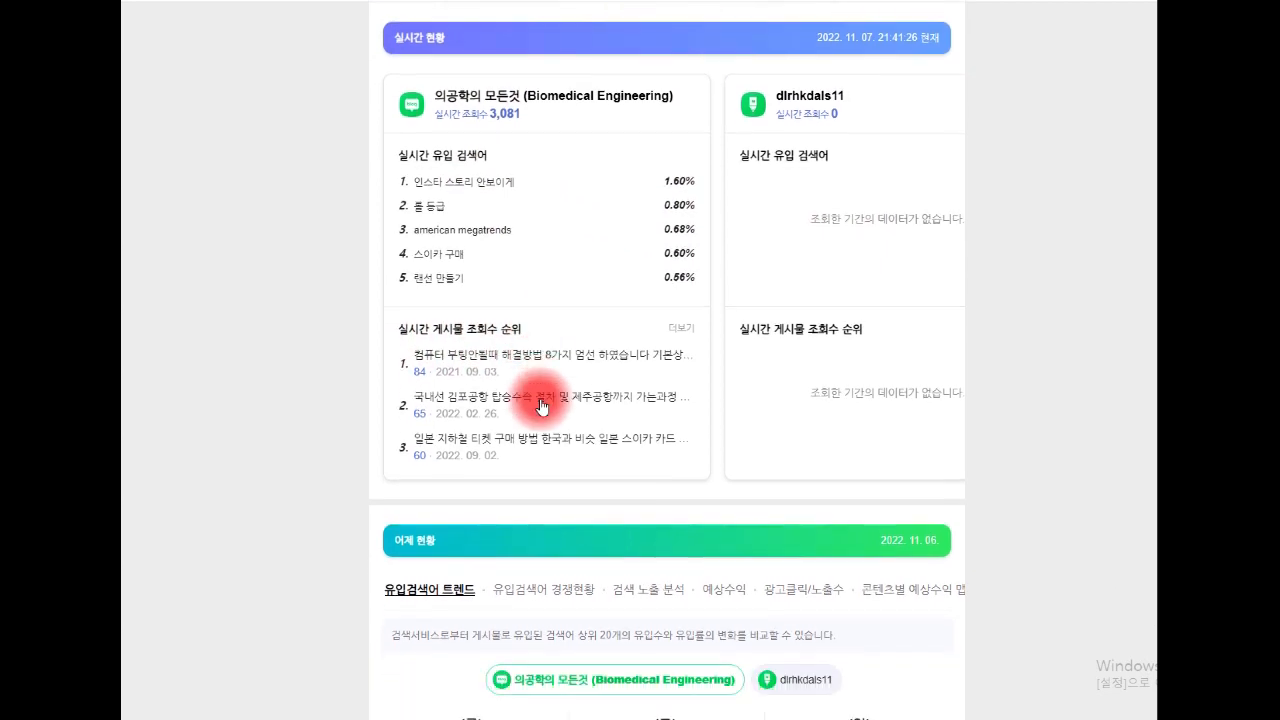
pyautogui.click(681, 331)
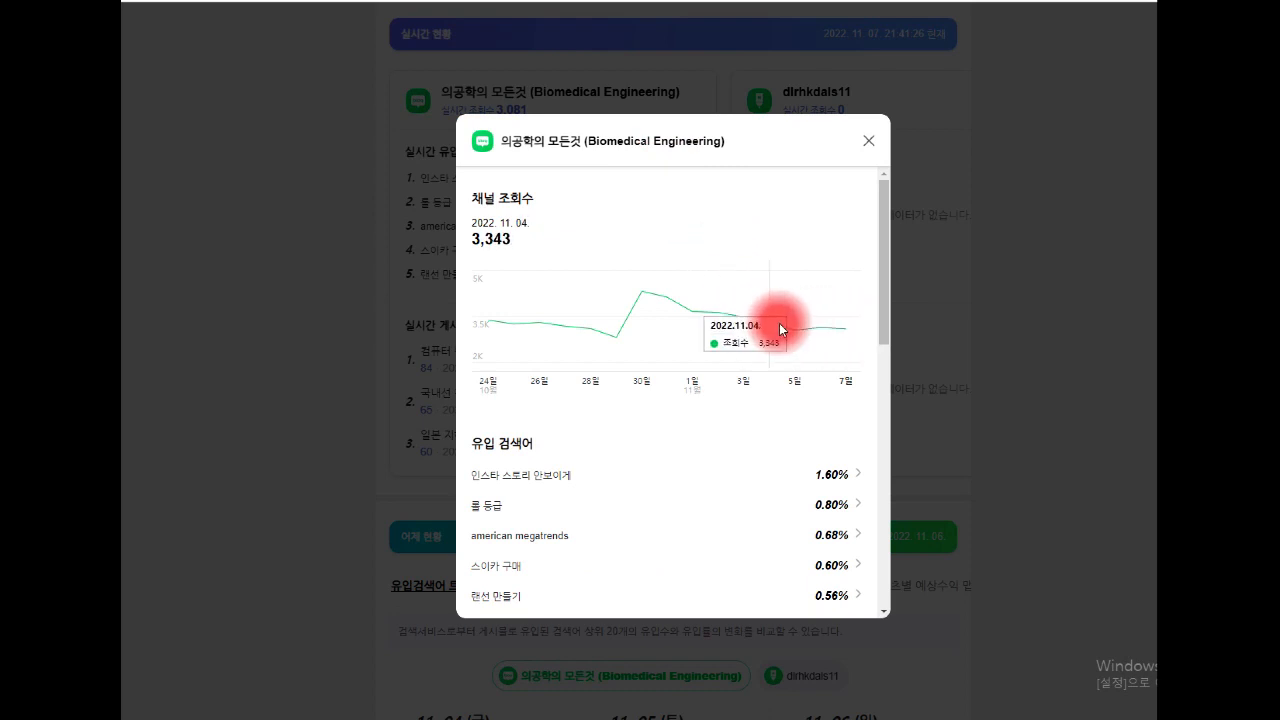
pyautogui.moveTo(884, 282); pyautogui.dragTo(900, 513)
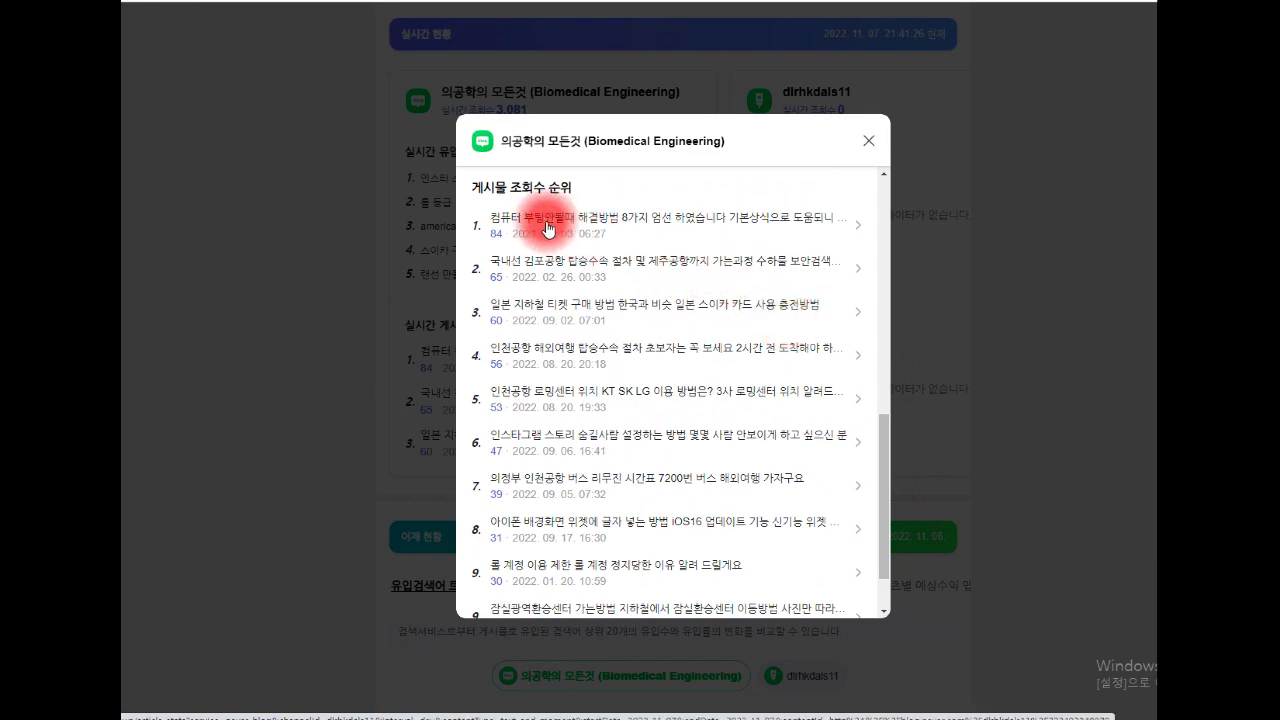
pyautogui.moveTo(886, 530); pyautogui.dragTo(886, 558)
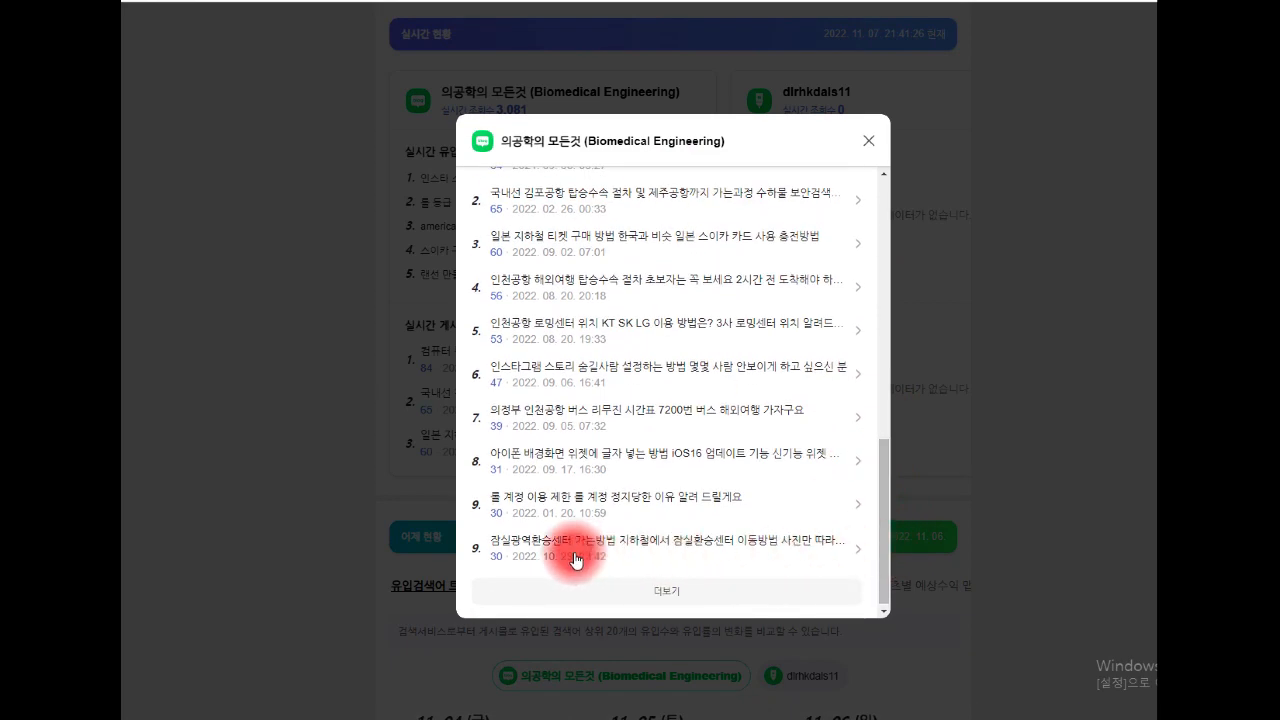
pyautogui.moveTo(887, 513); pyautogui.dragTo(880, 486)
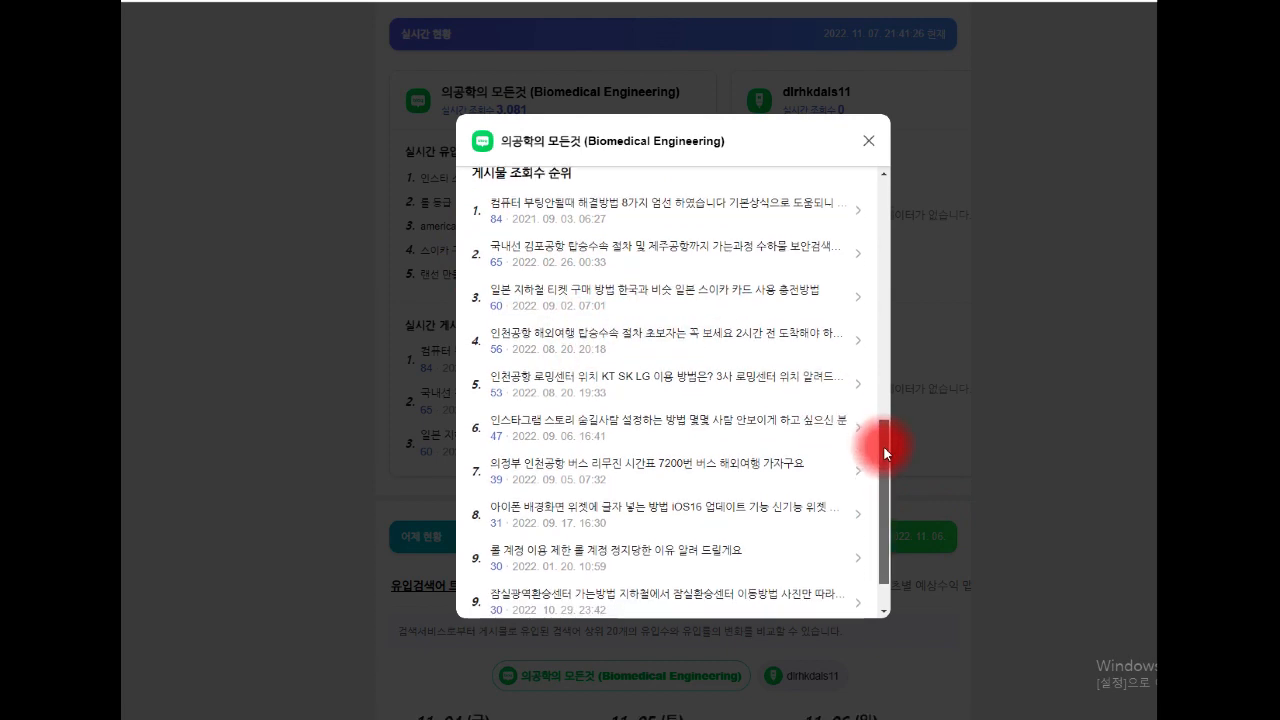
pyautogui.scroll(-1, 705, 455)
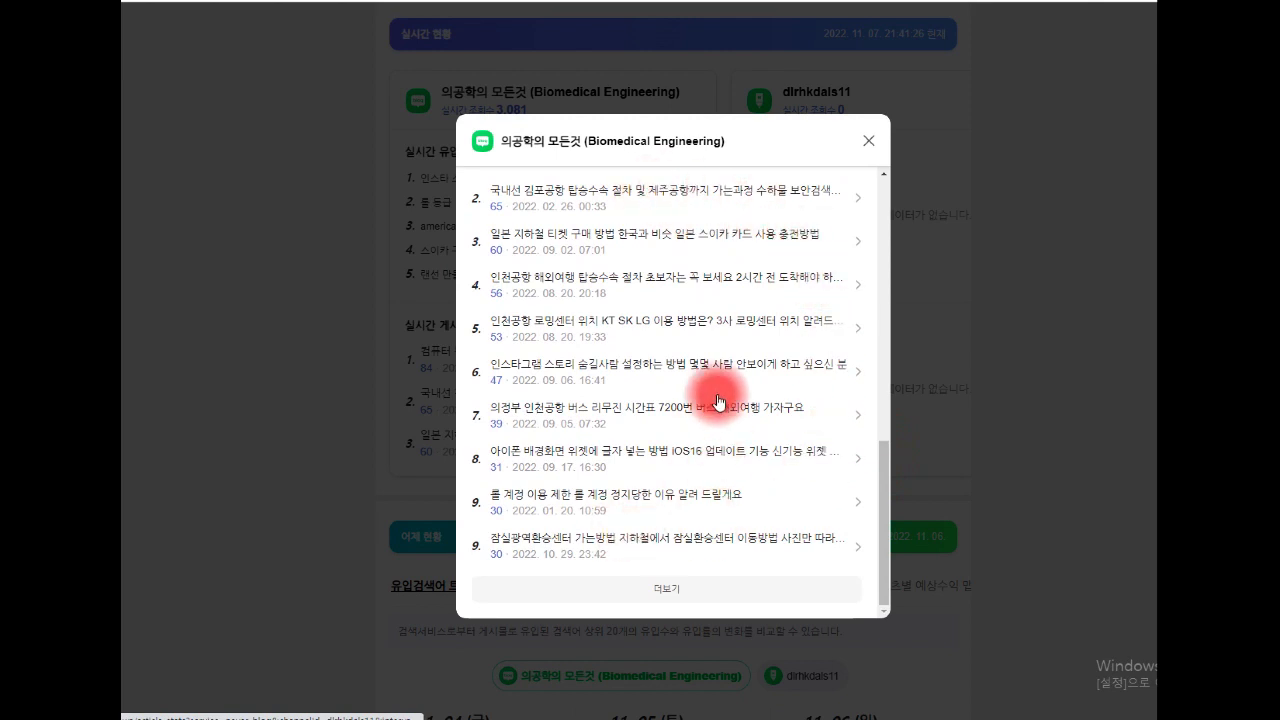
pyautogui.scroll(2, 880, 402)
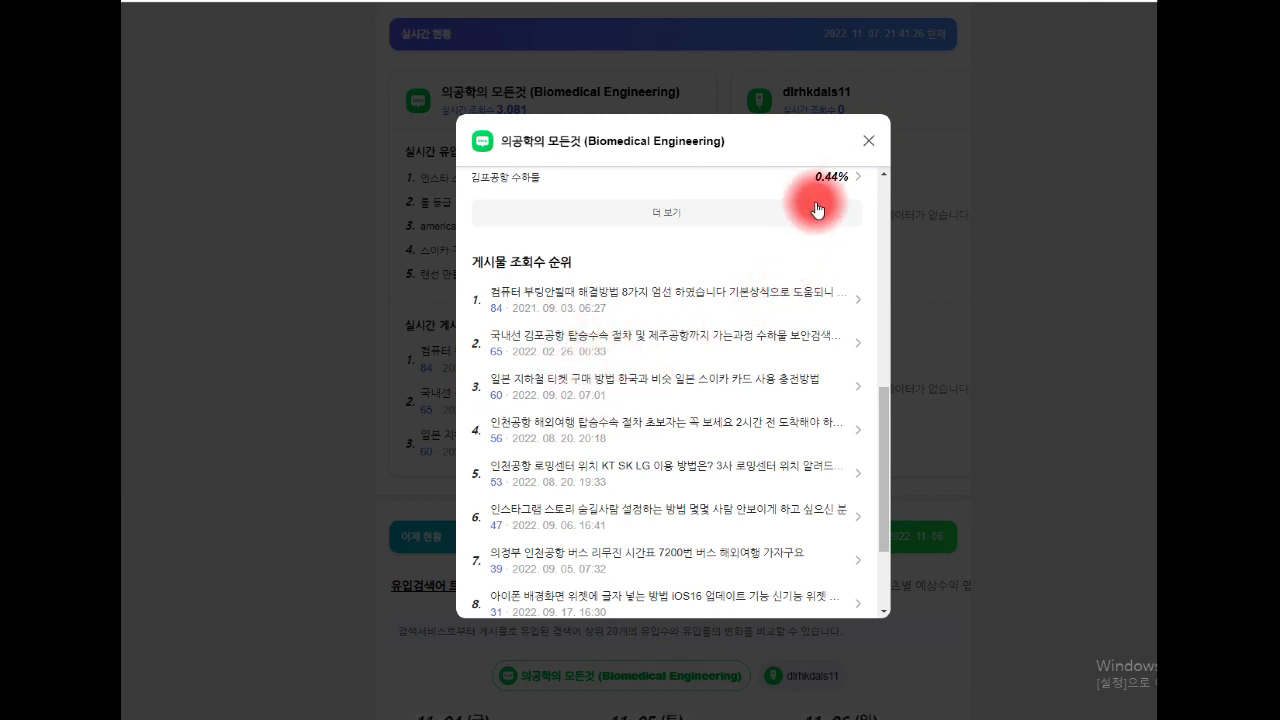
pyautogui.click(867, 145)
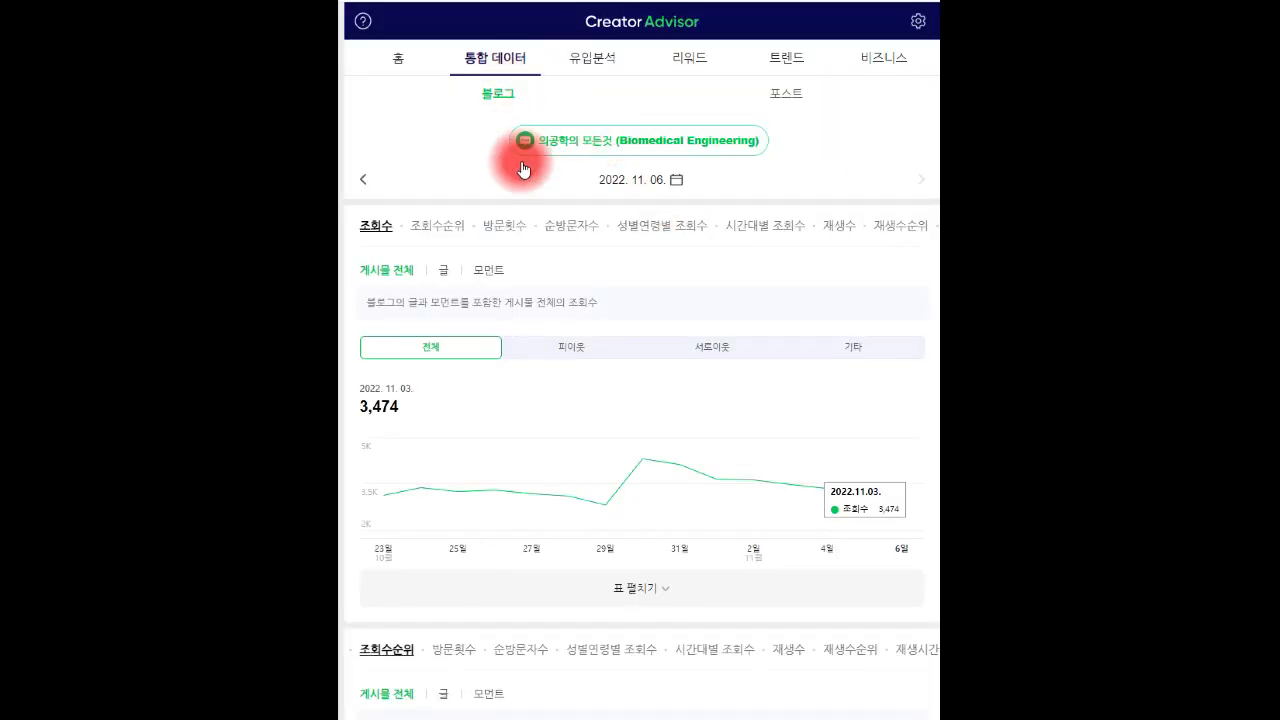
# Step: Examine the blog's 2022. 11. 06. views by gender and age group, and its views by time of day
pyautogui.click(655, 227)
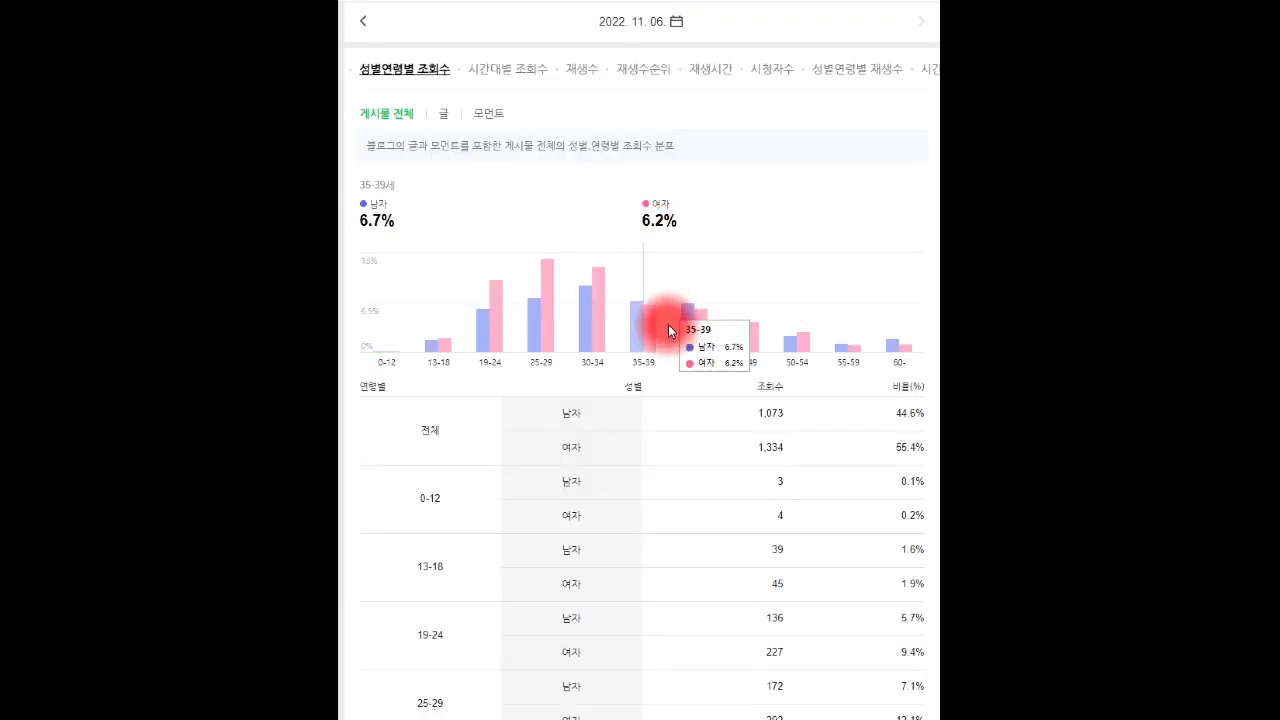
pyautogui.scroll(-2, 666, 354)
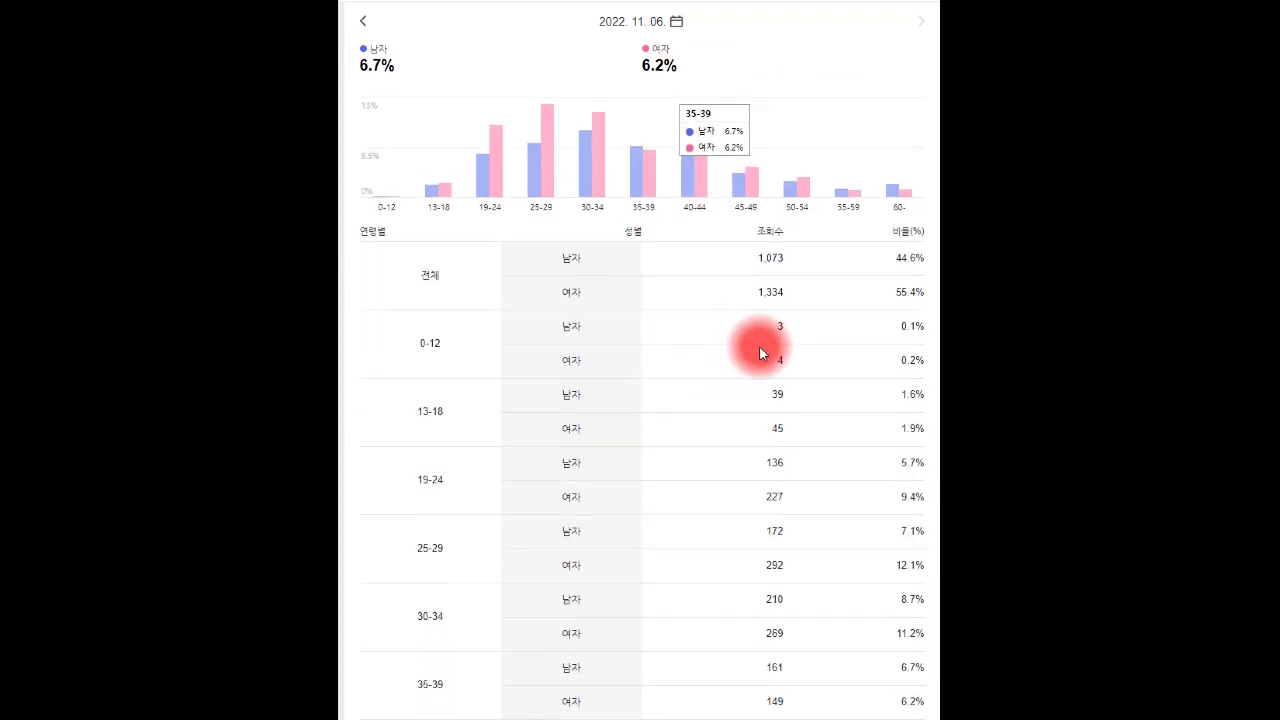
pyautogui.scroll(-1, 760, 352)
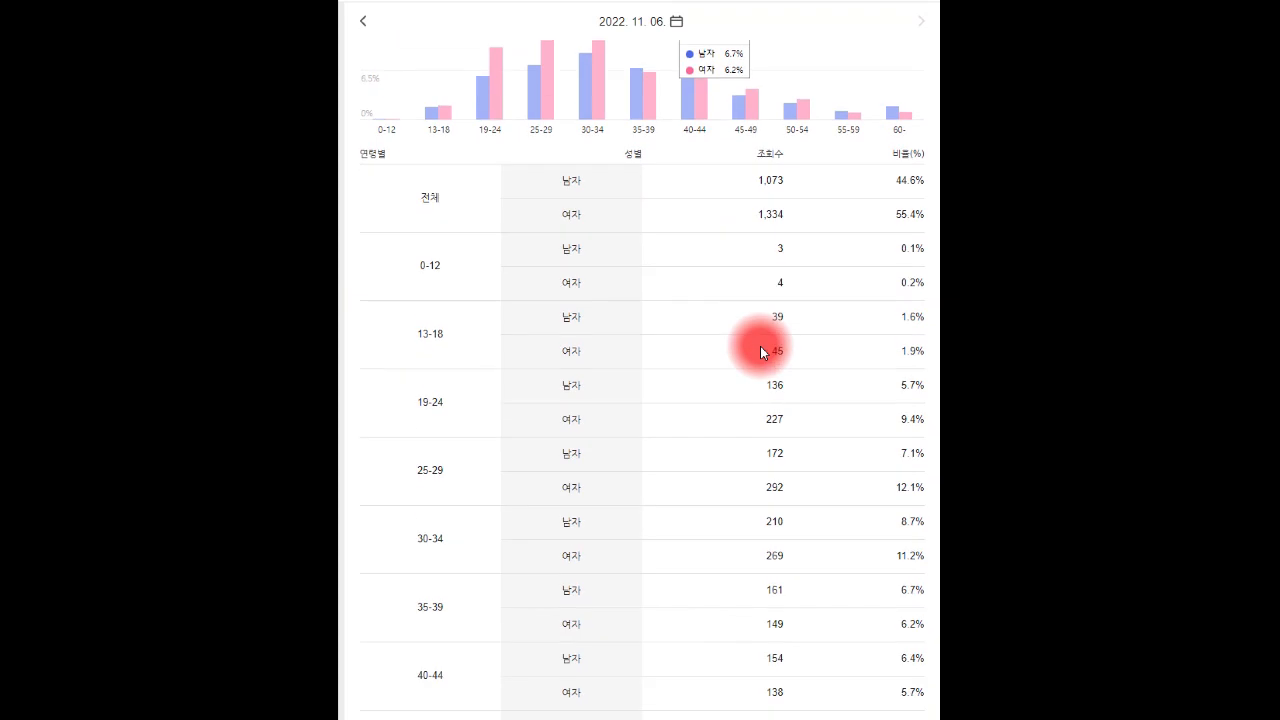
pyautogui.scroll(-1, 760, 352)
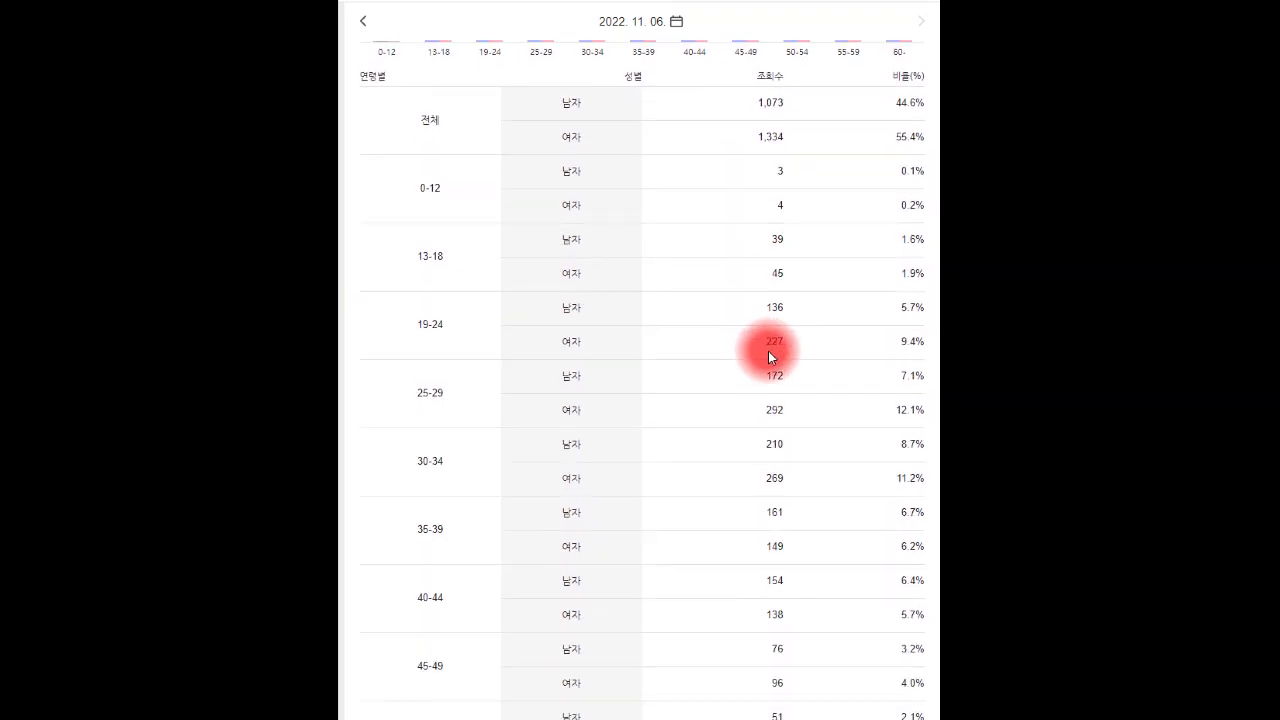
pyautogui.scroll(3, 768, 351)
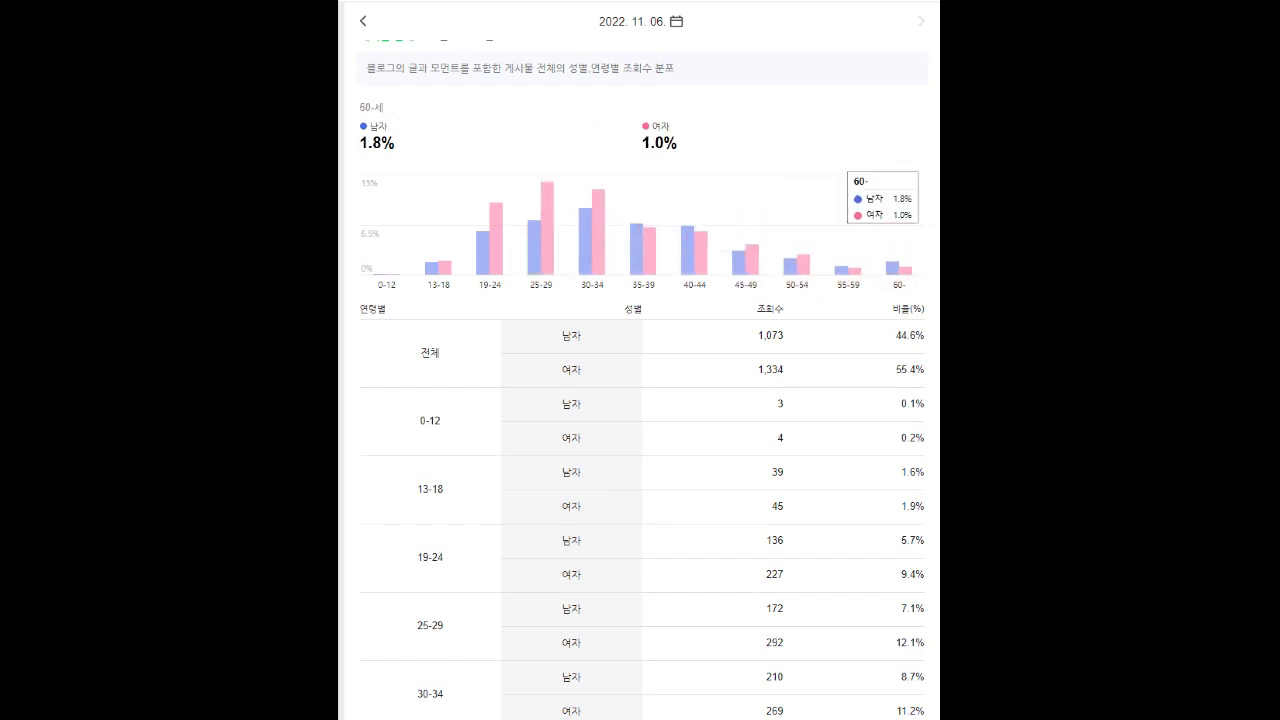
pyautogui.scroll(20, 642, 400)
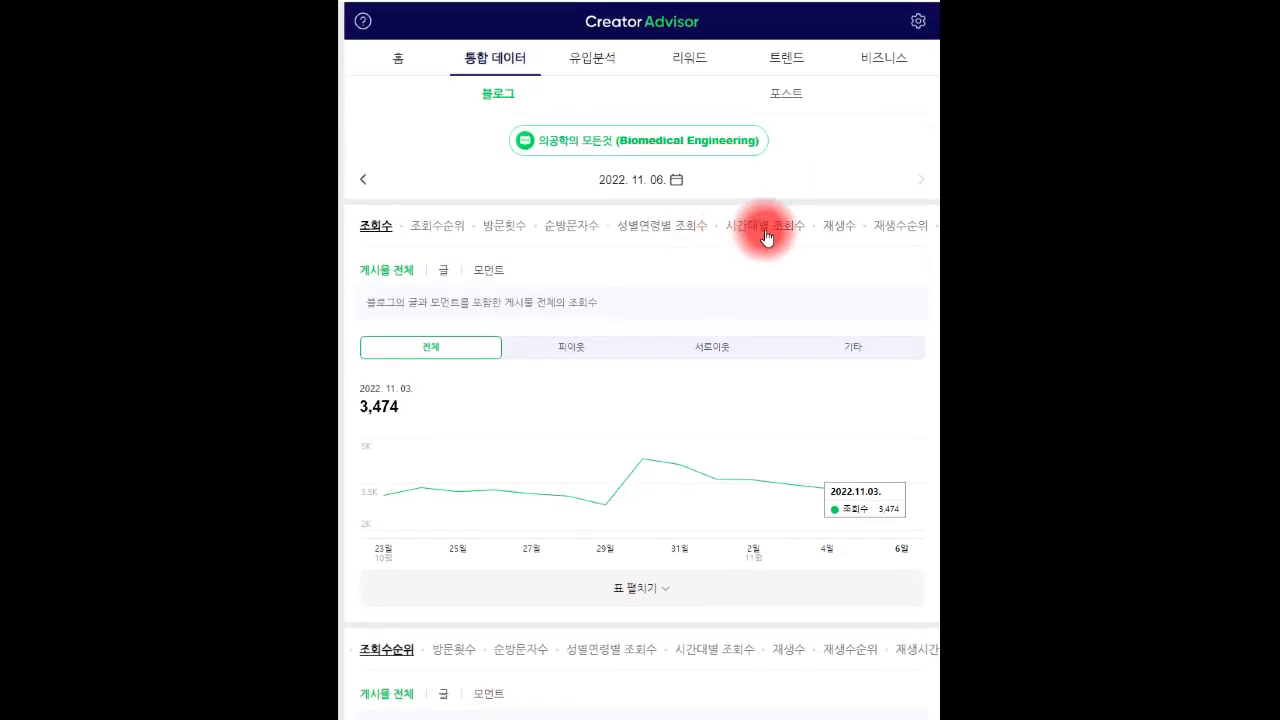
pyautogui.click(765, 228)
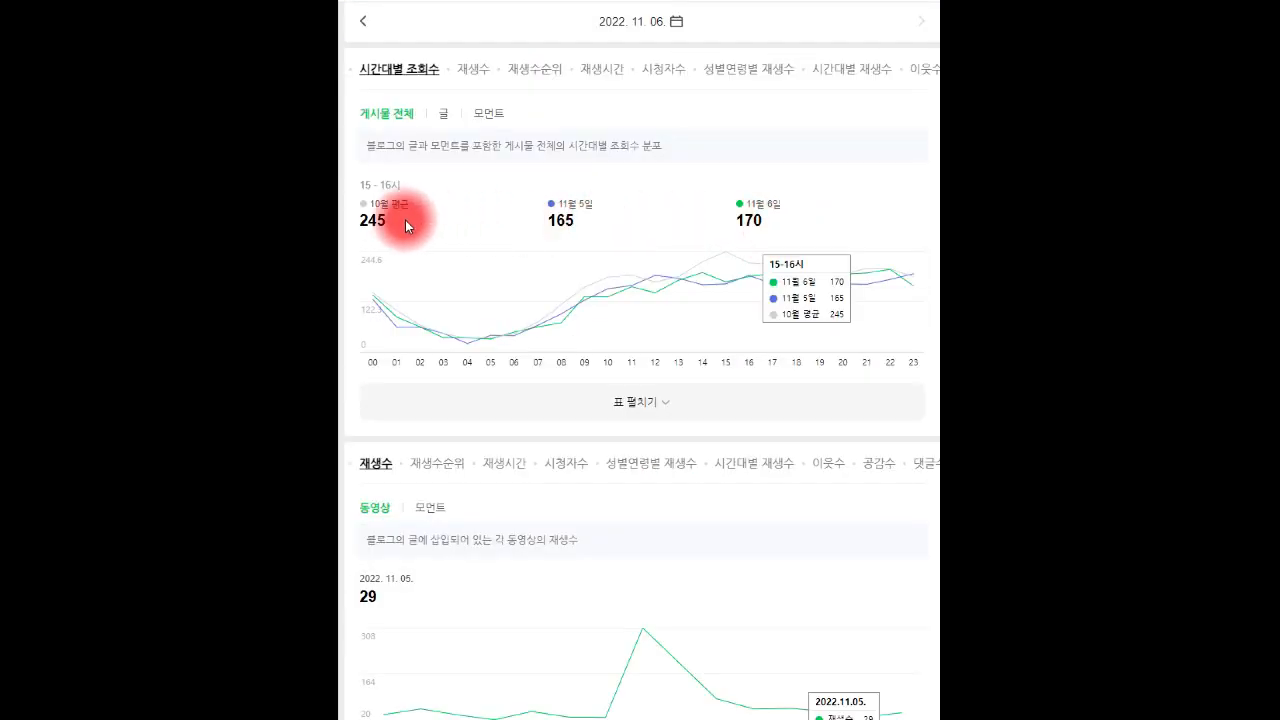
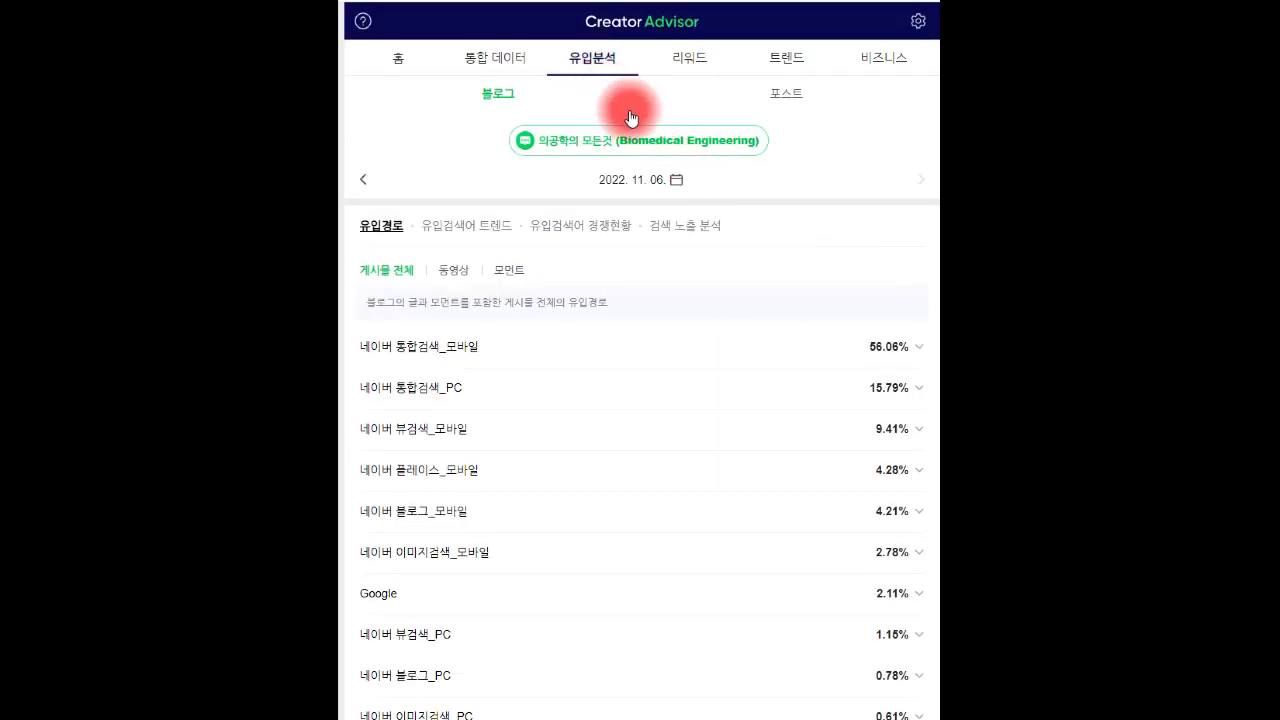
# Step: Expand the 유입경로 list for 2022. 11. 06. to show all traffic sources
pyautogui.scroll(-1, 629, 120)
pyautogui.scroll(-1, 629, 120)
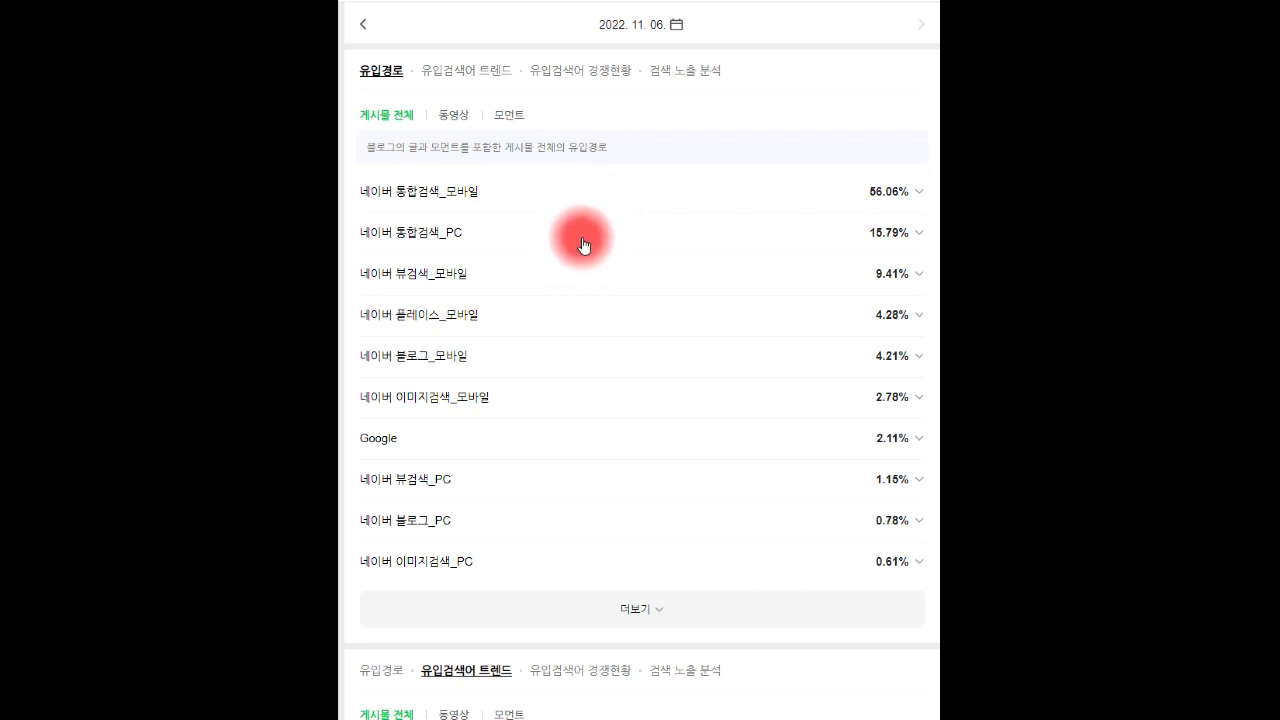
pyautogui.click(658, 611)
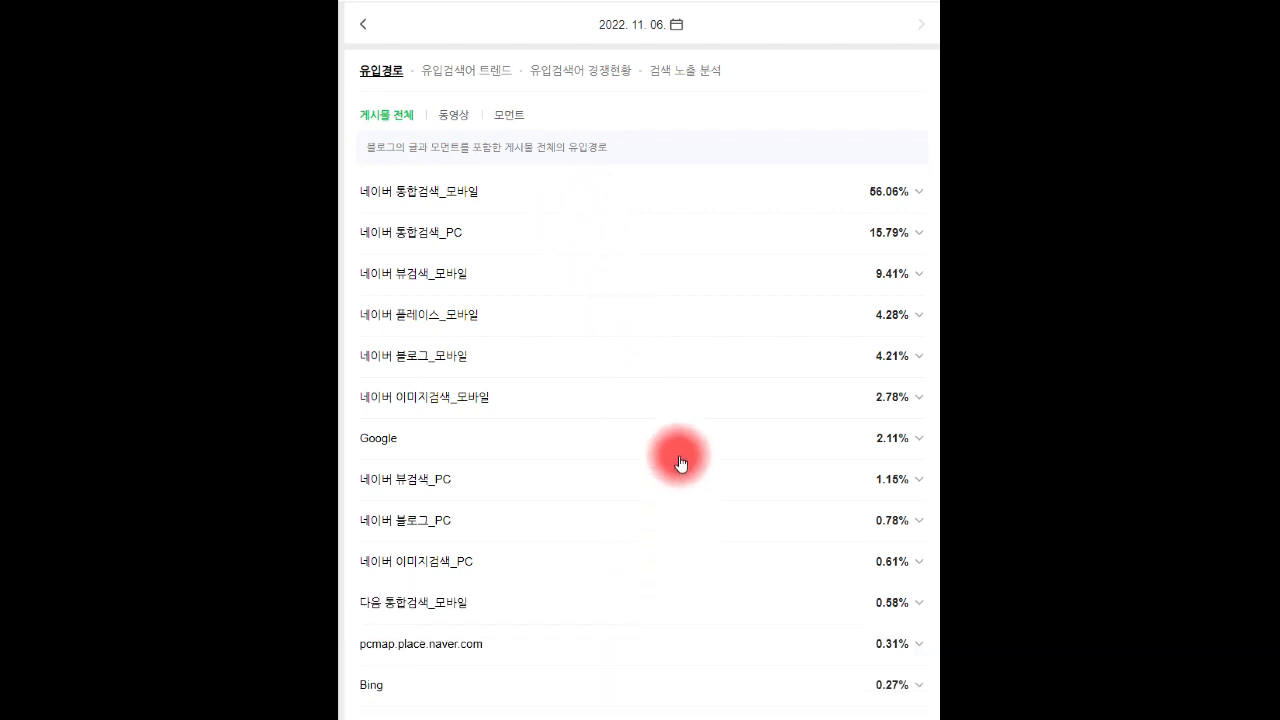
pyautogui.scroll(-1, 686, 429)
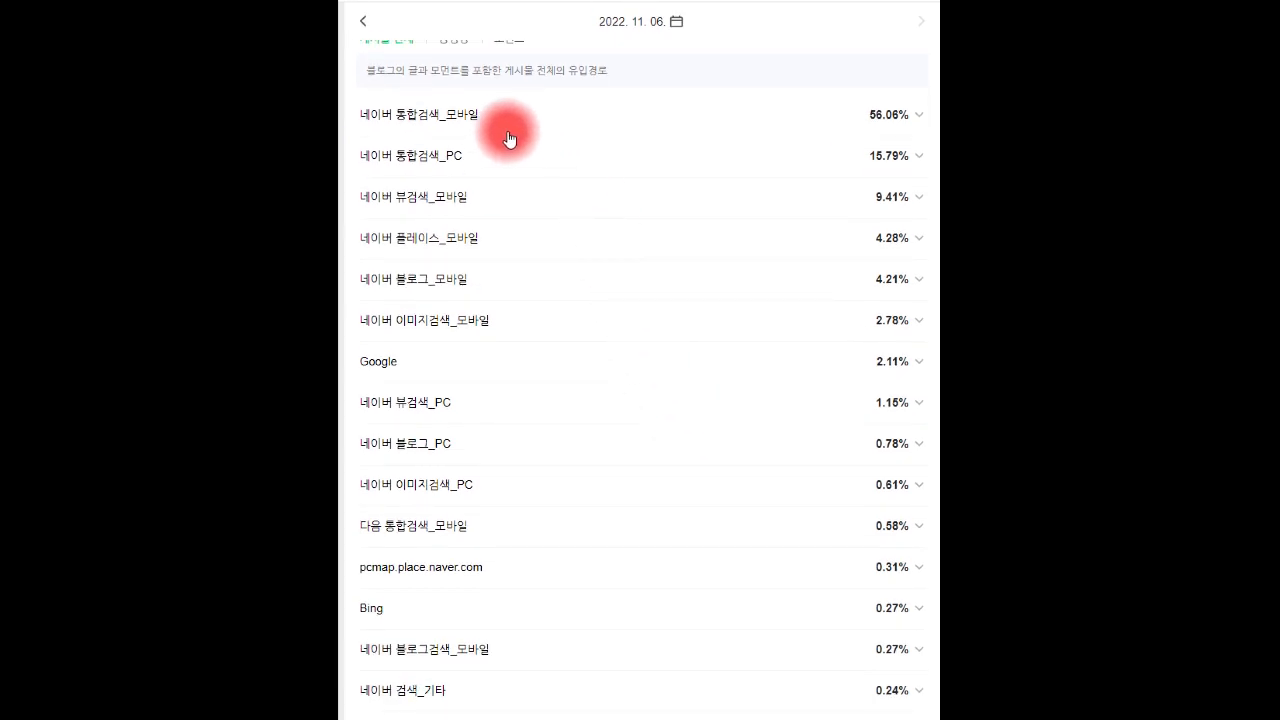
# Step: Search the page for 네이버 and review the matching entries throughout the traffic source list
pyautogui.write('네이버')
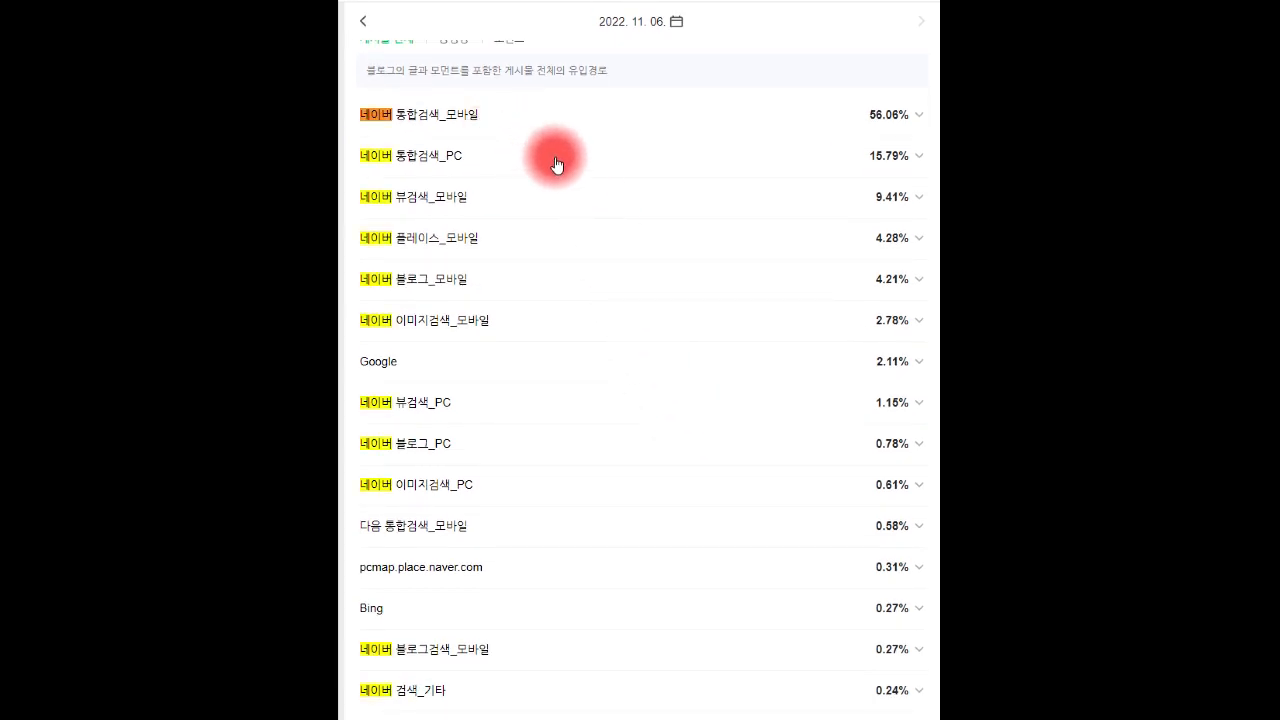
pyautogui.scroll(-4, 614, 177)
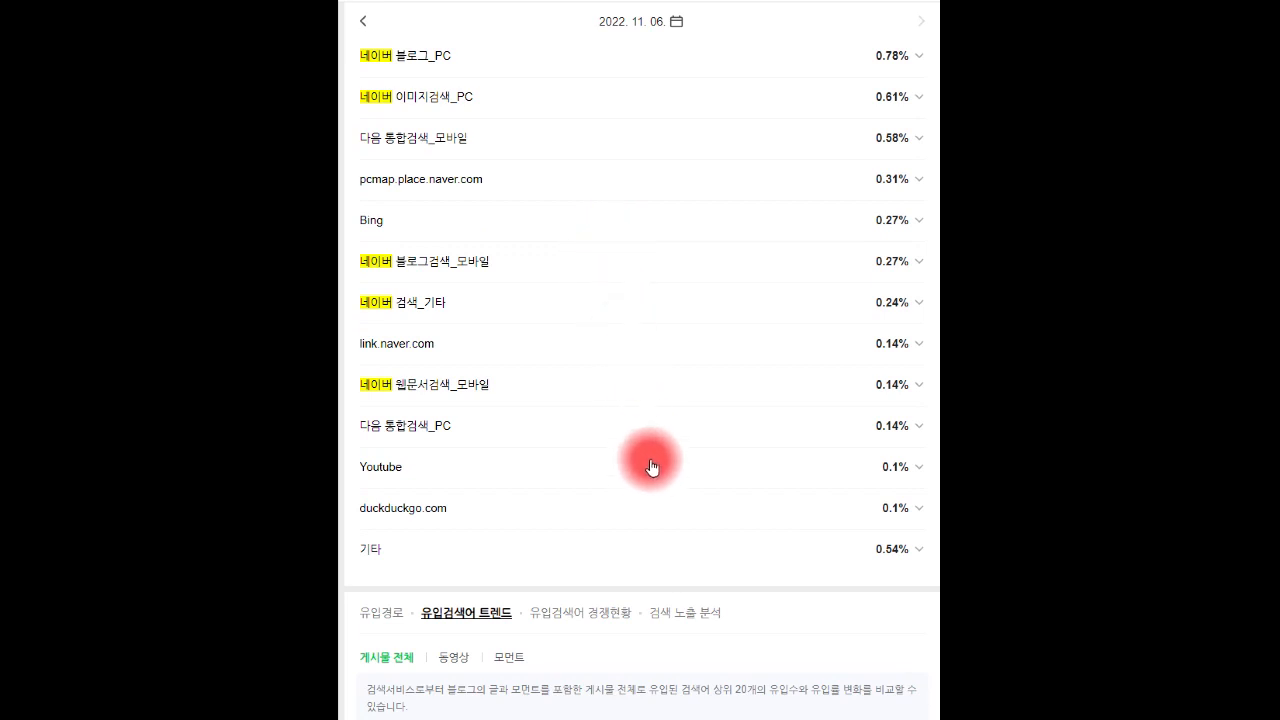
pyautogui.scroll(3, 651, 468)
pyautogui.scroll(1, 654, 478)
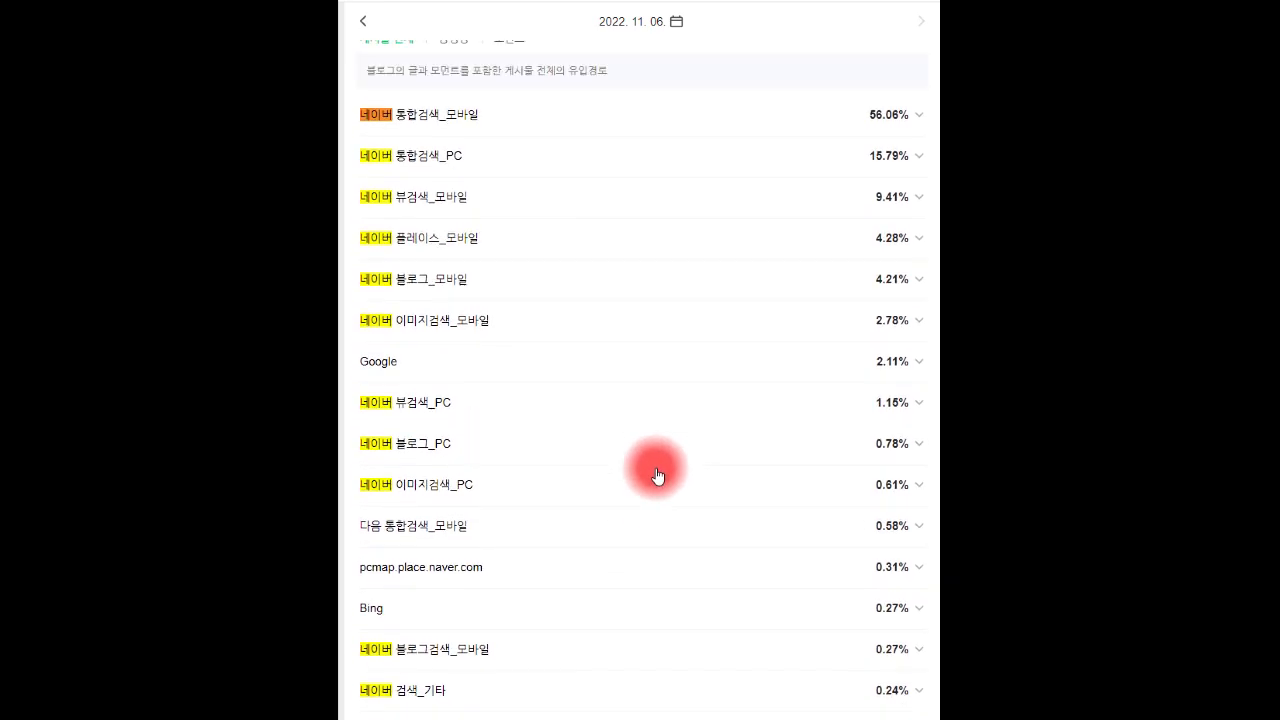
pyautogui.scroll(1, 658, 476)
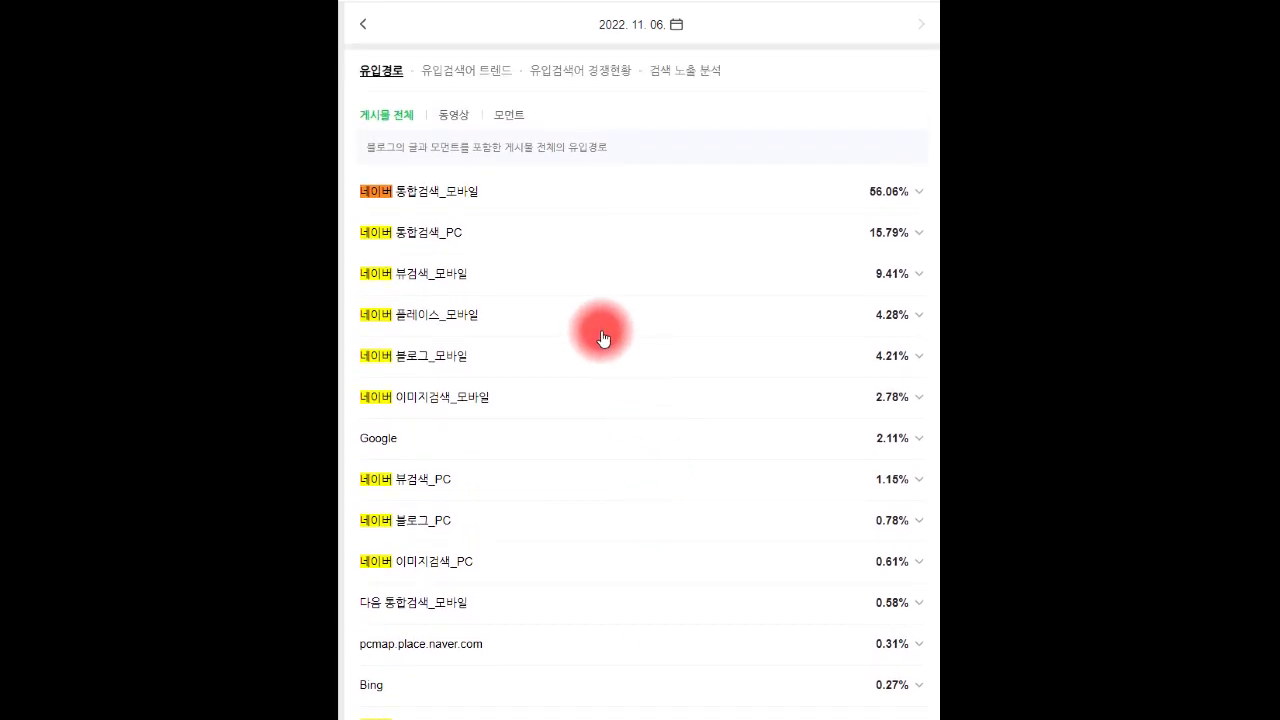
pyautogui.scroll(-5, 849, 290)
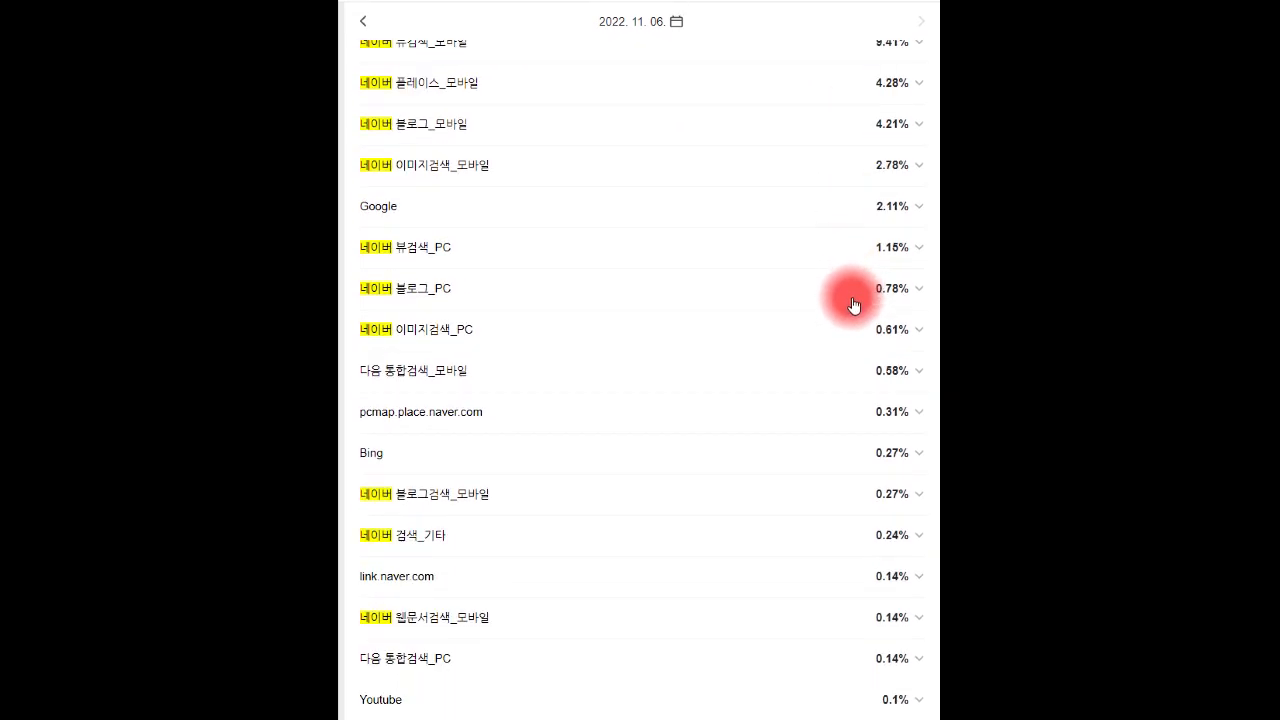
pyautogui.scroll(5, 849, 410)
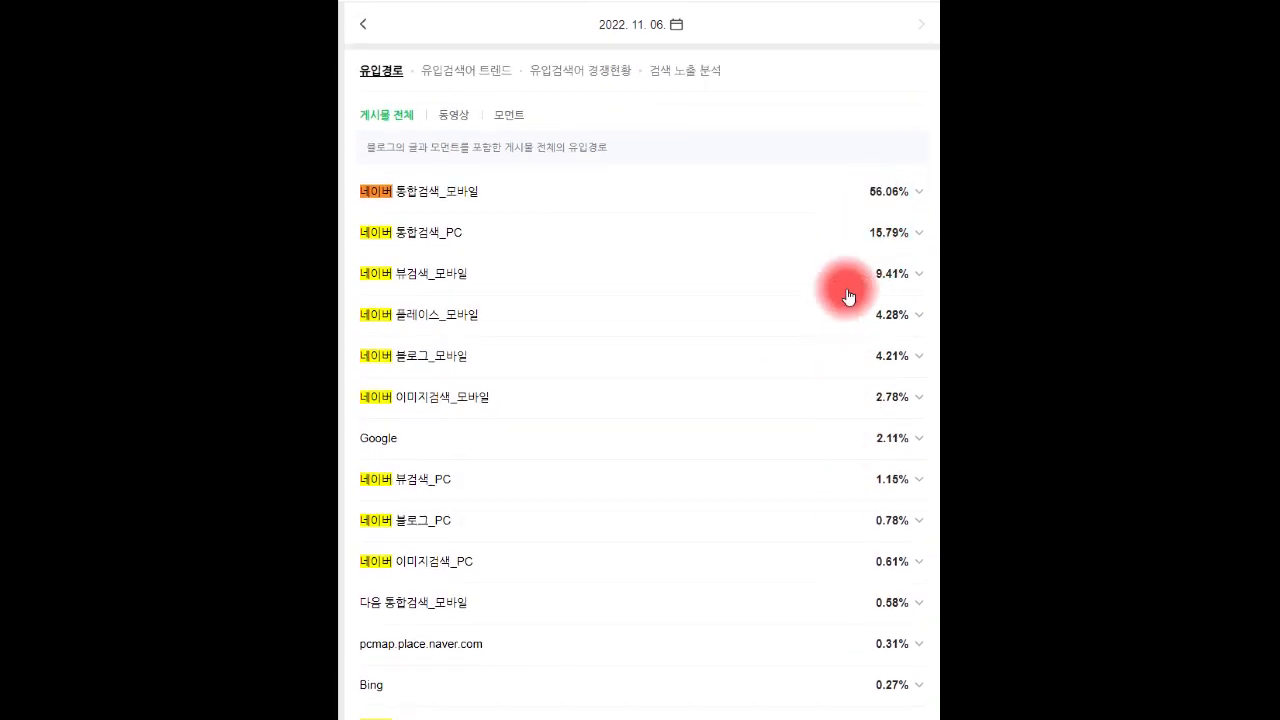
pyautogui.scroll(-3, 849, 406)
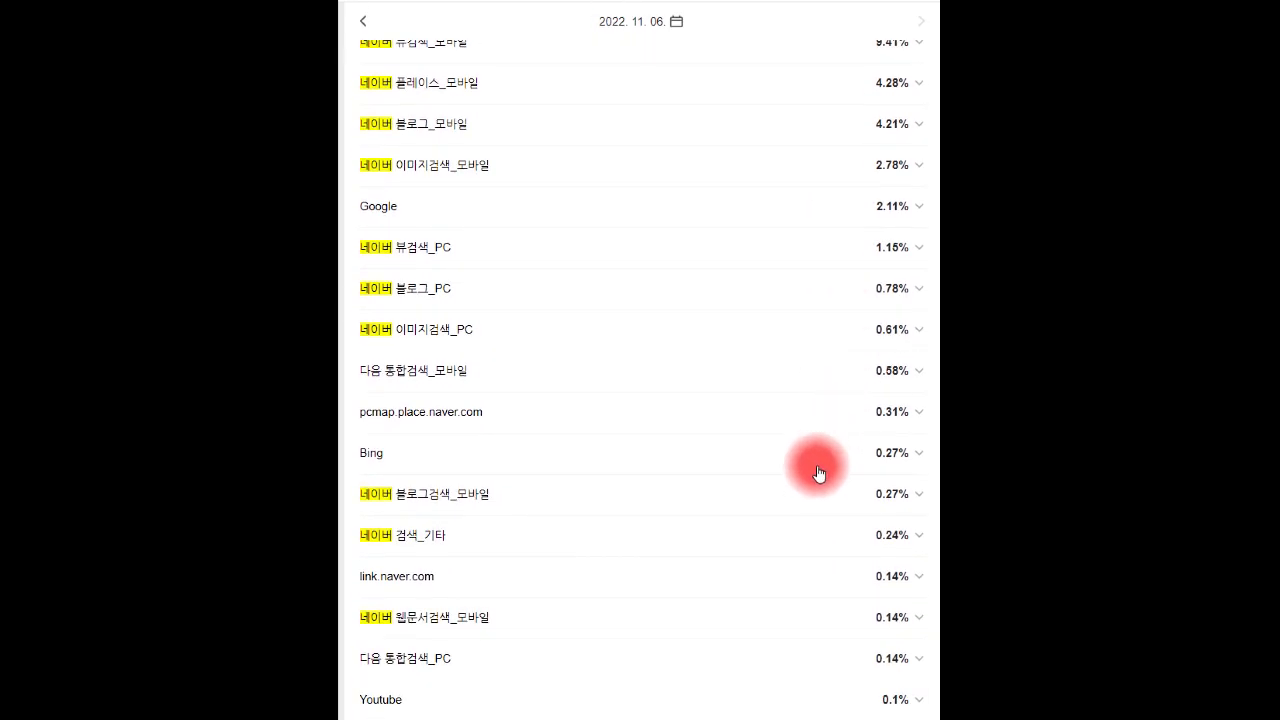
pyautogui.scroll(-1, 760, 455)
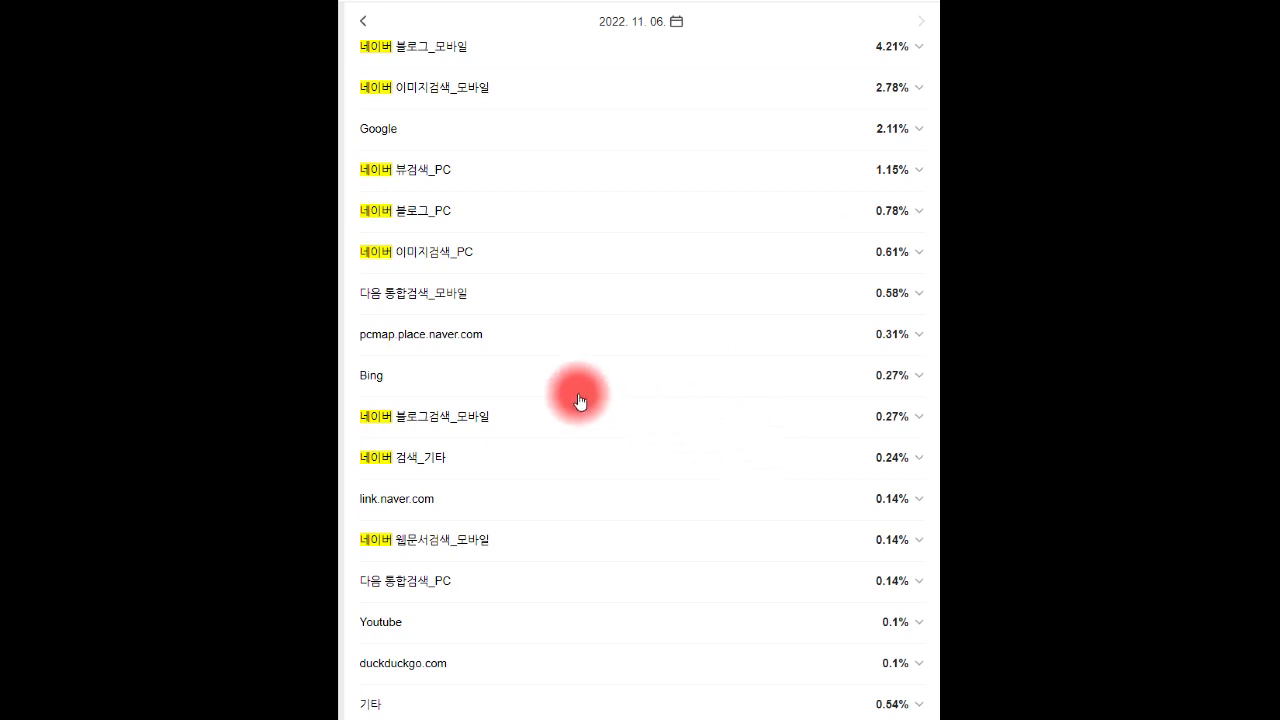
# Step: Compare the top 20 inflow keywords for 11. 04., 11. 05. and 11. 06. in the 유입검색어 트렌드 section
pyautogui.scroll(-6, 786, 394)
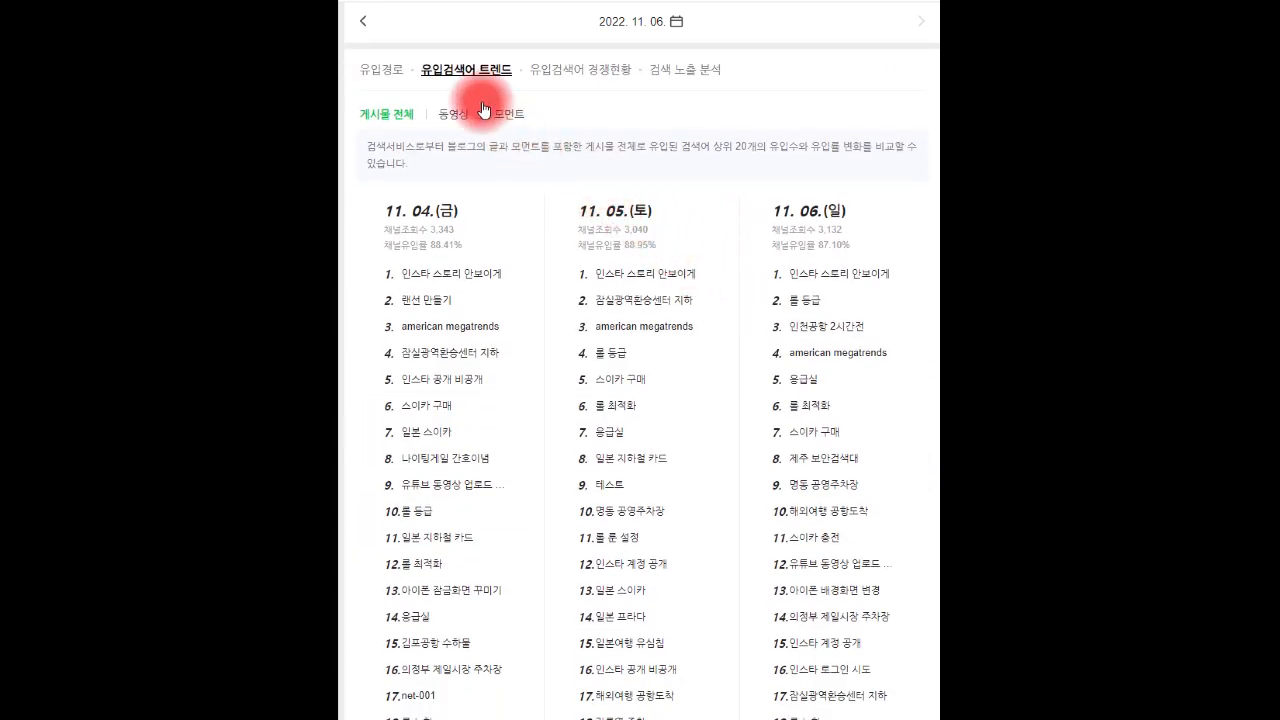
pyautogui.scroll(-1, 517, 103)
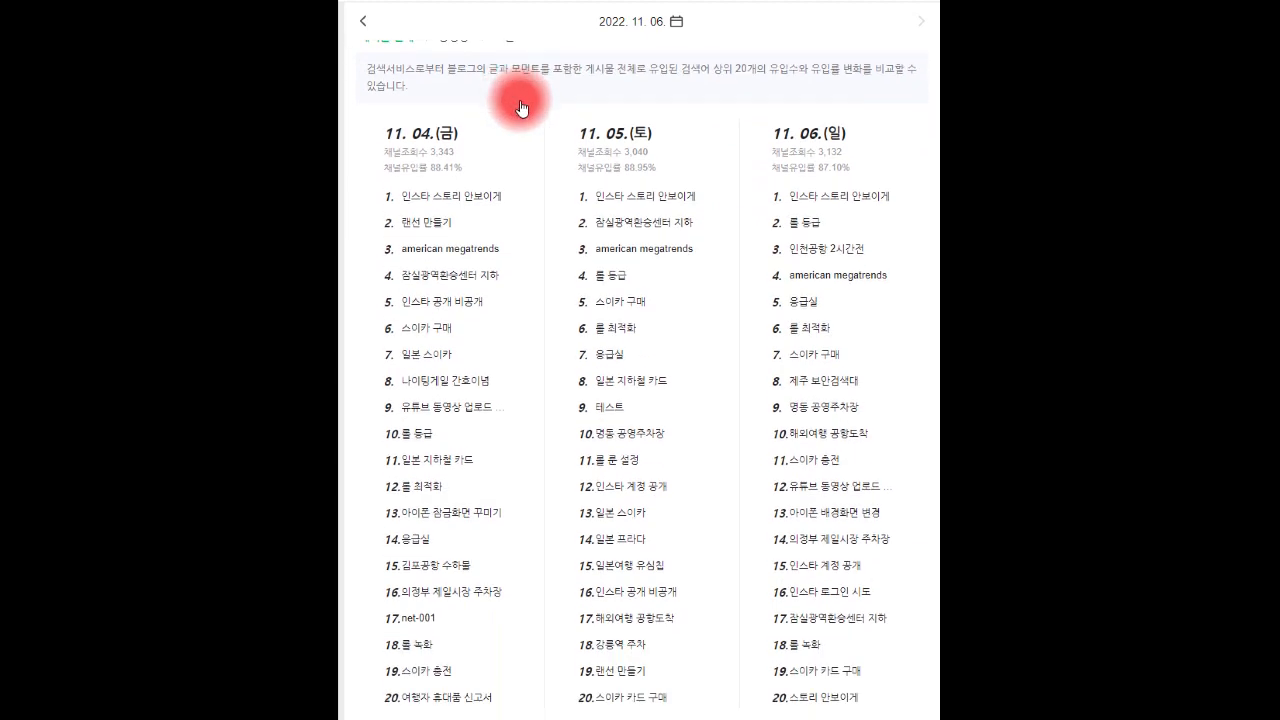
pyautogui.scroll(1, 521, 109)
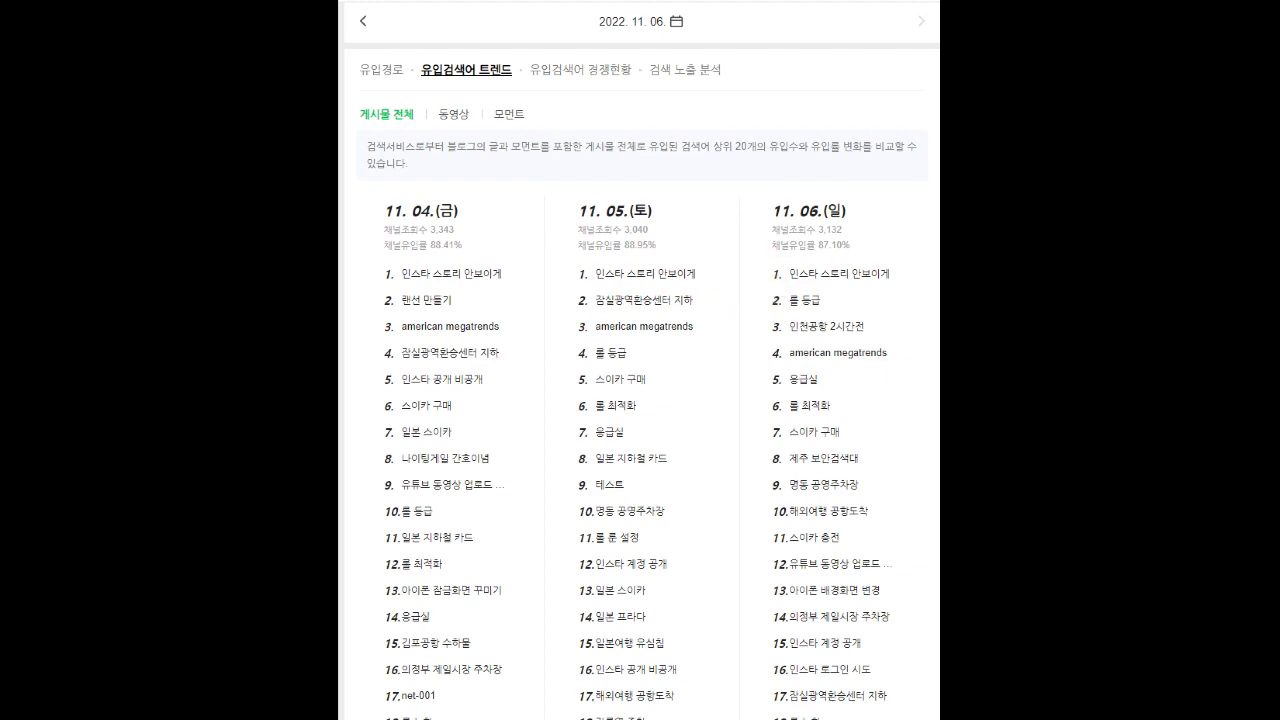
# Step: Examine the competitiveness index of the blog's inflow keywords for 2022. 11. 06. in the 유입검색어 경쟁현황 section
pyautogui.scroll(10, 642, 400)
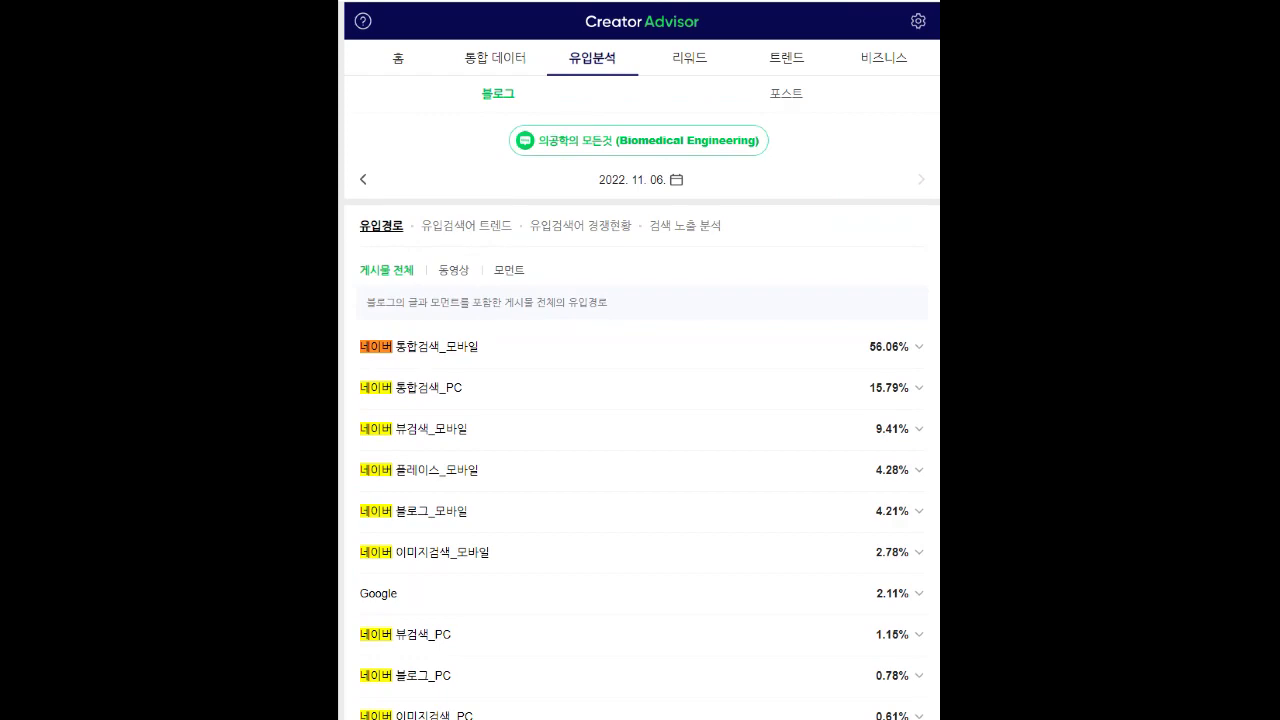
pyautogui.scroll(-15, 642, 400)
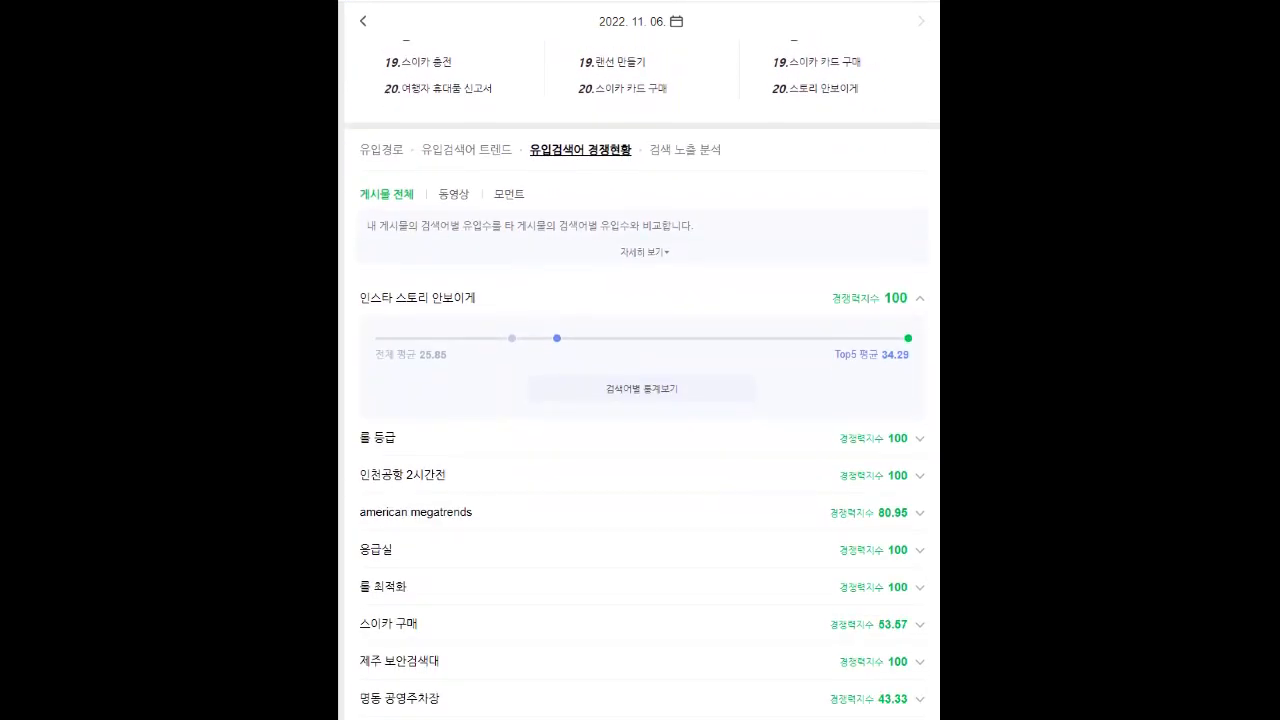
pyautogui.scroll(-2, 642, 400)
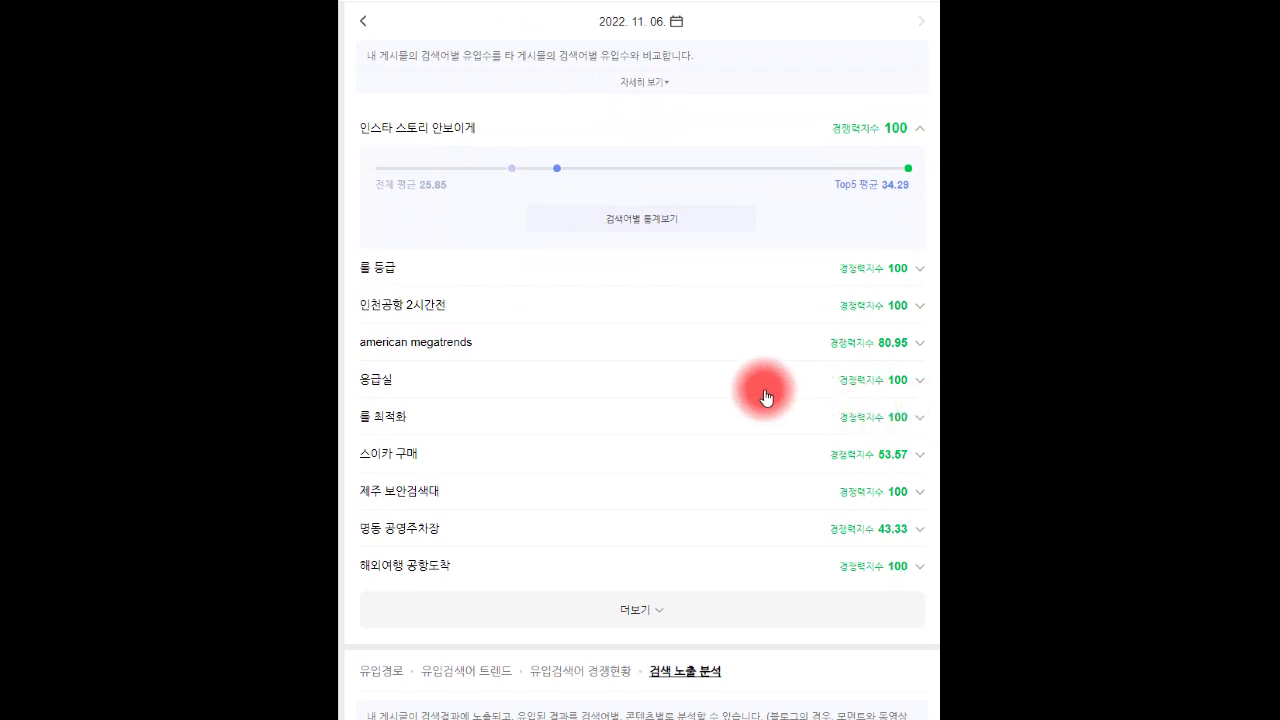
pyautogui.scroll(-1, 769, 397)
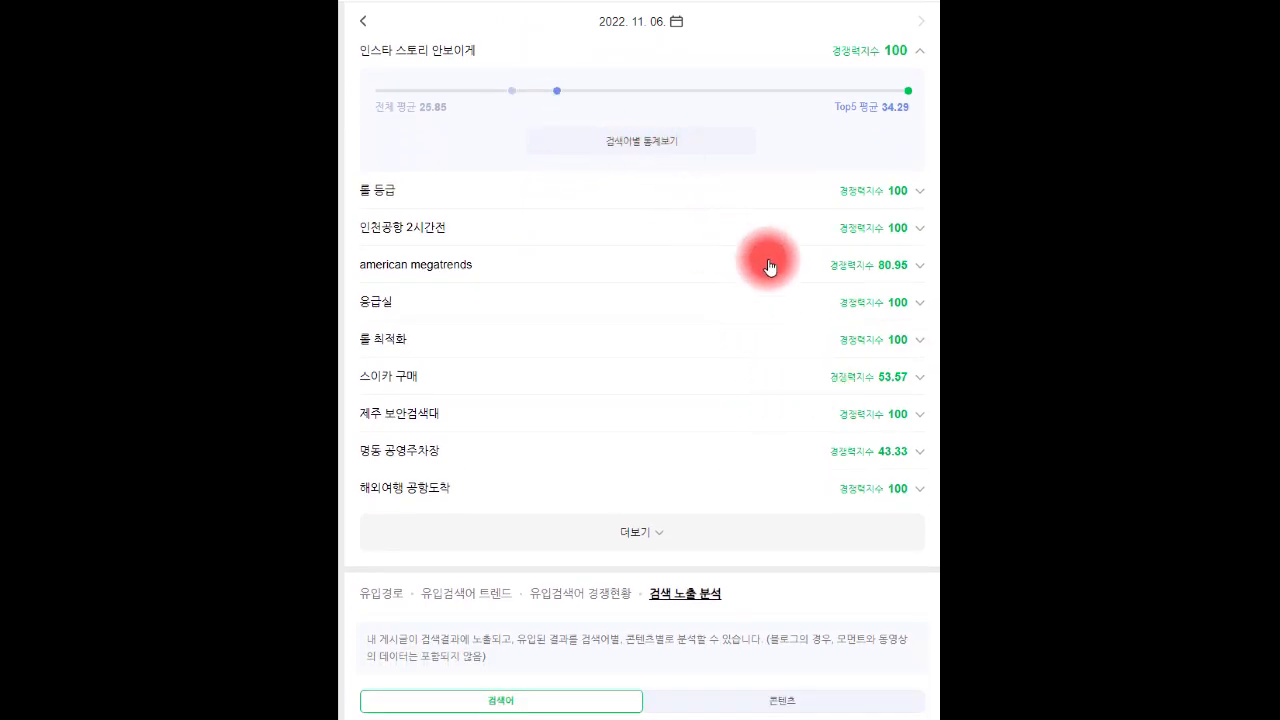
pyautogui.scroll(1, 705, 280)
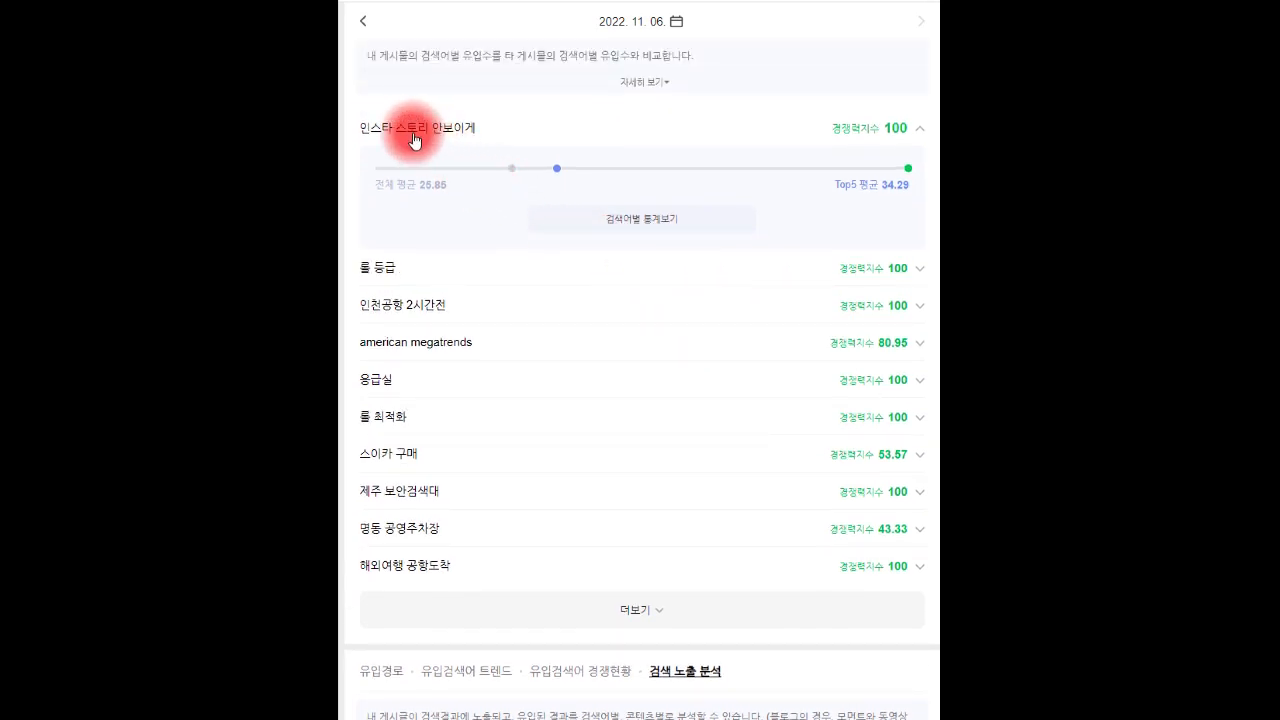
pyautogui.scroll(1, 425, 150)
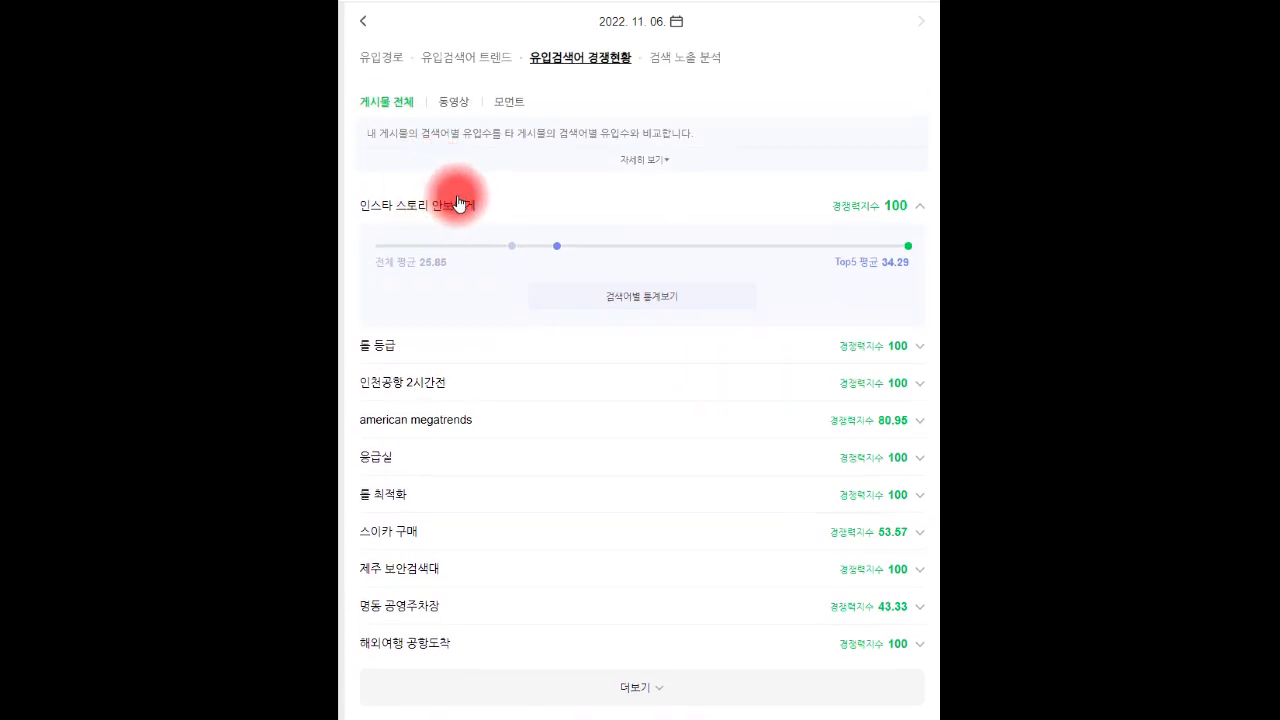
pyautogui.scroll(-1, 720, 190)
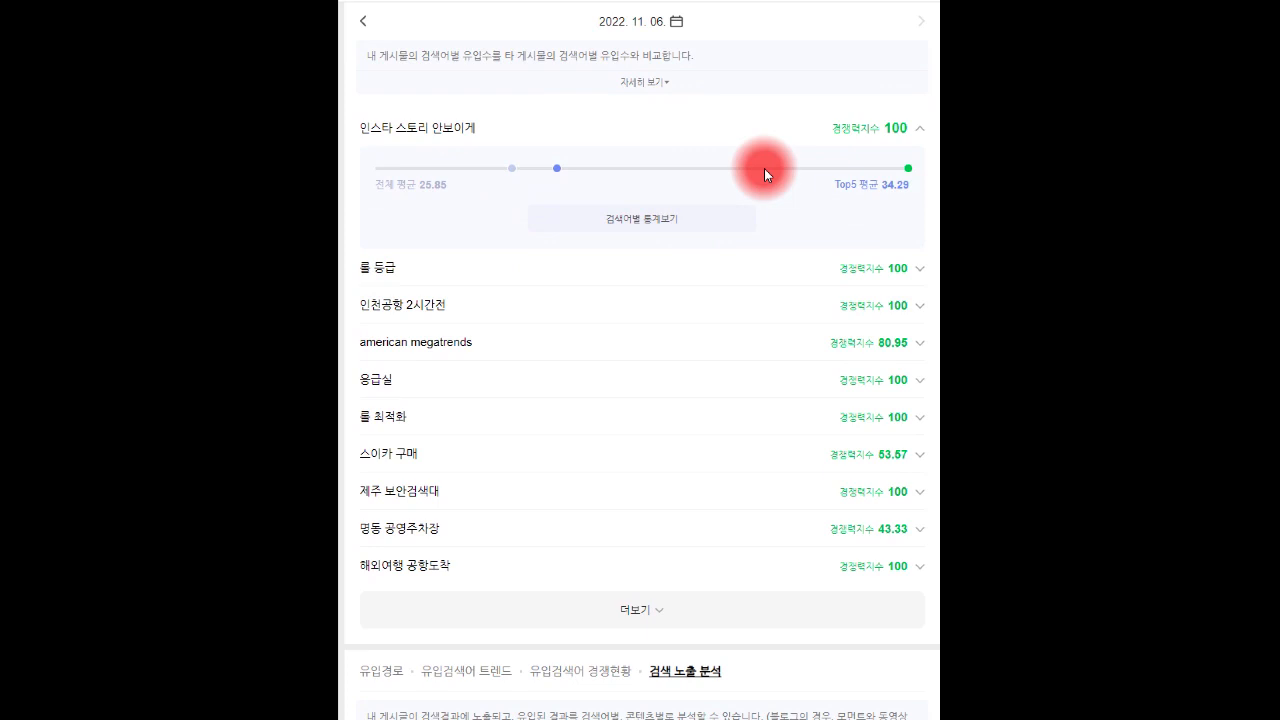
pyautogui.click(918, 137)
pyautogui.click(917, 130)
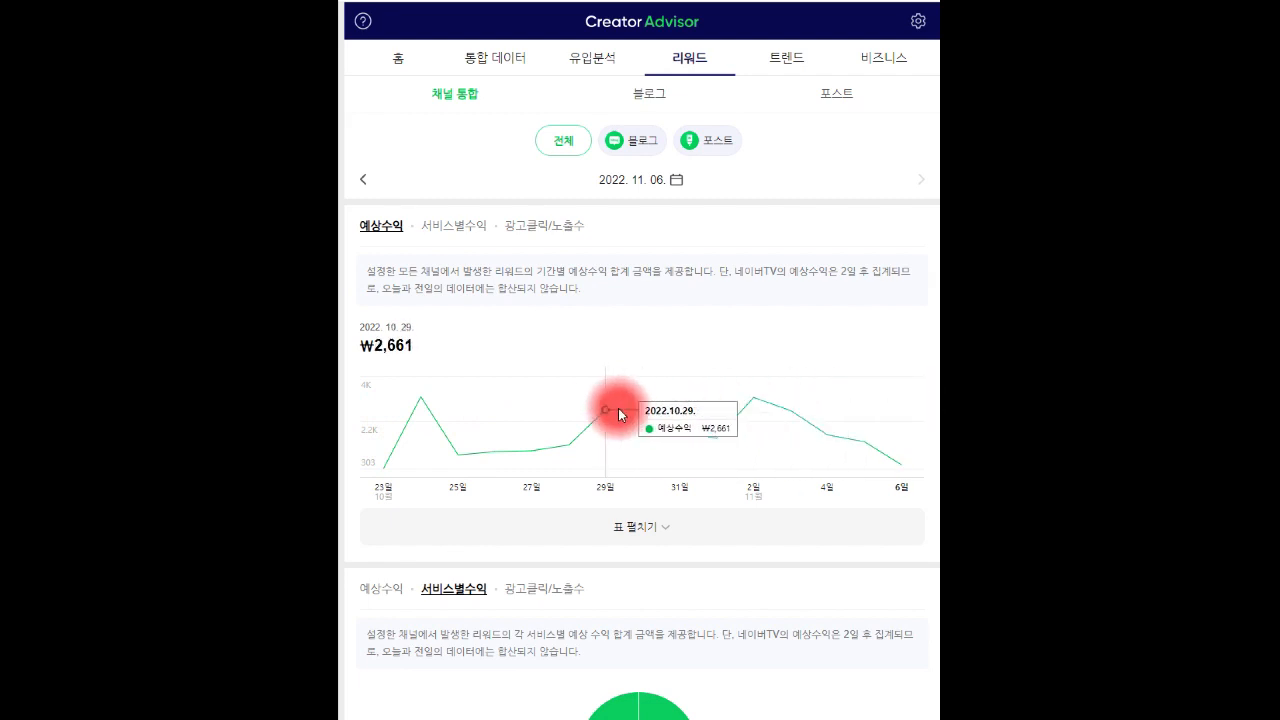
# Step: Open the blog's 트렌드 data and view the popular inflow keywords for the 요리·레시피 topic
pyautogui.click(790, 52)
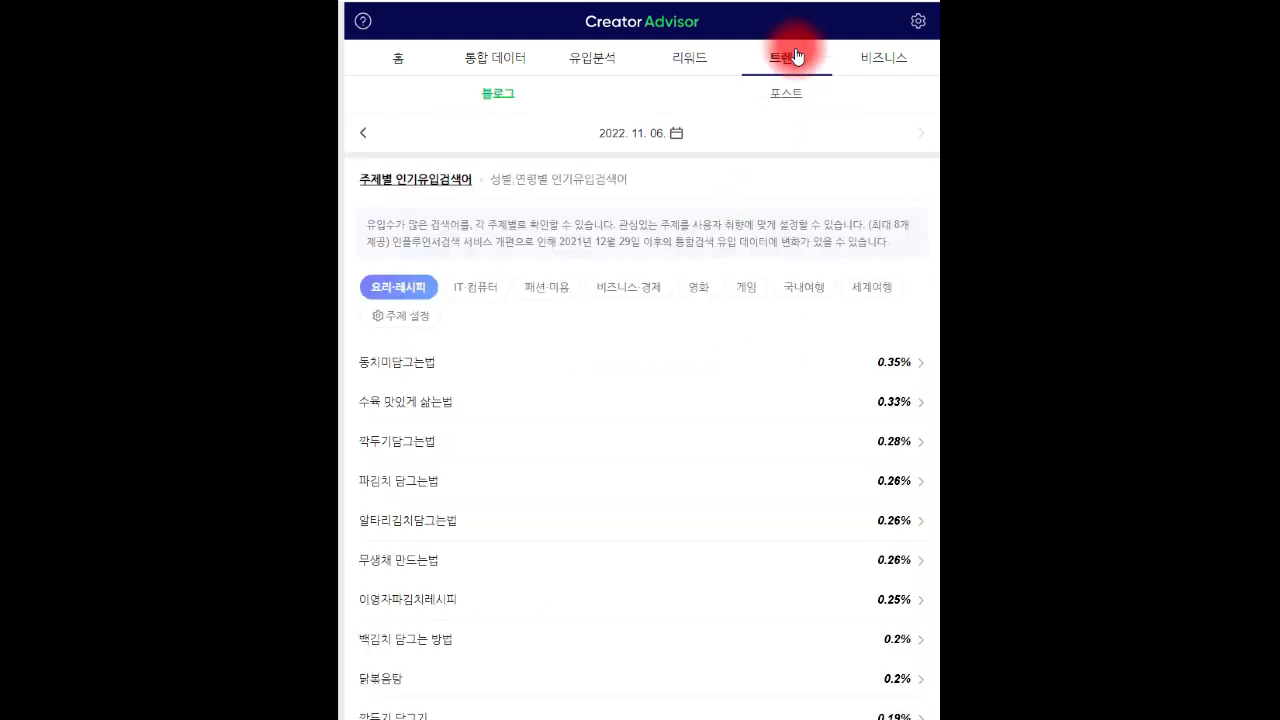
pyautogui.scroll(-1, 877, 248)
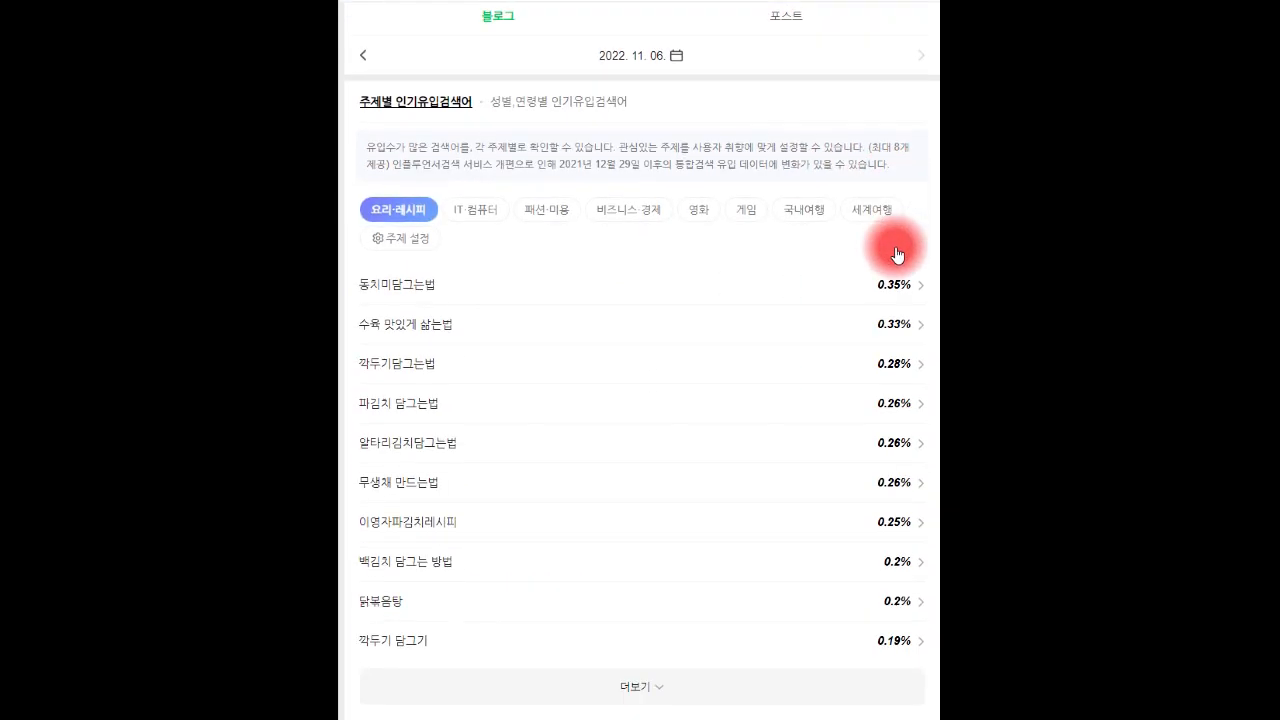
pyautogui.scroll(1, 840, 259)
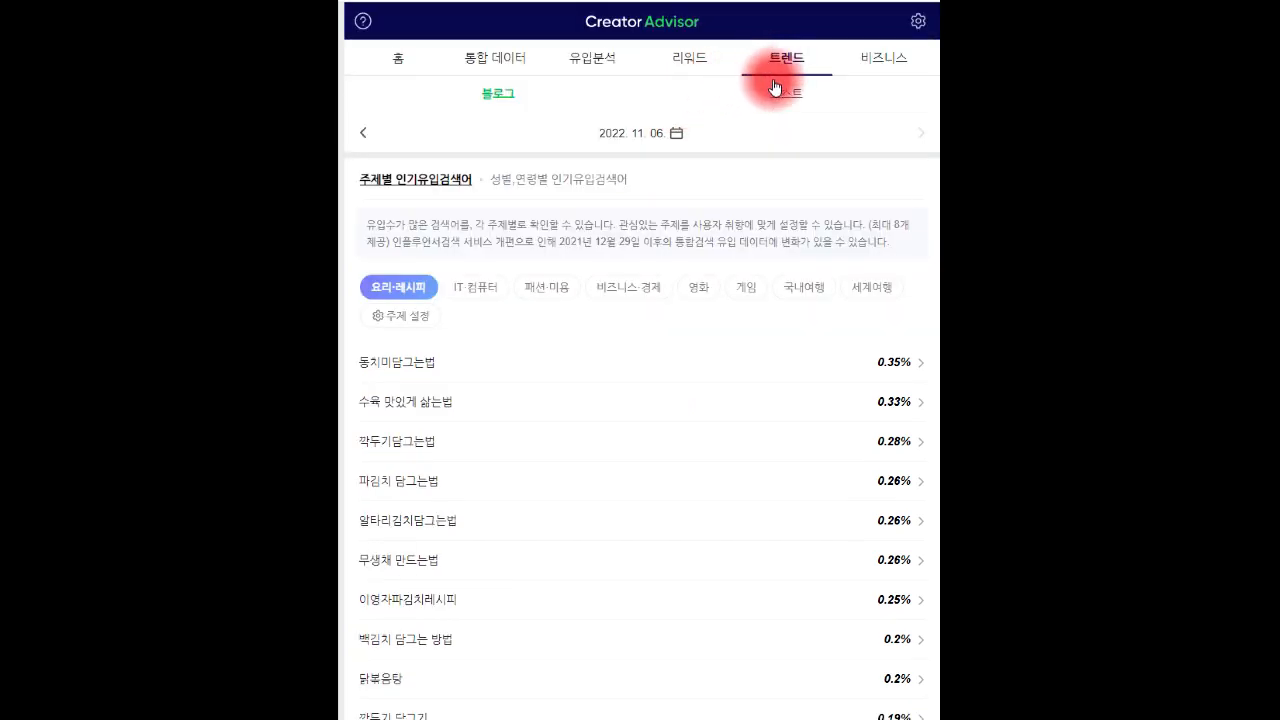
pyautogui.click(413, 298)
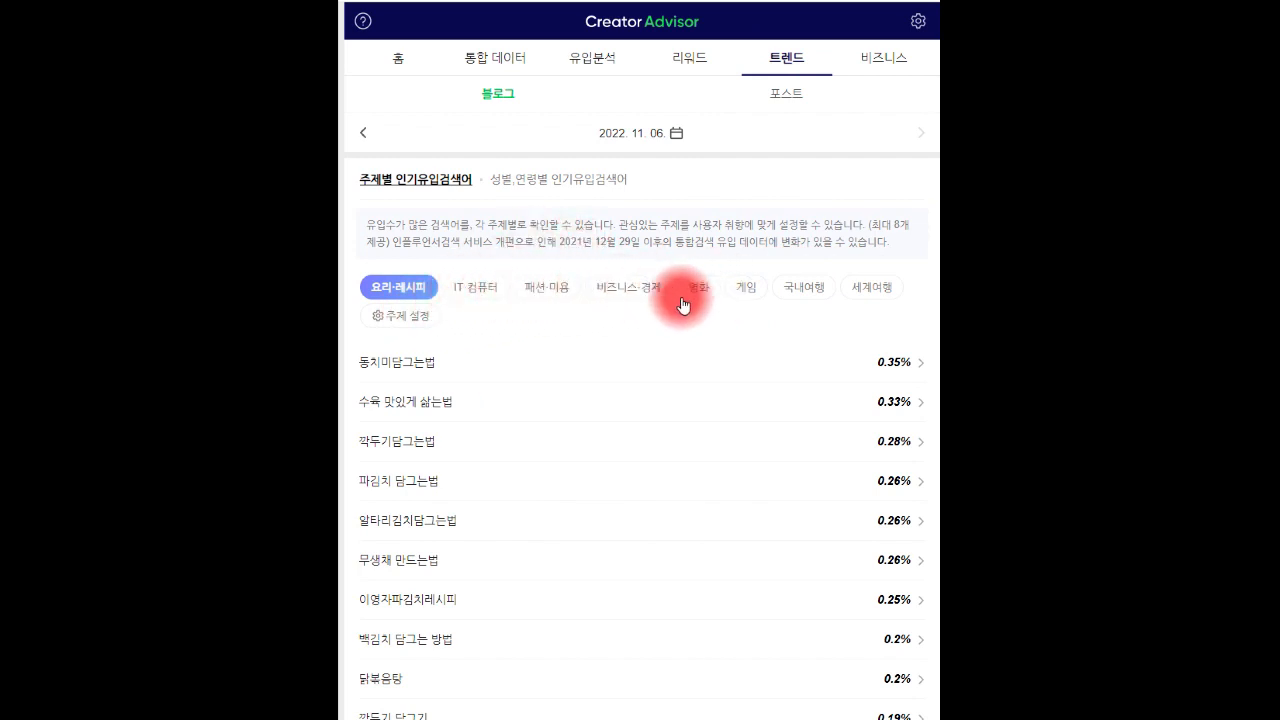
# Step: Switch the popular inflow keywords to the IT·컴퓨터 topic, expand the list and review its entries
pyautogui.click(492, 295)
pyautogui.scroll(-1, 586, 305)
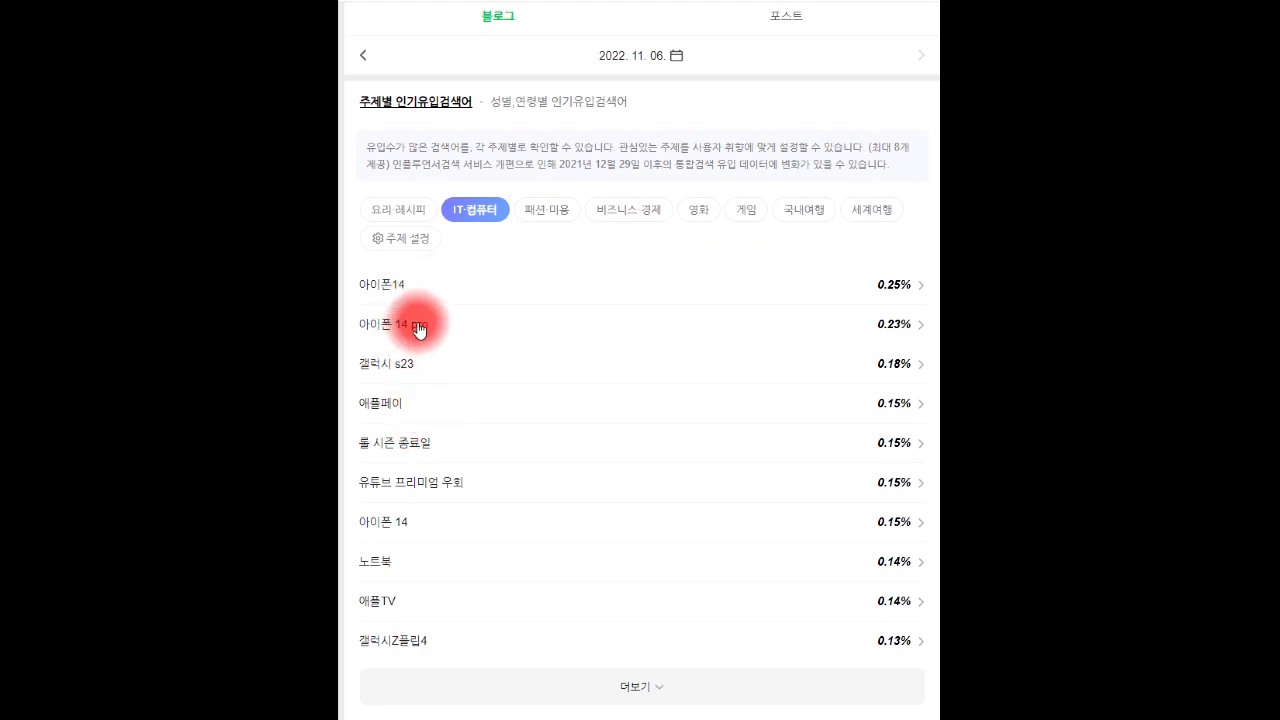
pyautogui.scroll(-1, 516, 418)
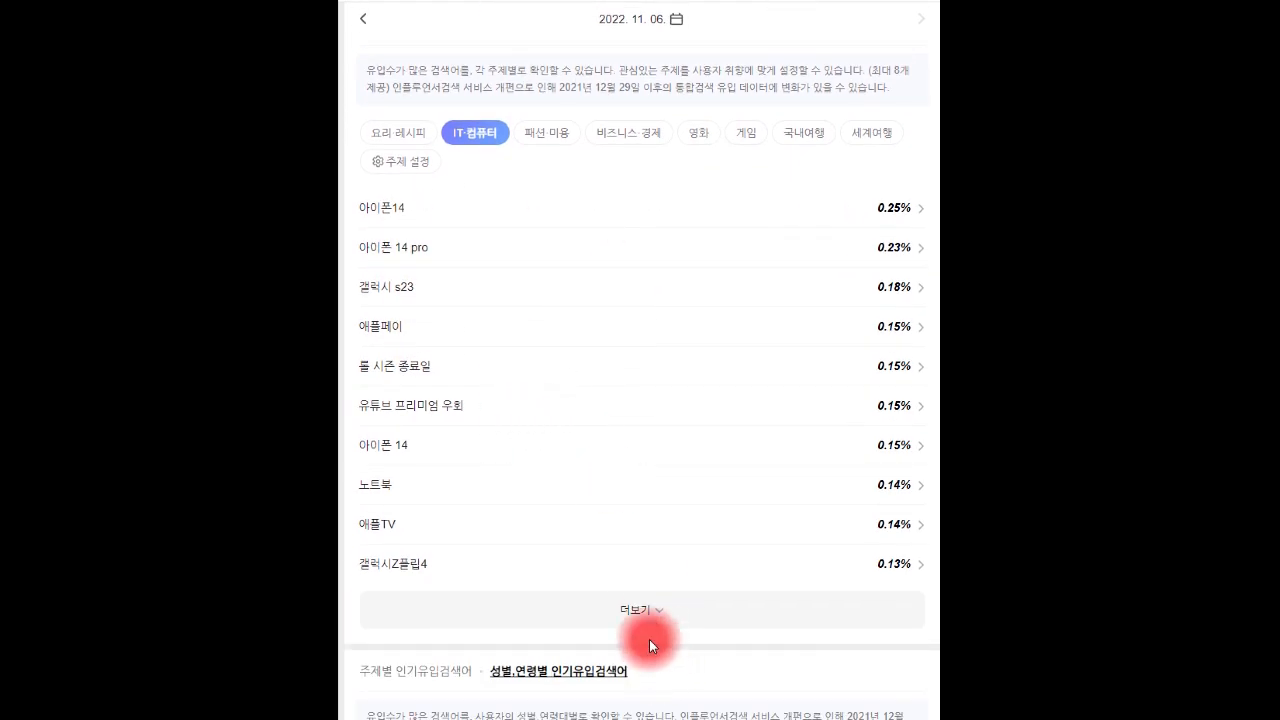
pyautogui.click(648, 610)
pyautogui.scroll(-1, 660, 515)
pyautogui.scroll(-2, 662, 508)
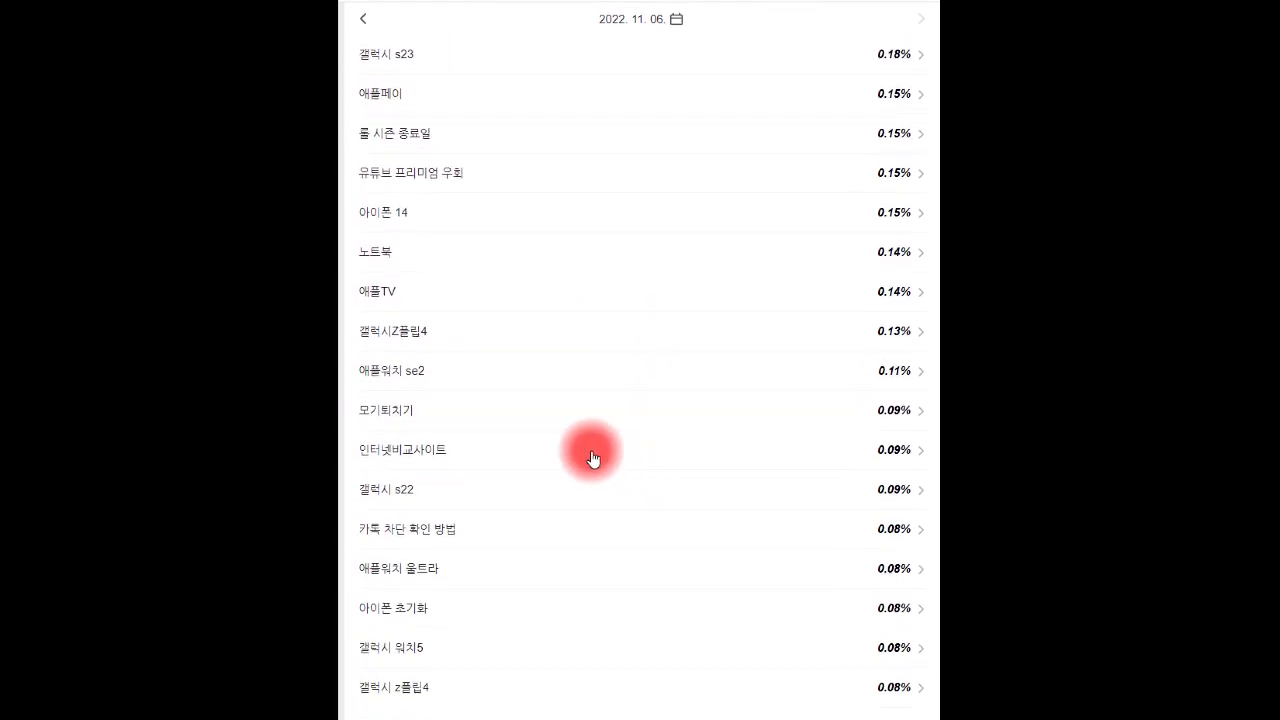
pyautogui.scroll(-1, 474, 457)
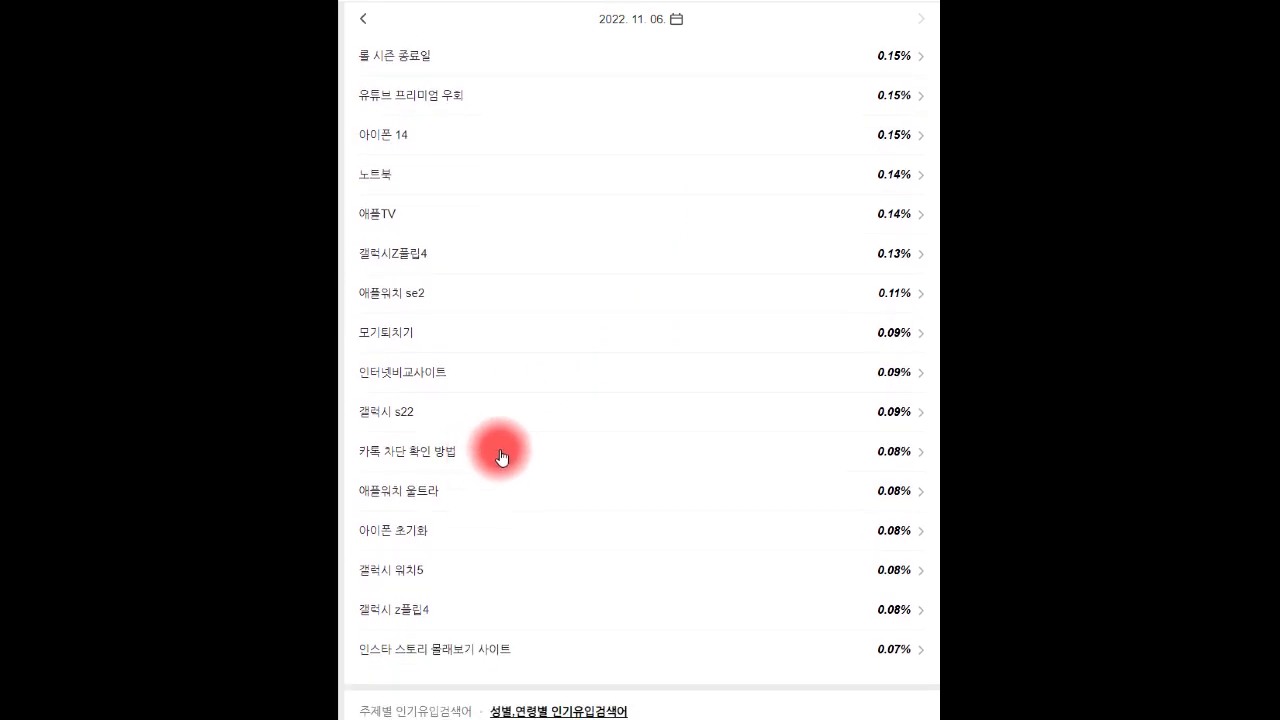
pyautogui.scroll(-1, 529, 497)
pyautogui.scroll(10, 528, 498)
# Step: Compare the popular inflow keywords for 패션·미용, 비즈니스·경제, 영화, 게임, 국내여행 and 세계여행, then return to 요리·레시피
pyautogui.click(570, 287)
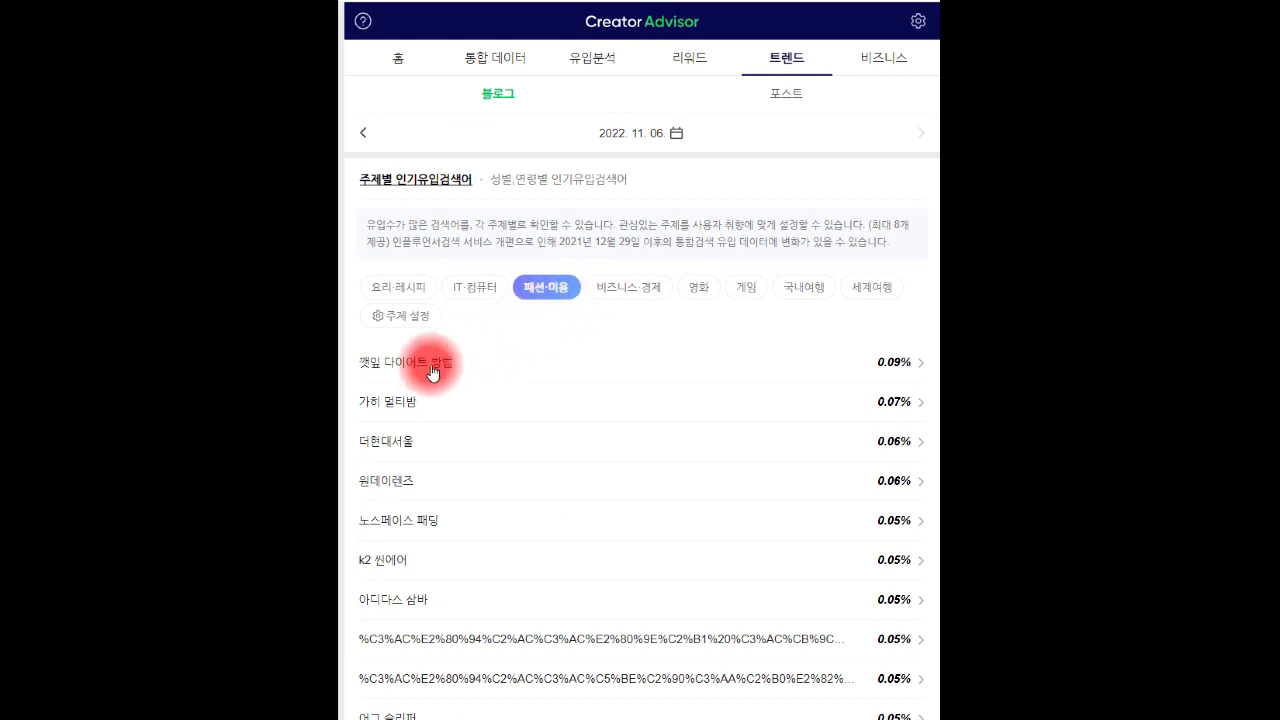
pyautogui.click(612, 292)
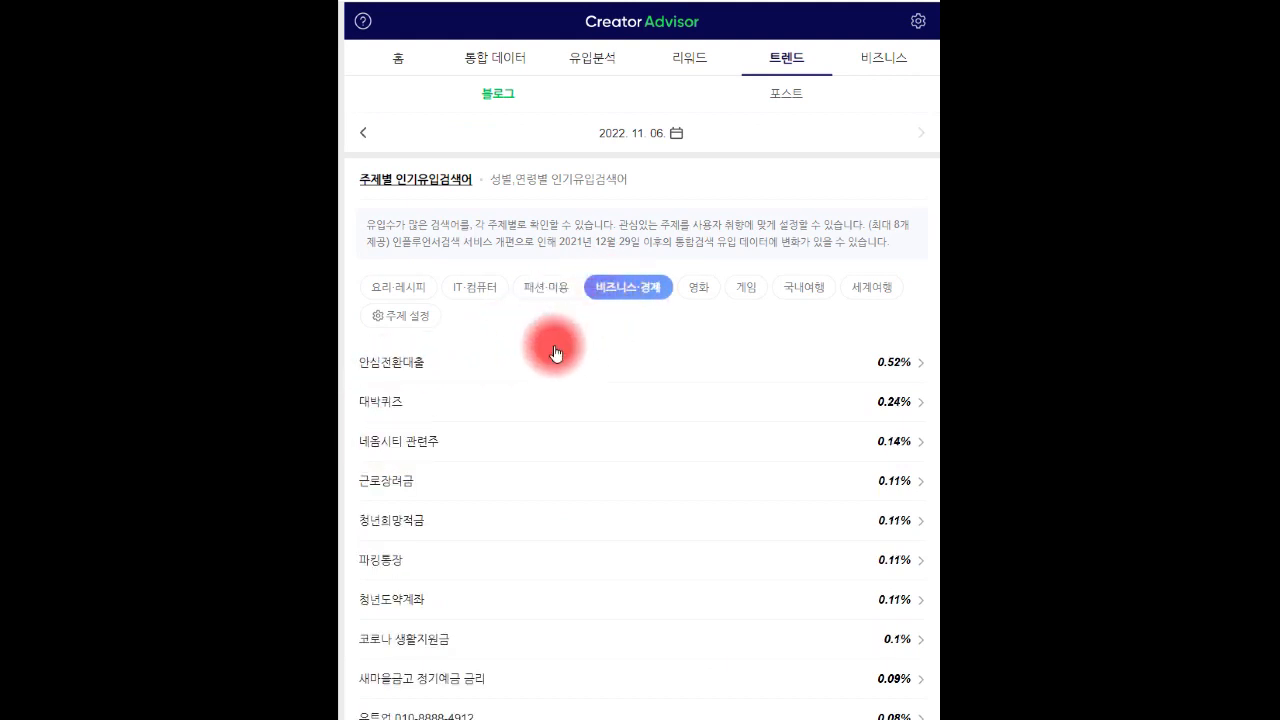
pyautogui.click(700, 290)
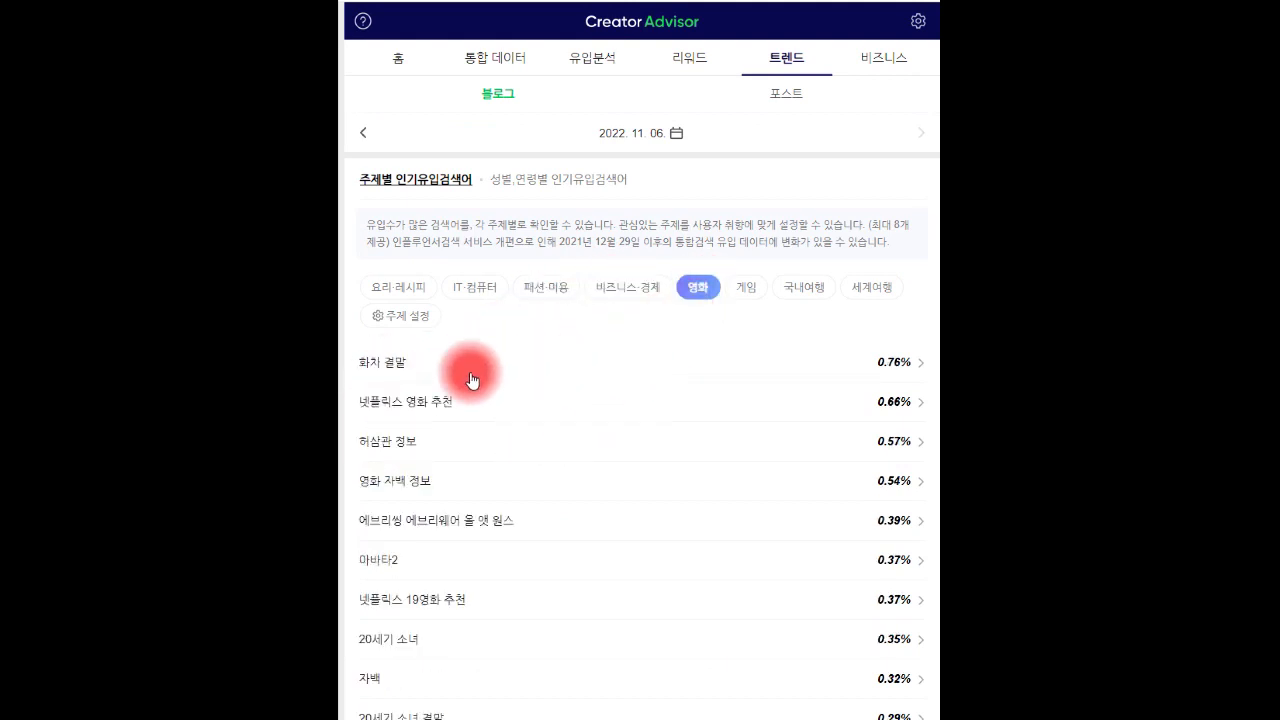
pyautogui.click(748, 290)
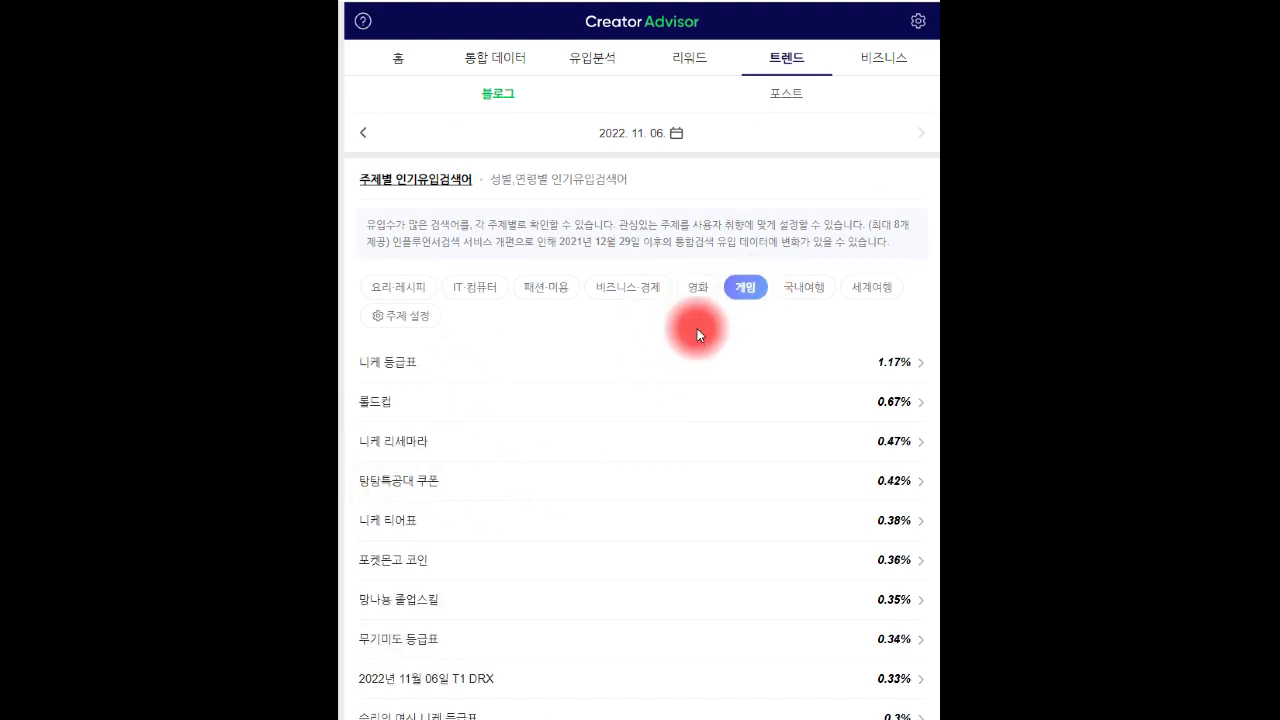
pyautogui.click(816, 292)
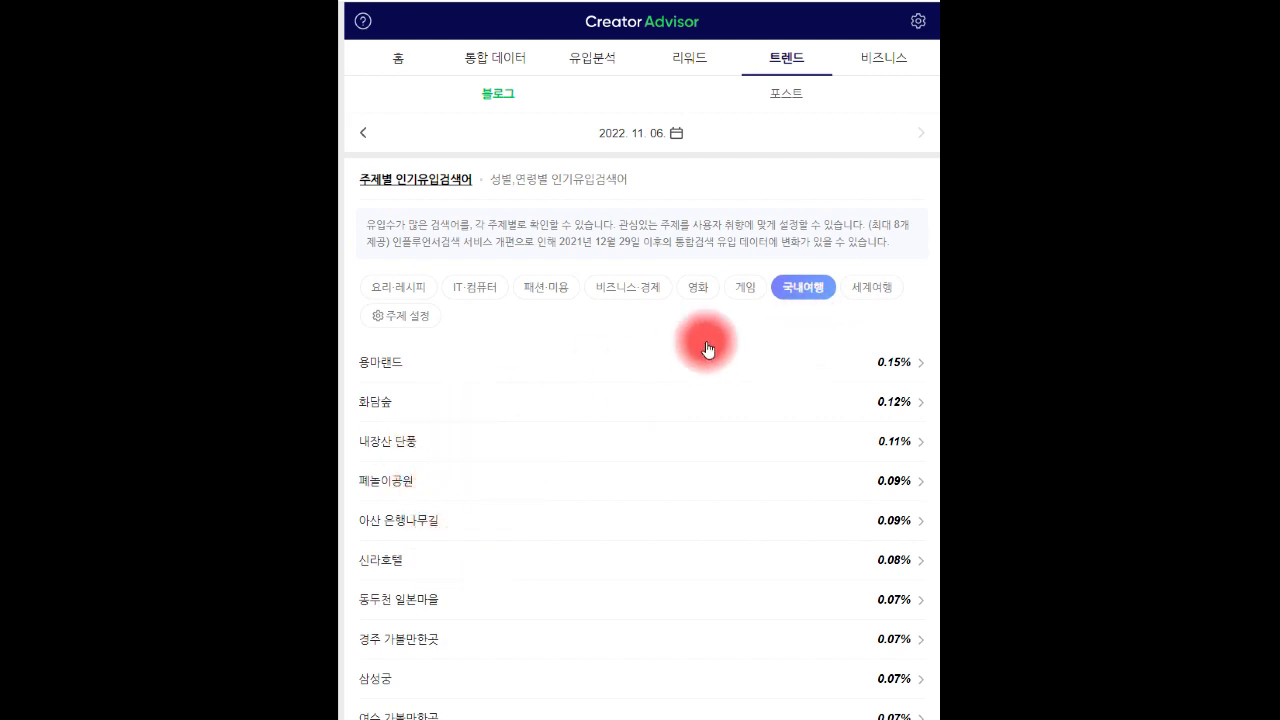
pyautogui.click(884, 293)
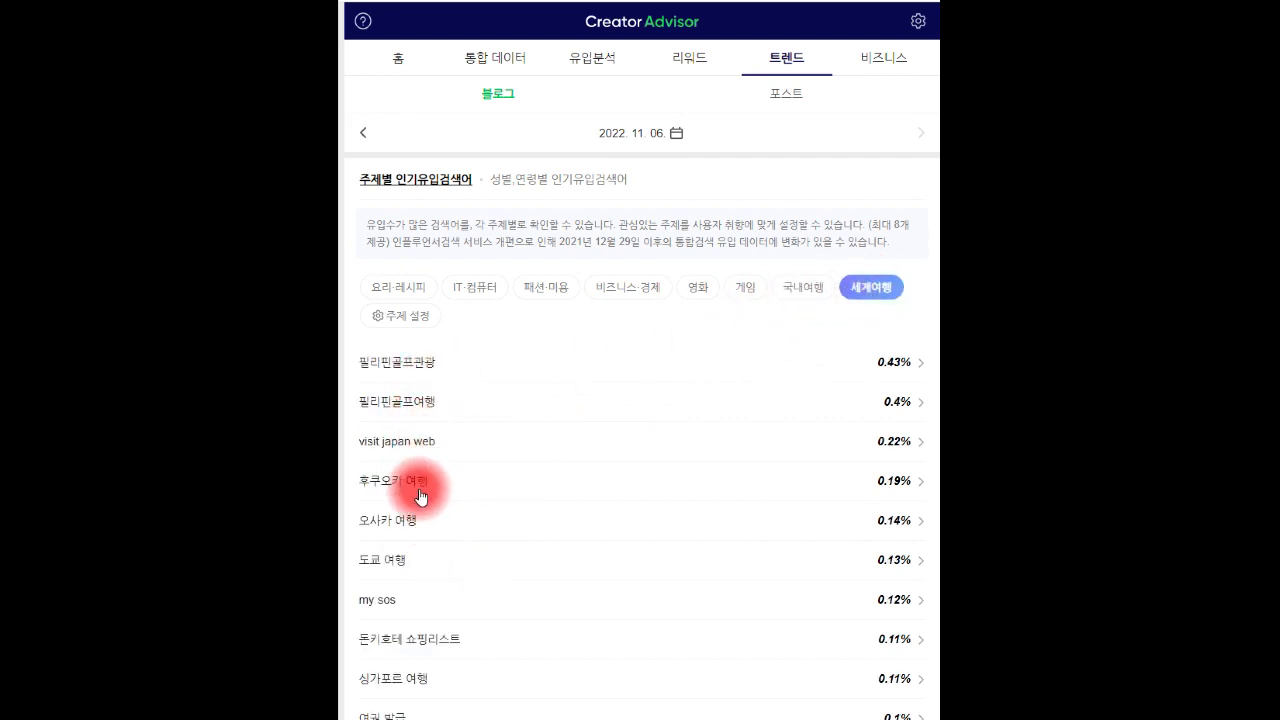
pyautogui.click(406, 287)
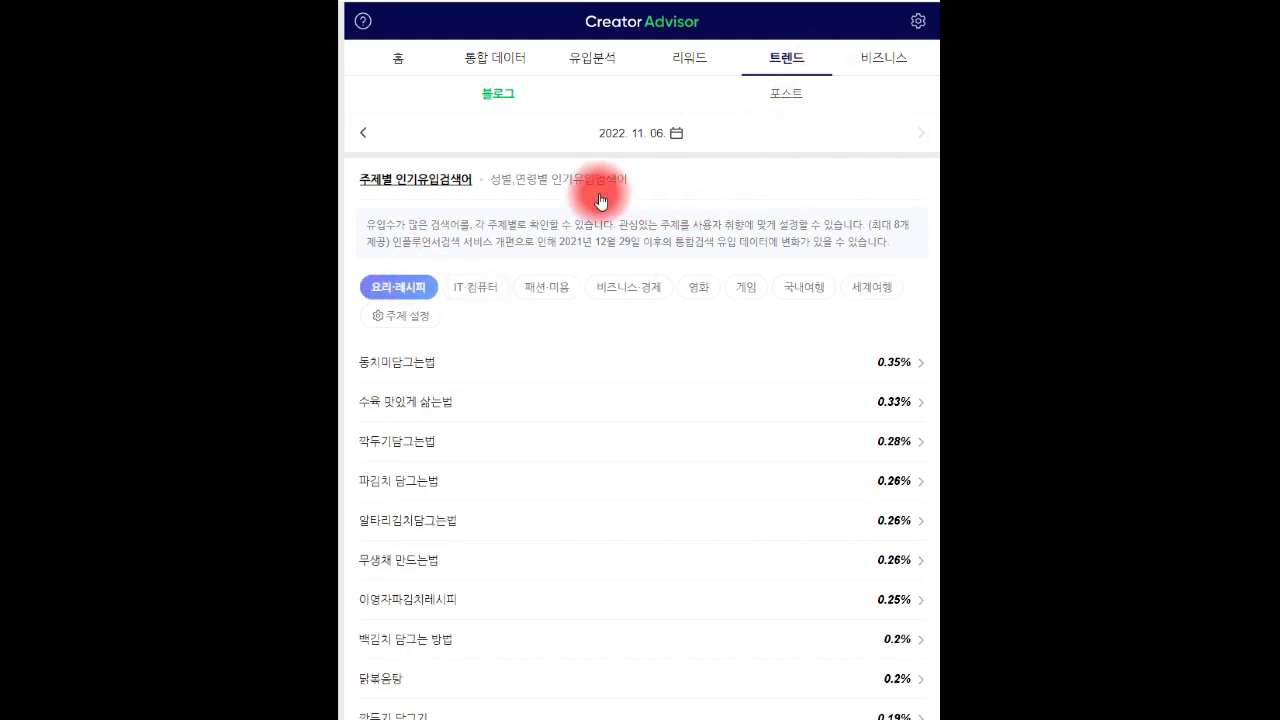
# Step: Examine the popular inflow keywords by gender and age group for 2022. 11. 06
pyautogui.click(566, 190)
pyautogui.scroll(-1, 565, 186)
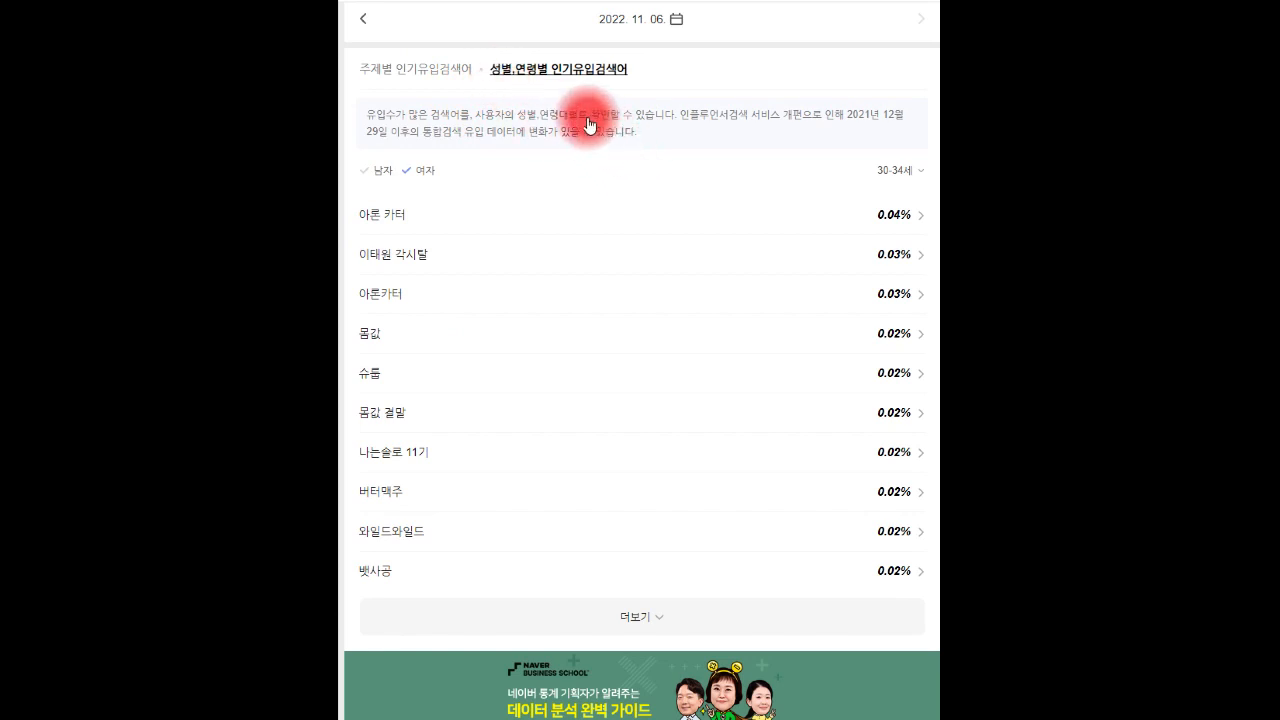
pyautogui.scroll(10, 850, 180)
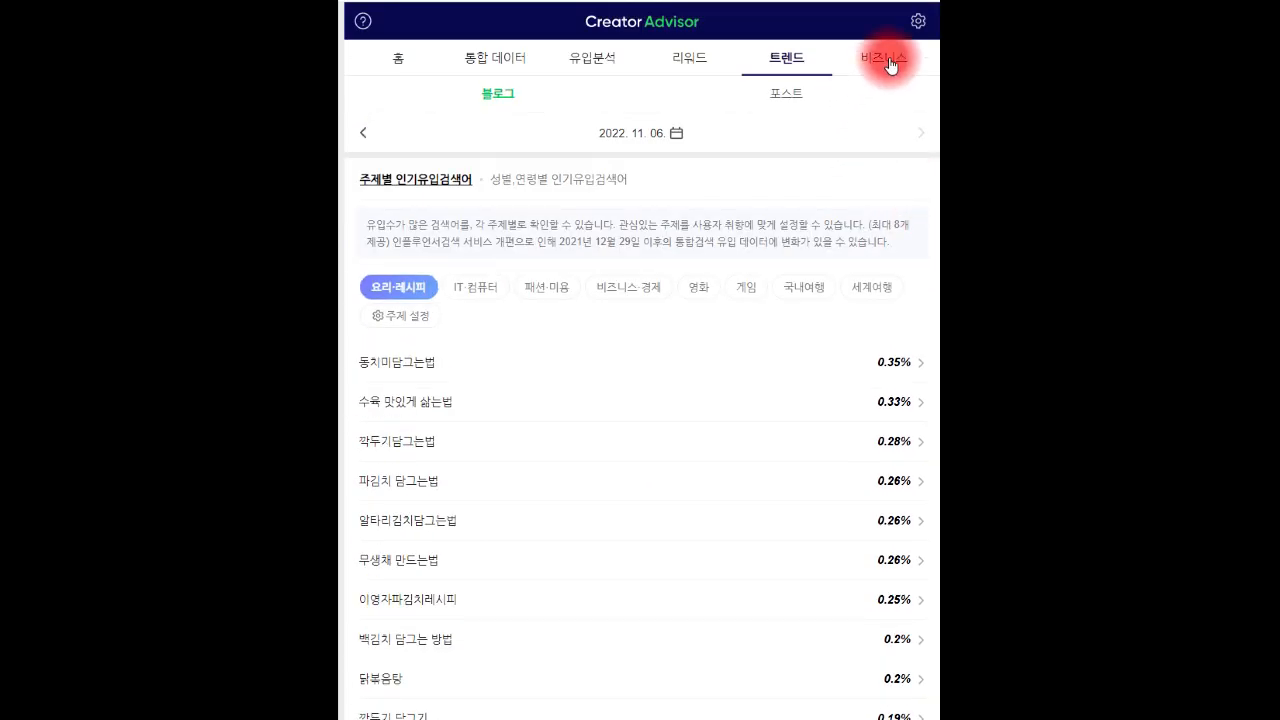
# Step: View the blog market's 마켓 조회수 data for 2022. 11. 06. in the 비즈니스 section
pyautogui.click(886, 60)
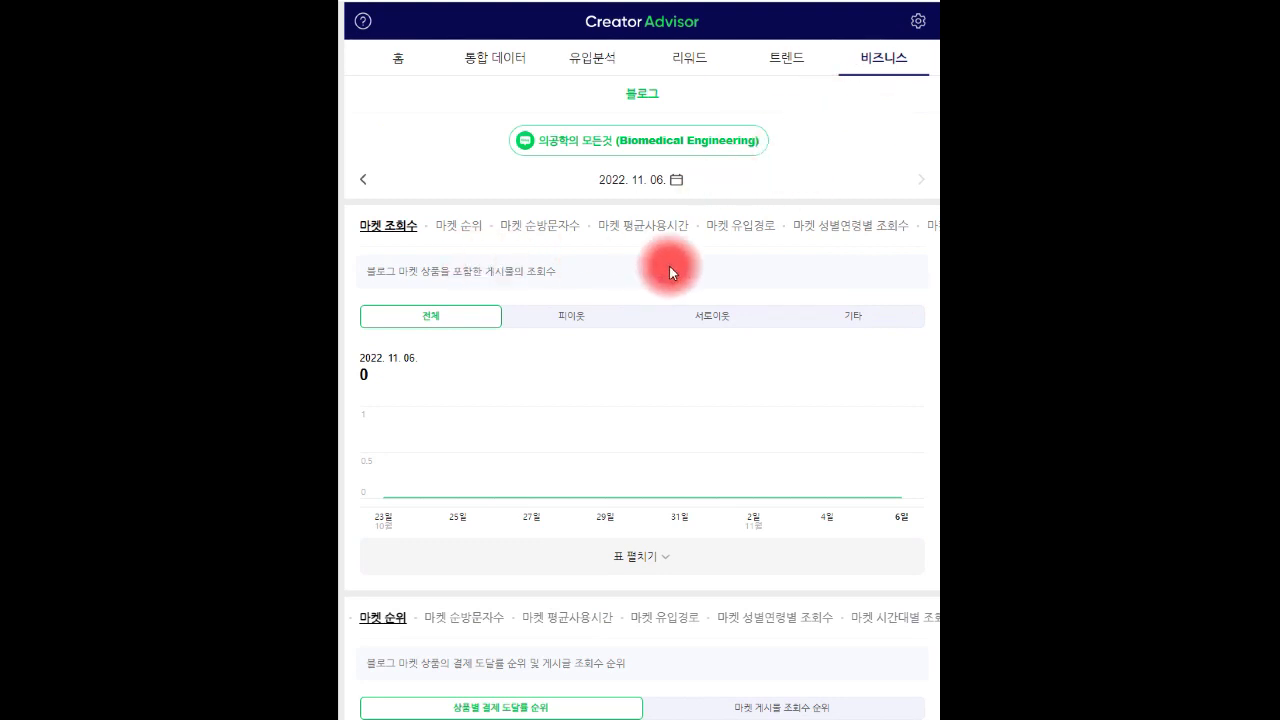
pyautogui.scroll(-1, 675, 266)
pyautogui.scroll(1, 730, 272)
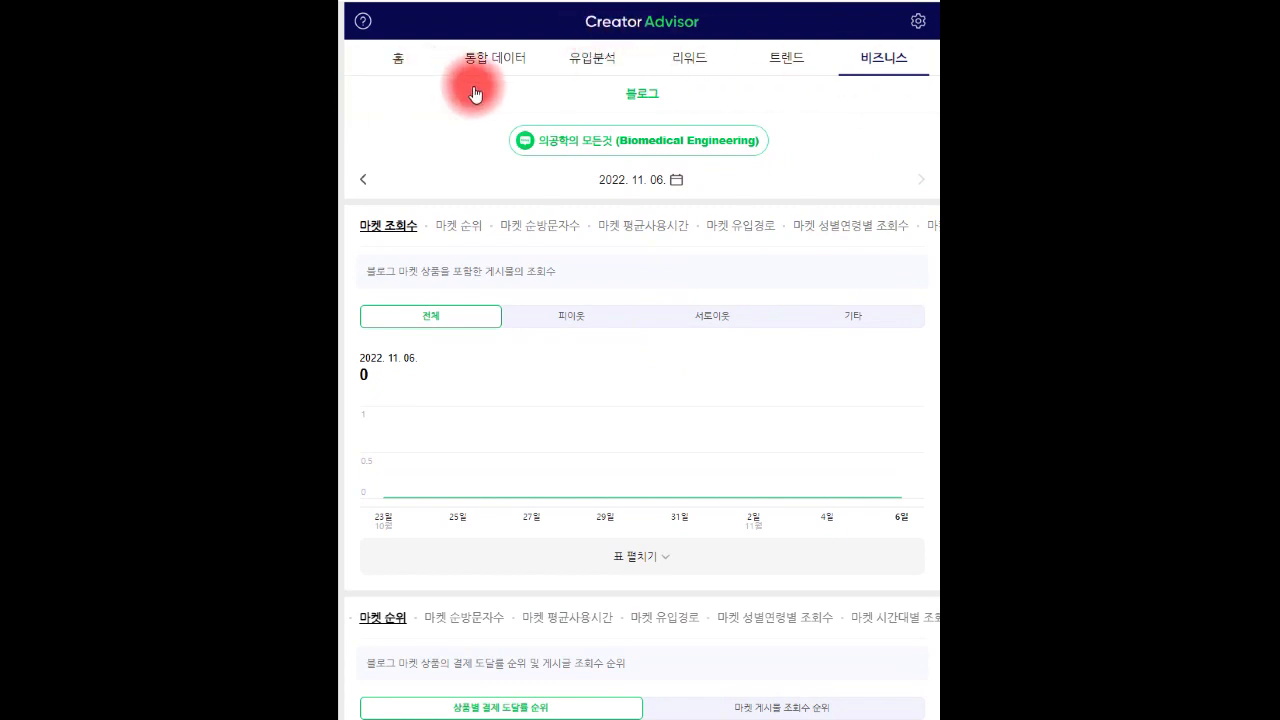
# Step: Revisit the 홈, 통합 데이터, 유입분석, 리워드 and 트렌드 sections one after another
pyautogui.click(410, 62)
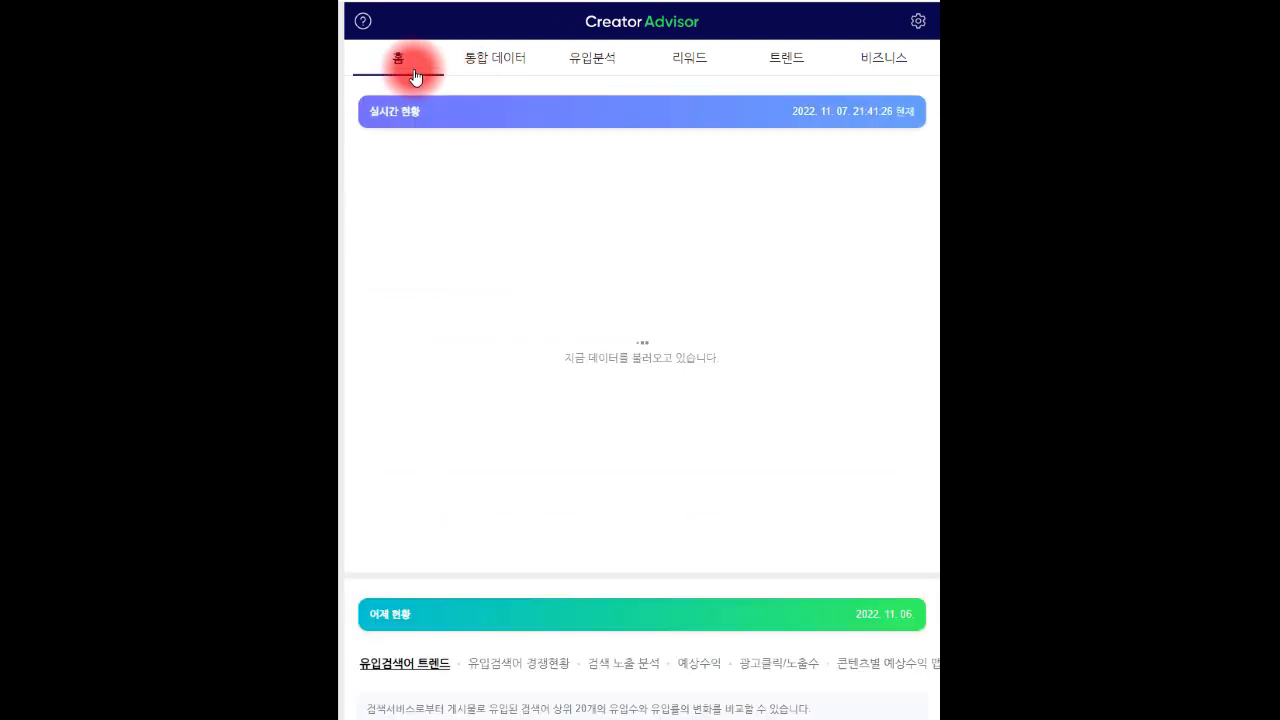
pyautogui.click(511, 66)
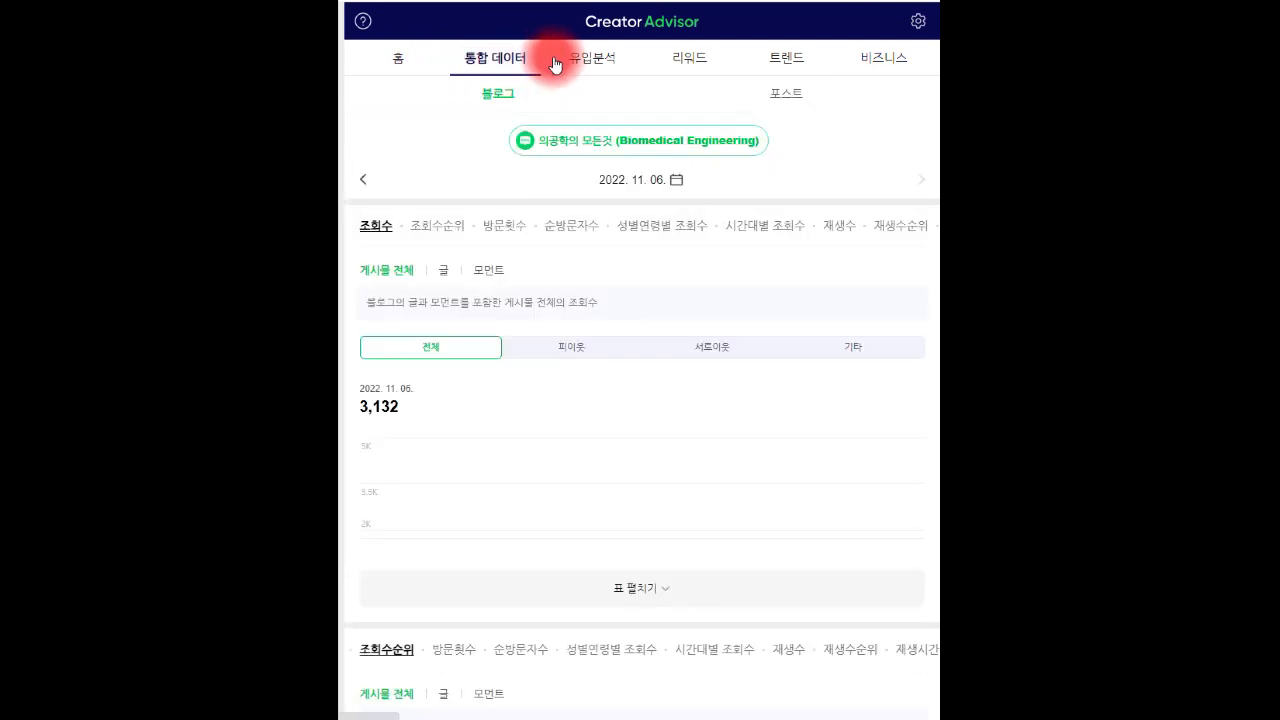
pyautogui.click(600, 62)
pyautogui.click(690, 62)
pyautogui.click(770, 64)
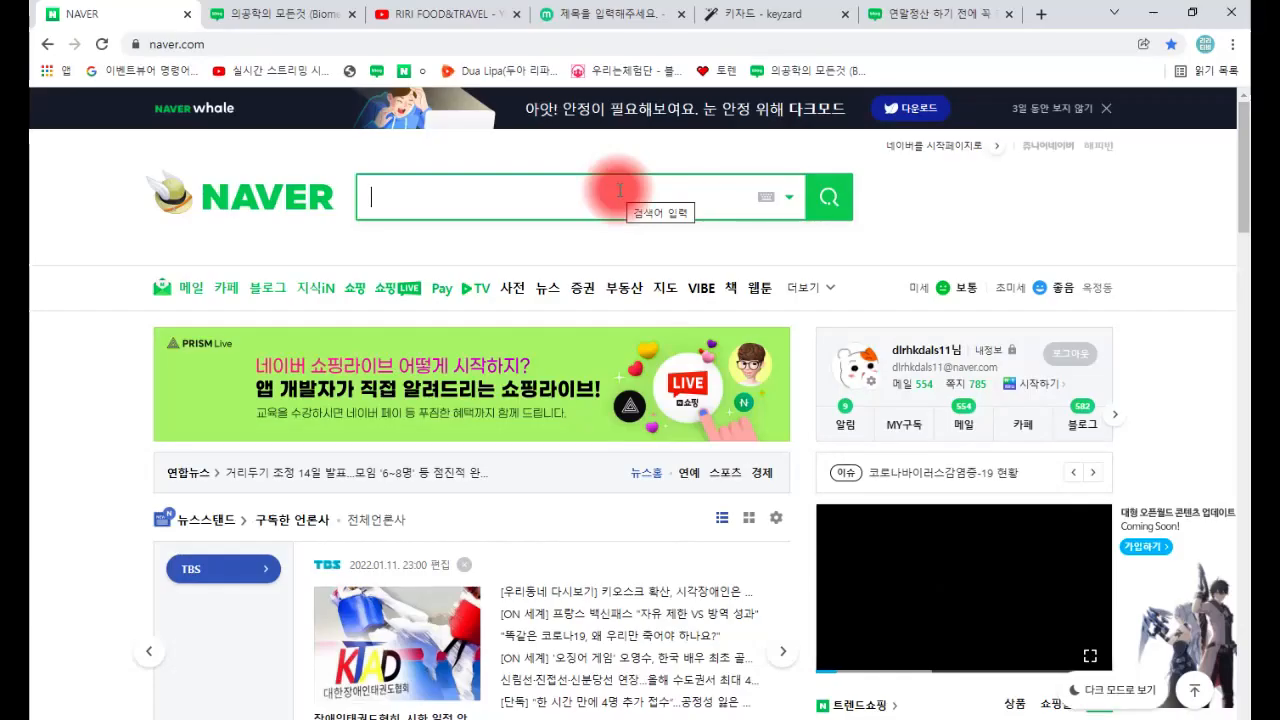
# Step: Search Naver for 키자드 and open the keyzard.org site from the results
pyautogui.write('ㄴ')
pyautogui.press('BackSpace')
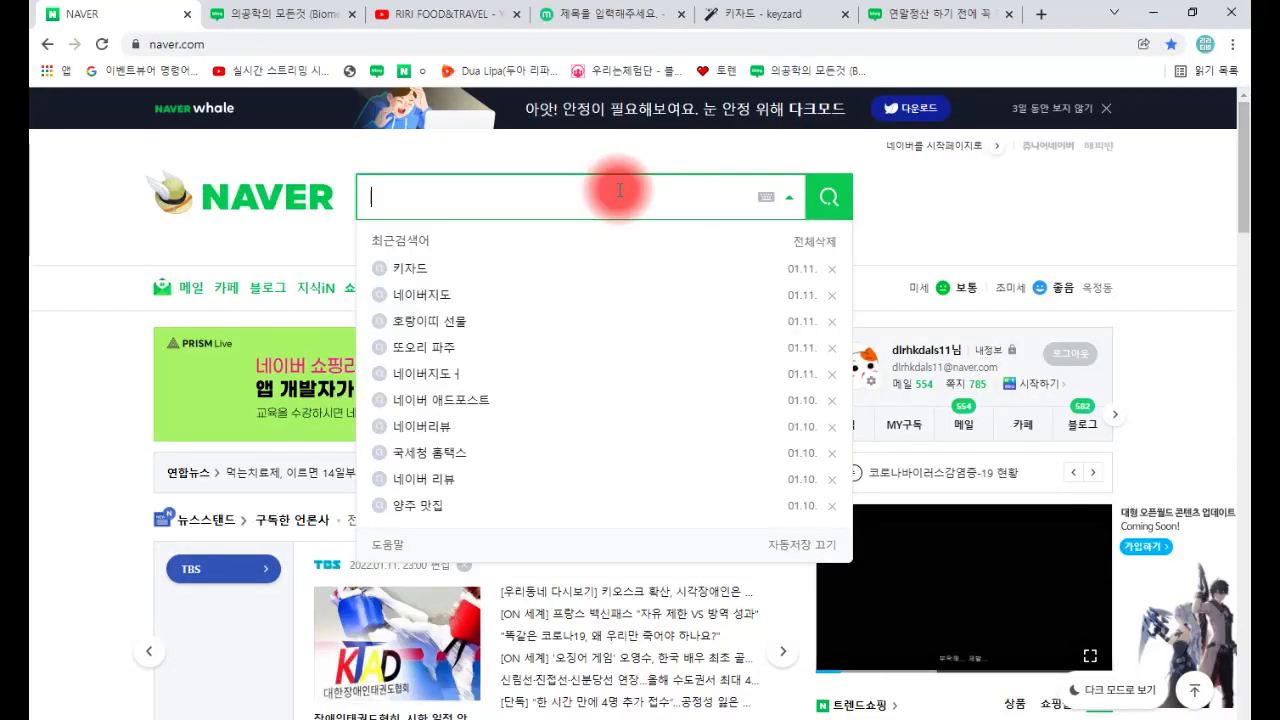
pyautogui.write('키자드')
pyautogui.press('Return')
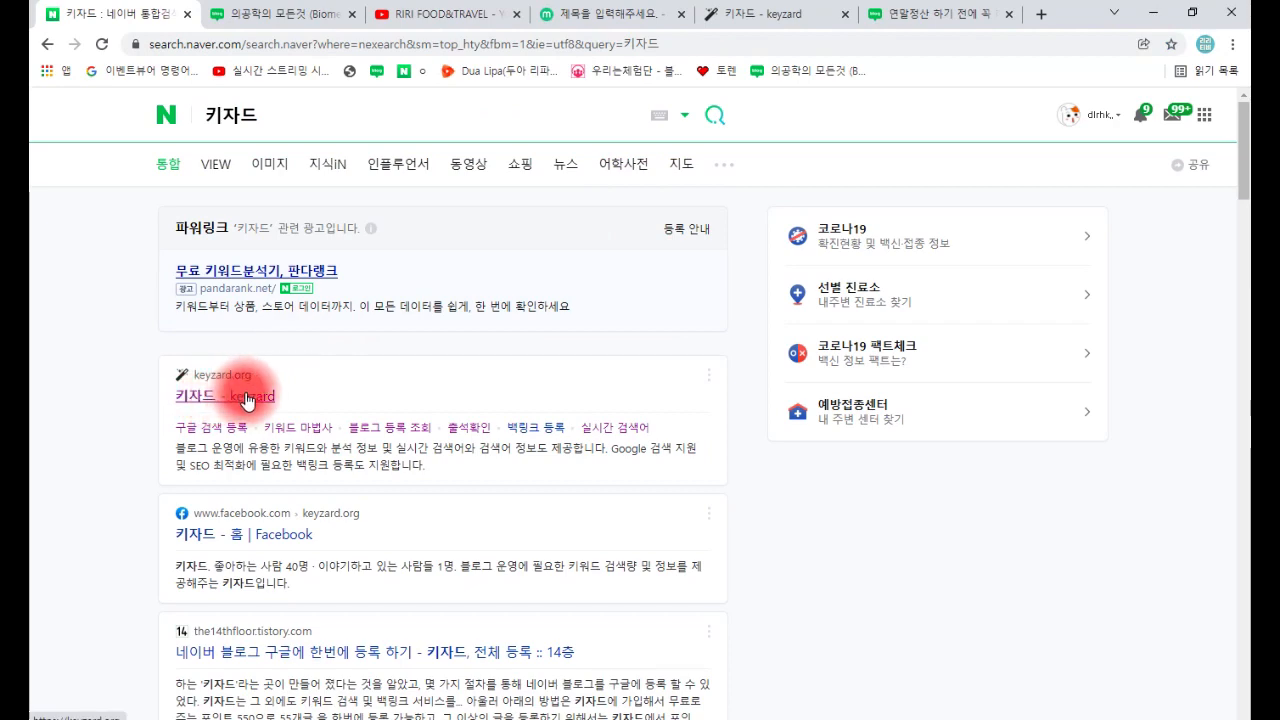
pyautogui.click(246, 397)
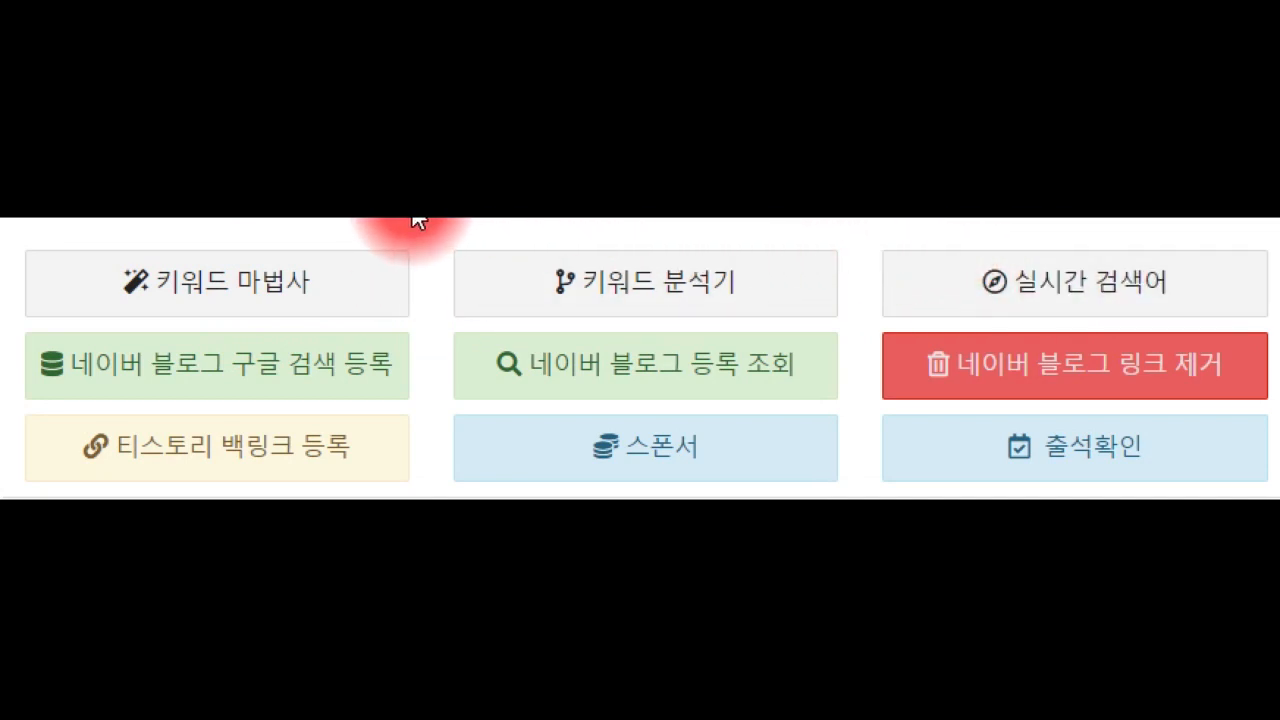
# Step: Look up the related keywords for 연말정산 with keyzard's 키워드 마법사
pyautogui.click(281, 308)
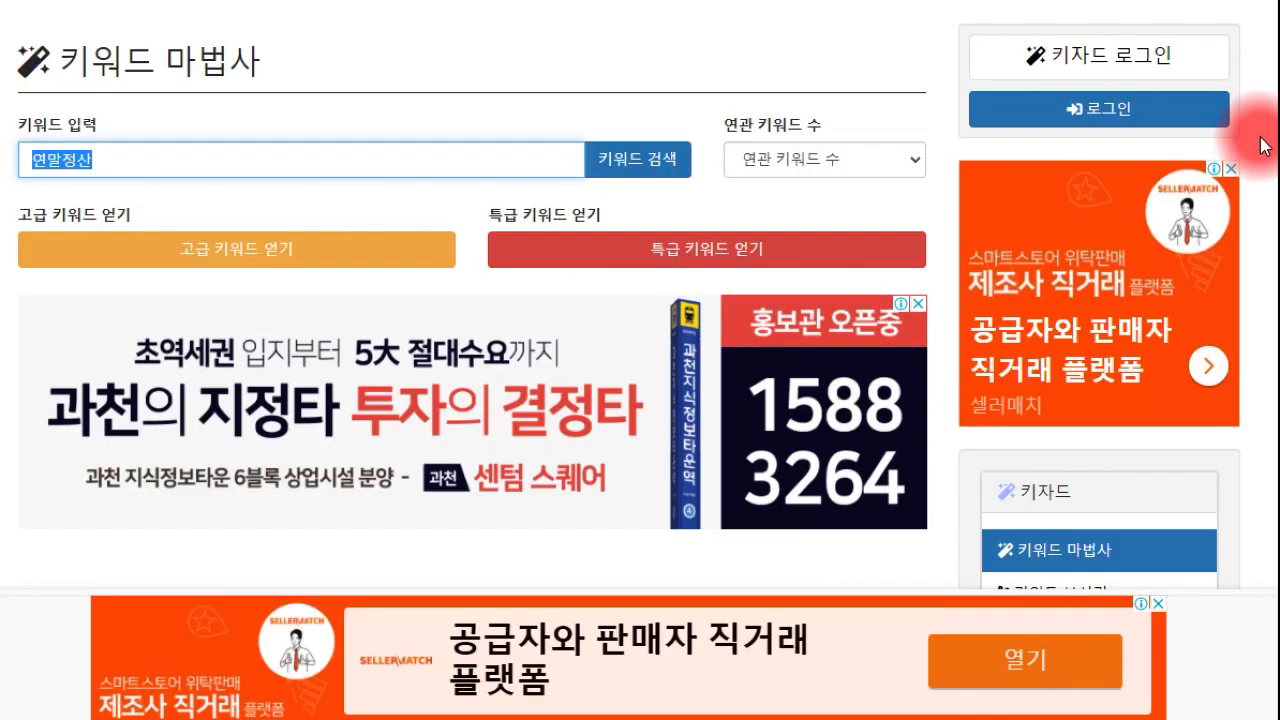
pyautogui.click(648, 163)
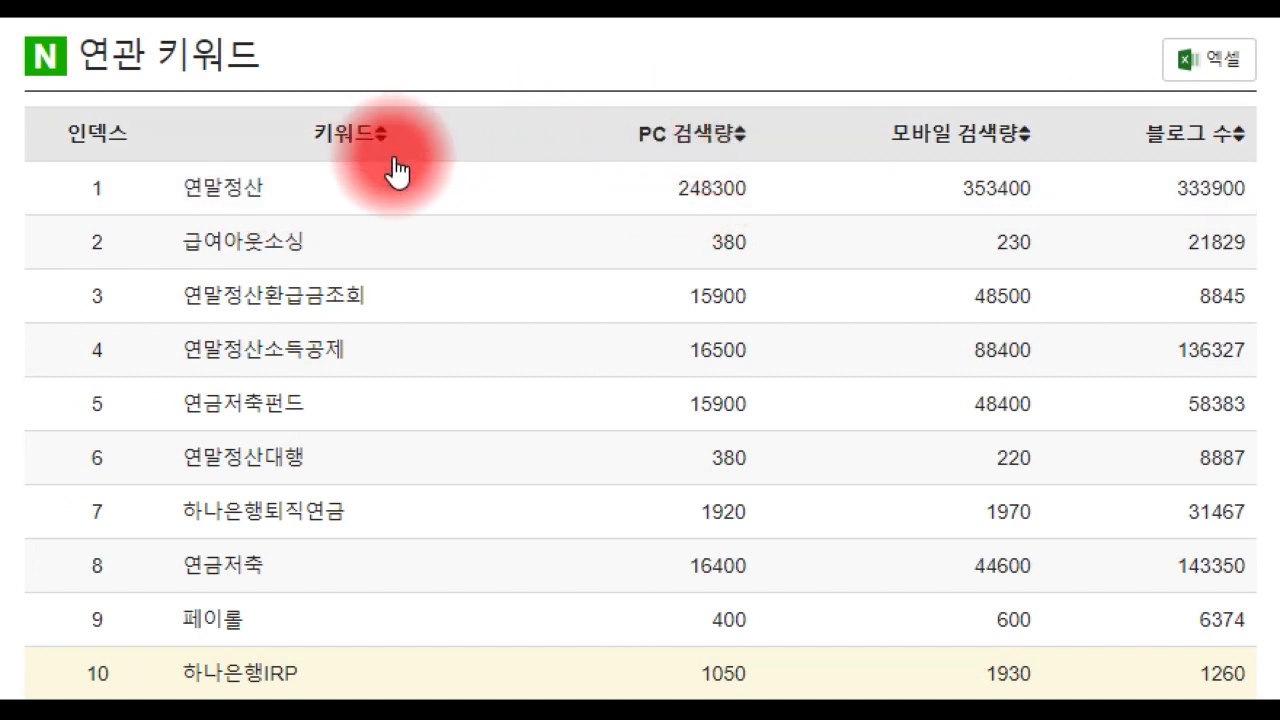
# Step: Sort Naver's 연관 키워드 table in turn by PC 검색량, 모바일 검색량 and 블로그 수, ending with the highest blog counts first
pyautogui.click(690, 147)
pyautogui.click(712, 149)
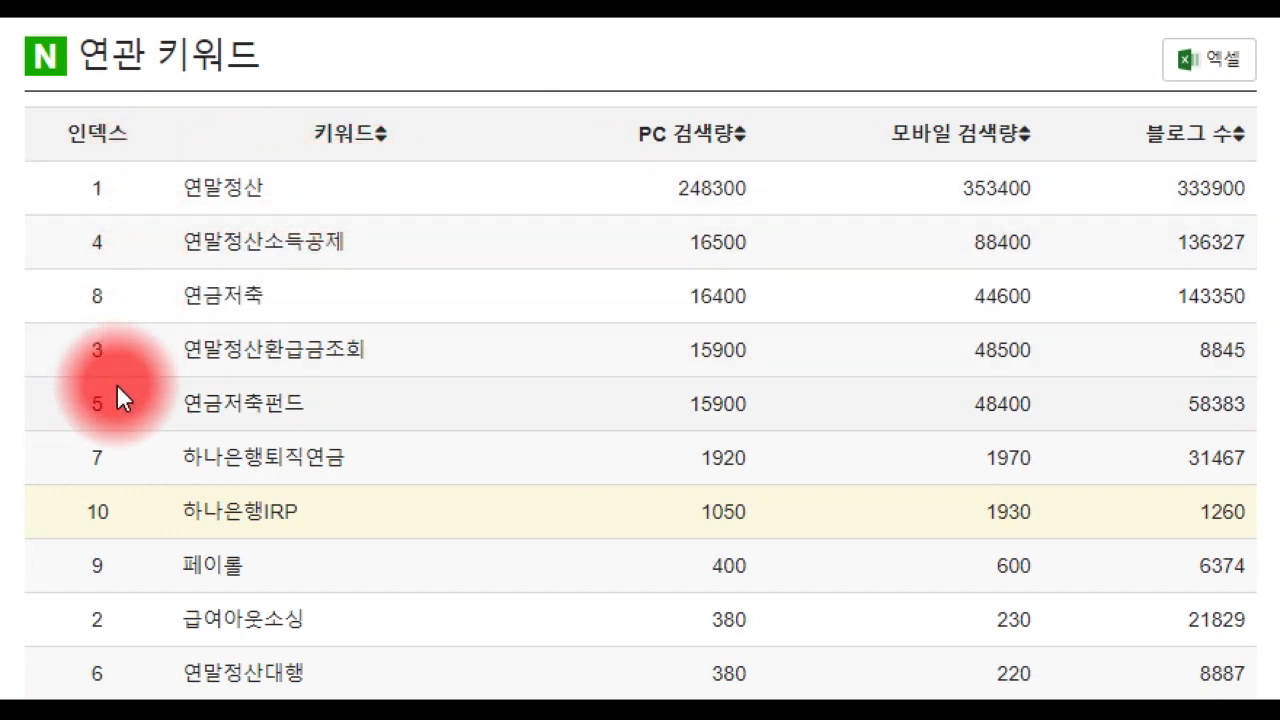
pyautogui.click(925, 140)
pyautogui.click(995, 150)
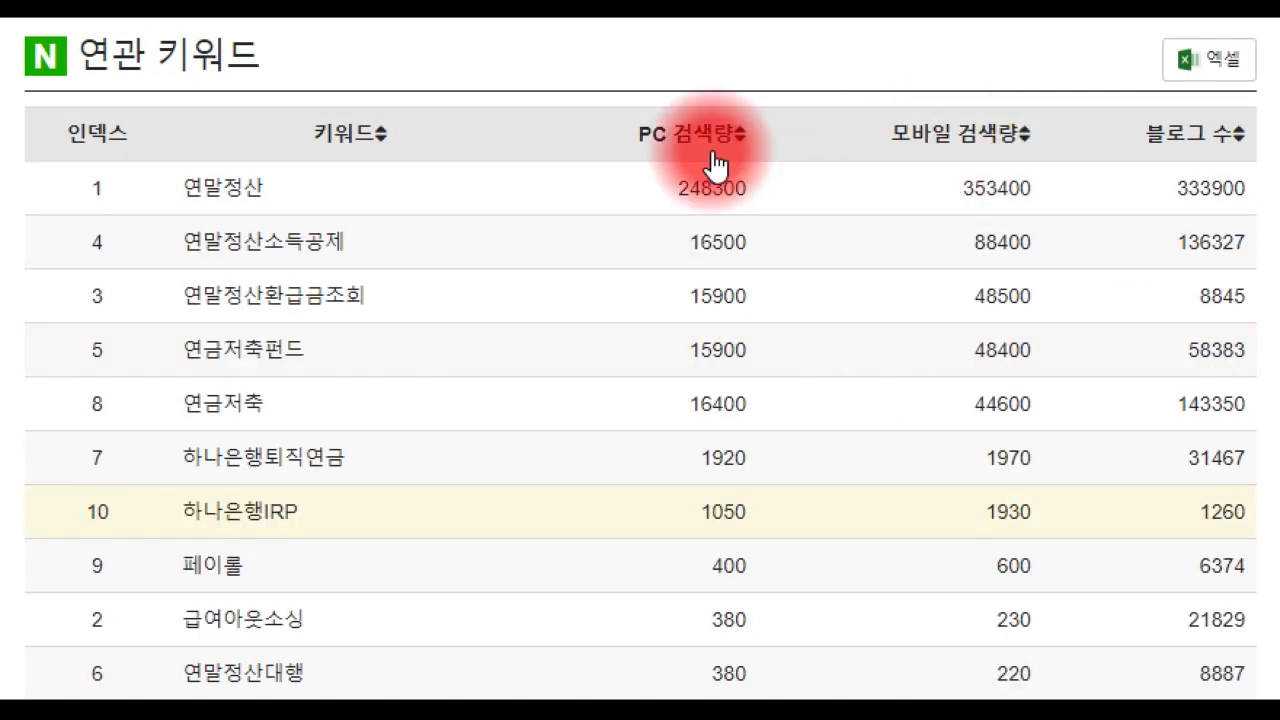
pyautogui.click(733, 158)
pyautogui.click(1012, 133)
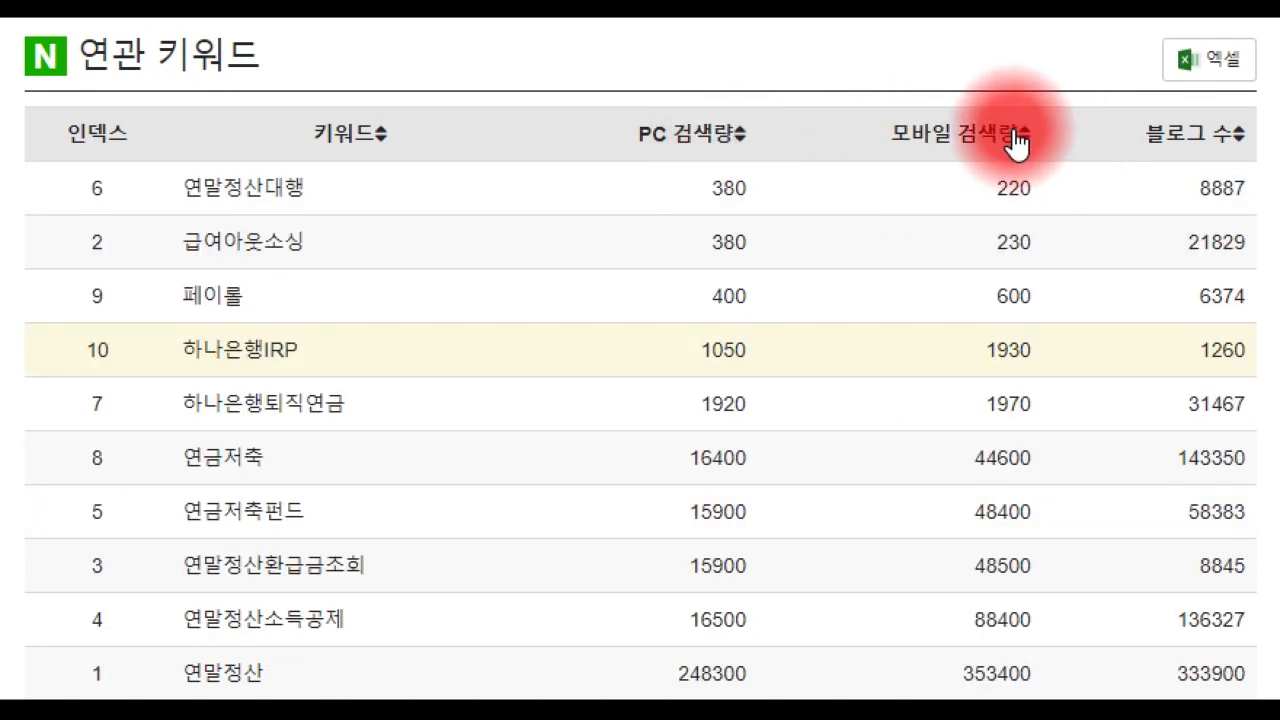
pyautogui.click(1197, 147)
pyautogui.click(1197, 147)
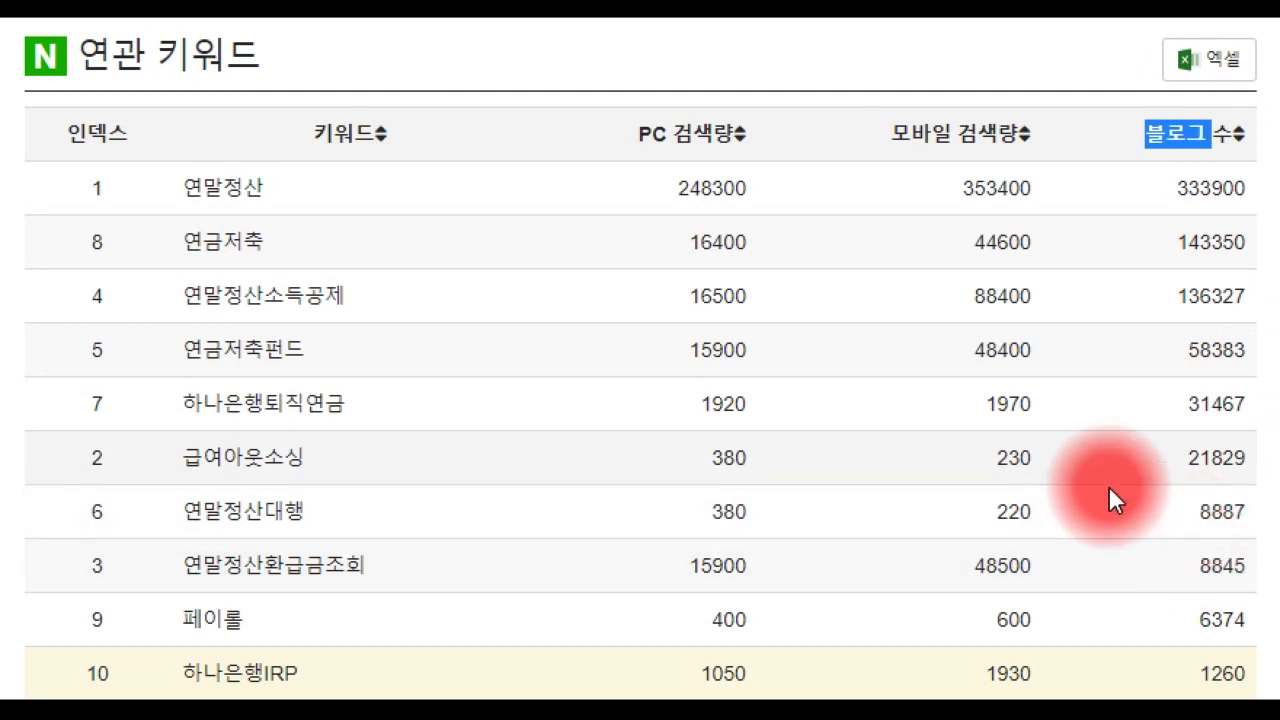
pyautogui.click(416, 490)
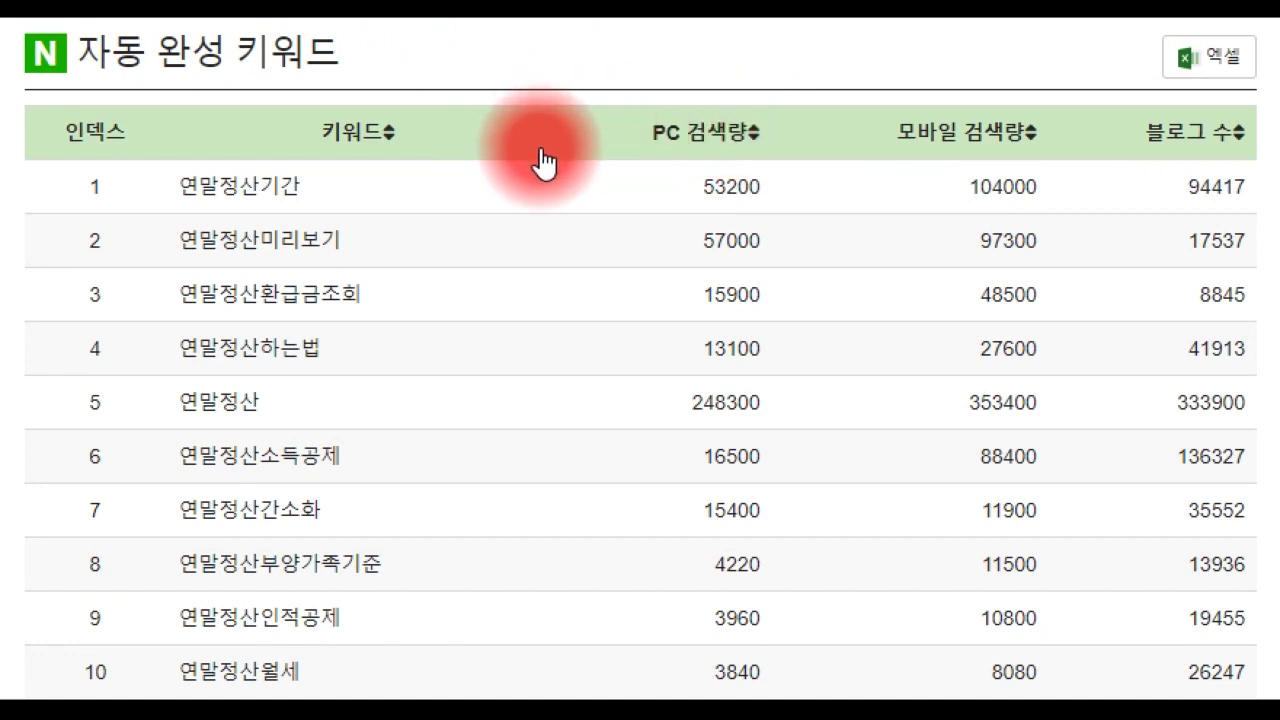
# Step: Sort Naver's 자동 완성 키워드 table by PC 검색량 in descending order and by 블로그 수
pyautogui.doubleClick(738, 140)
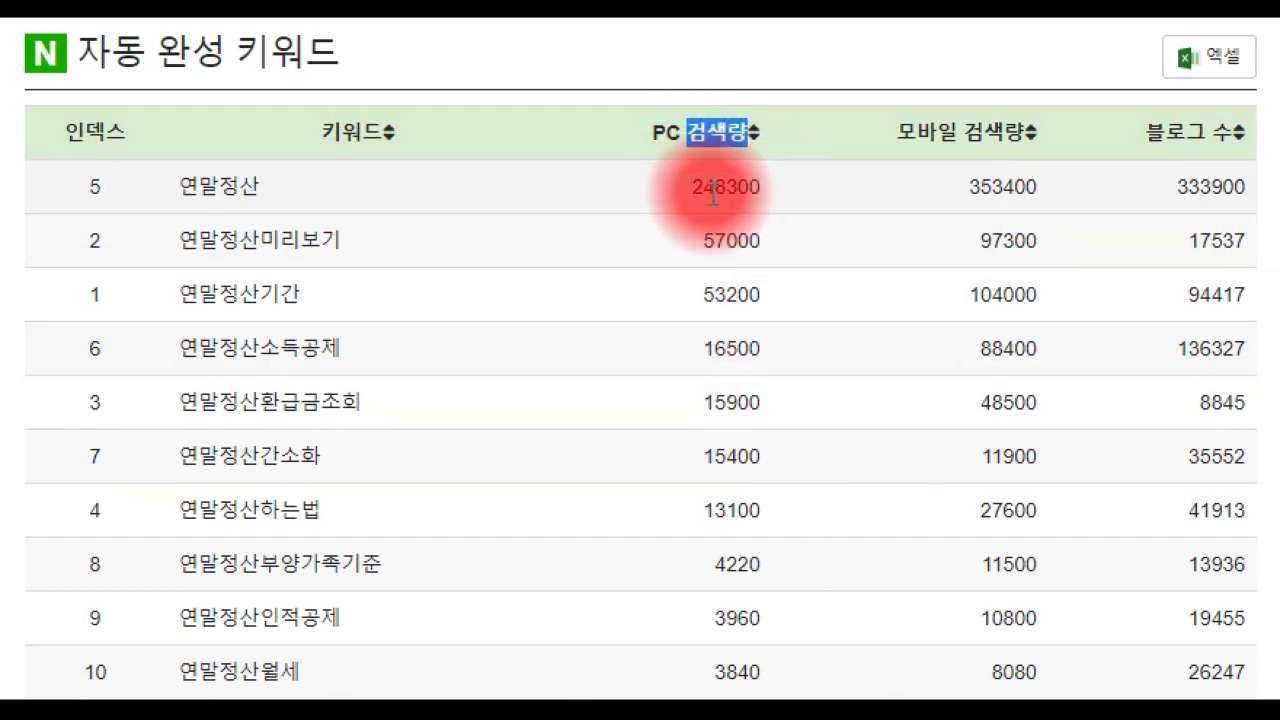
pyautogui.click(1209, 148)
pyautogui.click(1209, 148)
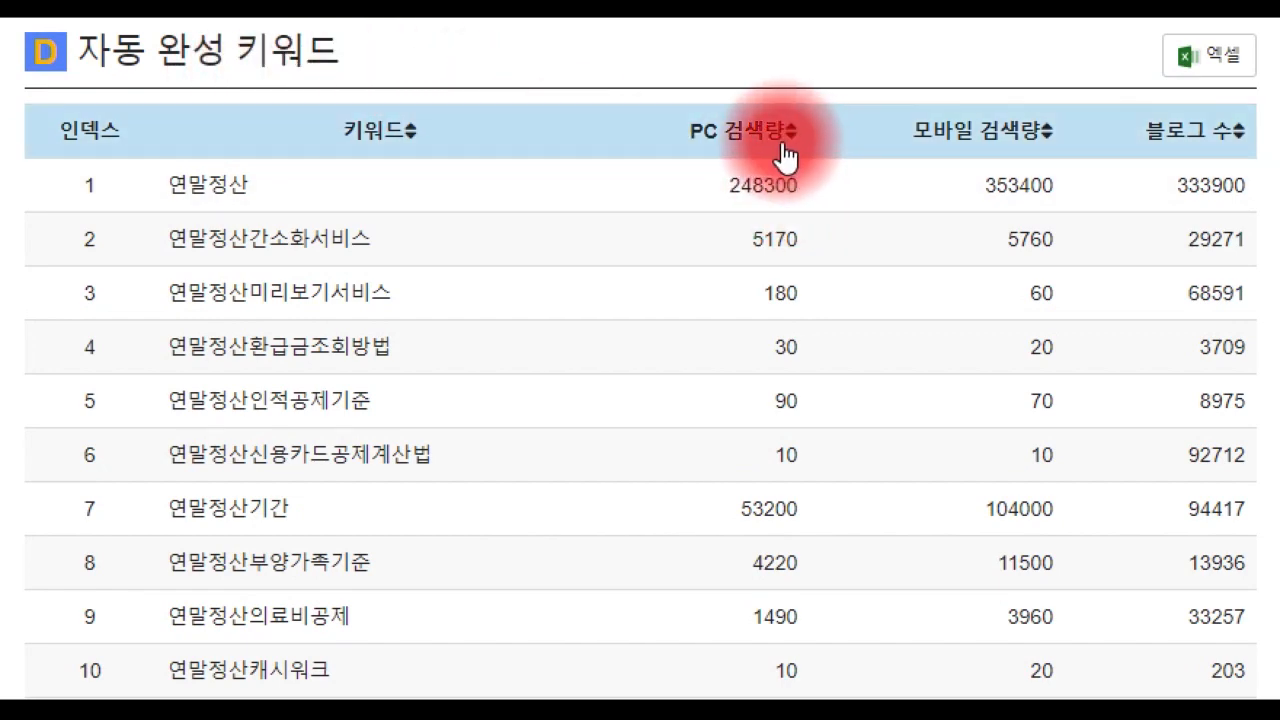
# Step: Sort Daum's 자동 완성 키워드 table by PC 검색량 and by 블로그 수 in ascending order, and review the sorted keywords
pyautogui.click(785, 150)
pyautogui.click(1223, 135)
pyautogui.scroll(-2, 1223, 300)
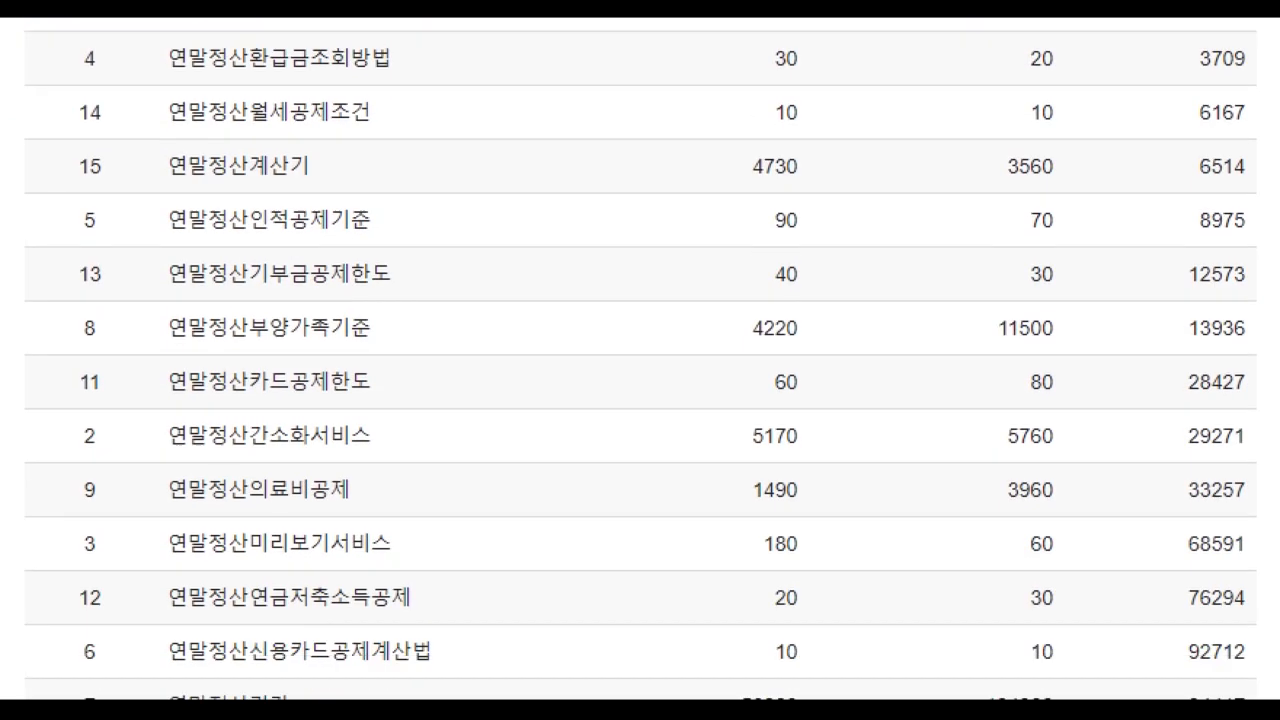
# Step: Sort Google's 자동 완성 키워드 table alternately by PC 검색량 and 블로그 수 to compare search demand with competition
pyautogui.scroll(-6, 871, 360)
pyautogui.click(728, 135)
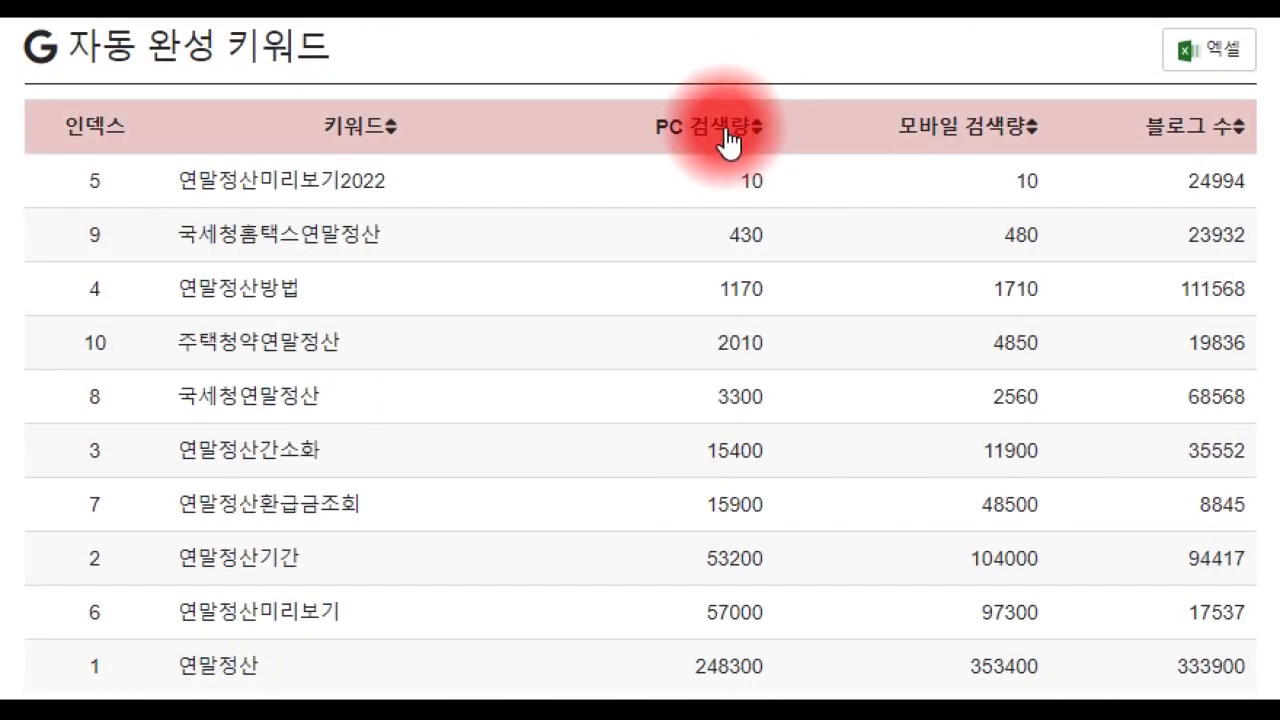
pyautogui.click(728, 135)
pyautogui.click(1190, 128)
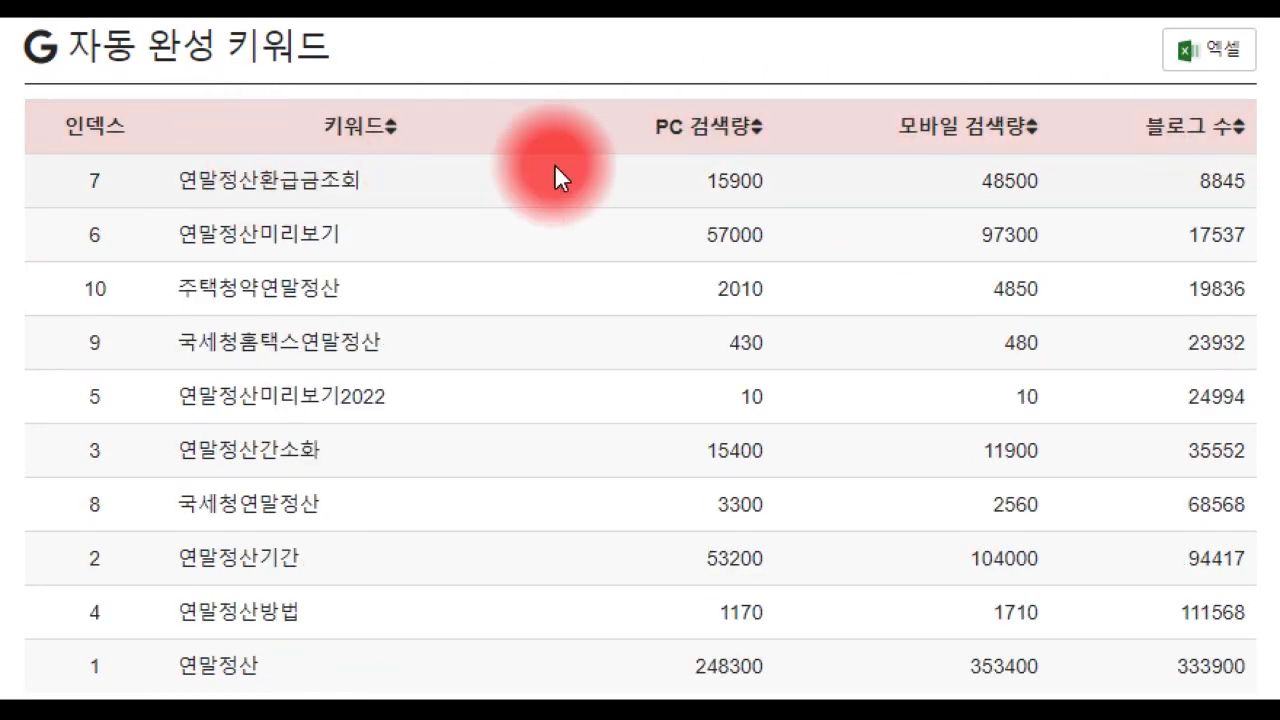
pyautogui.click(757, 135)
pyautogui.click(750, 136)
pyautogui.click(1213, 148)
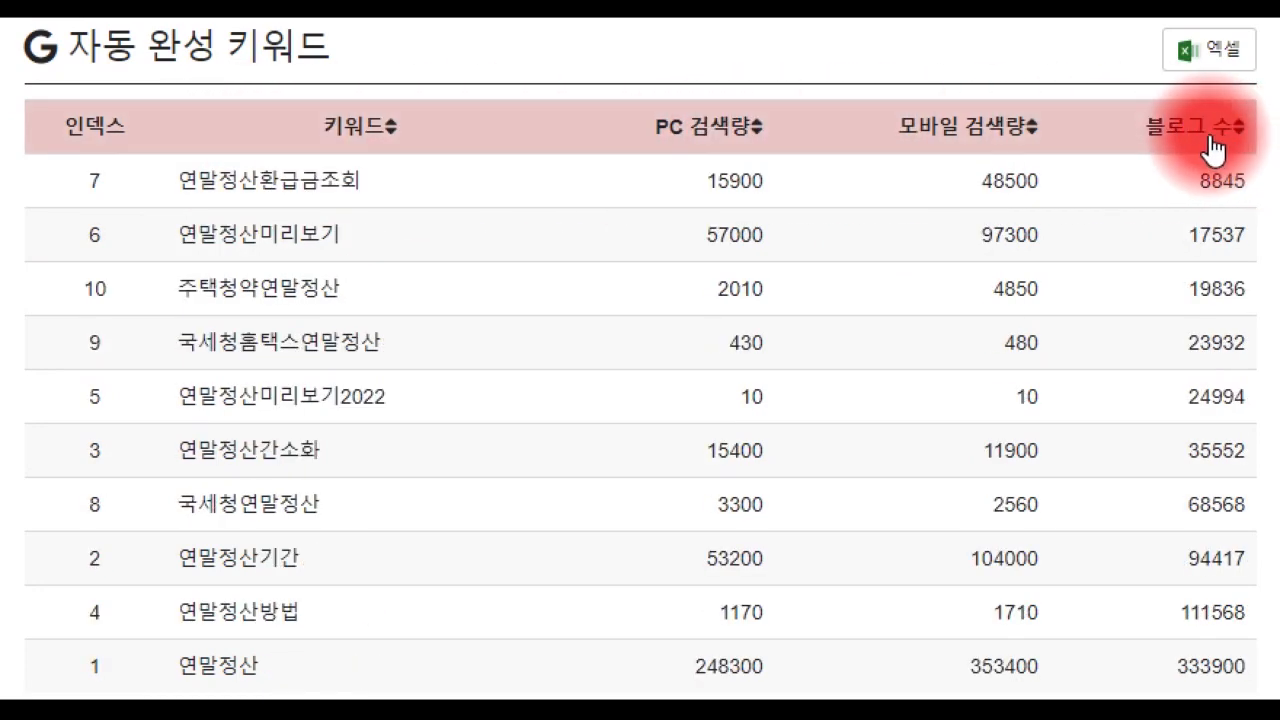
pyautogui.click(1212, 138)
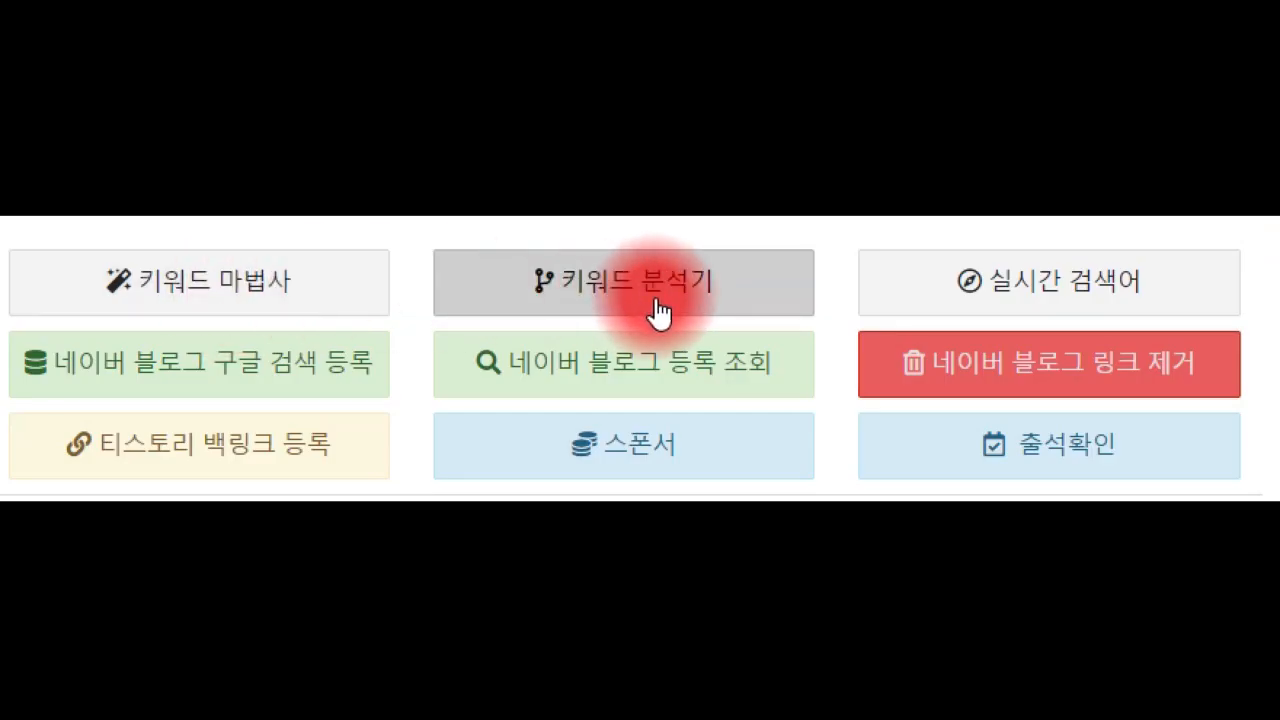
# Step: Open keyzard's 키워드 분석기 tool
pyautogui.click(666, 305)
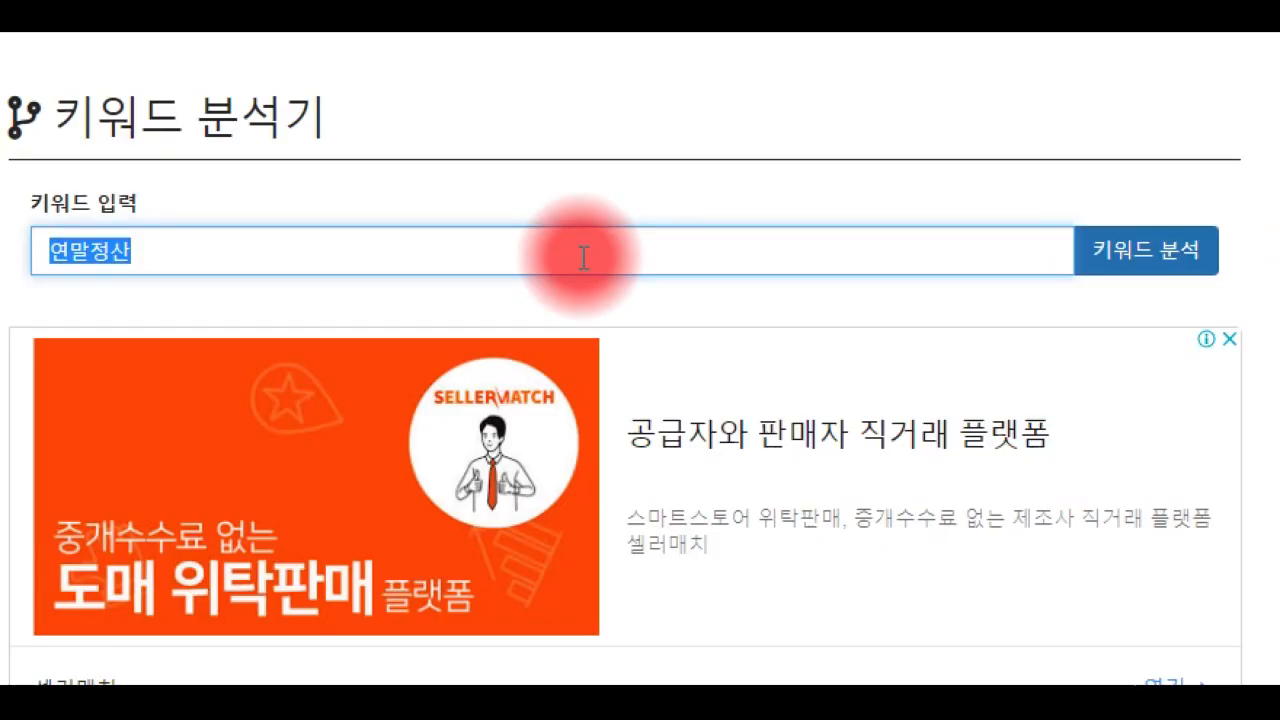